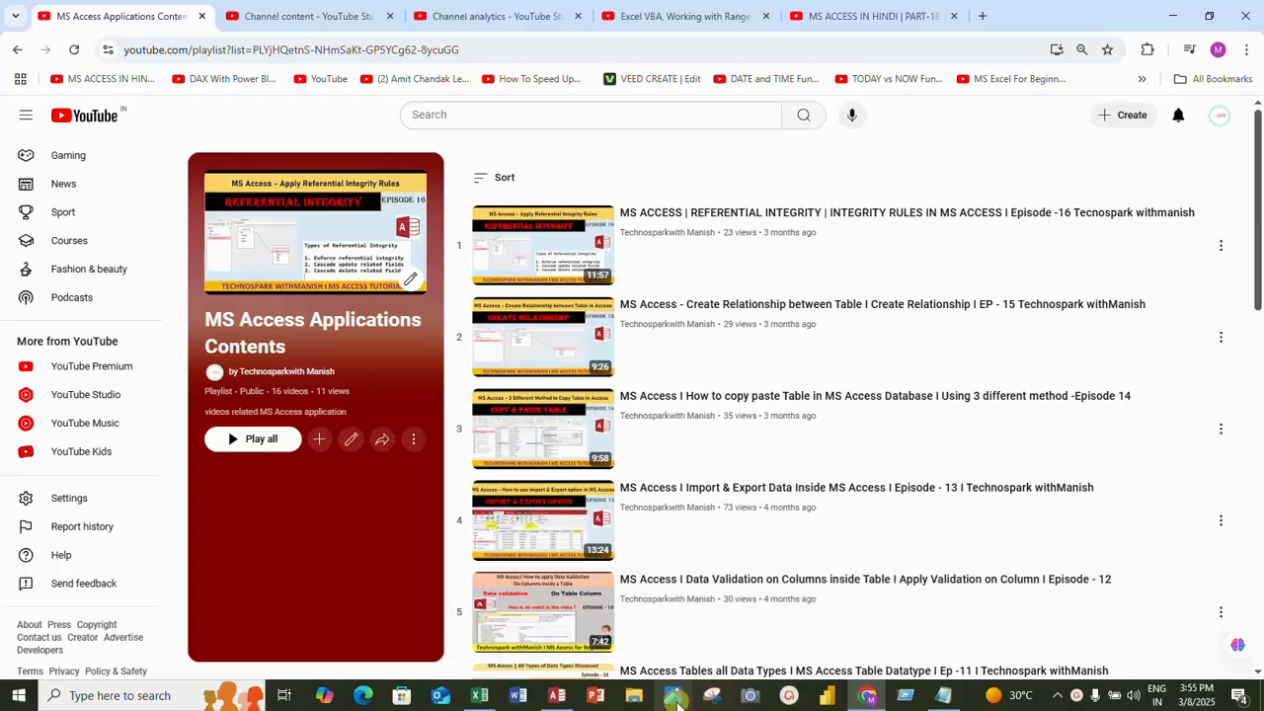
Switch to the student sheet workbook in Excel, view the Joins Types sheet and open the Inner join sheet
{"action": "left_click", "coordinate": [478, 696]}
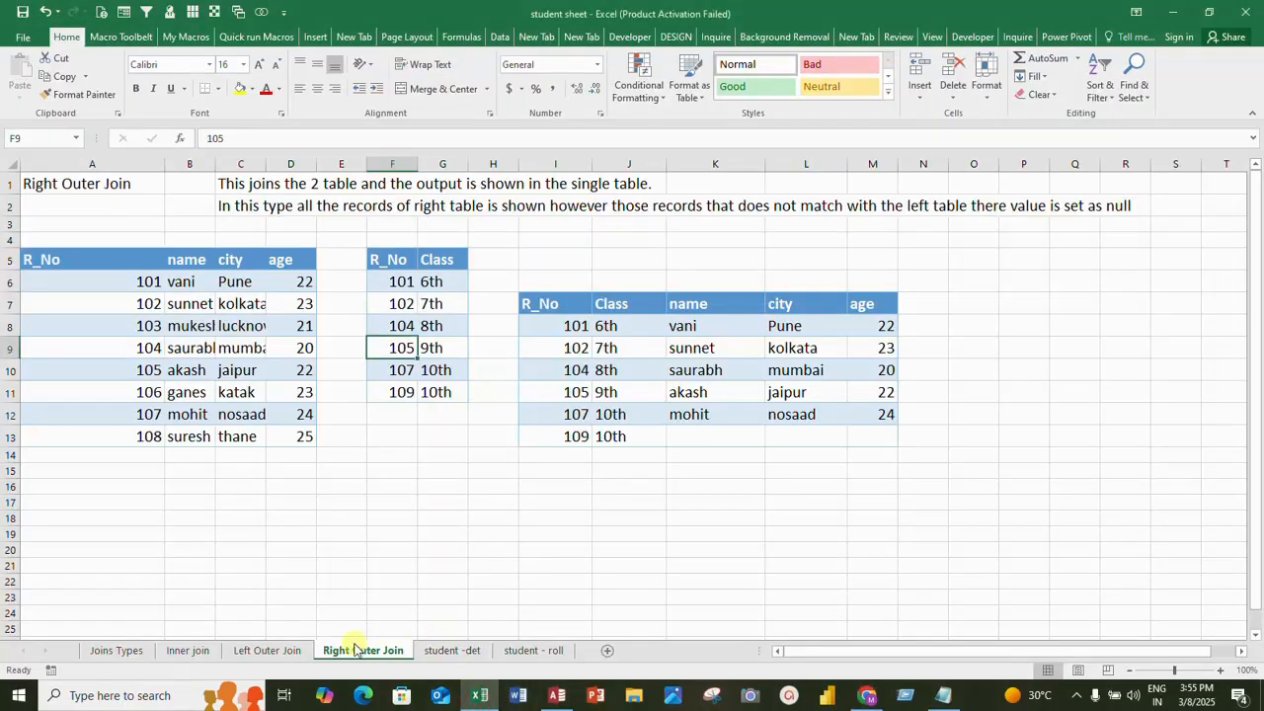
{"action": "left_click", "coordinate": [134, 657]}
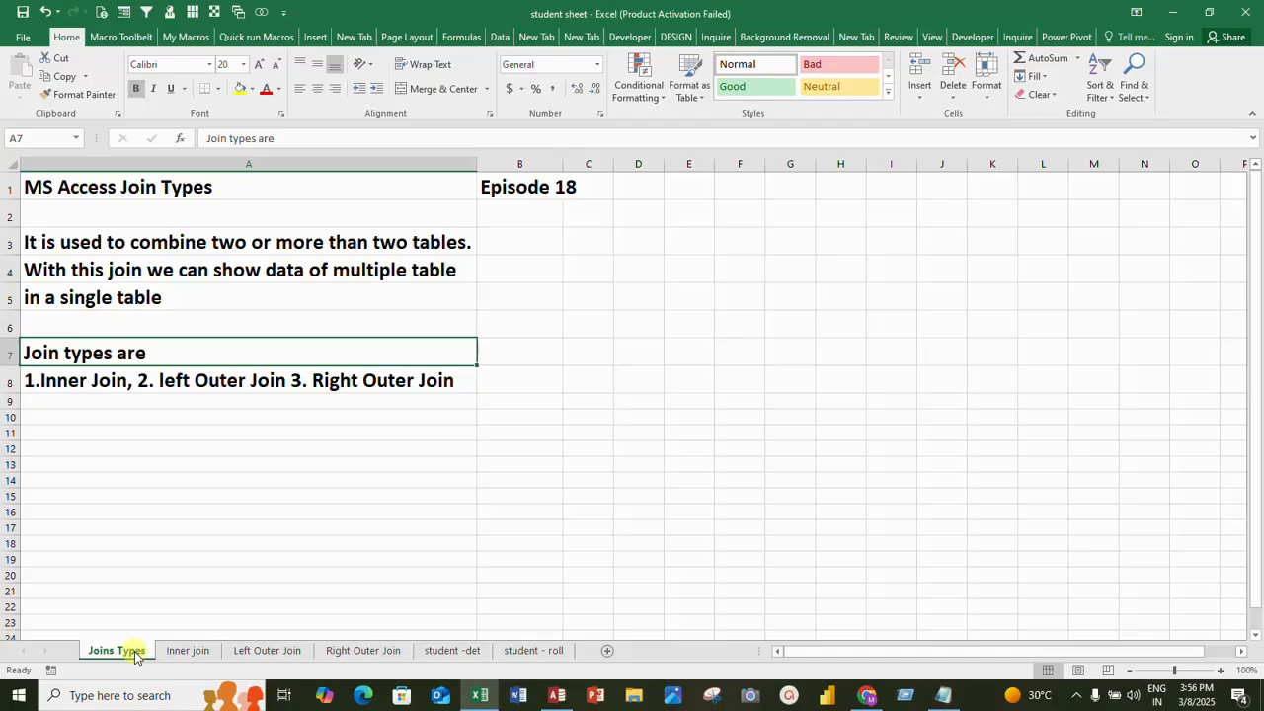
{"action": "left_click", "coordinate": [187, 650]}
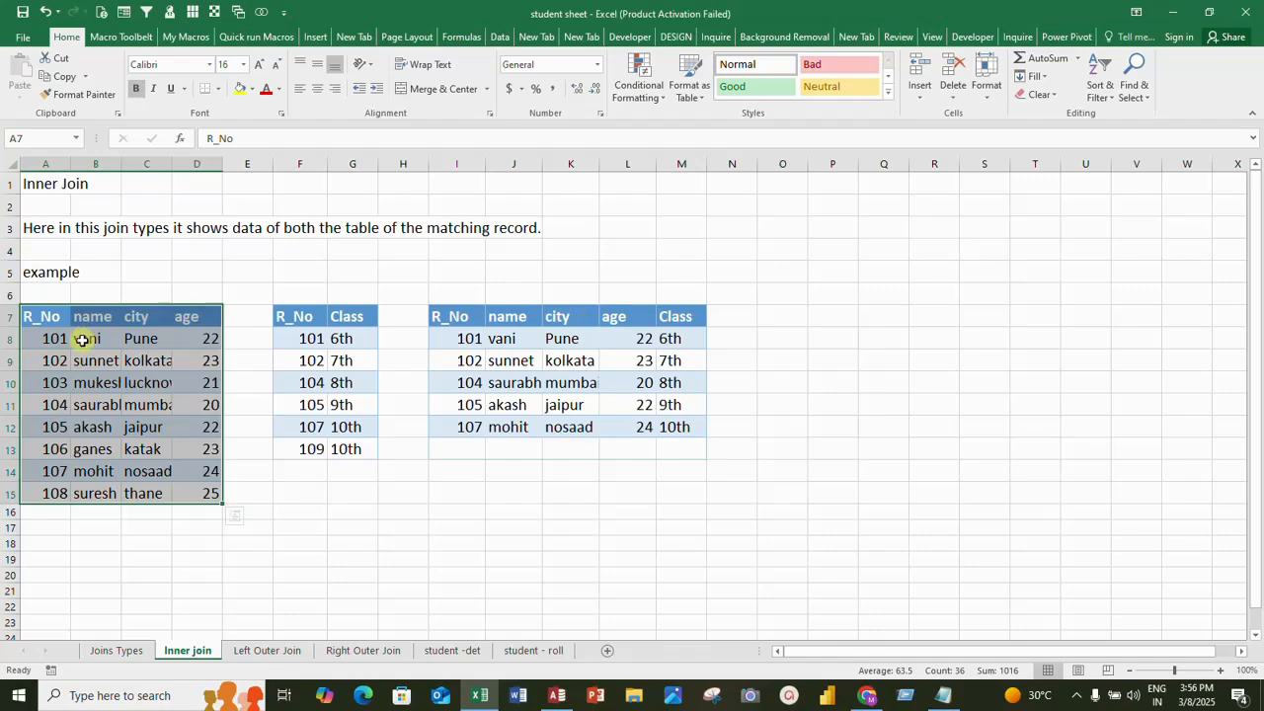
Enter the label "Student detail" in cell A6, above the table with name, city and age
{"action": "left_click", "coordinate": [105, 245]}
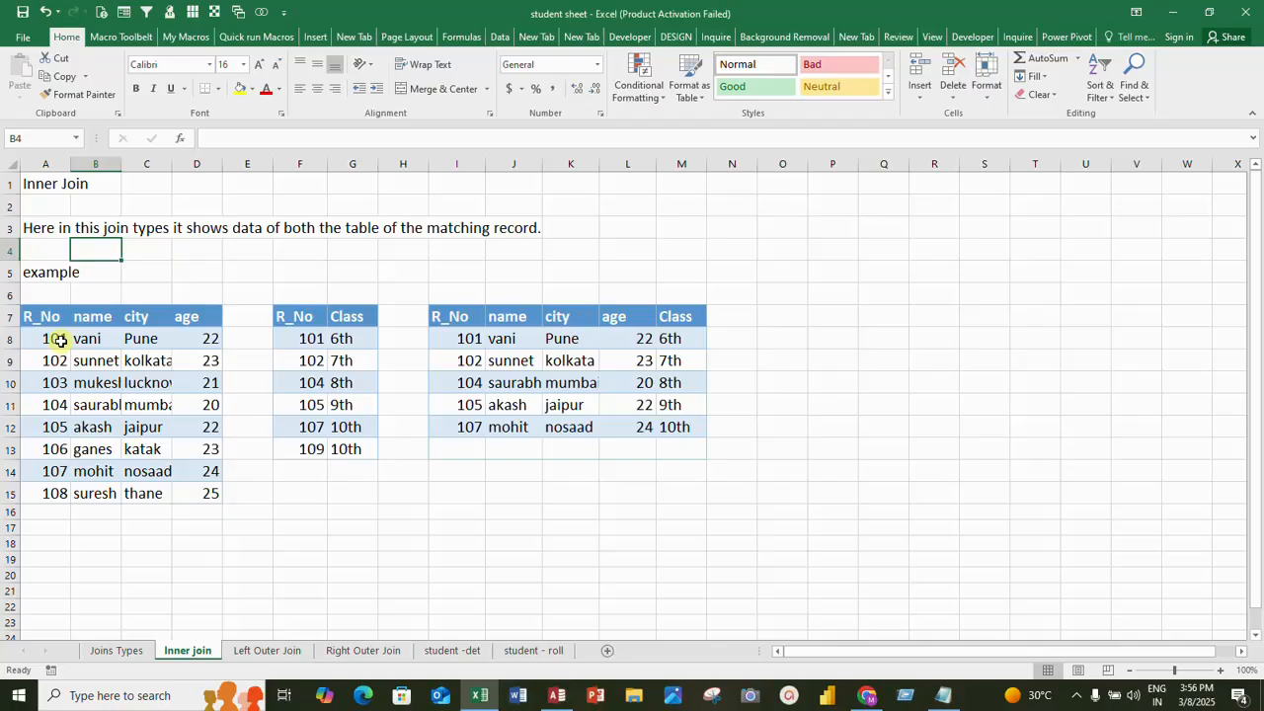
{"action": "key", "text": "Down"}
{"action": "key", "text": "Down"}
{"action": "key", "text": "Left"}
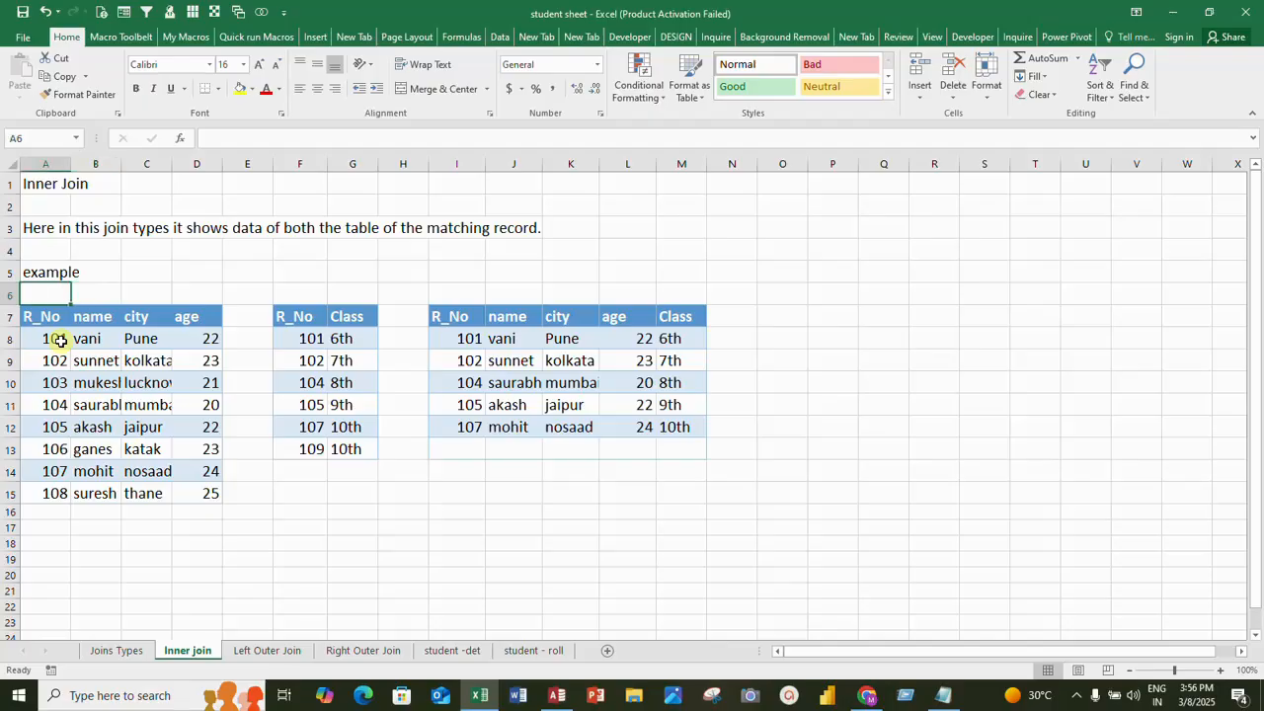
{"action": "type", "text": "St"}
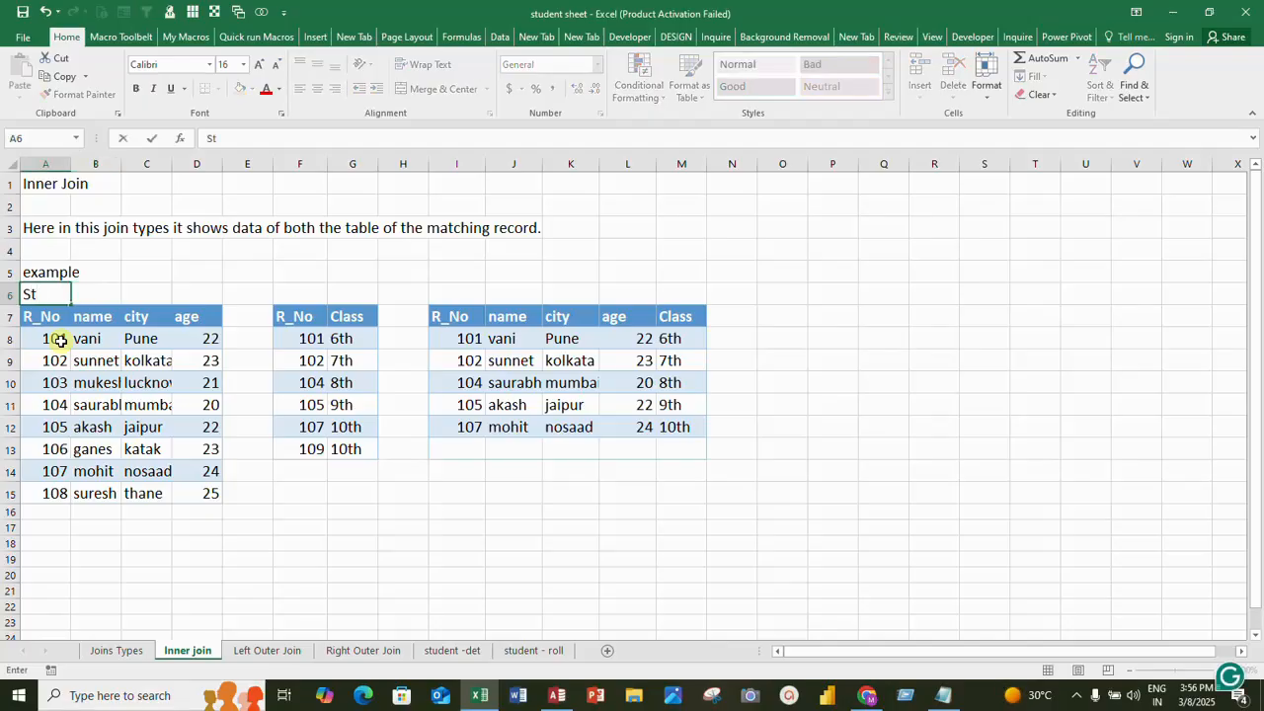
{"action": "type", "text": "udent detail"}
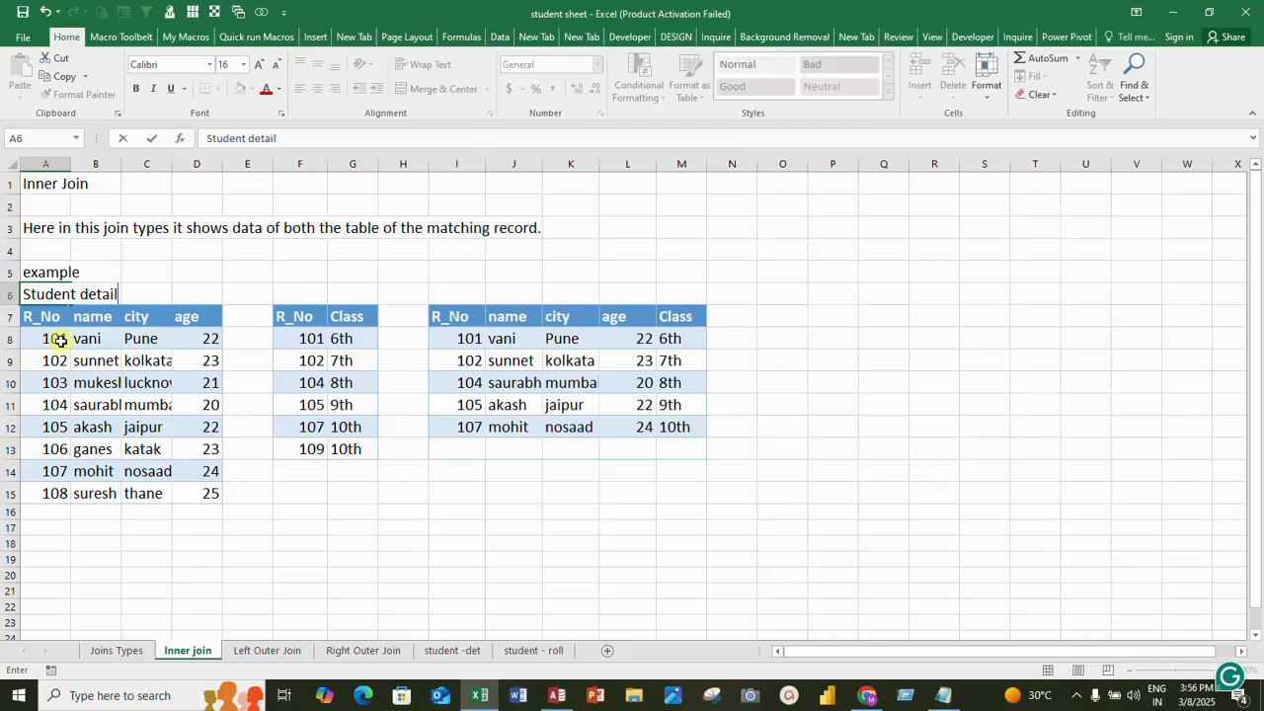
{"action": "key", "text": "Return"}
{"action": "key", "text": "Up"}
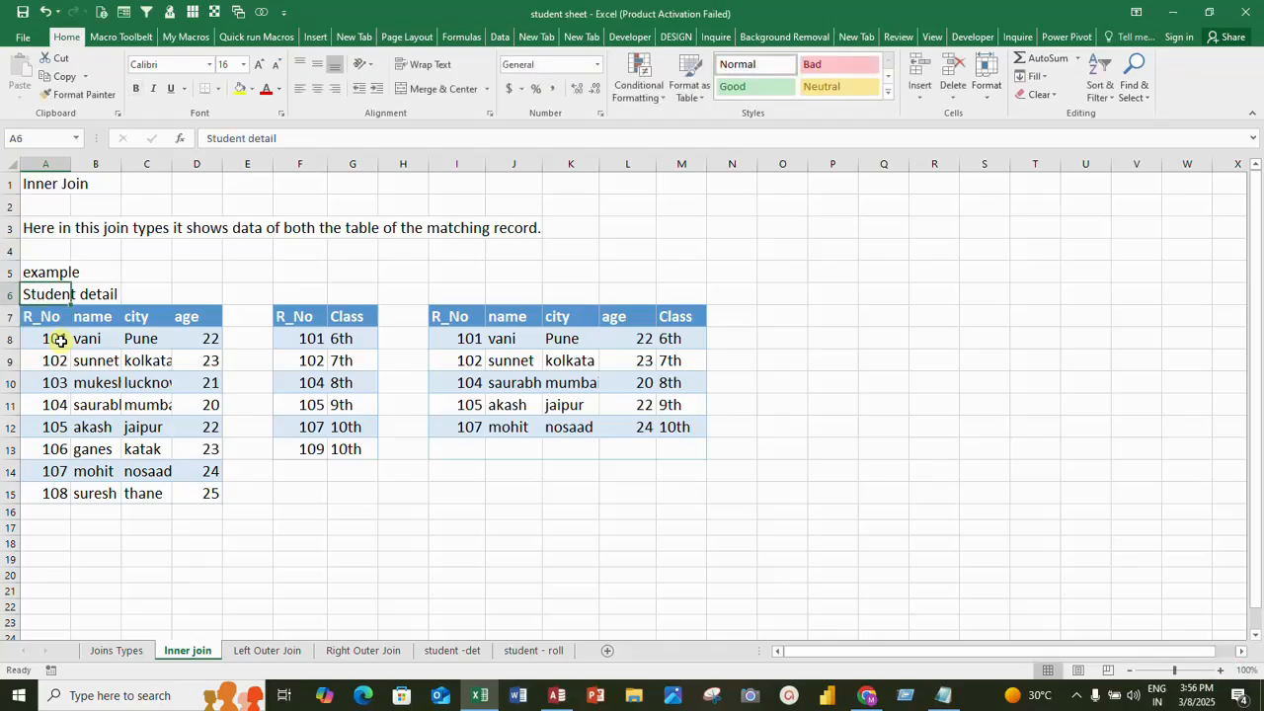
Enter the label "student roll" in cell F6, above the R_No and Class table
{"action": "key", "text": "Right"}
{"action": "key", "text": "Right"}
{"action": "key", "text": "Right"}
{"action": "key", "text": "Right"}
{"action": "key", "text": "Right"}
{"action": "type", "text": "stu"}
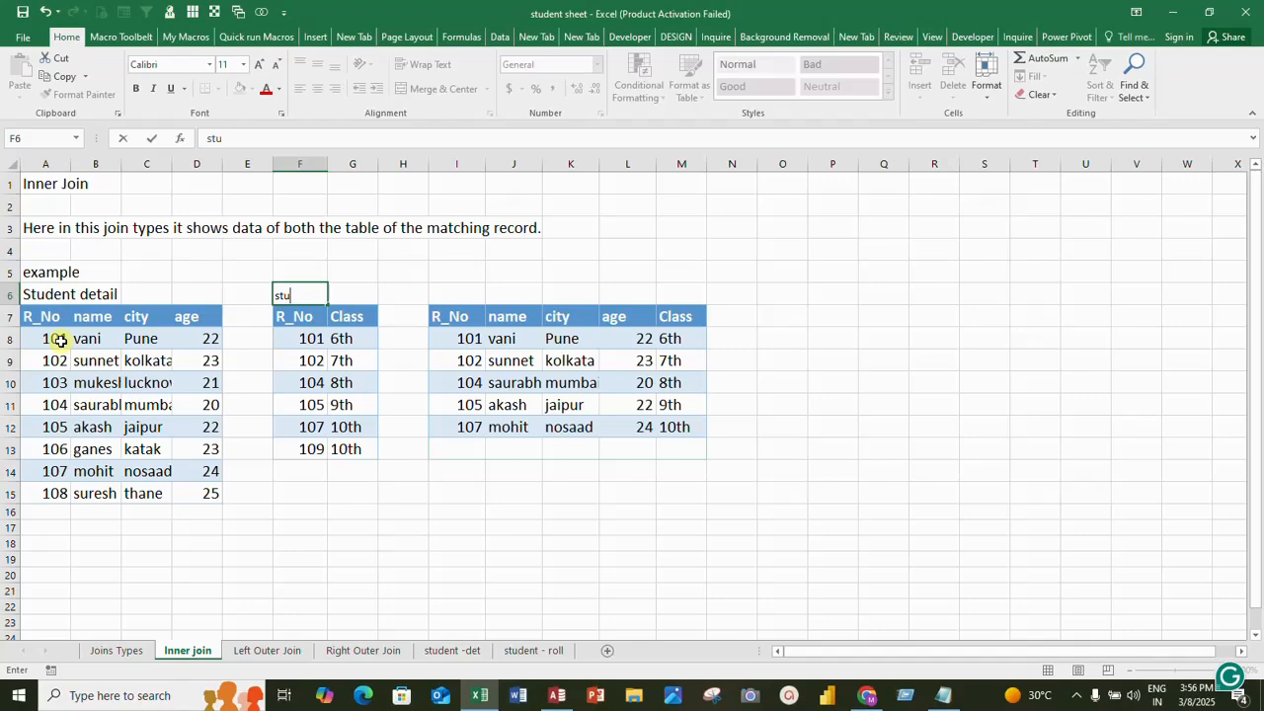
{"action": "type", "text": "dent roll"}
{"action": "key", "text": "Return"}
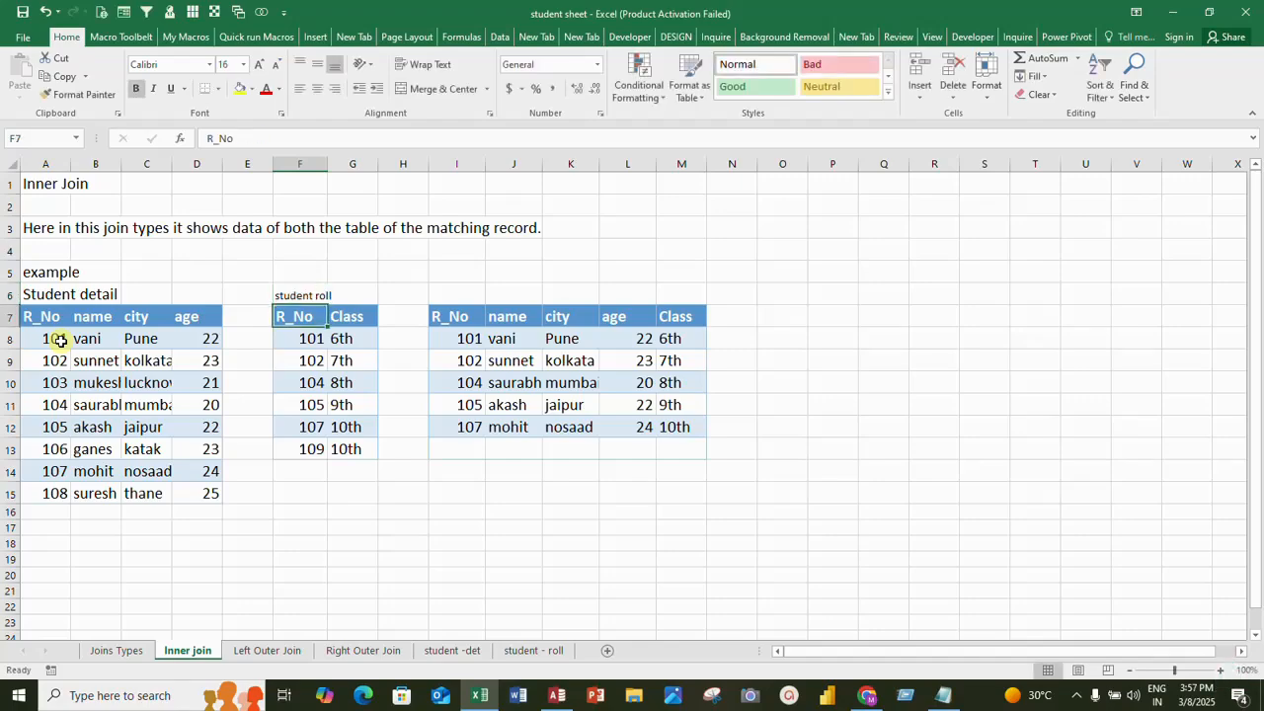
Copy the formatting of the Student detail label onto the student roll label and make the student roll label bold
{"action": "left_click", "coordinate": [60, 299]}
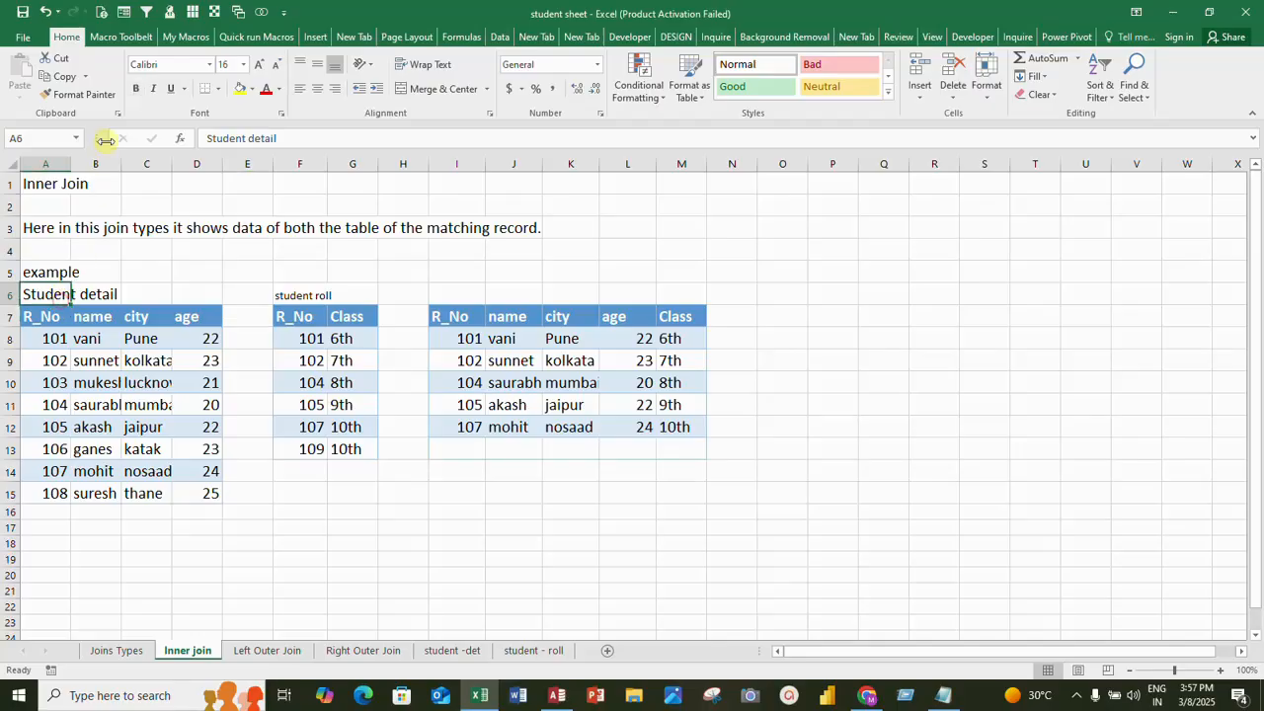
{"action": "left_click", "coordinate": [69, 94]}
{"action": "left_click", "coordinate": [308, 294]}
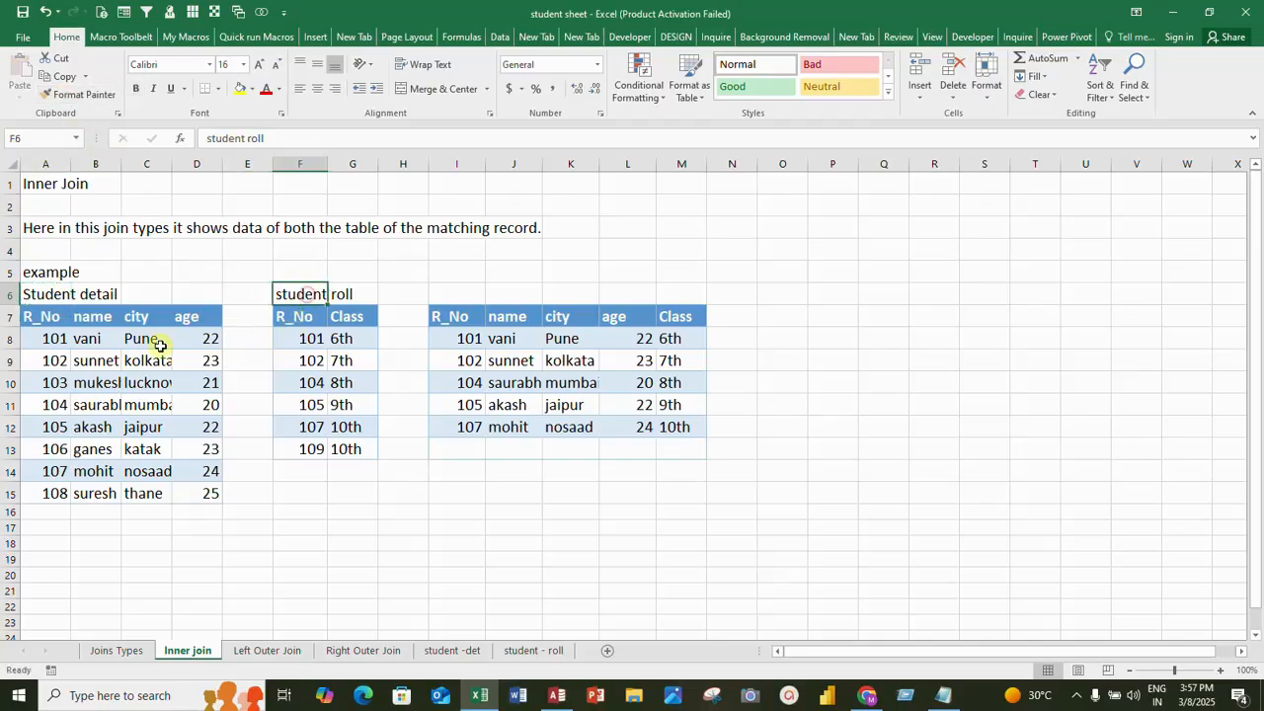
{"action": "key", "text": "ctrl+b"}
Examine the columns of the Student detail table and compare its R_No values with those in the student roll table
{"action": "left_click", "coordinate": [56, 321]}
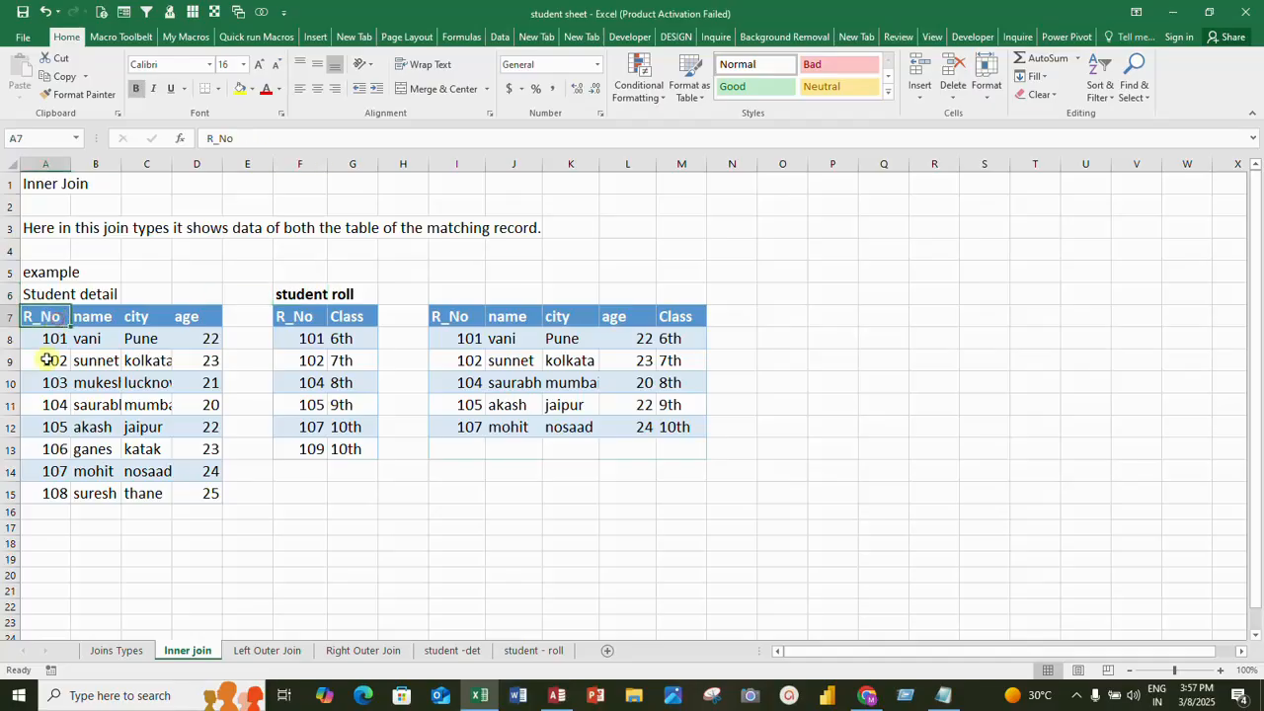
{"action": "left_click_drag", "start_coordinate": [50, 338], "coordinate": [57, 491]}
{"action": "left_click", "coordinate": [54, 491]}
{"action": "left_click", "coordinate": [113, 339]}
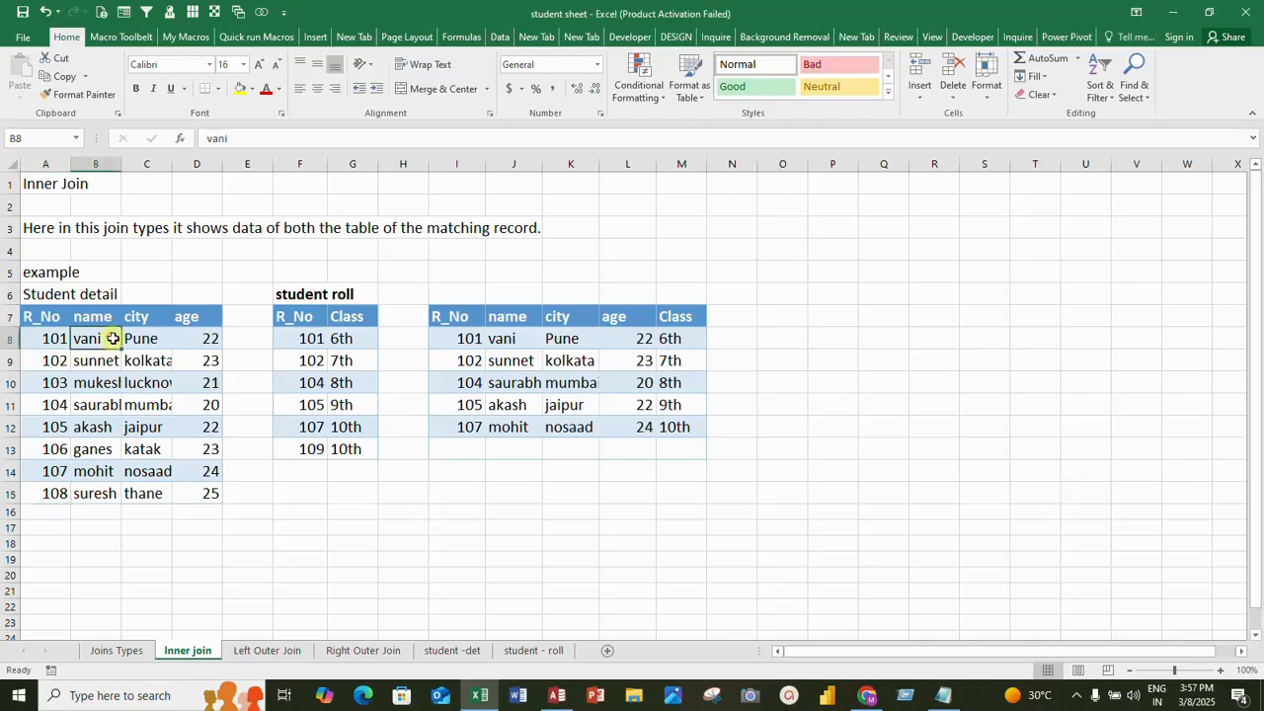
{"action": "left_click", "coordinate": [156, 336]}
{"action": "left_click", "coordinate": [212, 337]}
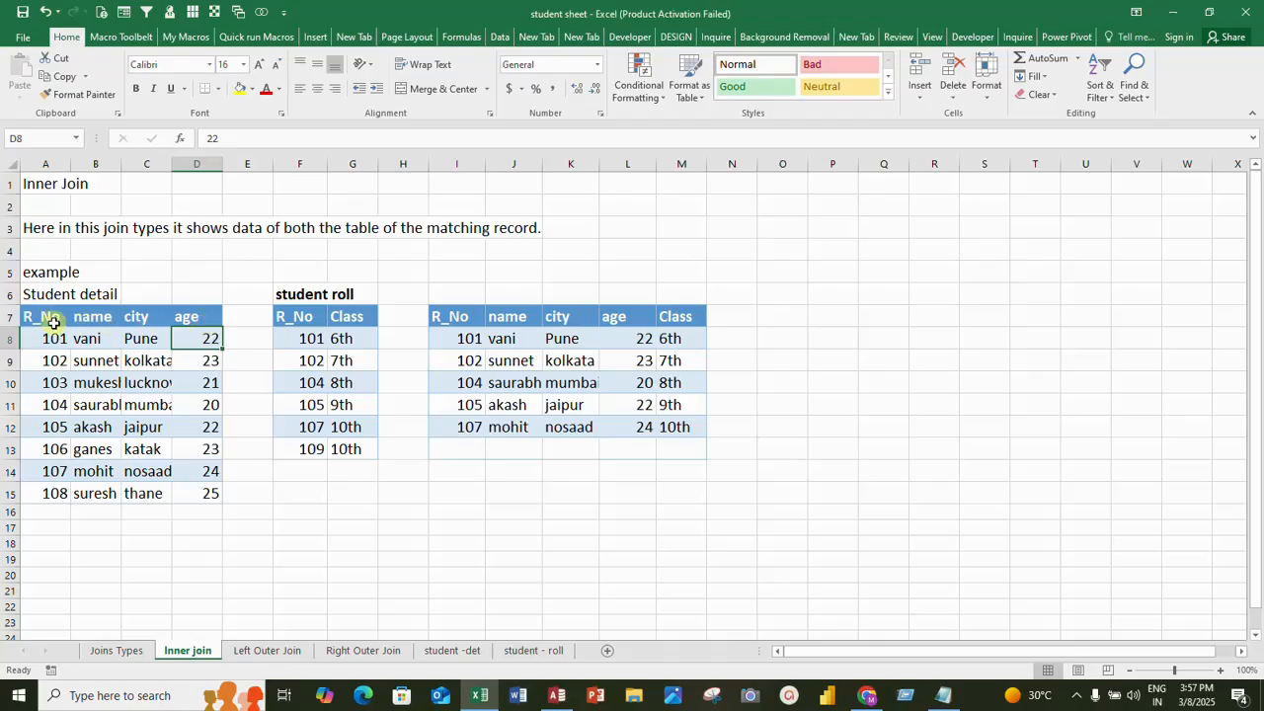
{"action": "left_click_drag", "start_coordinate": [45, 318], "coordinate": [49, 481]}
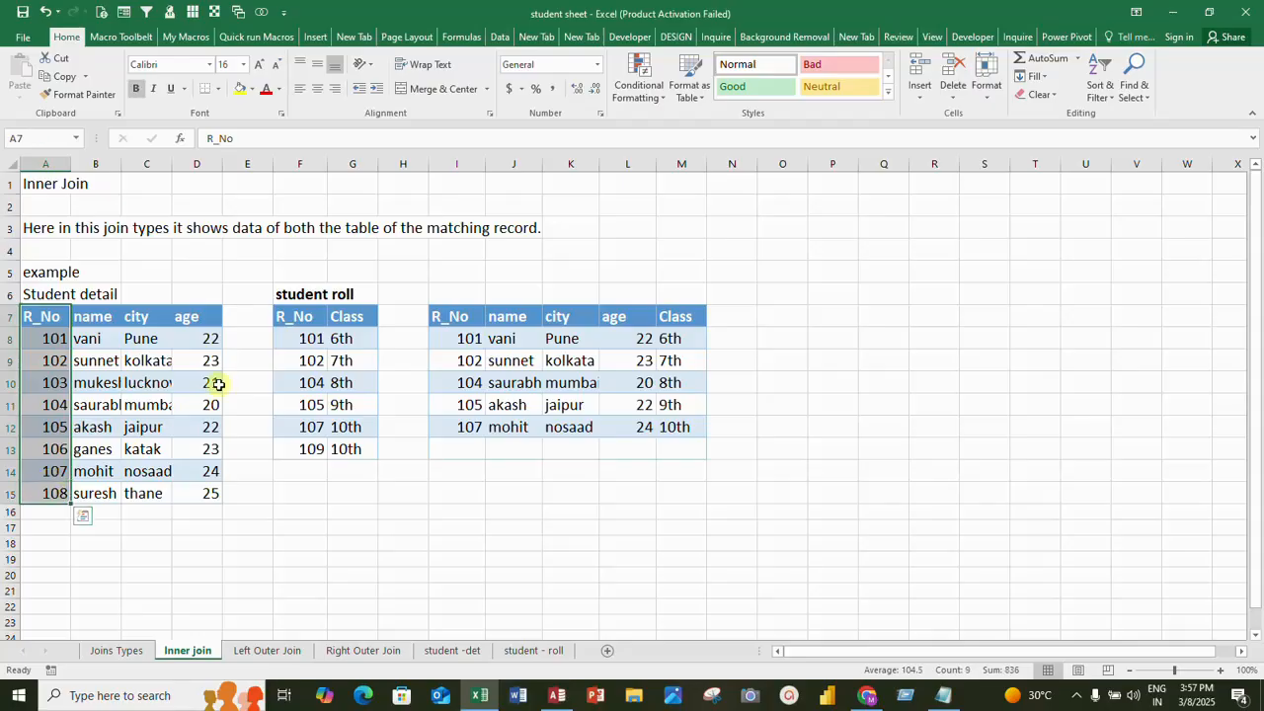
{"action": "left_click", "coordinate": [49, 341]}
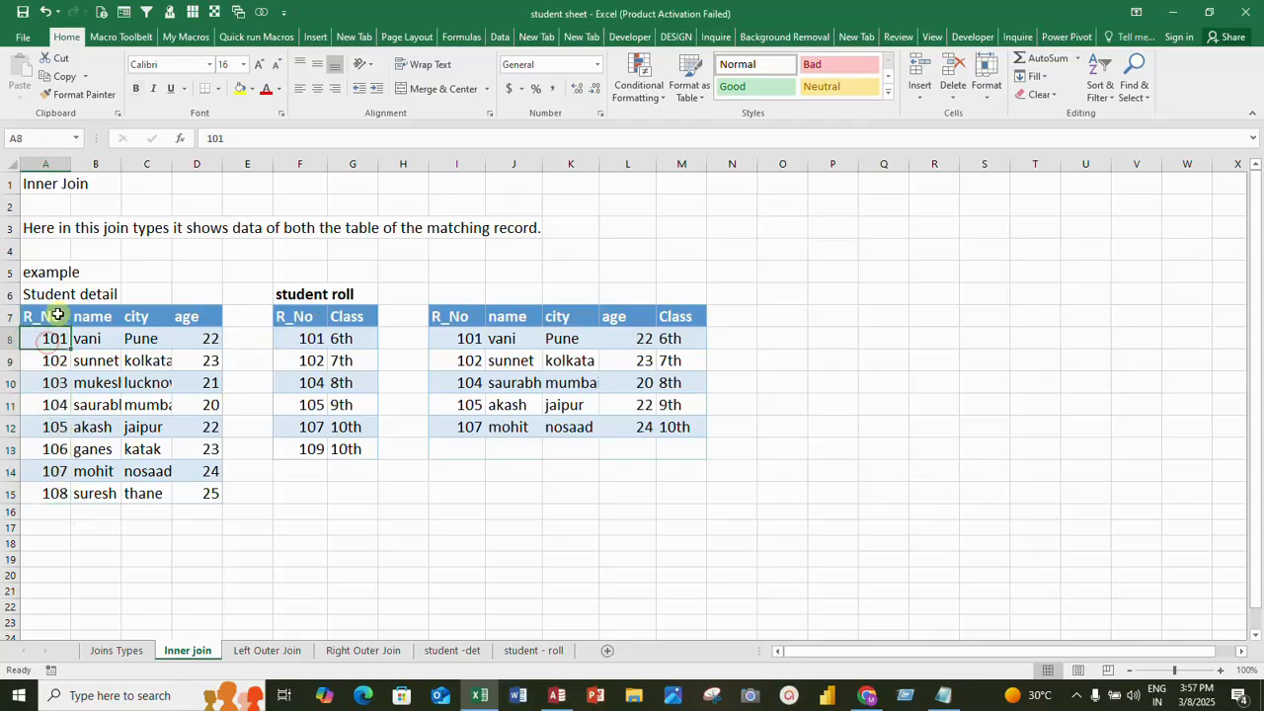
{"action": "left_click_drag", "start_coordinate": [42, 317], "coordinate": [52, 489]}
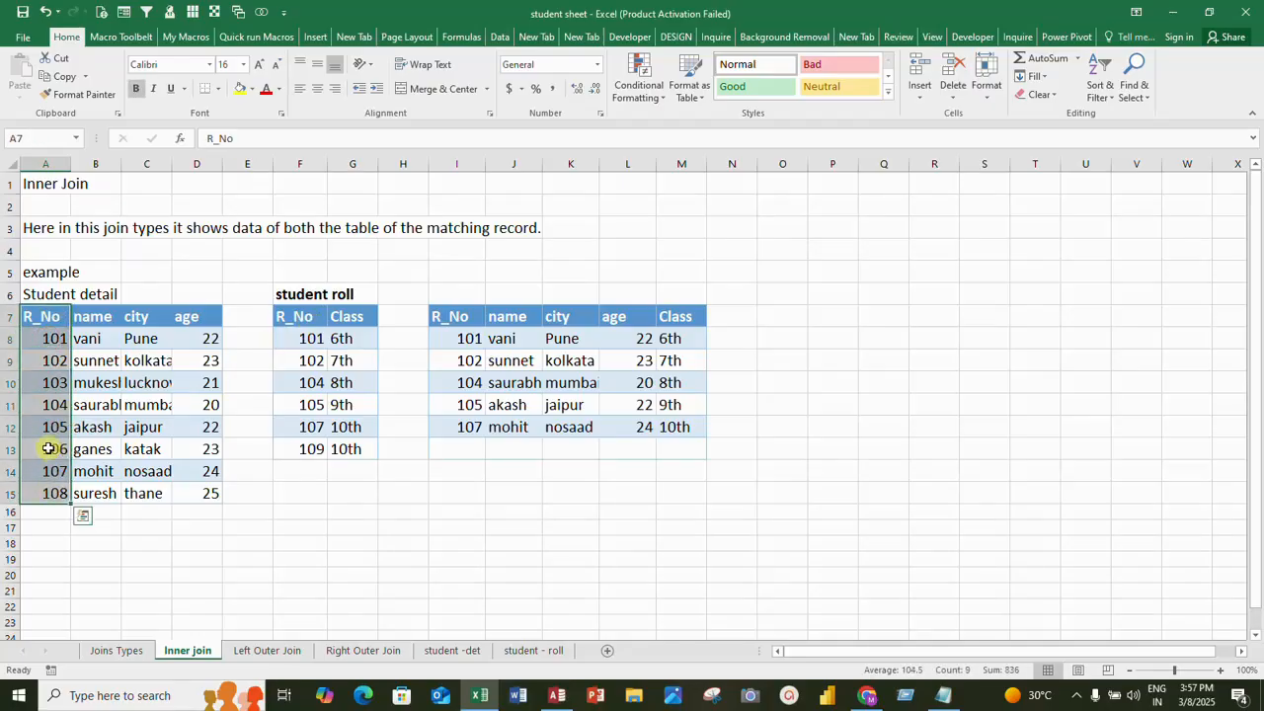
{"action": "left_click", "coordinate": [54, 427]}
{"action": "left_click", "coordinate": [287, 317]}
{"action": "left_click_drag", "start_coordinate": [306, 357], "coordinate": [306, 404]}
{"action": "left_click", "coordinate": [312, 441]}
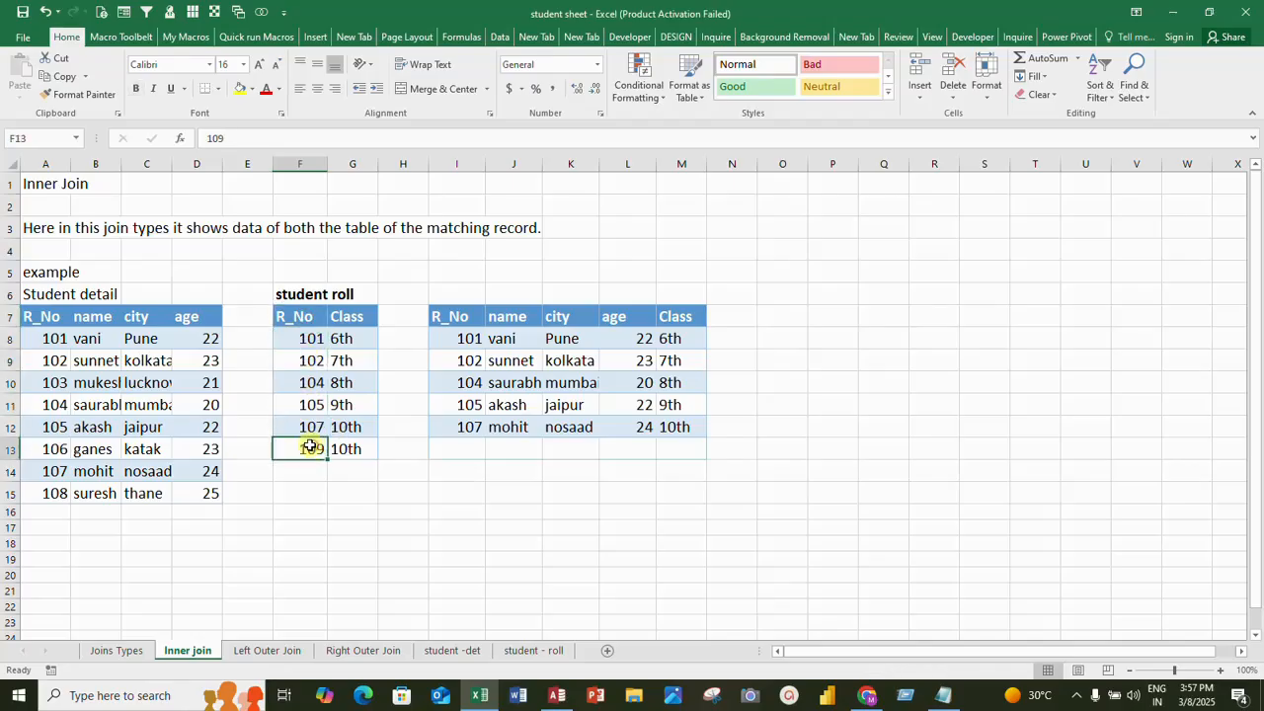
Left-align the R_No column of the student roll table, cells F7 to F13
{"action": "left_click_drag", "start_coordinate": [298, 317], "coordinate": [325, 445]}
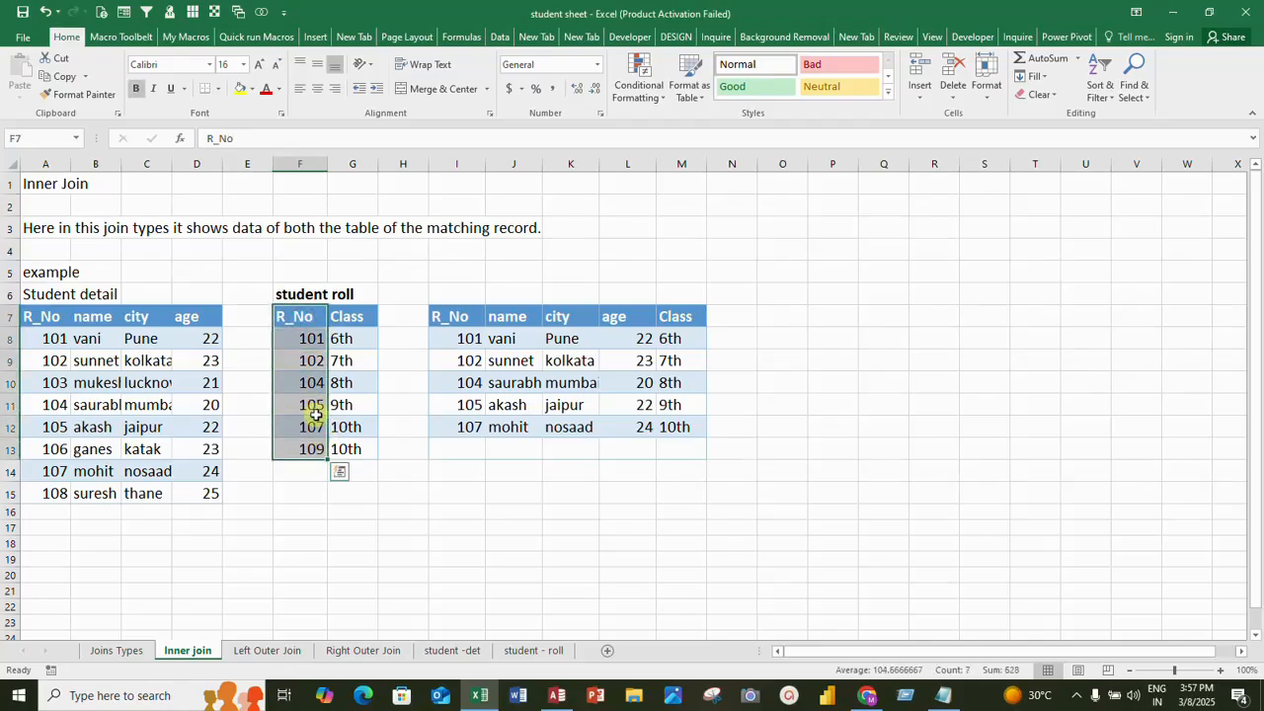
{"action": "left_click", "coordinate": [299, 87]}
{"action": "left_click", "coordinate": [292, 340]}
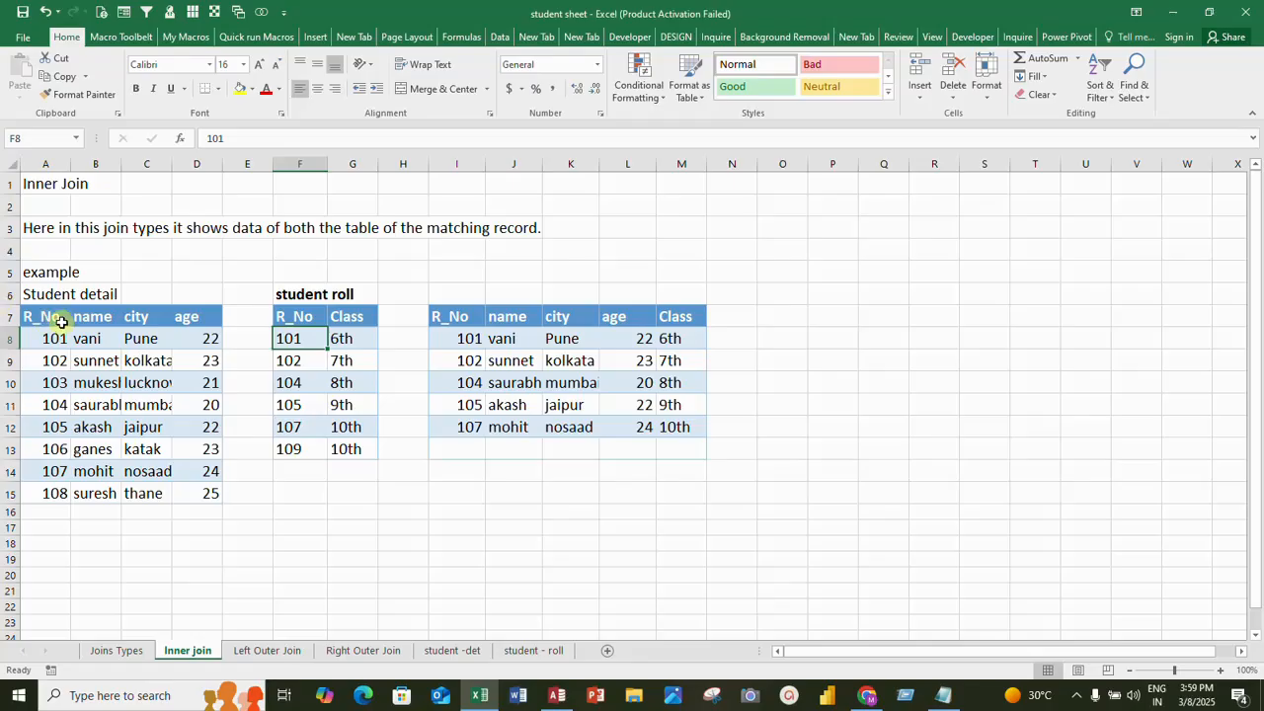
Compare the column headers of the combined inner join table with the headers of the Student detail and student roll tables
{"action": "left_click", "coordinate": [57, 314]}
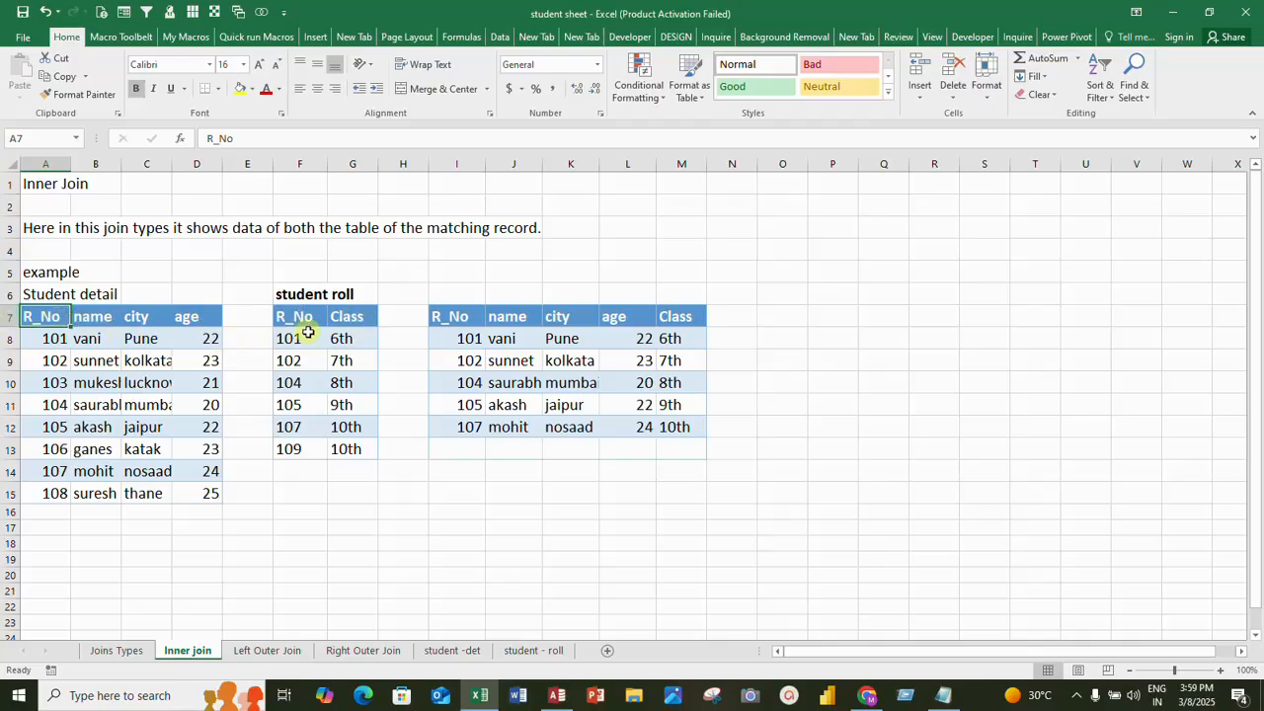
{"action": "left_click", "coordinate": [359, 316]}
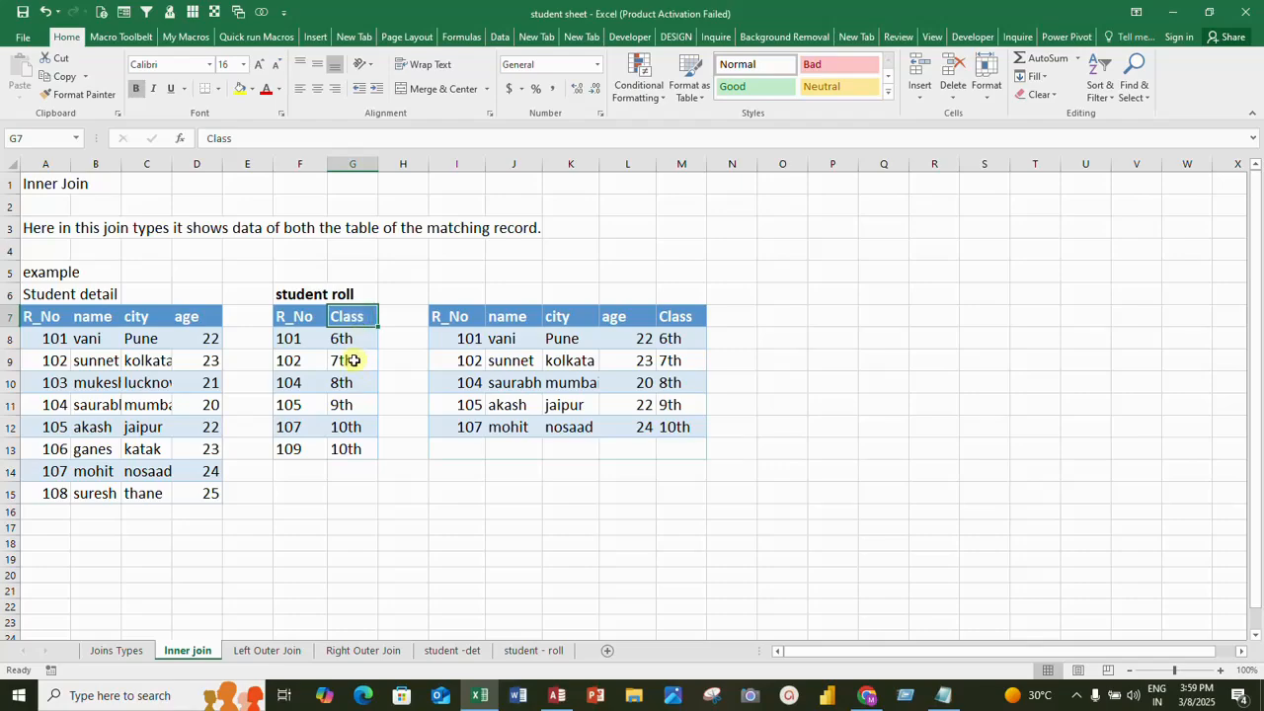
{"action": "left_click_drag", "start_coordinate": [451, 316], "coordinate": [643, 358]}
{"action": "left_click", "coordinate": [630, 339]}
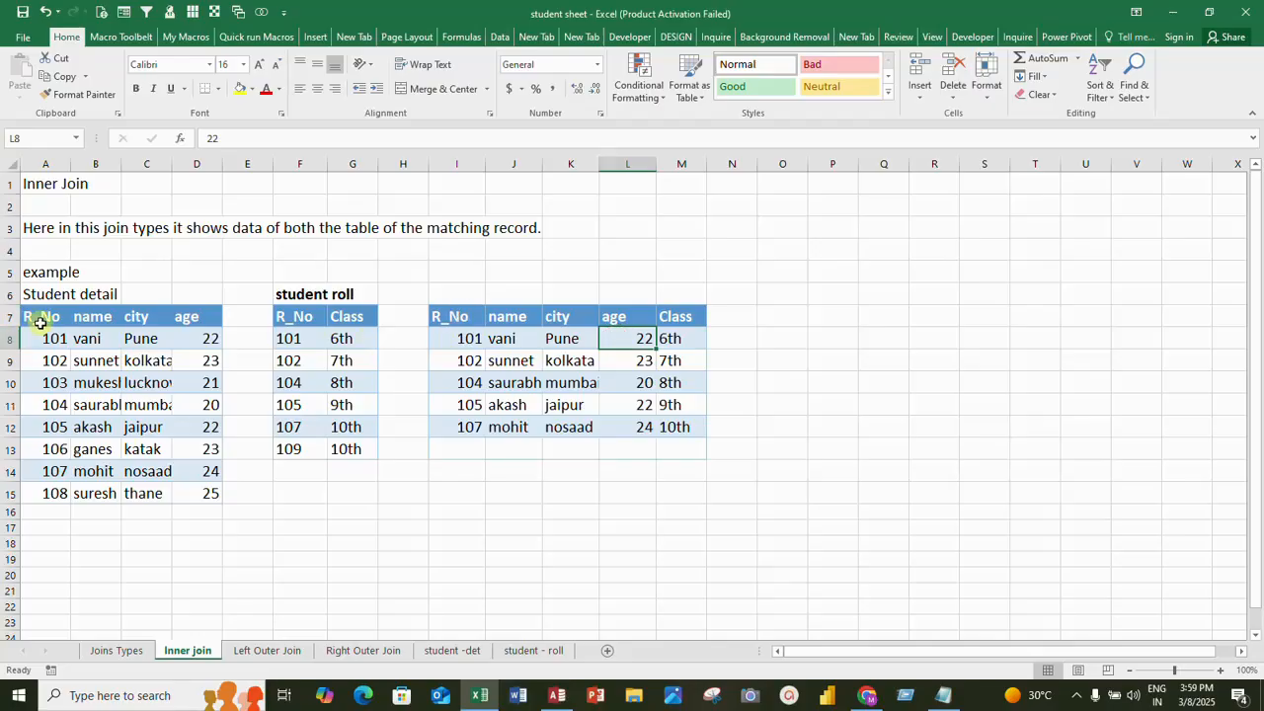
{"action": "left_click_drag", "start_coordinate": [40, 322], "coordinate": [198, 323]}
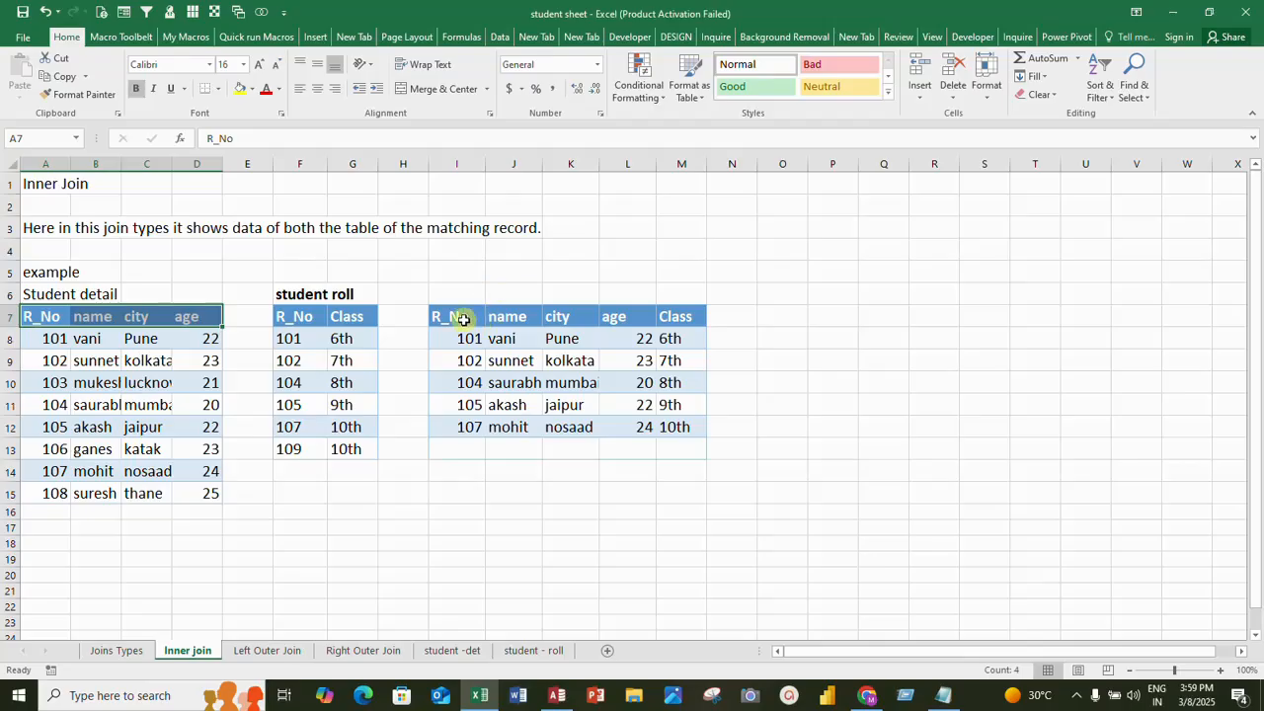
{"action": "left_click_drag", "start_coordinate": [463, 319], "coordinate": [627, 317]}
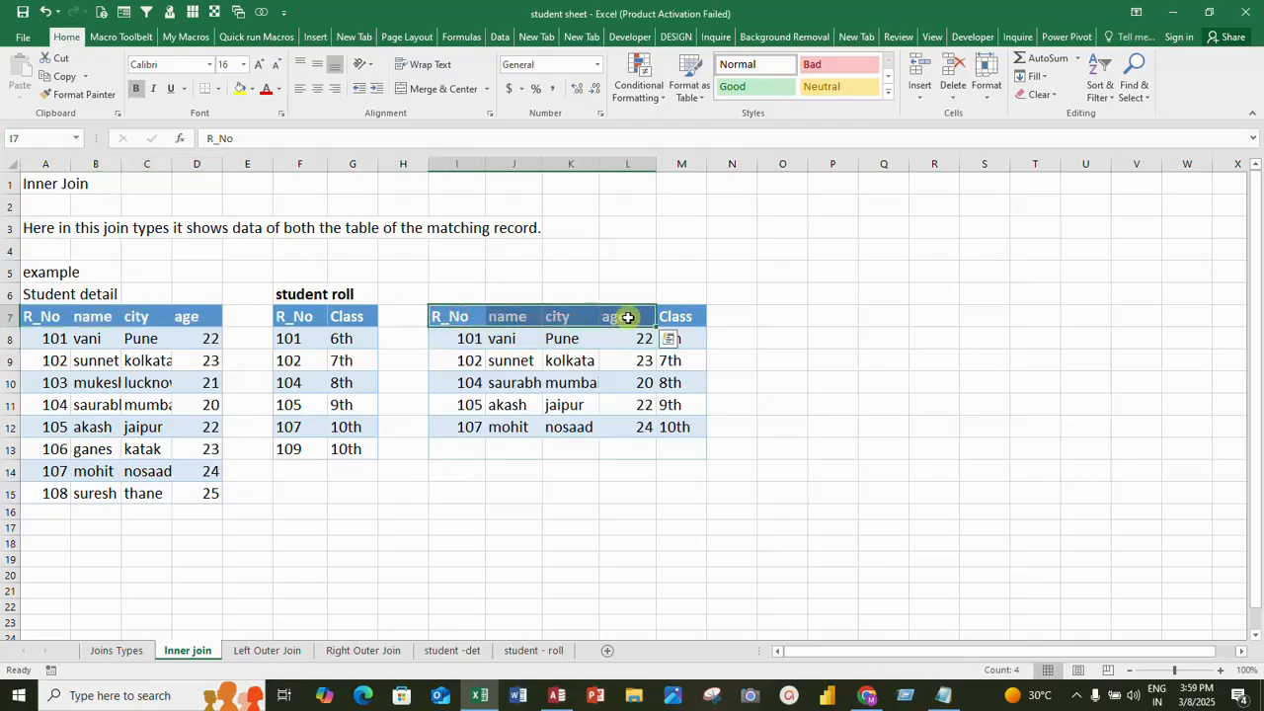
{"action": "left_click", "coordinate": [345, 317]}
{"action": "left_click", "coordinate": [666, 318]}
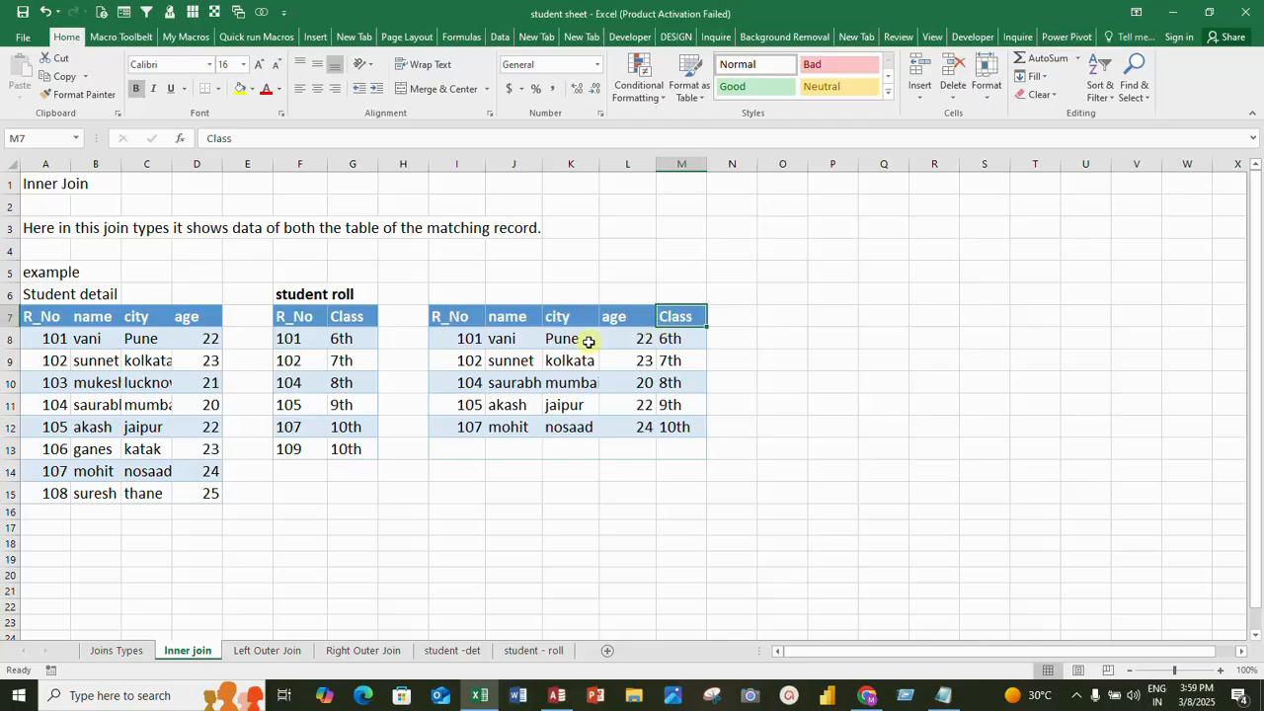
{"action": "left_click", "coordinate": [452, 317]}
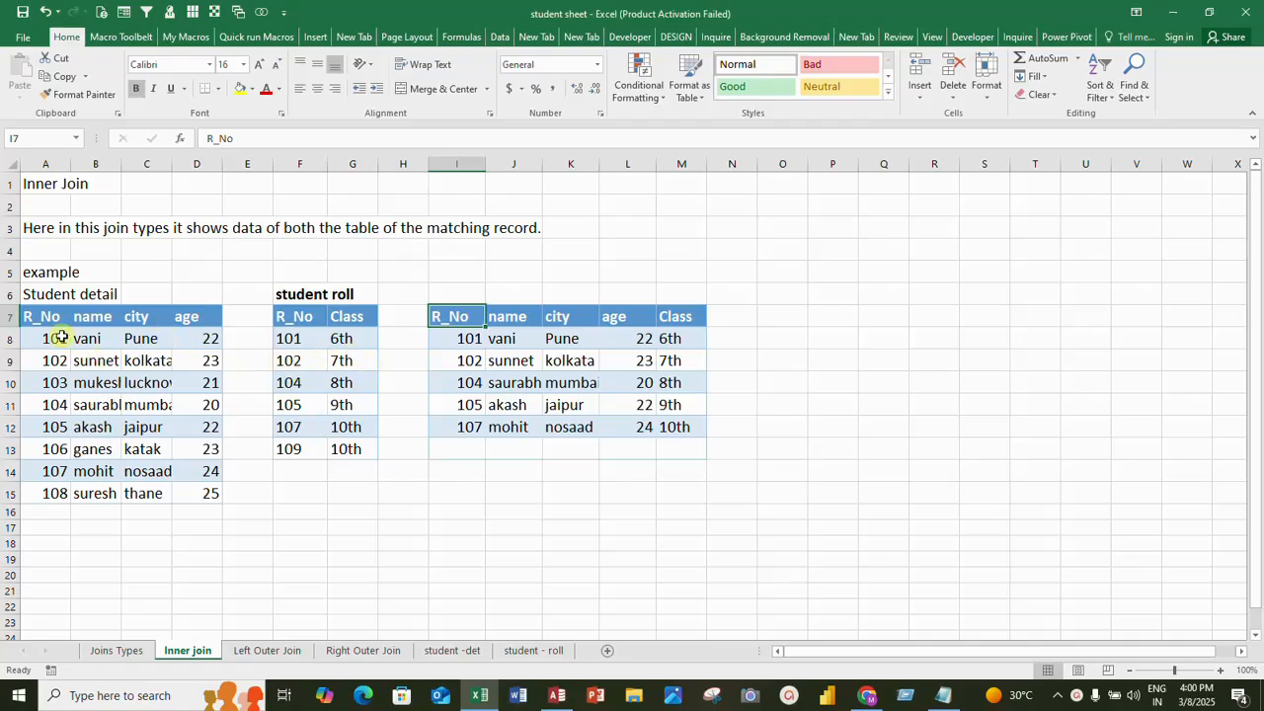
Compare the R_No records 101, 102, 104, 105 and 107 across both source tables and the inner join result
{"action": "left_click_drag", "start_coordinate": [288, 341], "coordinate": [293, 364]}
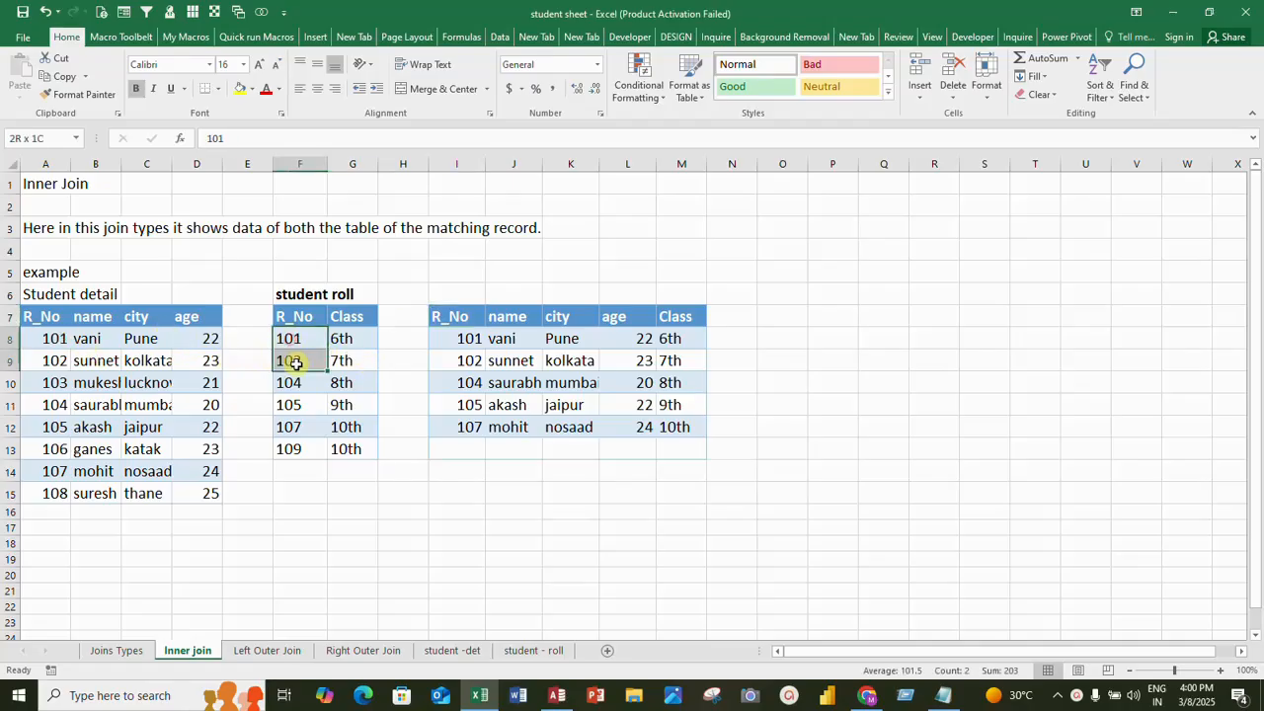
{"action": "left_click", "coordinate": [55, 340]}
{"action": "left_click_drag", "start_coordinate": [55, 357], "coordinate": [57, 362]}
{"action": "left_click_drag", "start_coordinate": [339, 342], "coordinate": [342, 359]}
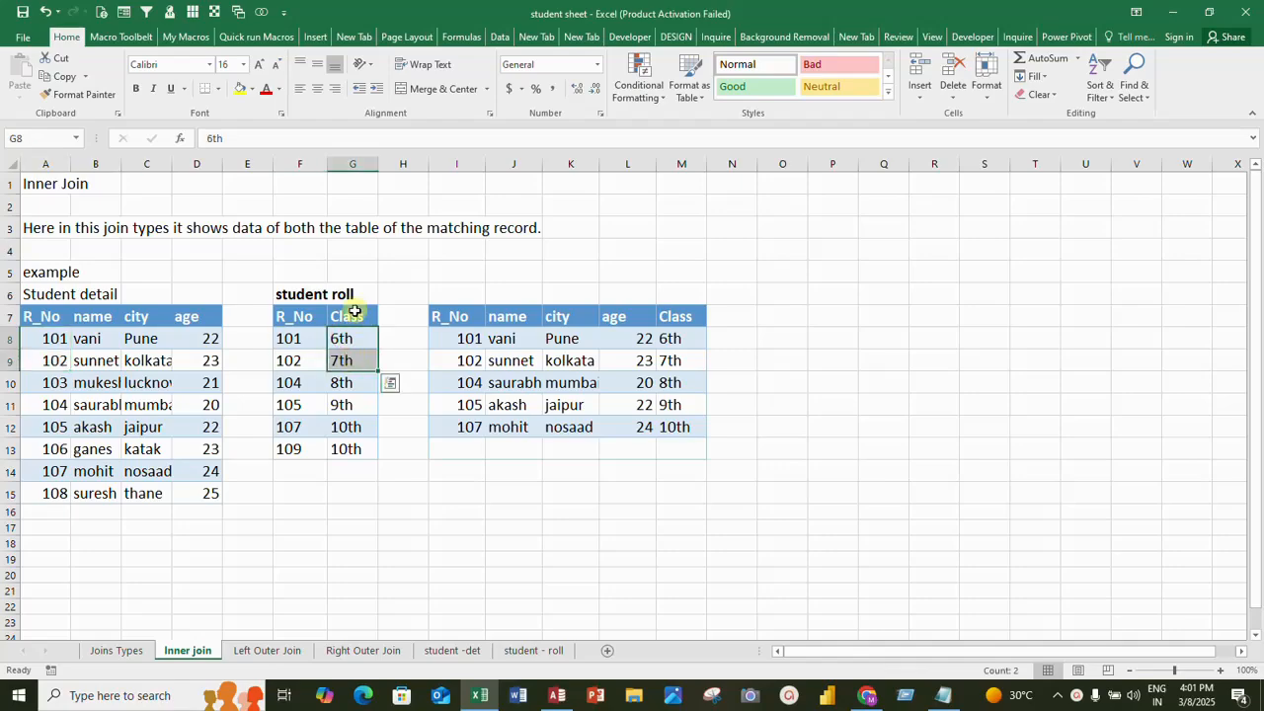
{"action": "left_click_drag", "start_coordinate": [696, 323], "coordinate": [697, 356]}
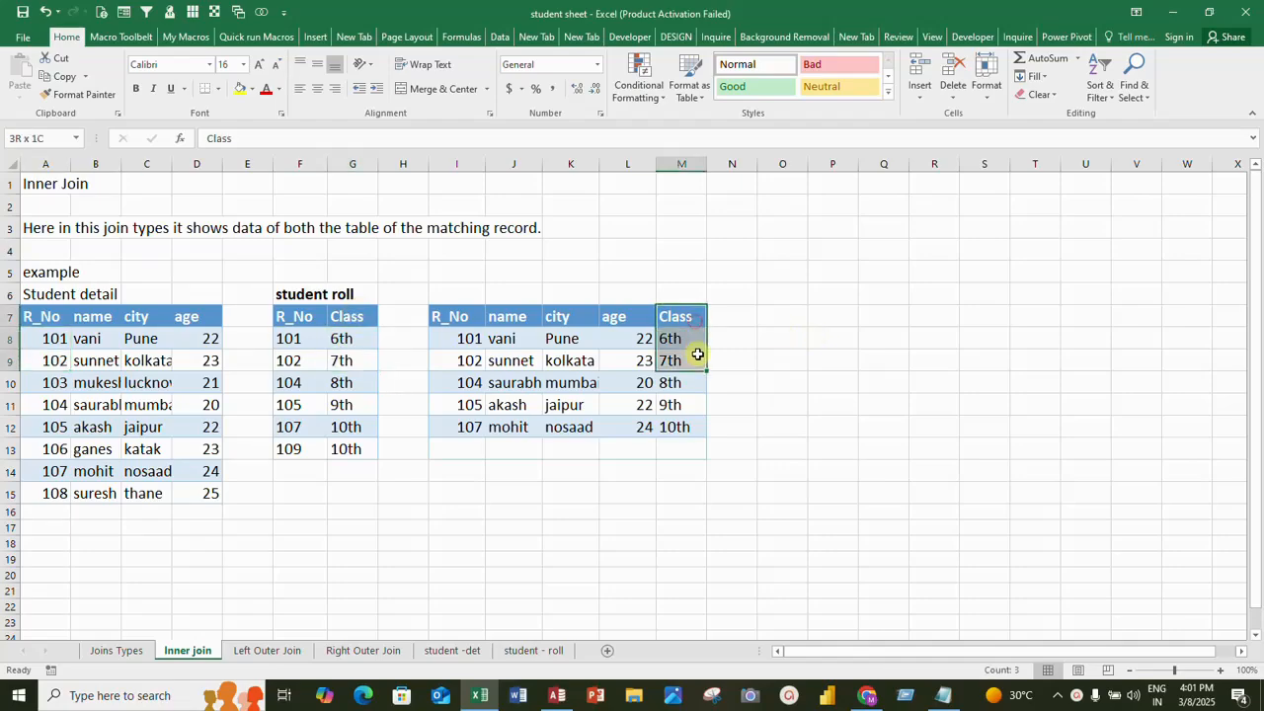
{"action": "left_click_drag", "start_coordinate": [466, 385], "coordinate": [468, 424]}
{"action": "left_click", "coordinate": [58, 405]}
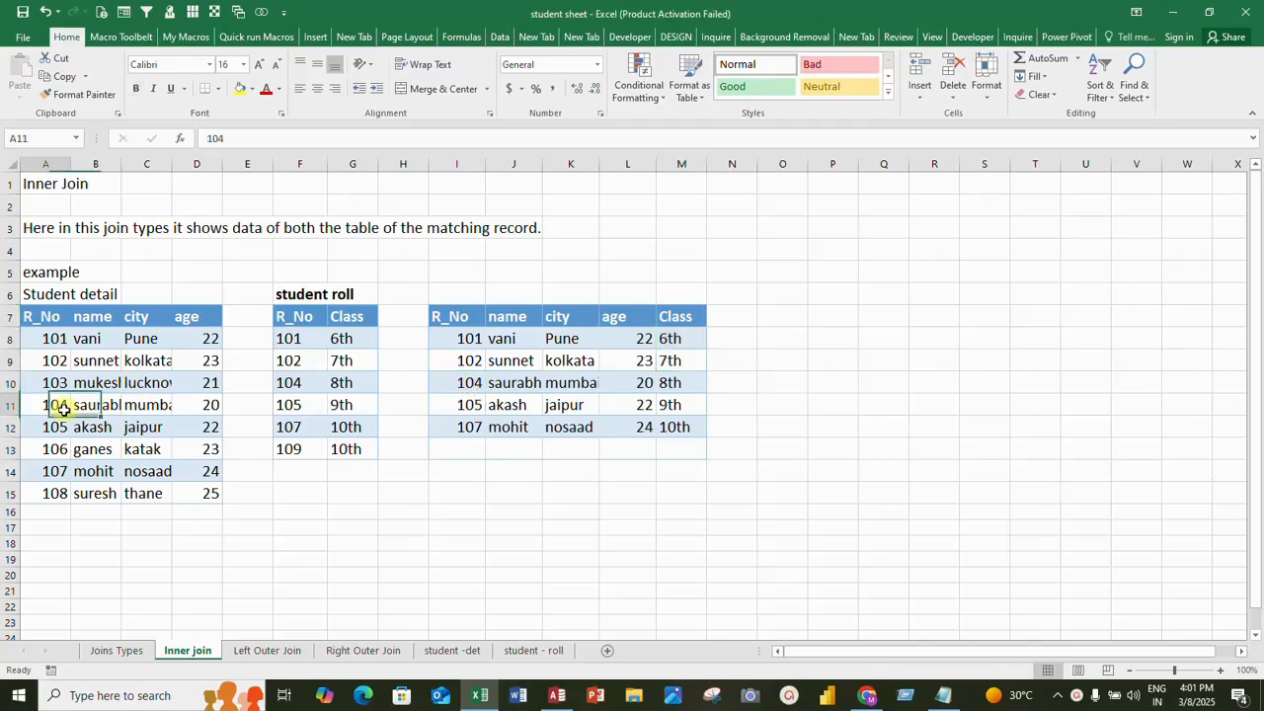
{"action": "left_click", "coordinate": [282, 386]}
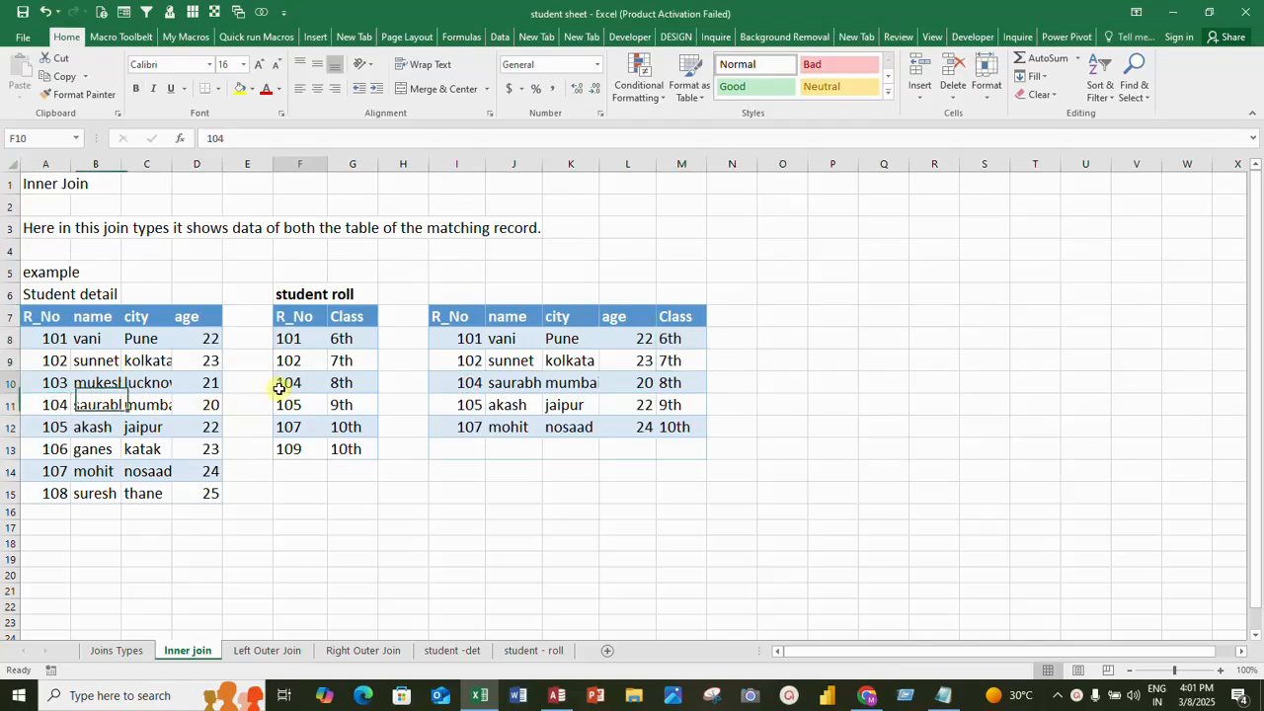
{"action": "left_click", "coordinate": [52, 427]}
{"action": "left_click", "coordinate": [283, 404]}
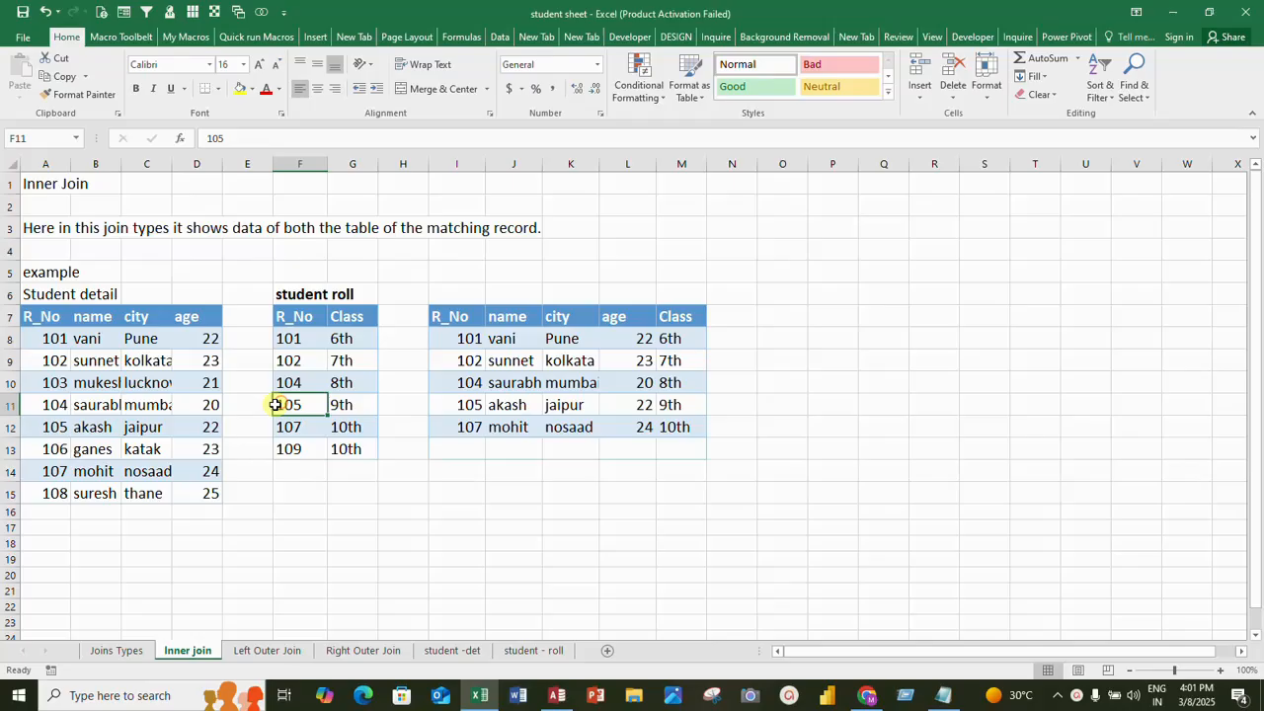
{"action": "left_click", "coordinate": [55, 471]}
{"action": "left_click", "coordinate": [296, 427]}
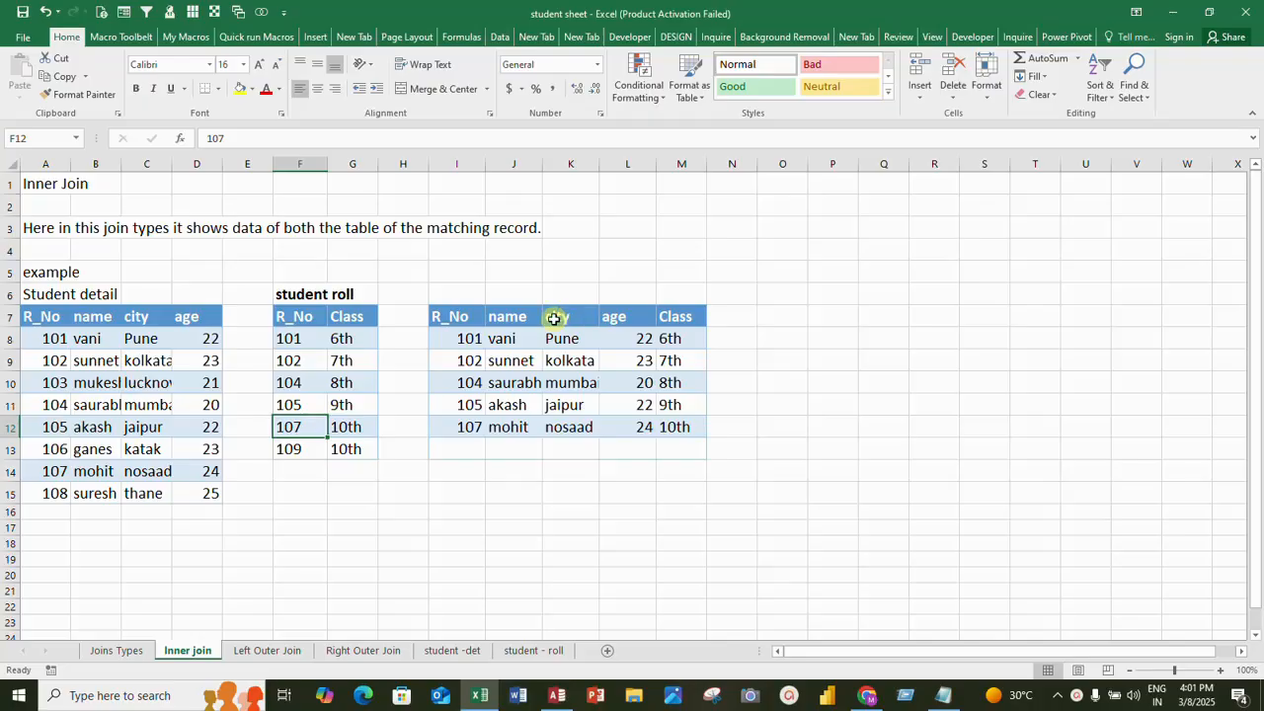
On the Left Outer Join sheet, compare the left table's records and the Class values with the joined result table, including its empty Class cells
{"action": "left_click", "coordinate": [262, 651]}
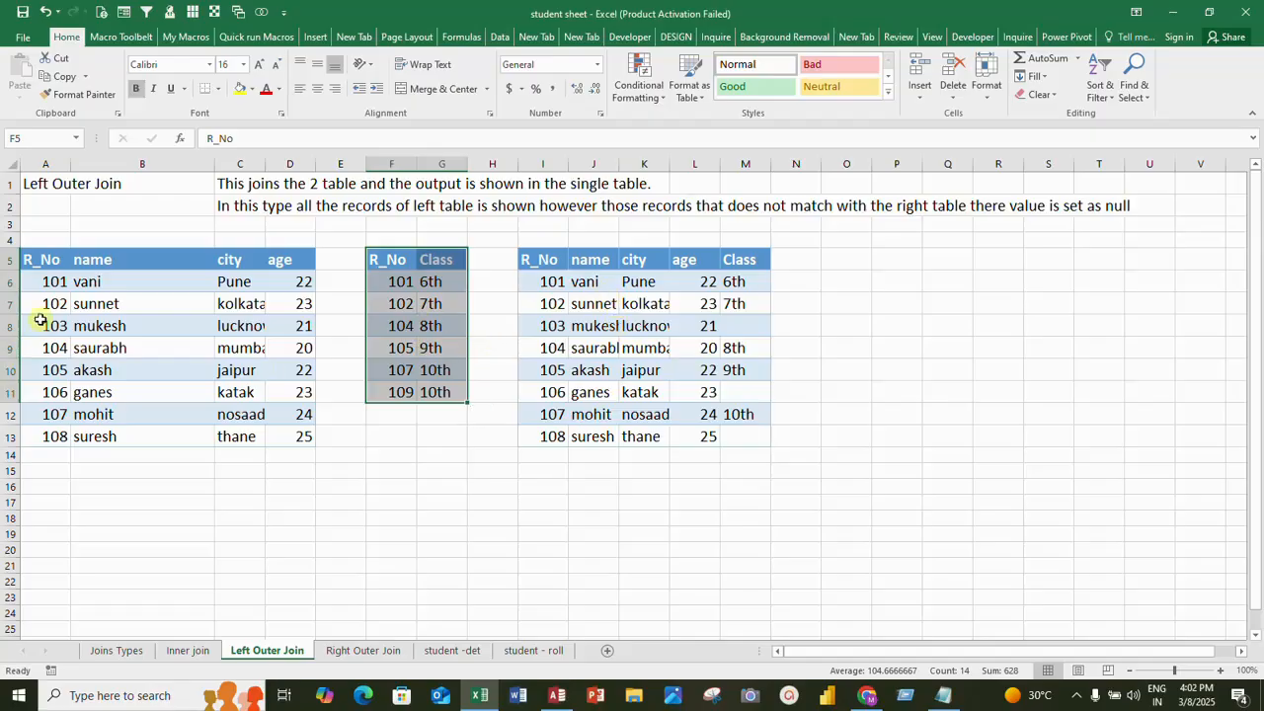
{"action": "left_click_drag", "start_coordinate": [53, 282], "coordinate": [305, 437]}
{"action": "left_click", "coordinate": [533, 262]}
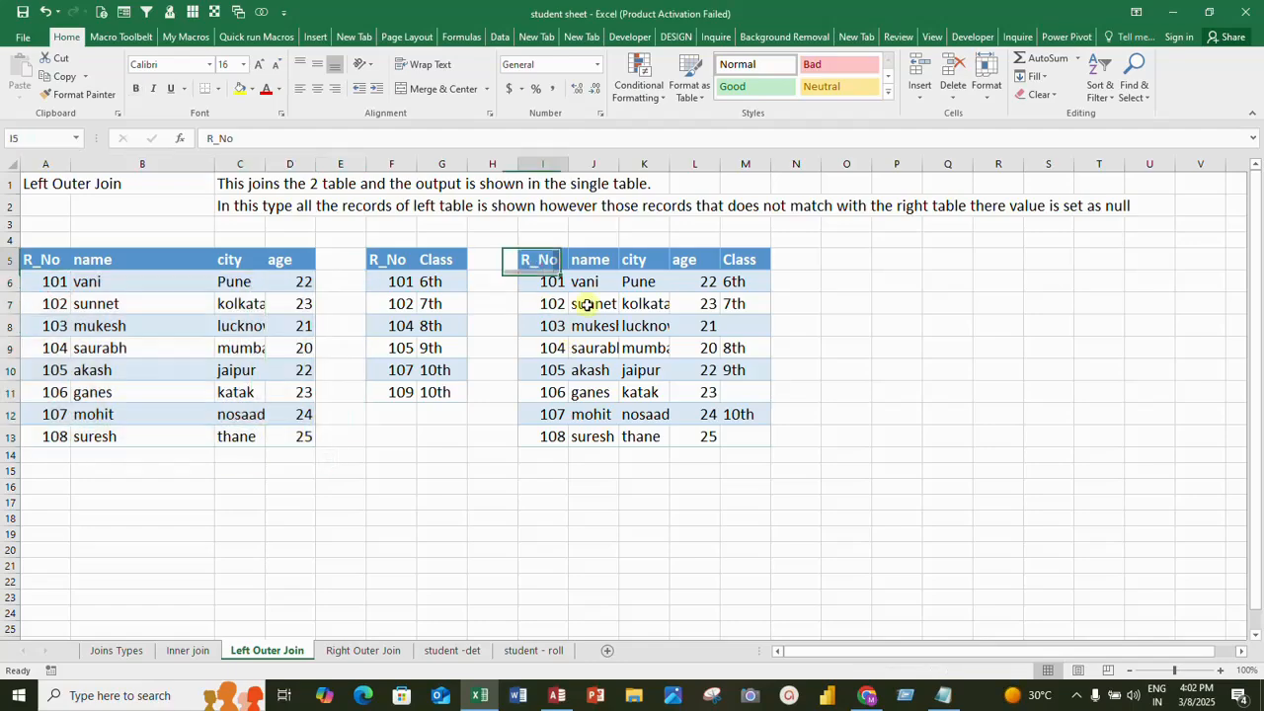
{"action": "left_click_drag", "start_coordinate": [586, 305], "coordinate": [699, 438]}
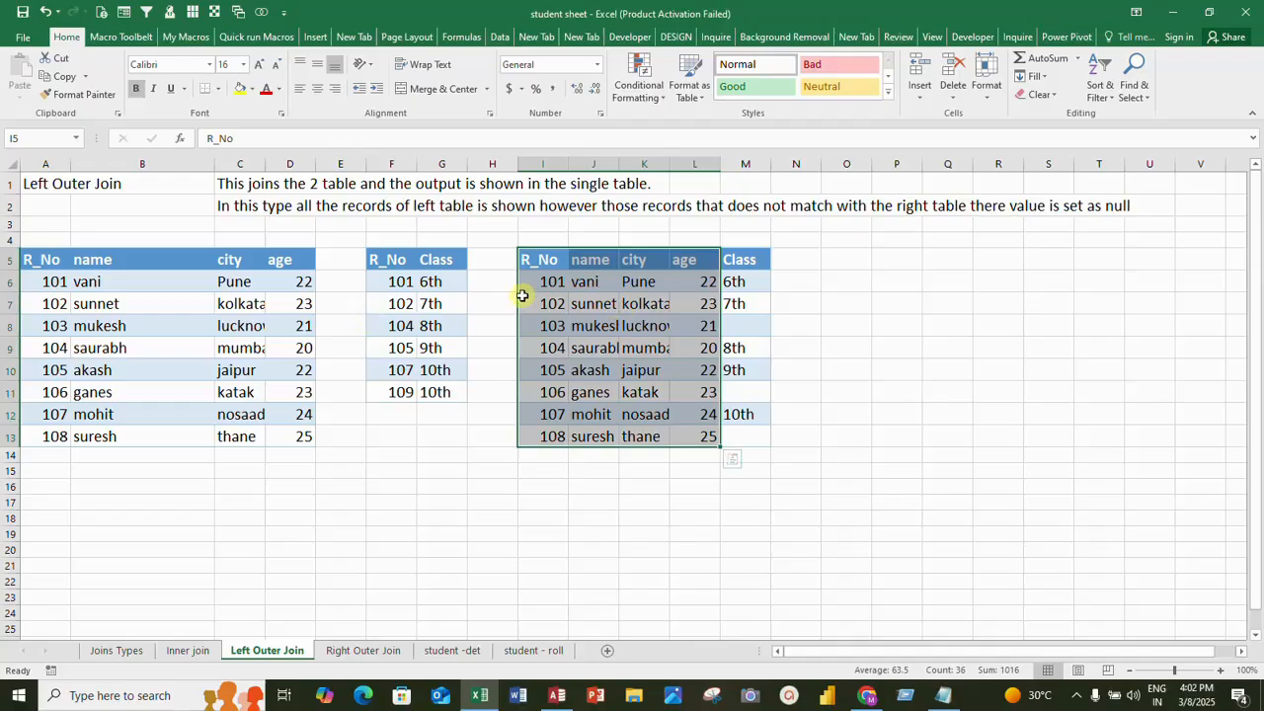
{"action": "left_click_drag", "start_coordinate": [438, 283], "coordinate": [438, 389]}
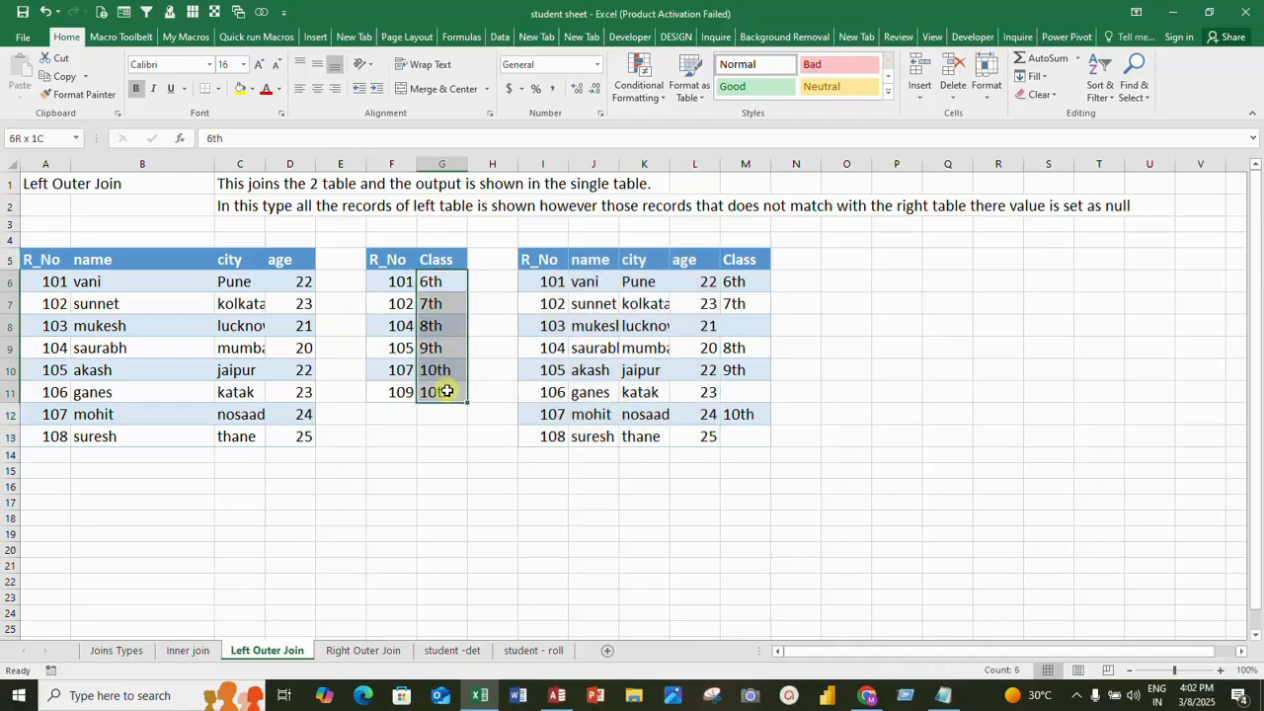
{"action": "left_click_drag", "start_coordinate": [751, 286], "coordinate": [743, 435]}
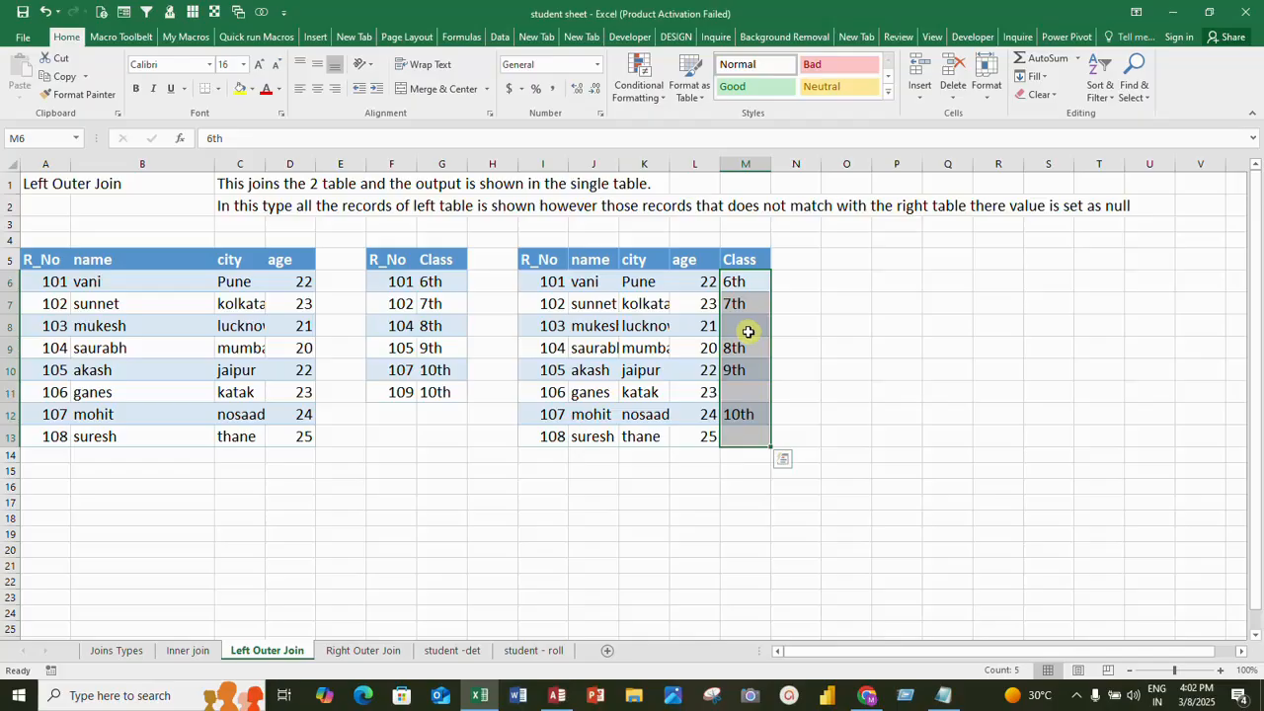
{"action": "left_click", "coordinate": [749, 332]}
{"action": "left_click", "coordinate": [739, 370]}
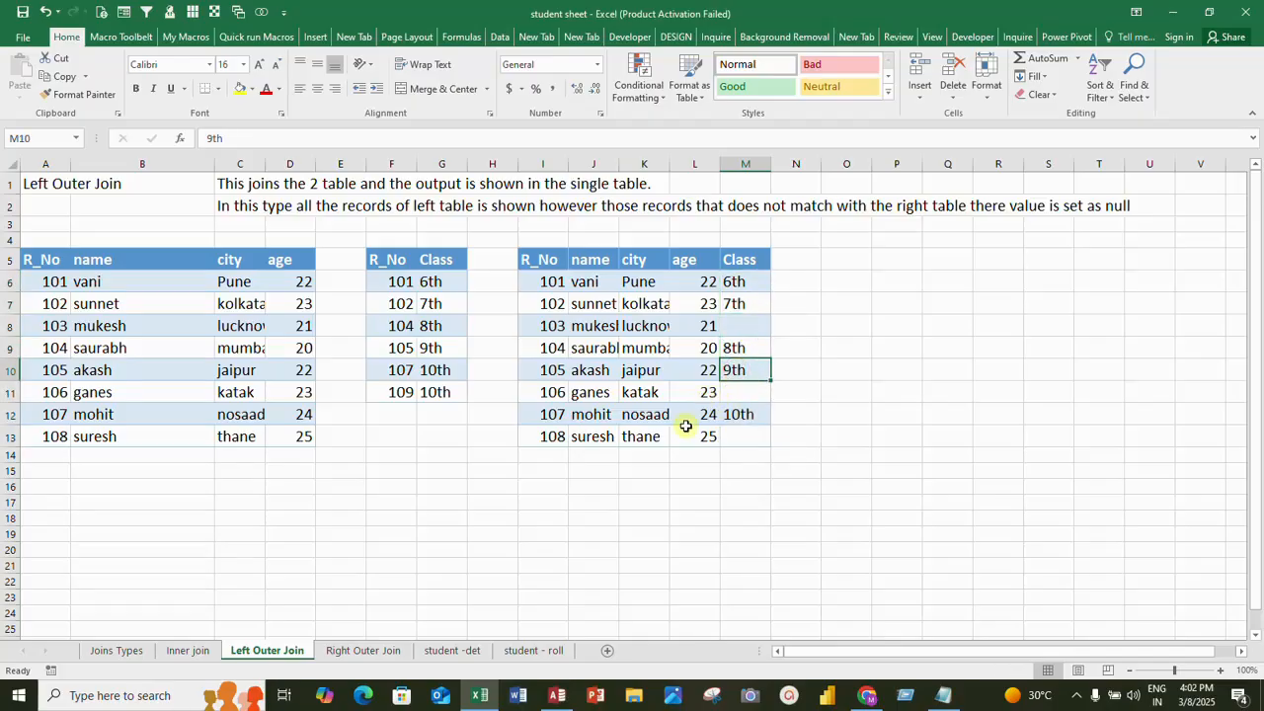
On the Right Outer Join sheet, compare the R_No and Class table and student records 101 and 102 with the joined result
{"action": "left_click", "coordinate": [363, 651]}
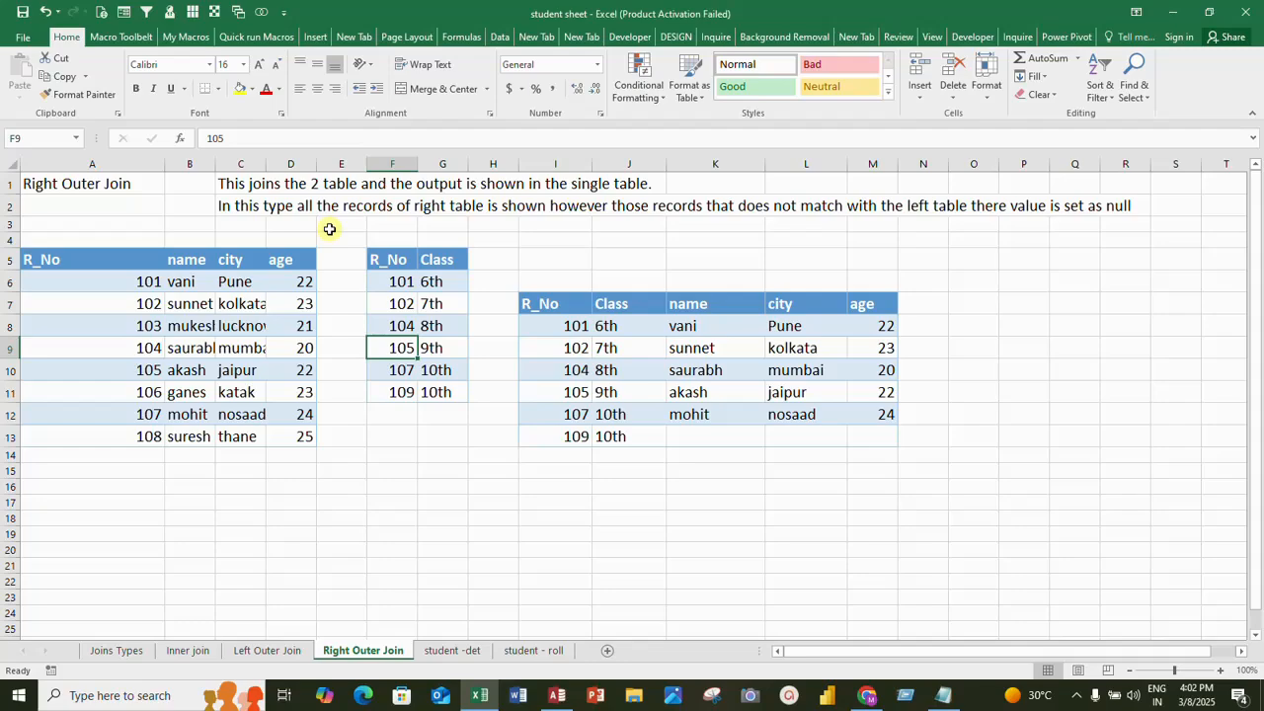
{"action": "left_click", "coordinate": [399, 267]}
{"action": "left_click_drag", "start_coordinate": [399, 267], "coordinate": [471, 392]}
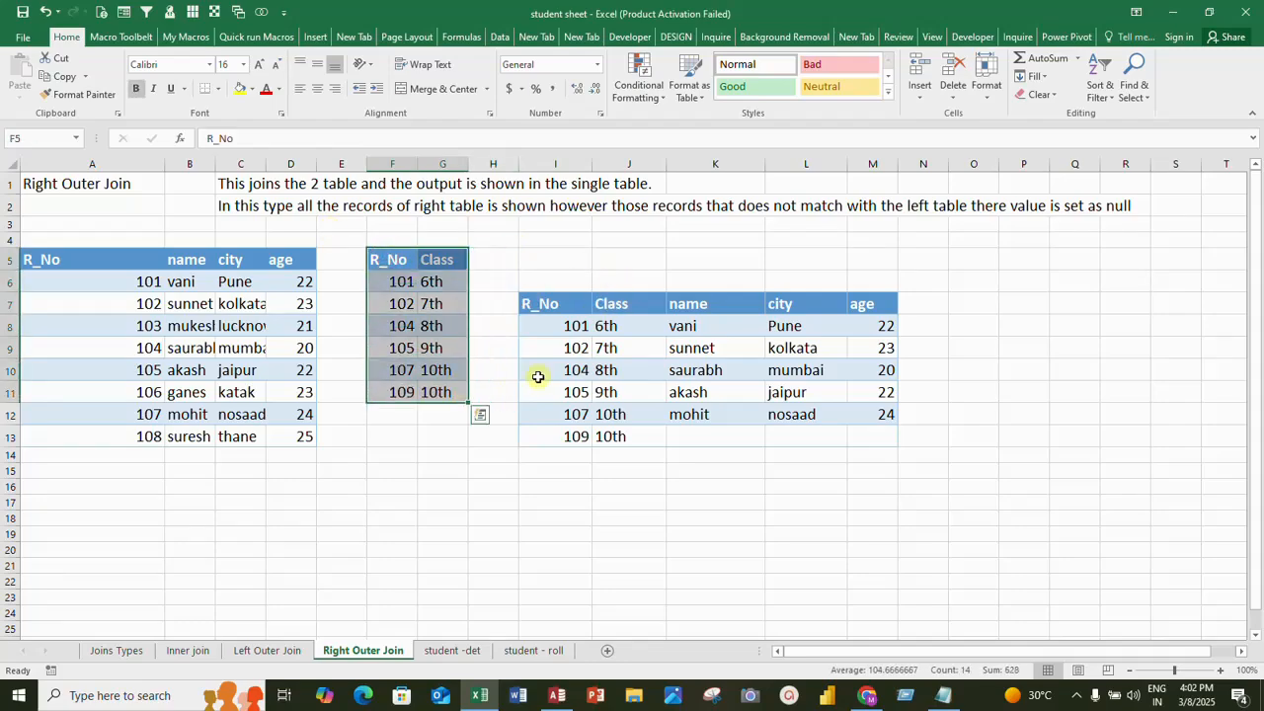
{"action": "left_click_drag", "start_coordinate": [551, 301], "coordinate": [579, 437]}
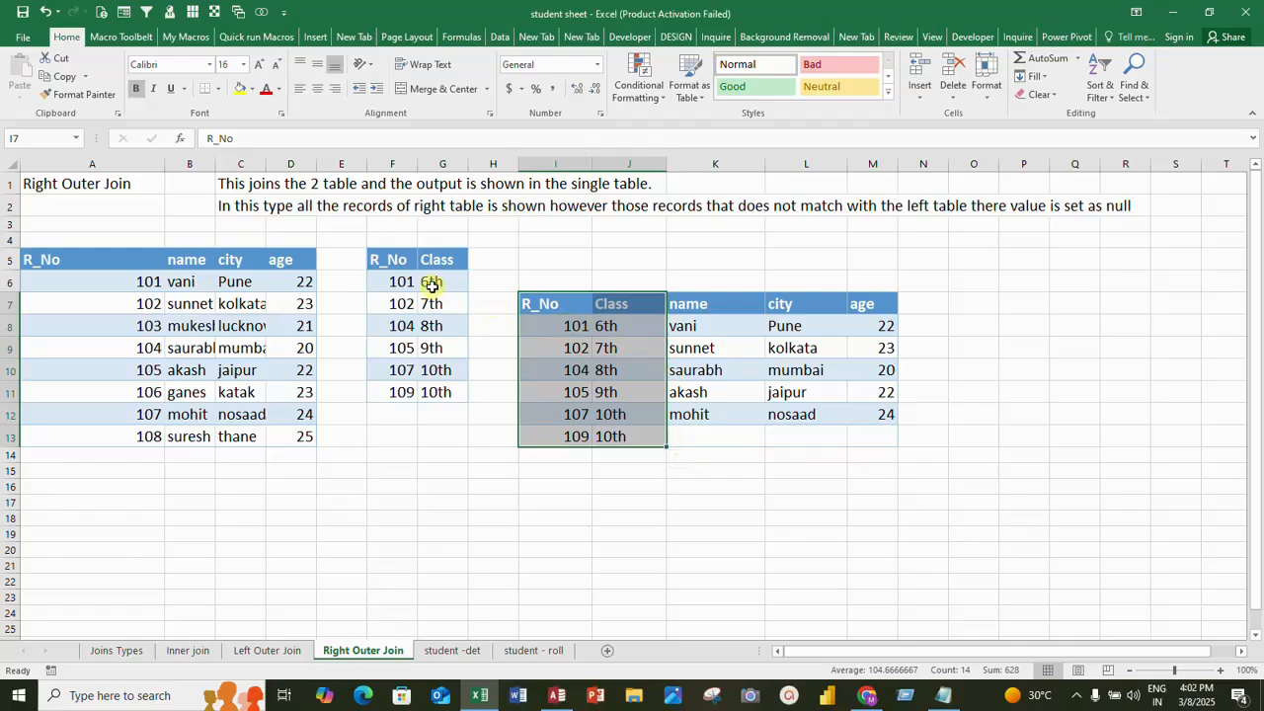
{"action": "left_click_drag", "start_coordinate": [104, 287], "coordinate": [309, 306]}
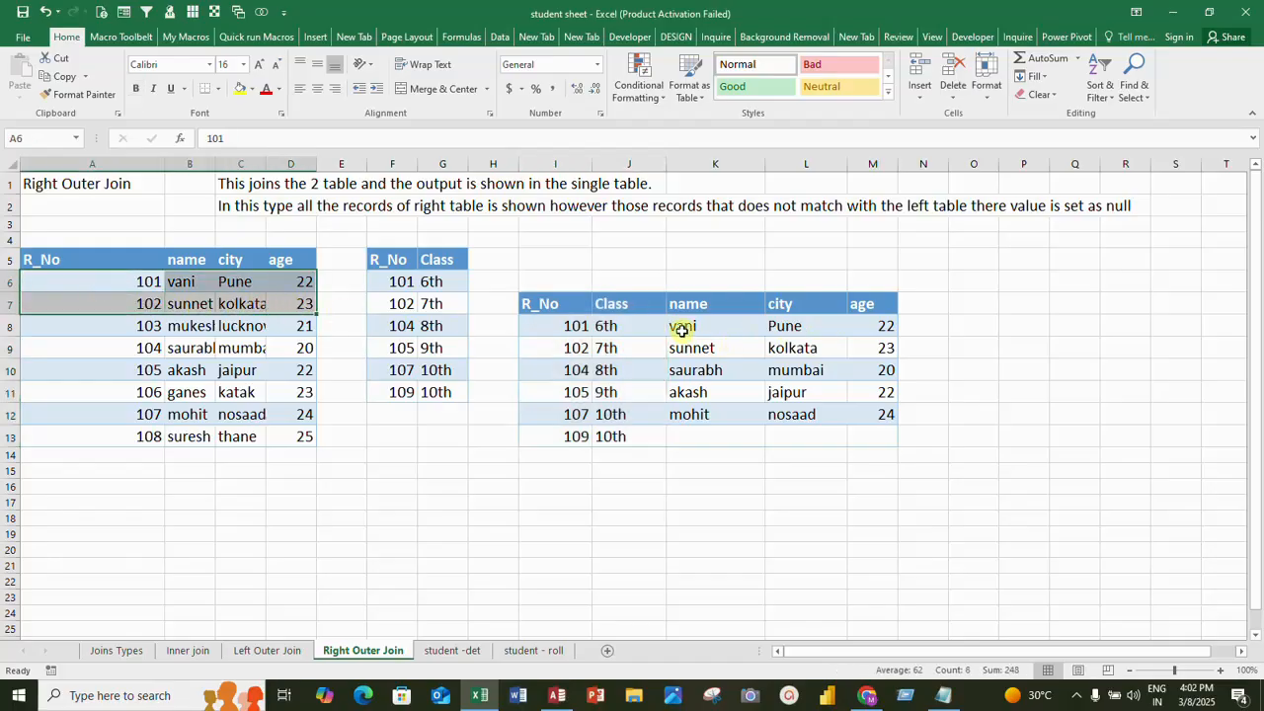
{"action": "left_click_drag", "start_coordinate": [678, 326], "coordinate": [866, 348]}
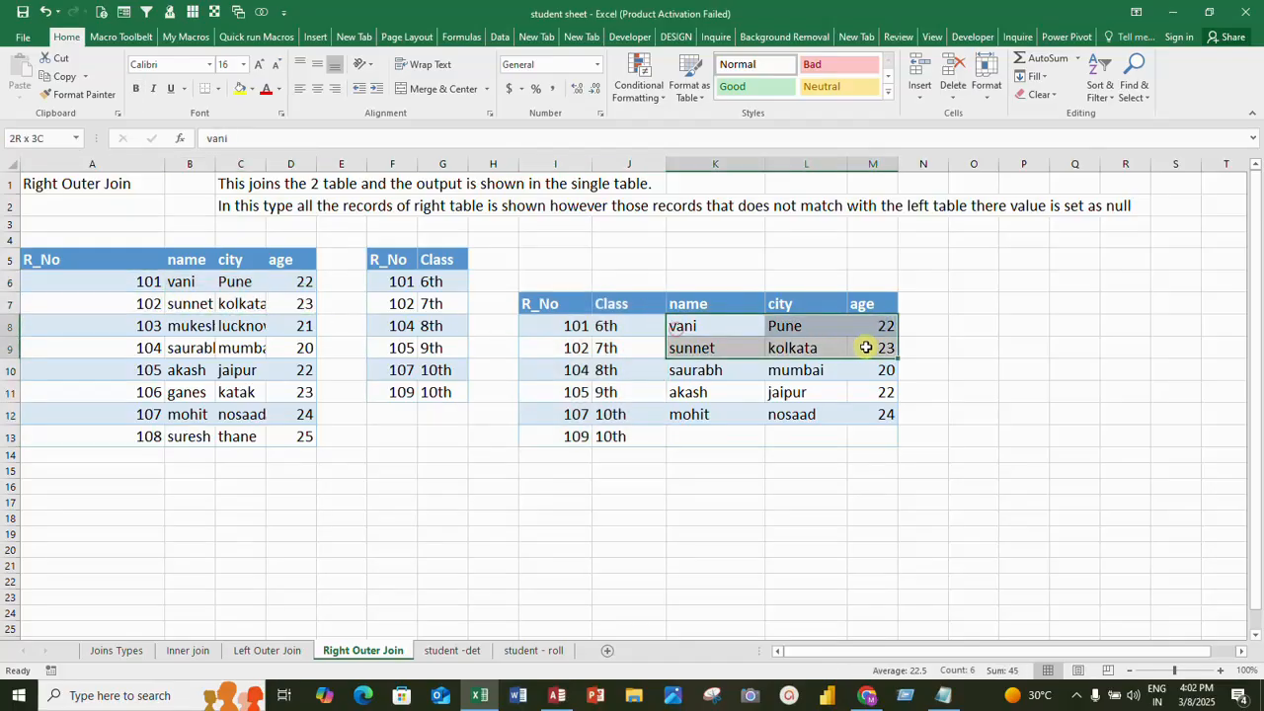
Trace records 104, 105, 107 and 109 through the right outer join result, including the empty name, city and age cells of 109
{"action": "left_click", "coordinate": [574, 371]}
{"action": "left_click_drag", "start_coordinate": [153, 349], "coordinate": [280, 351]}
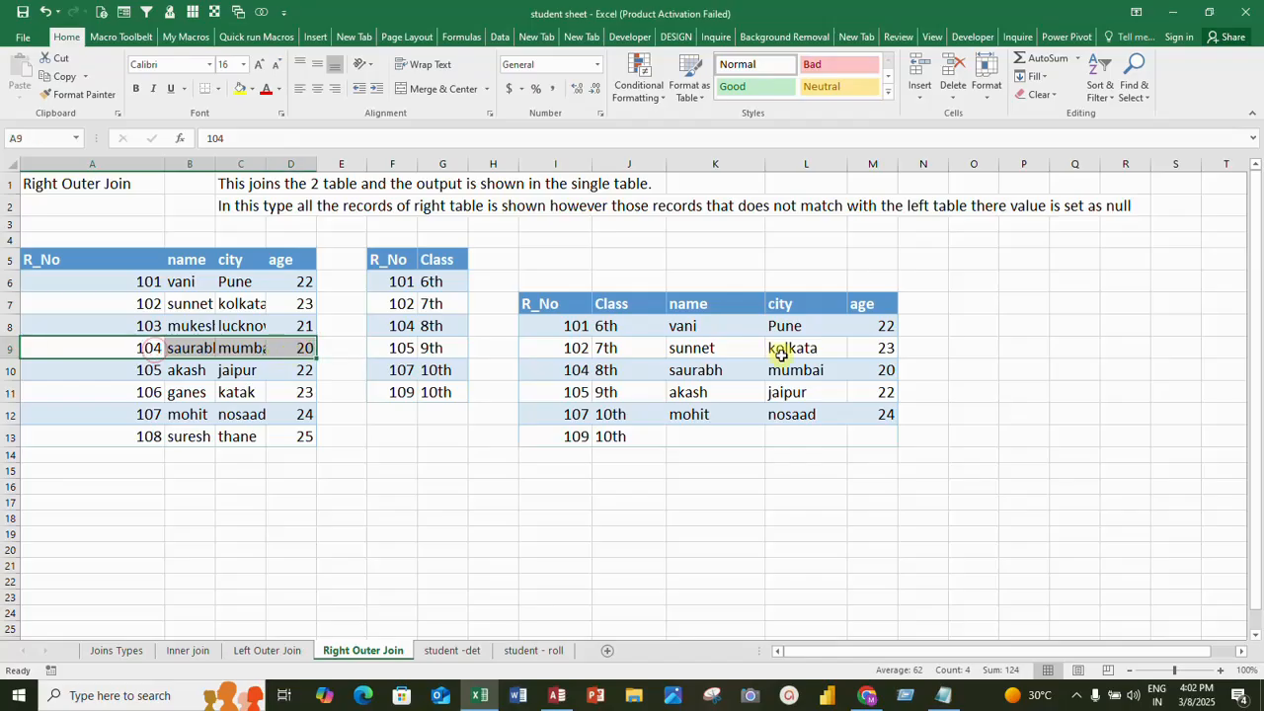
{"action": "left_click_drag", "start_coordinate": [711, 369], "coordinate": [796, 370]}
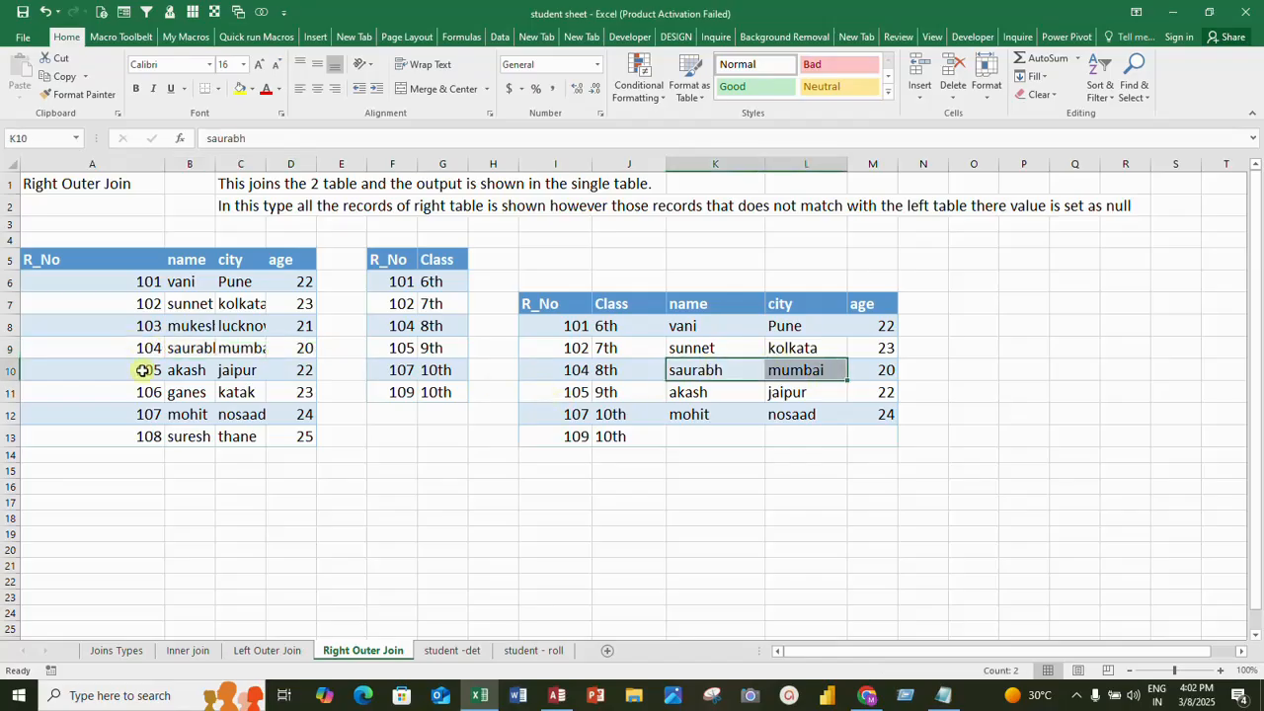
{"action": "left_click_drag", "start_coordinate": [147, 368], "coordinate": [332, 369]}
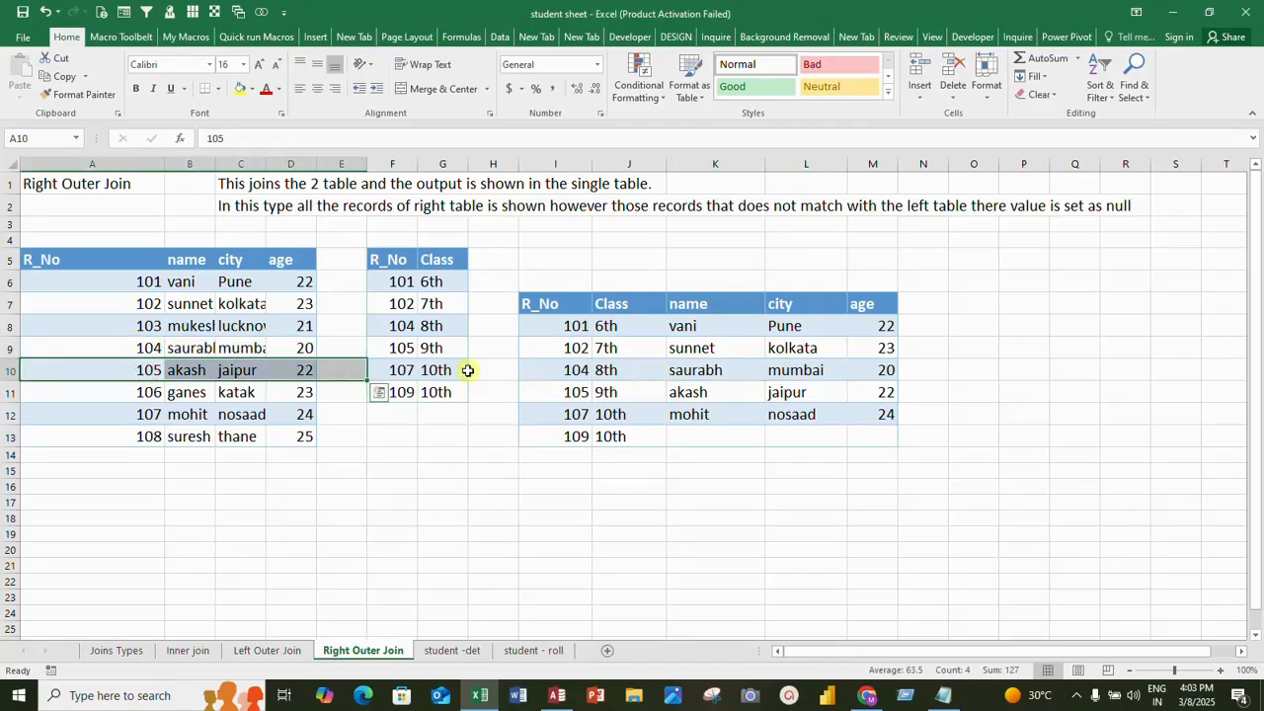
{"action": "left_click_drag", "start_coordinate": [407, 350], "coordinate": [443, 350]}
{"action": "left_click_drag", "start_coordinate": [565, 391], "coordinate": [796, 395]}
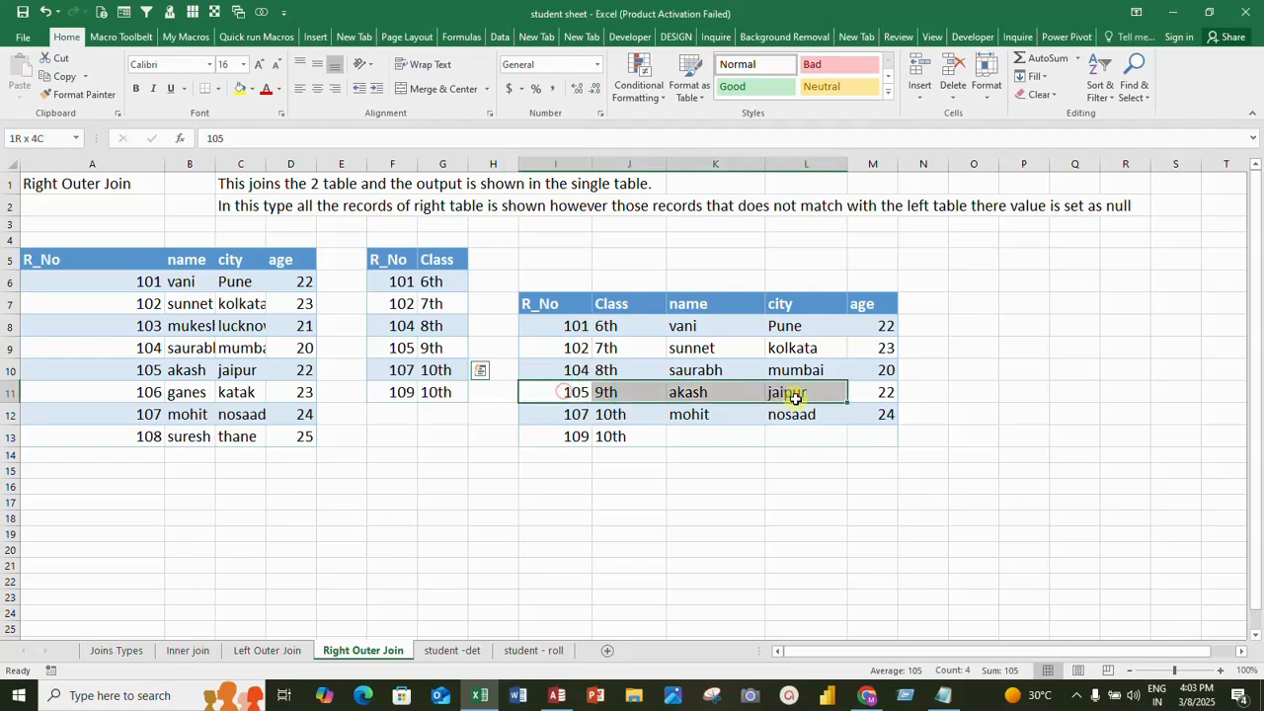
{"action": "left_click_drag", "start_coordinate": [575, 414], "coordinate": [607, 415]}
{"action": "left_click", "coordinate": [577, 437]}
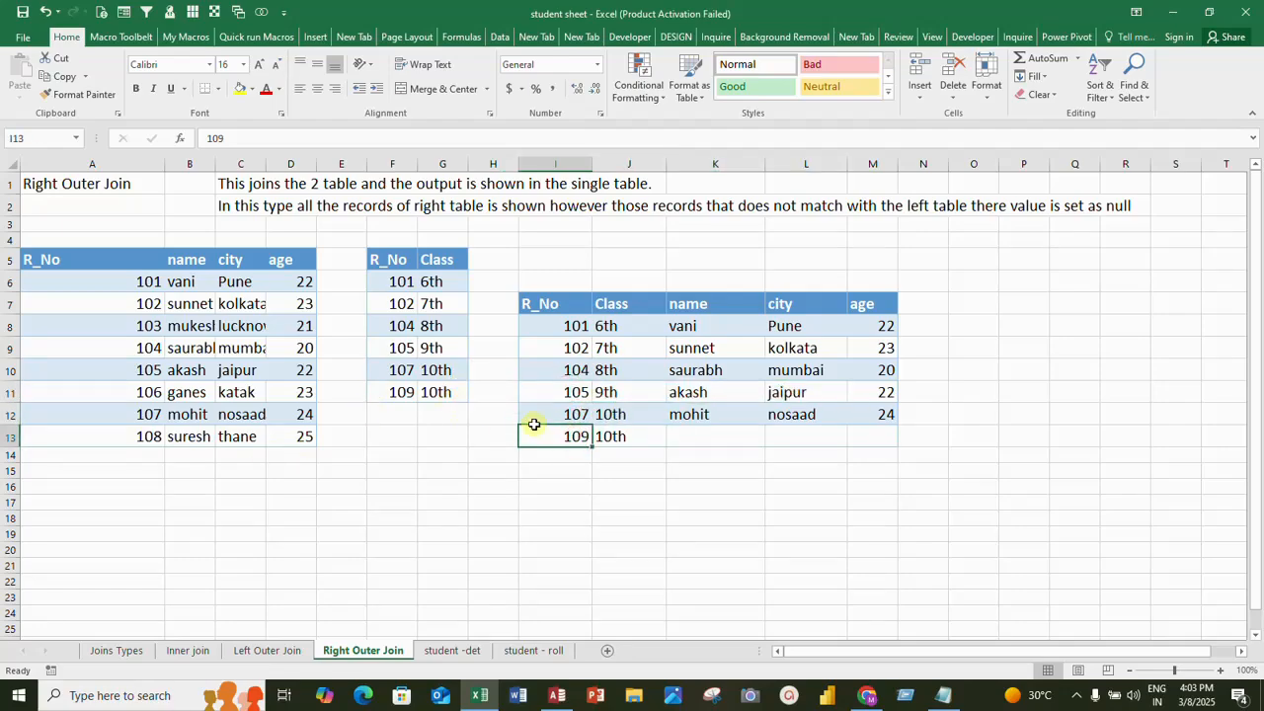
{"action": "left_click_drag", "start_coordinate": [706, 436], "coordinate": [880, 437]}
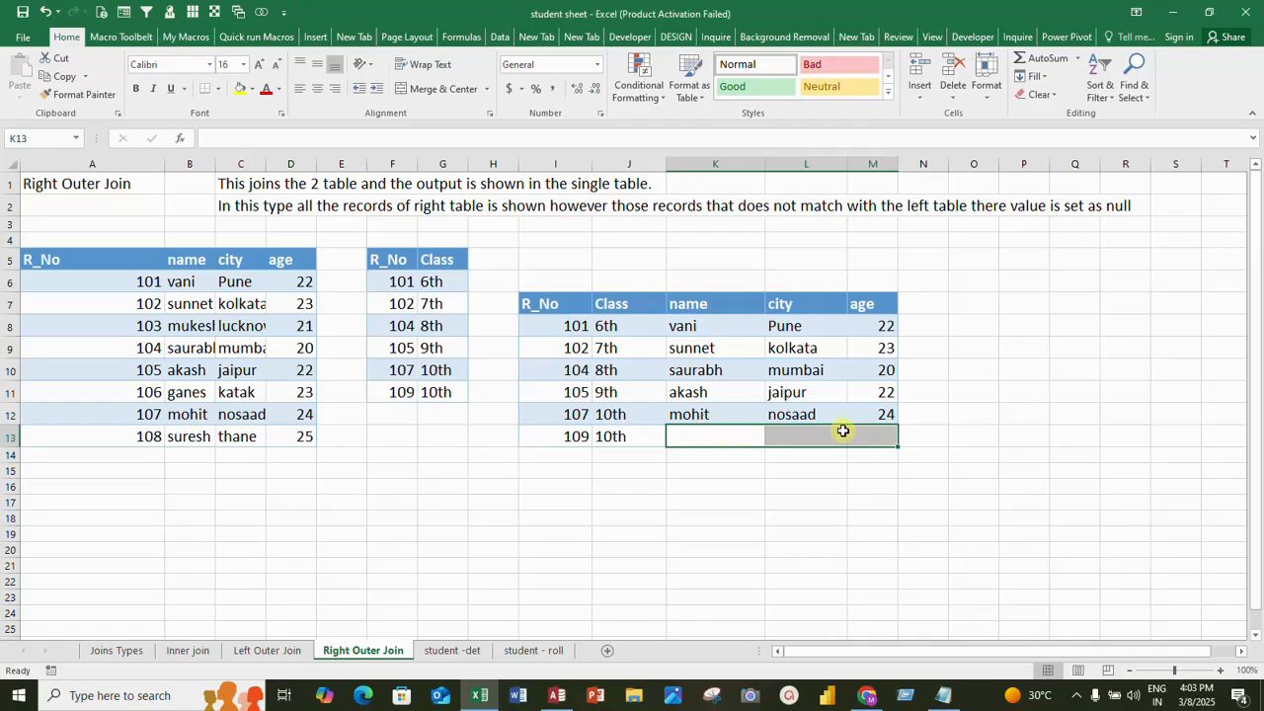
{"action": "left_click", "coordinate": [851, 436]}
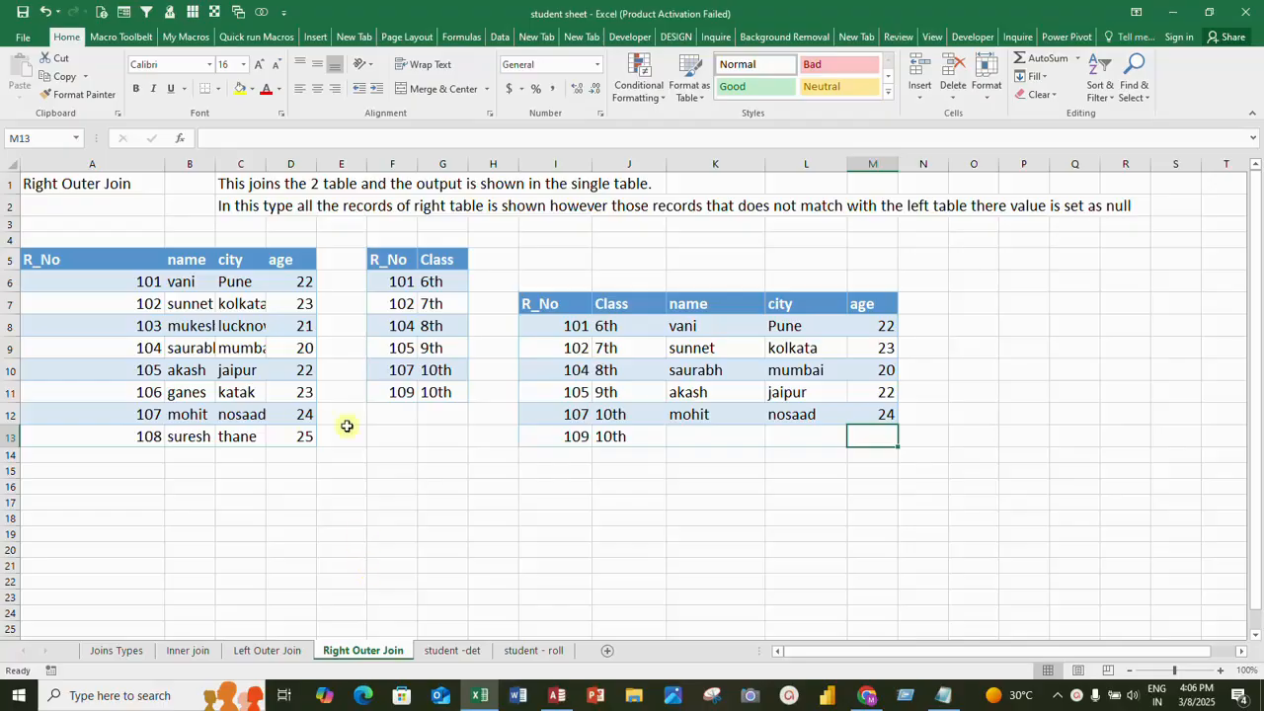
Examine the student -det and student - roll sheets that hold the source tables and relate them to the Right Outer Join sheet
{"action": "left_click", "coordinate": [456, 651]}
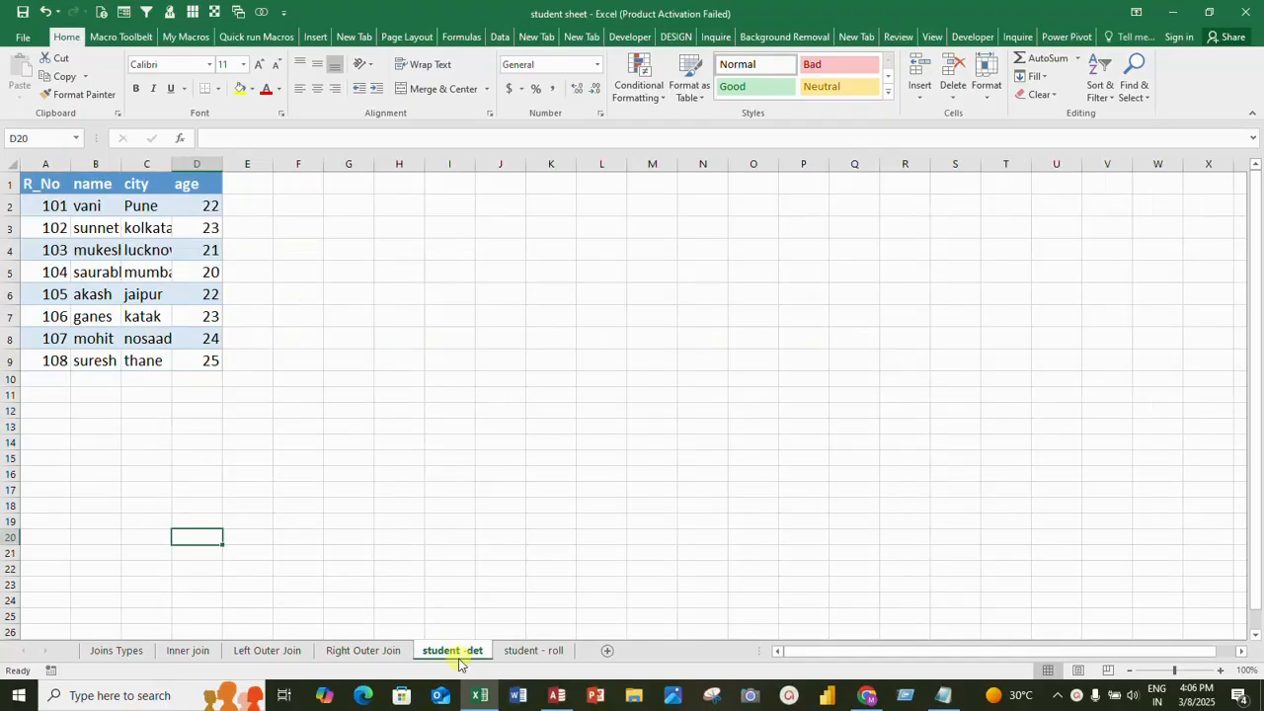
{"action": "left_click", "coordinate": [549, 652]}
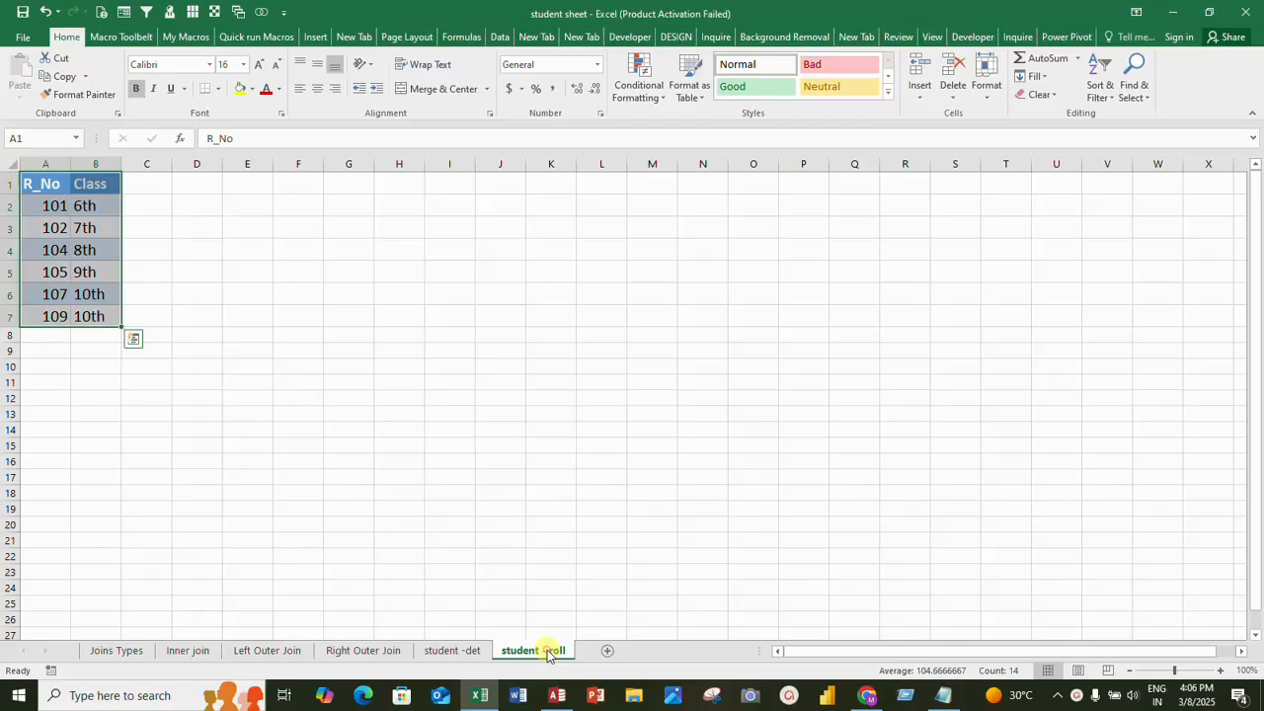
{"action": "left_click", "coordinate": [472, 653]}
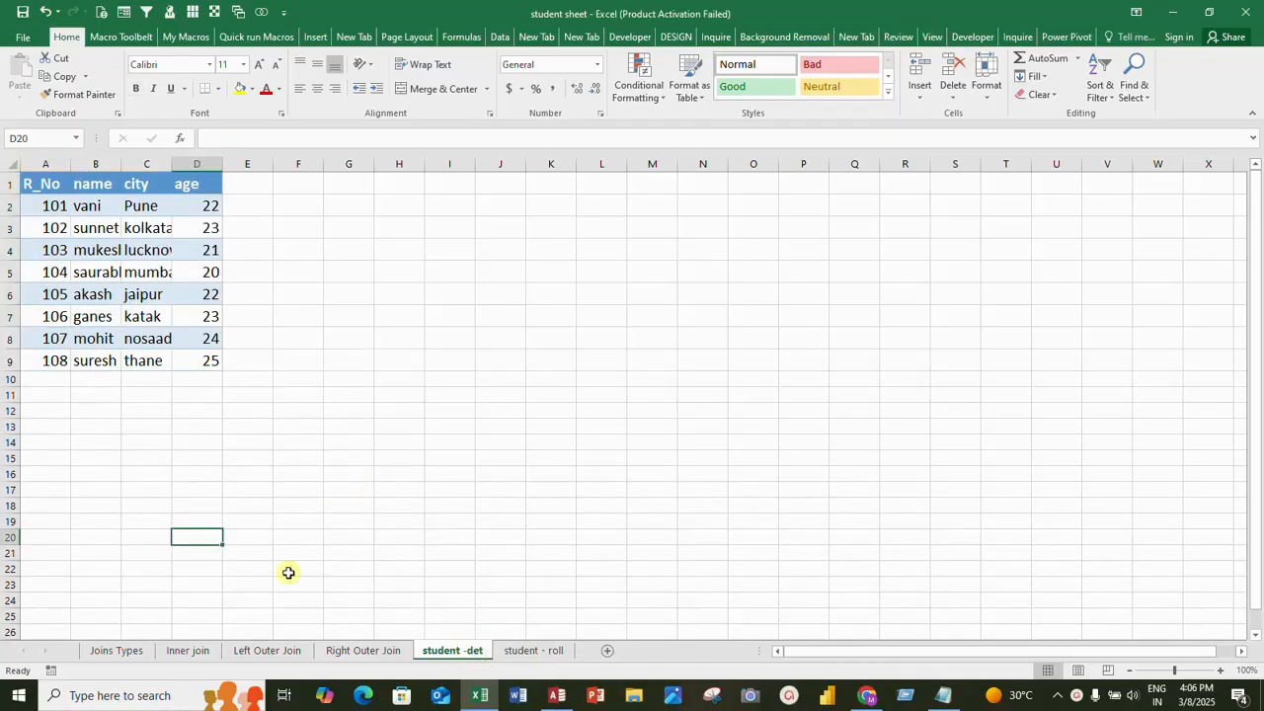
{"action": "left_click", "coordinate": [343, 652]}
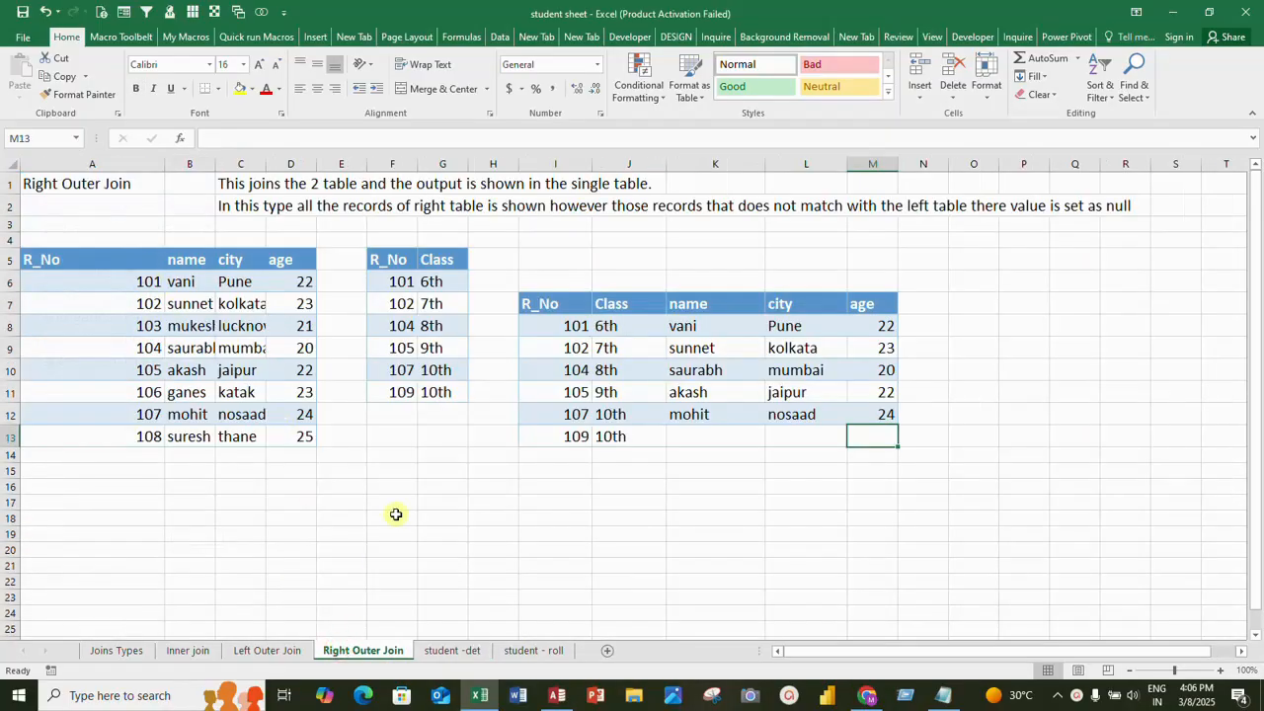
{"action": "left_click", "coordinate": [451, 654]}
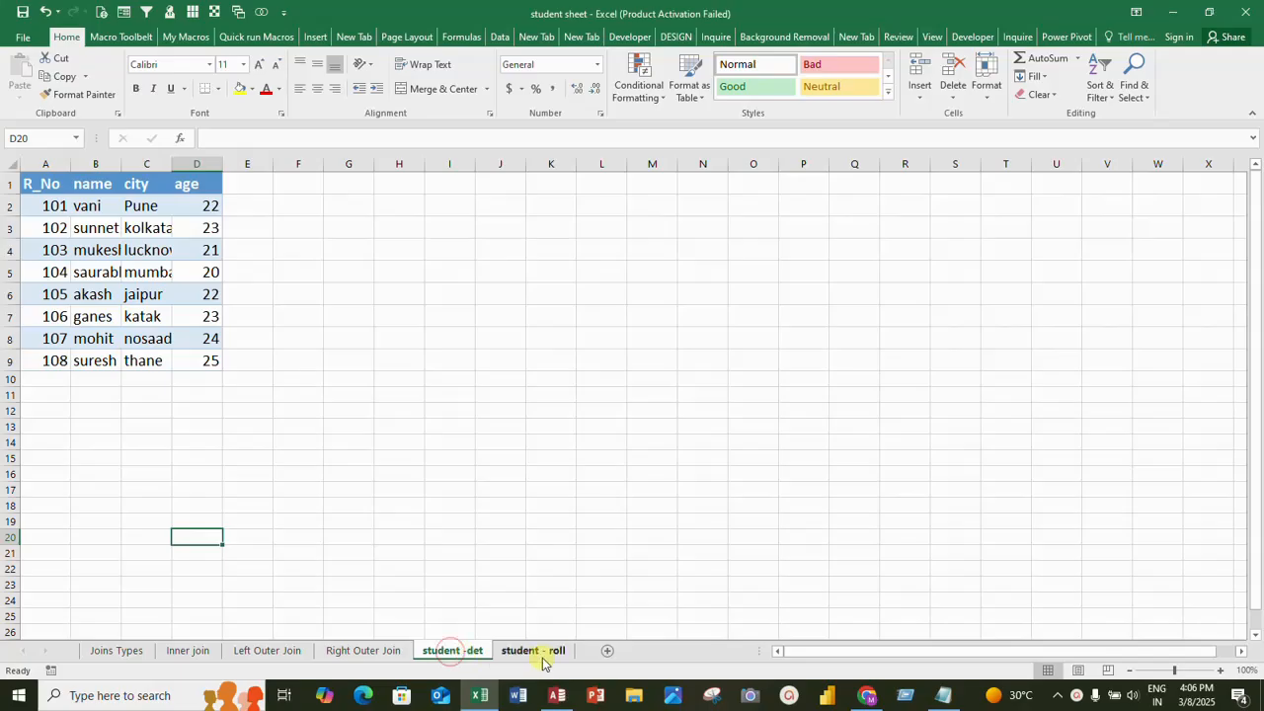
{"action": "left_click", "coordinate": [402, 654]}
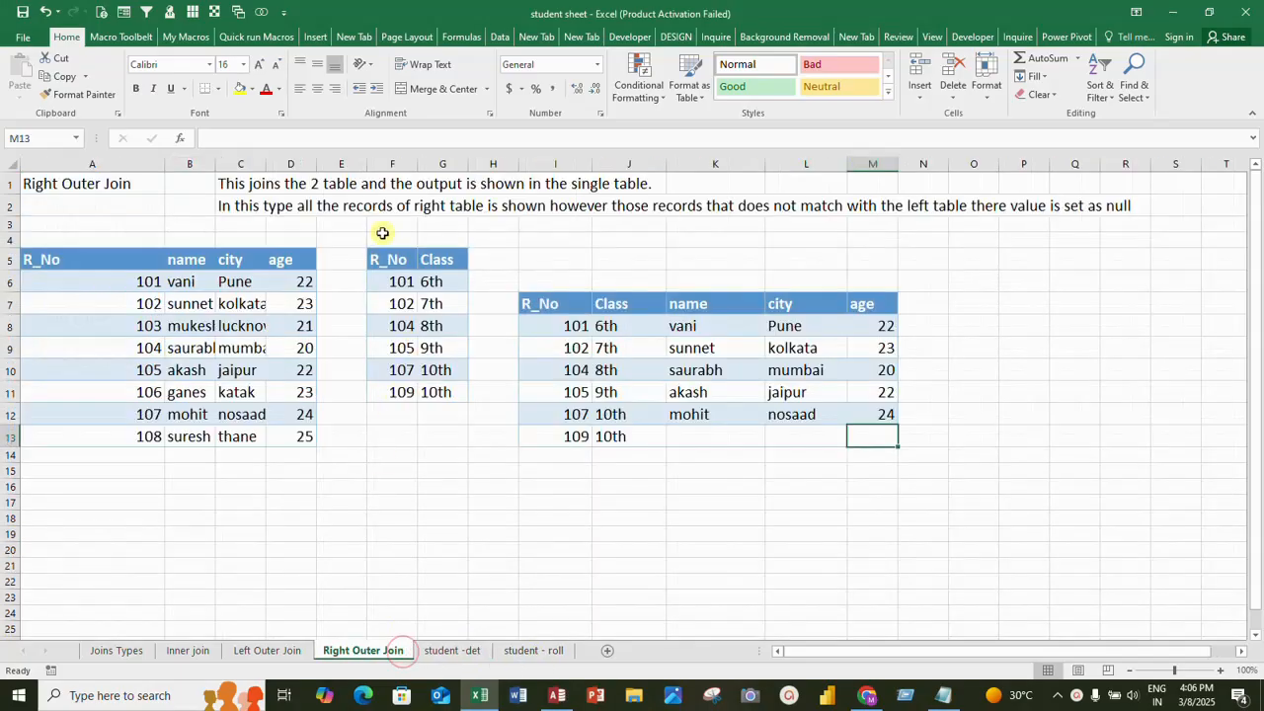
Compare the R_No and Class table on the Right Outer Join sheet with the table on the student - roll sheet
{"action": "left_click_drag", "start_coordinate": [387, 259], "coordinate": [444, 415]}
{"action": "key", "text": "ctrl+c"}
{"action": "left_click", "coordinate": [529, 651]}
{"action": "key", "text": "ctrl+v"}
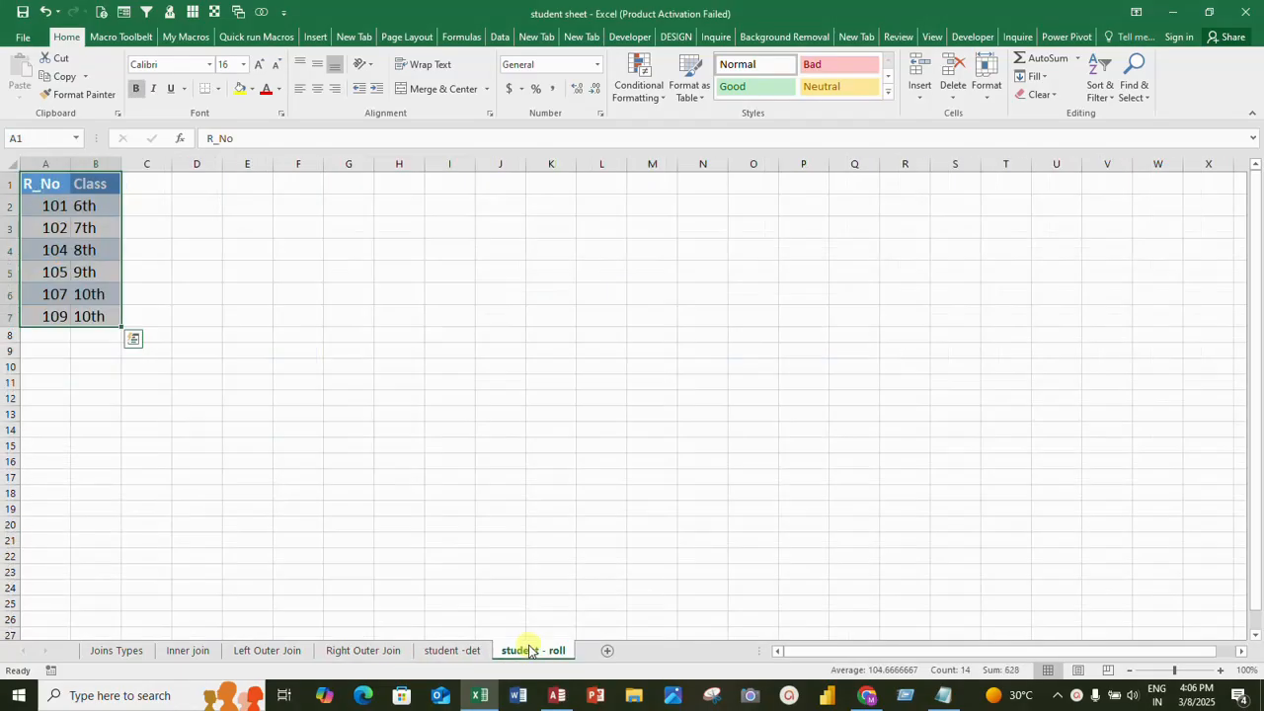
{"action": "left_click", "coordinate": [91, 204]}
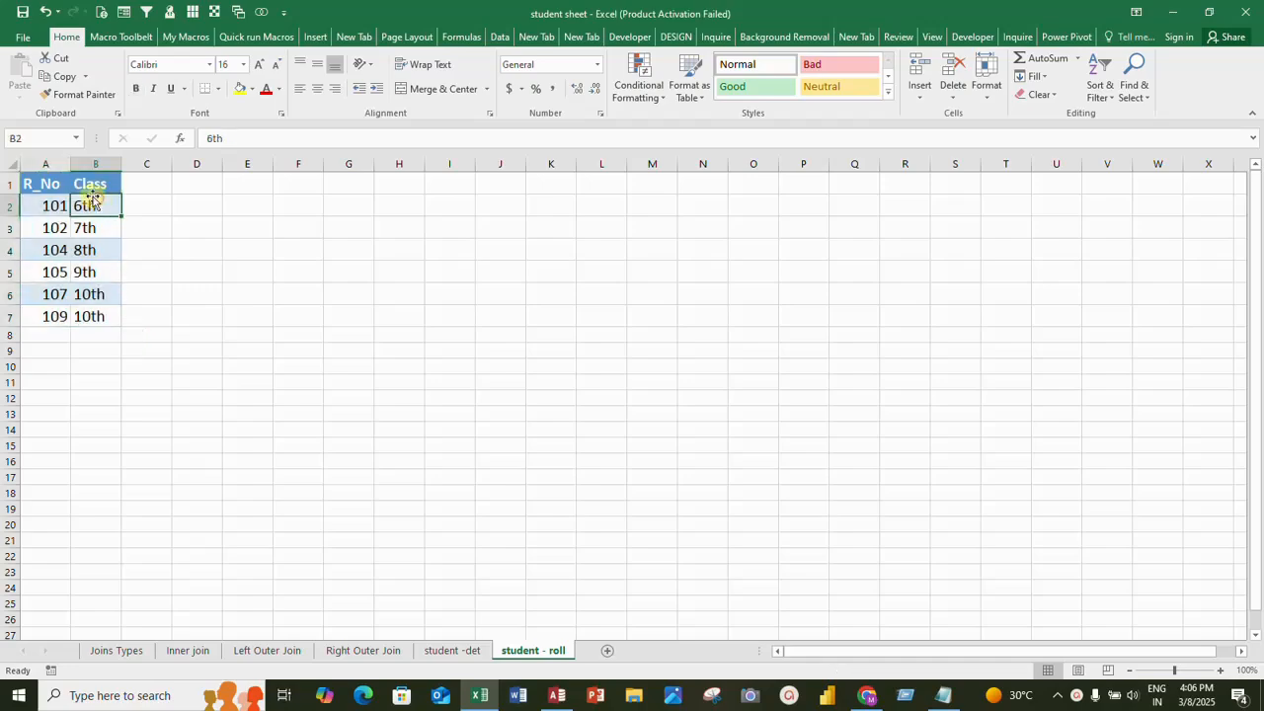
{"action": "left_click", "coordinate": [46, 182]}
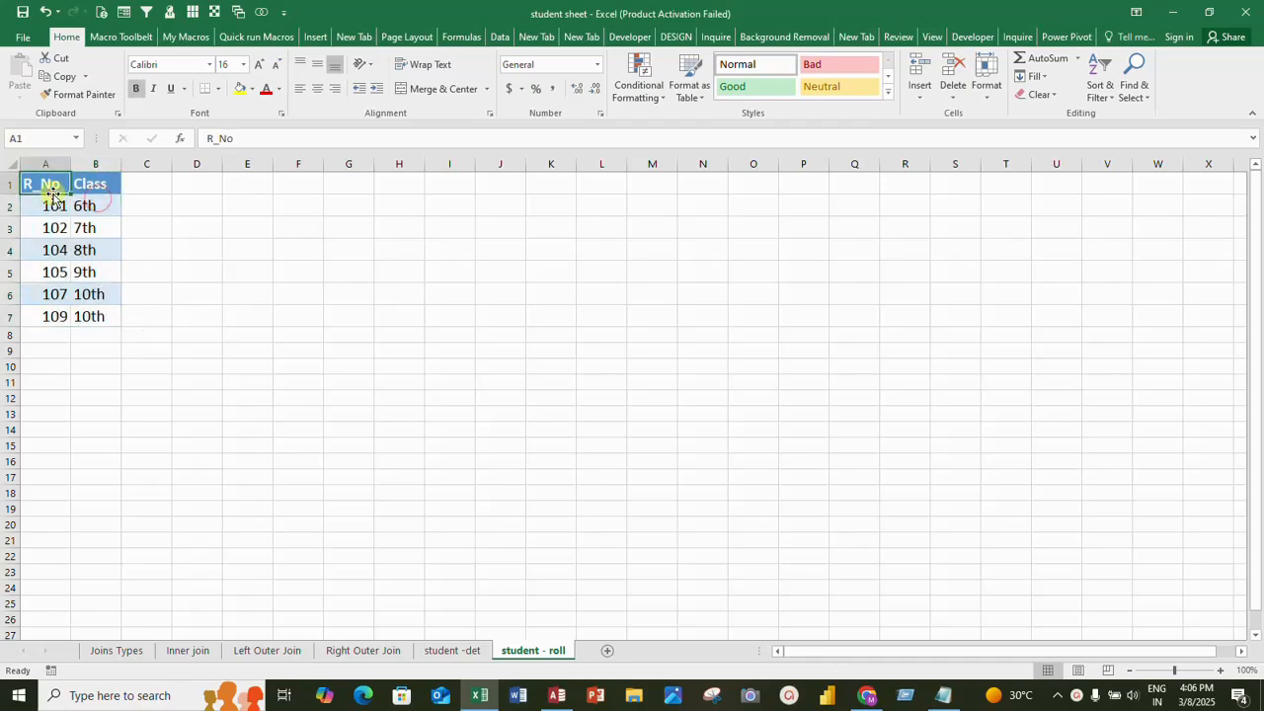
Switch to the student_new information database in Access and start importing the Excel file student sheet.xlsx into a new table
{"action": "left_click", "coordinate": [557, 695]}
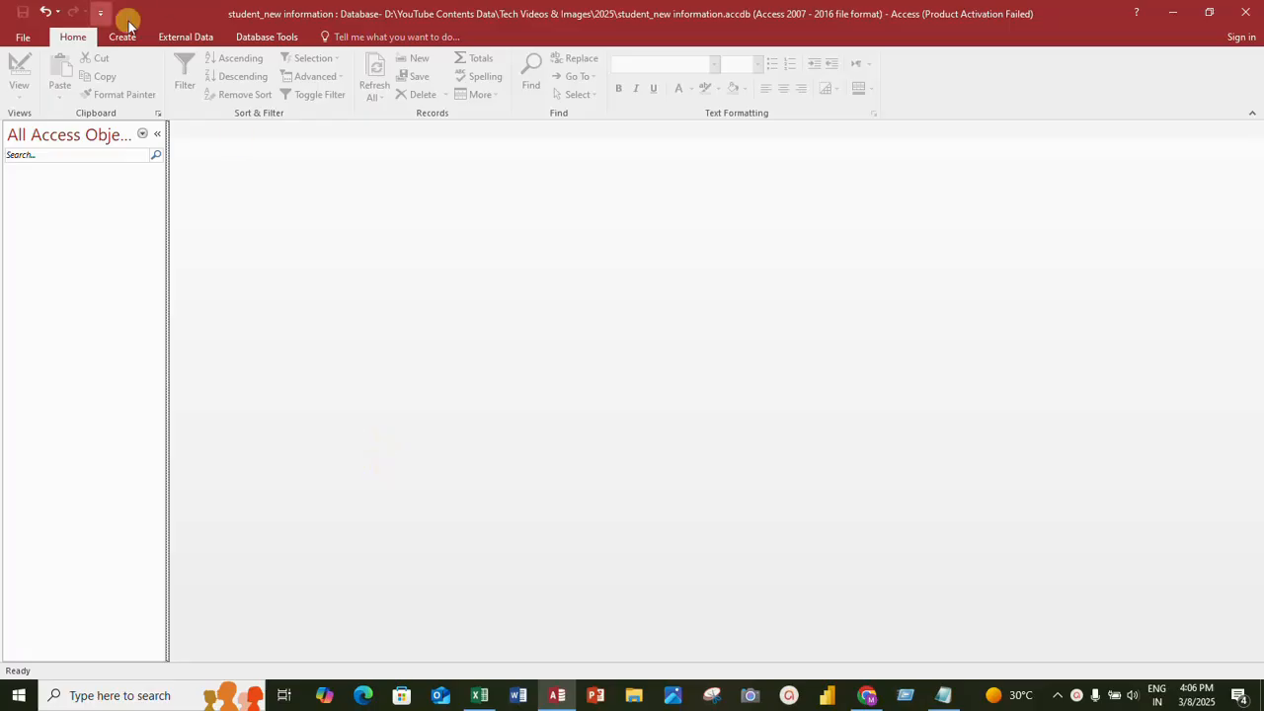
{"action": "left_click", "coordinate": [197, 36]}
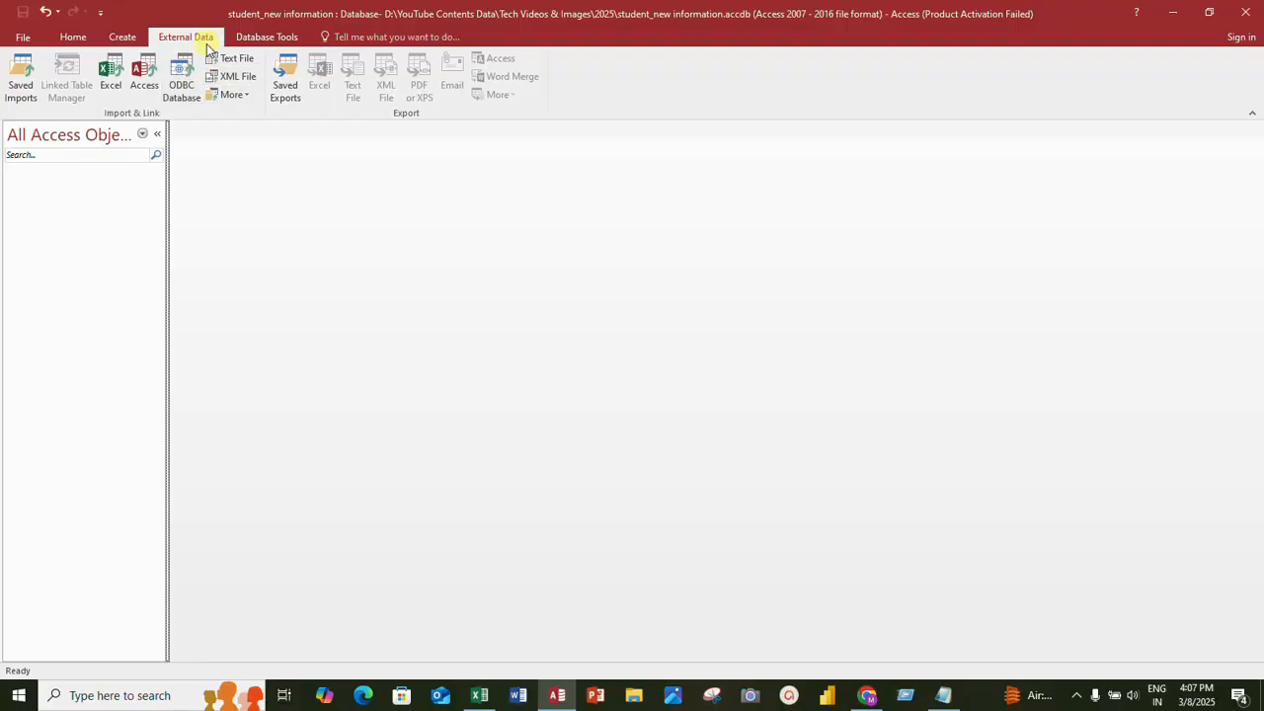
{"action": "left_click", "coordinate": [115, 87]}
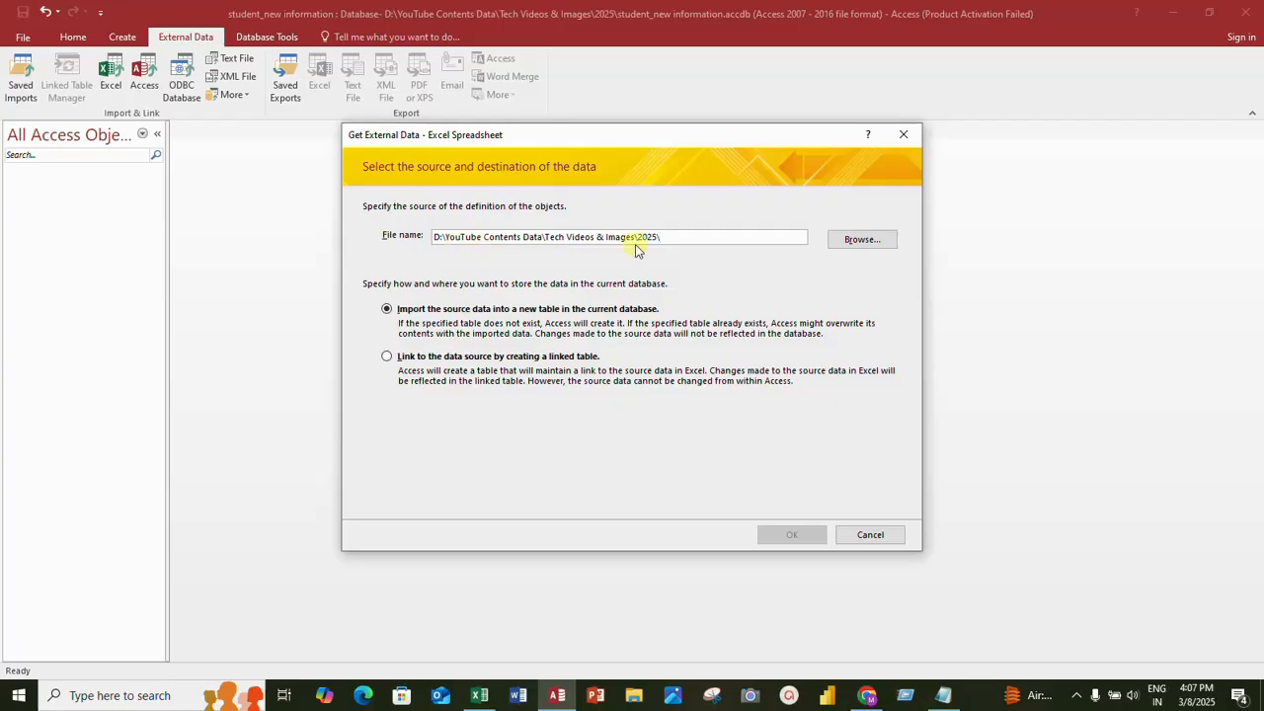
{"action": "left_click", "coordinate": [870, 243]}
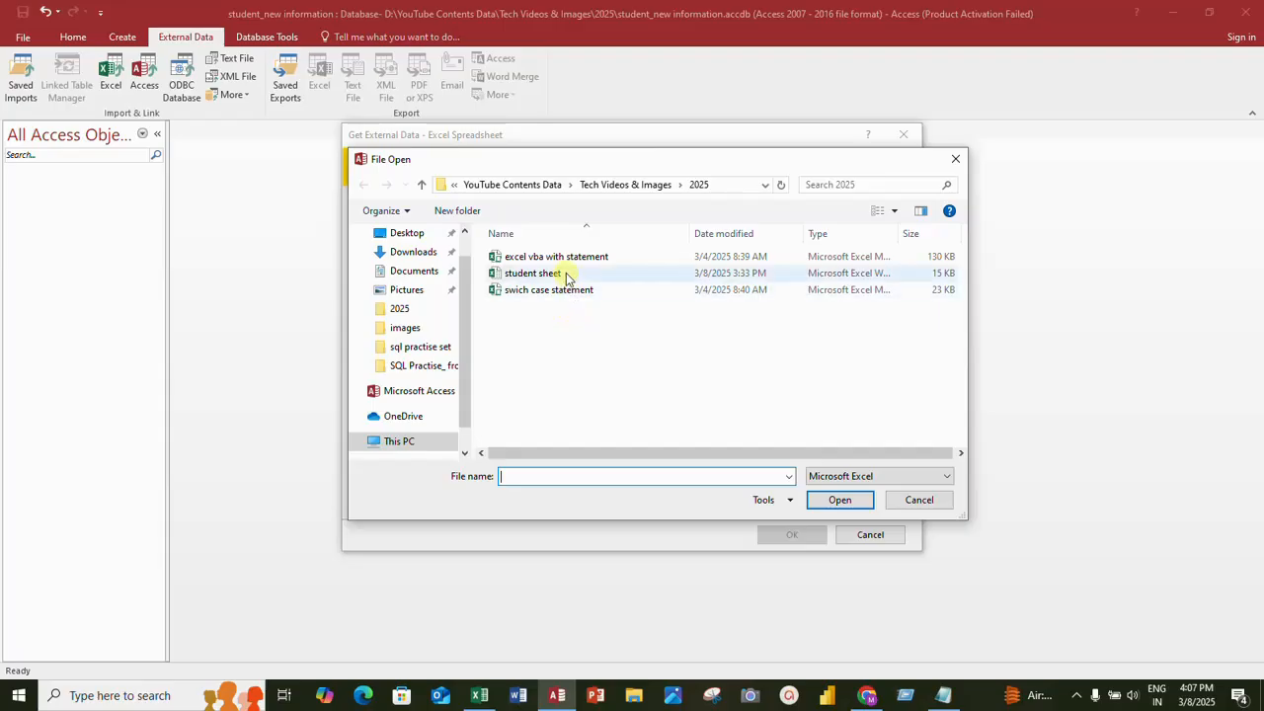
{"action": "left_click", "coordinate": [558, 275]}
{"action": "left_click", "coordinate": [838, 502]}
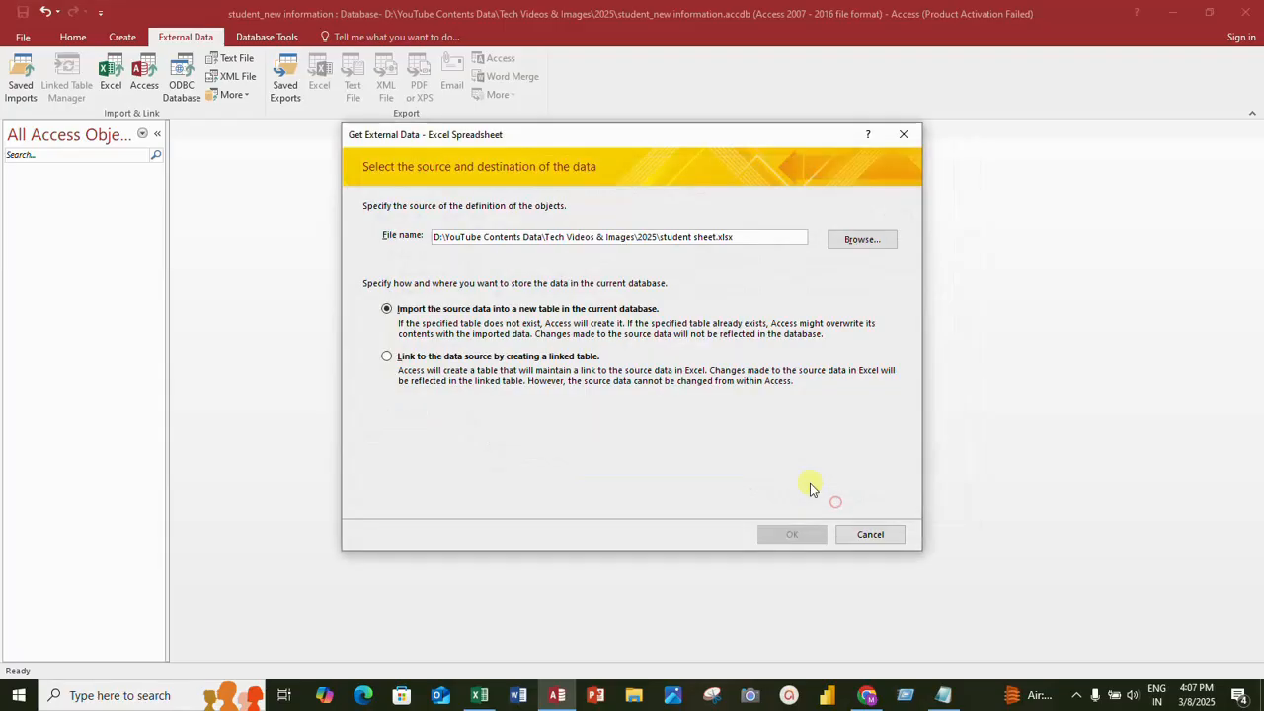
{"action": "left_click", "coordinate": [791, 535]}
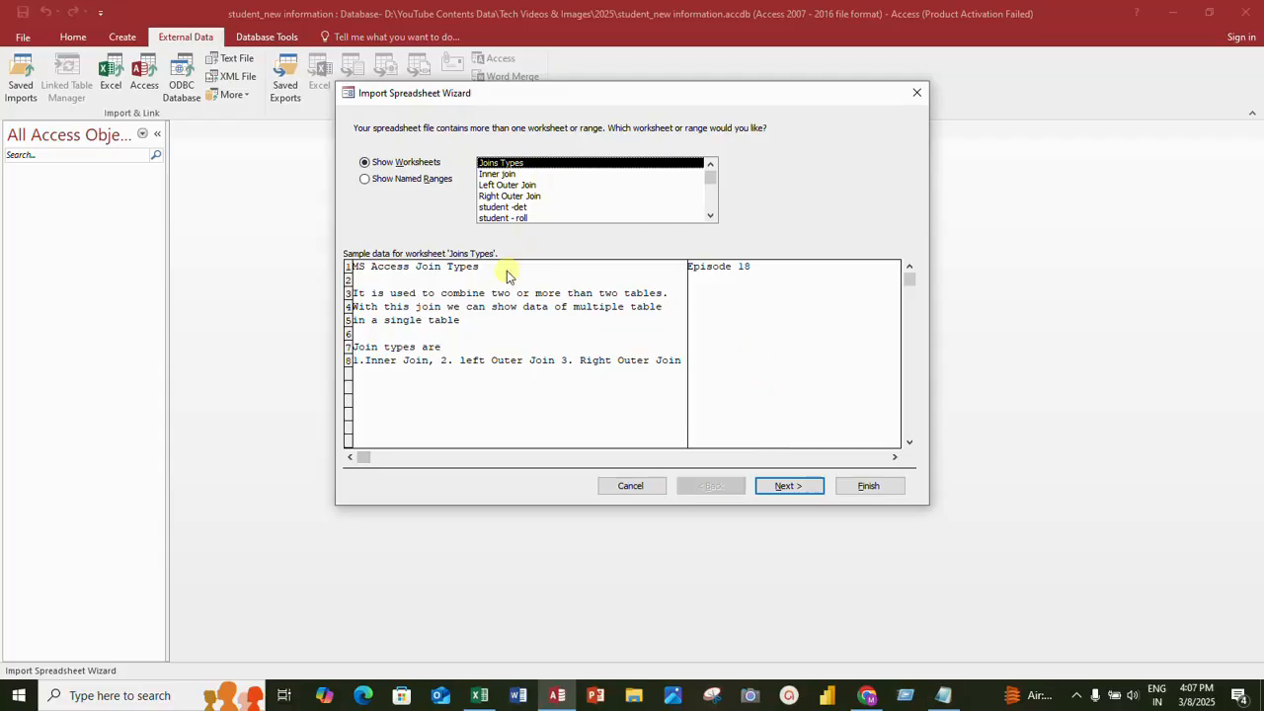
Choose the student -det worksheet for import, with the first row as column headings and the default field options
{"action": "left_click", "coordinate": [518, 207]}
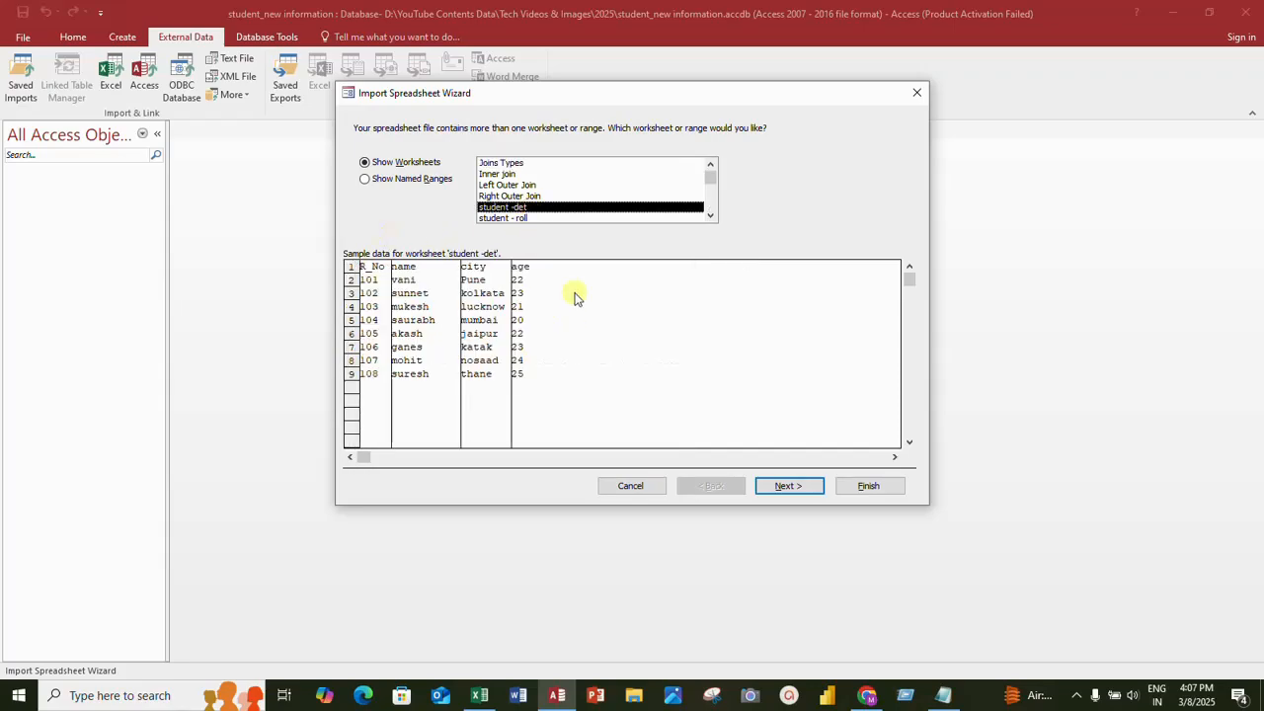
{"action": "left_click", "coordinate": [789, 488]}
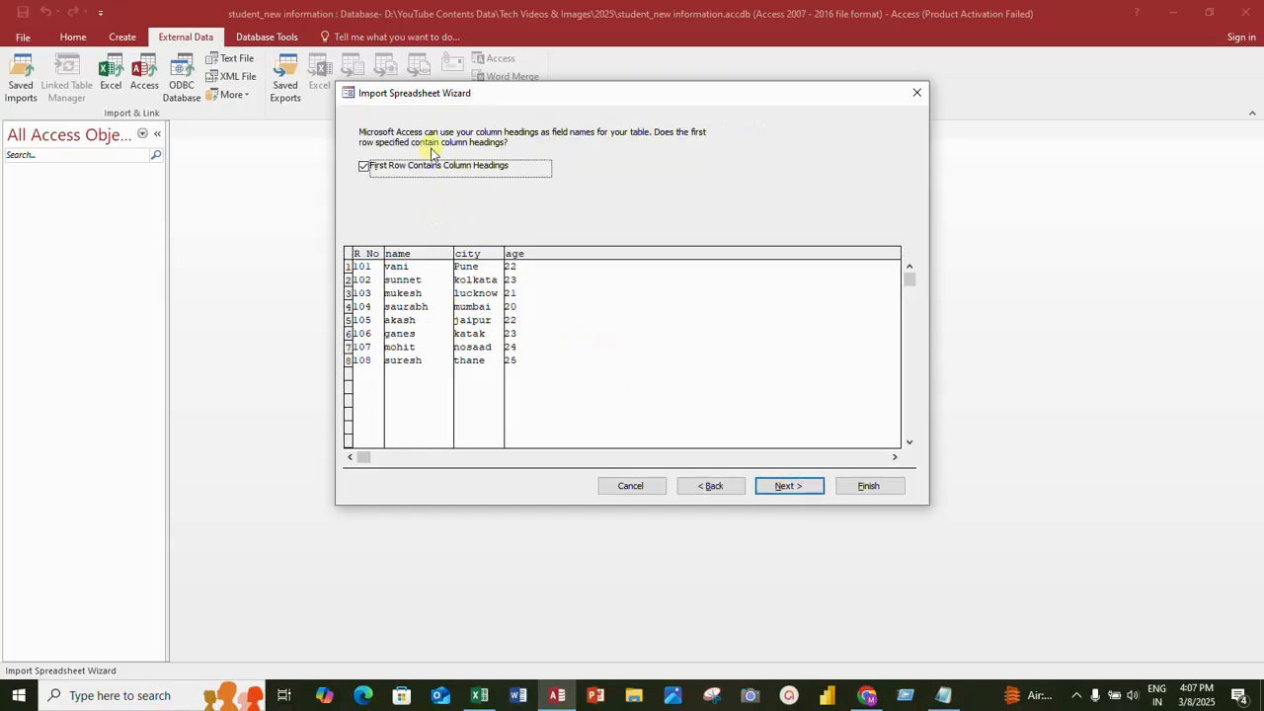
{"action": "left_click", "coordinate": [783, 487]}
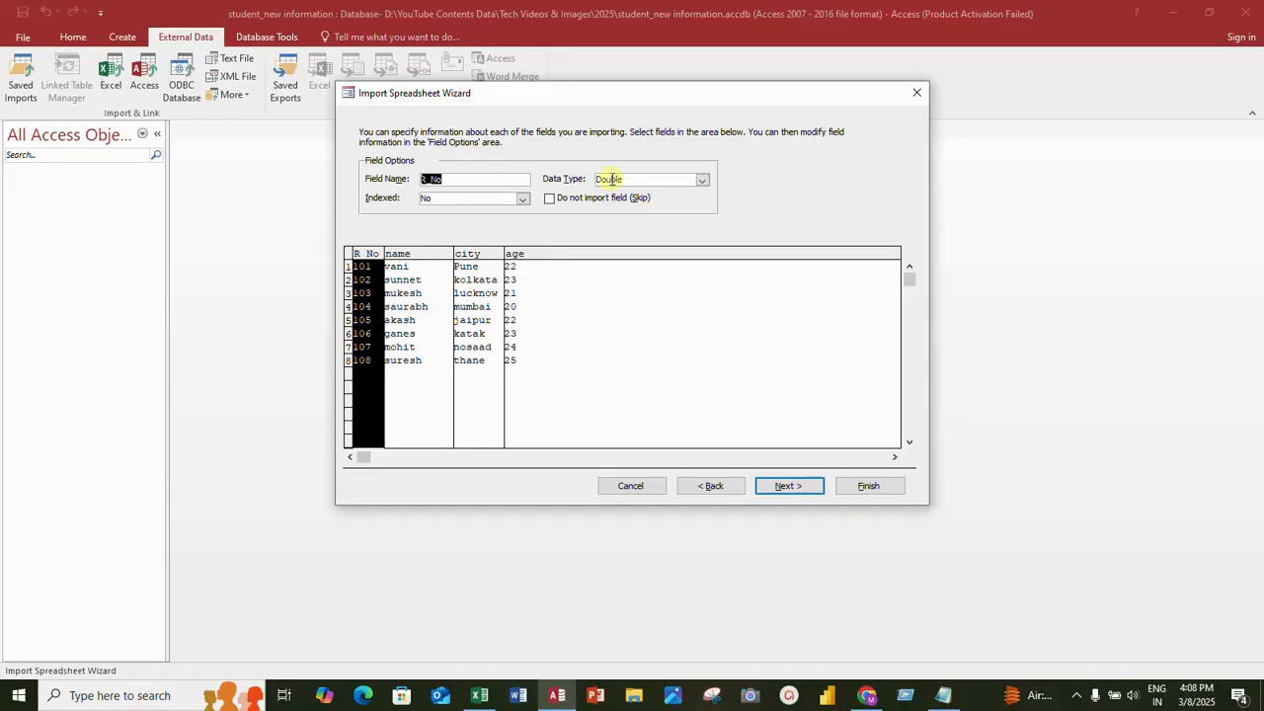
{"action": "left_click", "coordinate": [795, 486]}
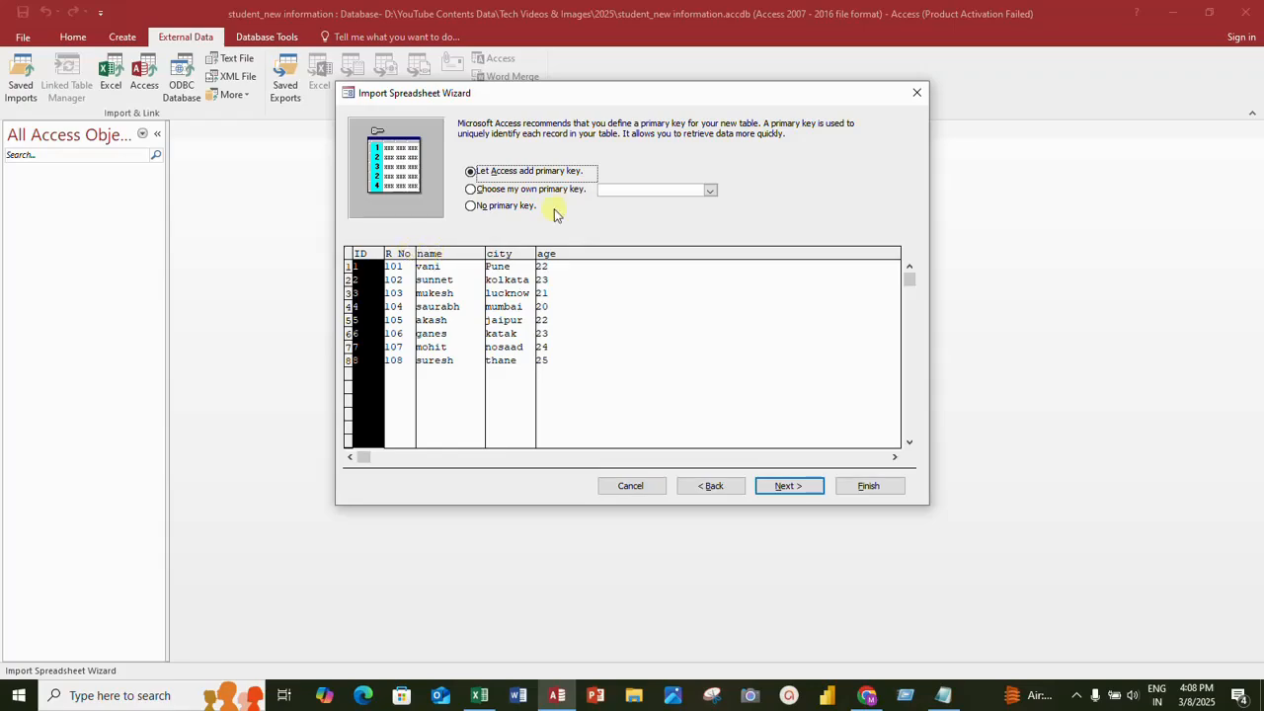
Set R_No as the primary key, finish the import into a table named student -det and open that table
{"action": "left_click", "coordinate": [503, 190]}
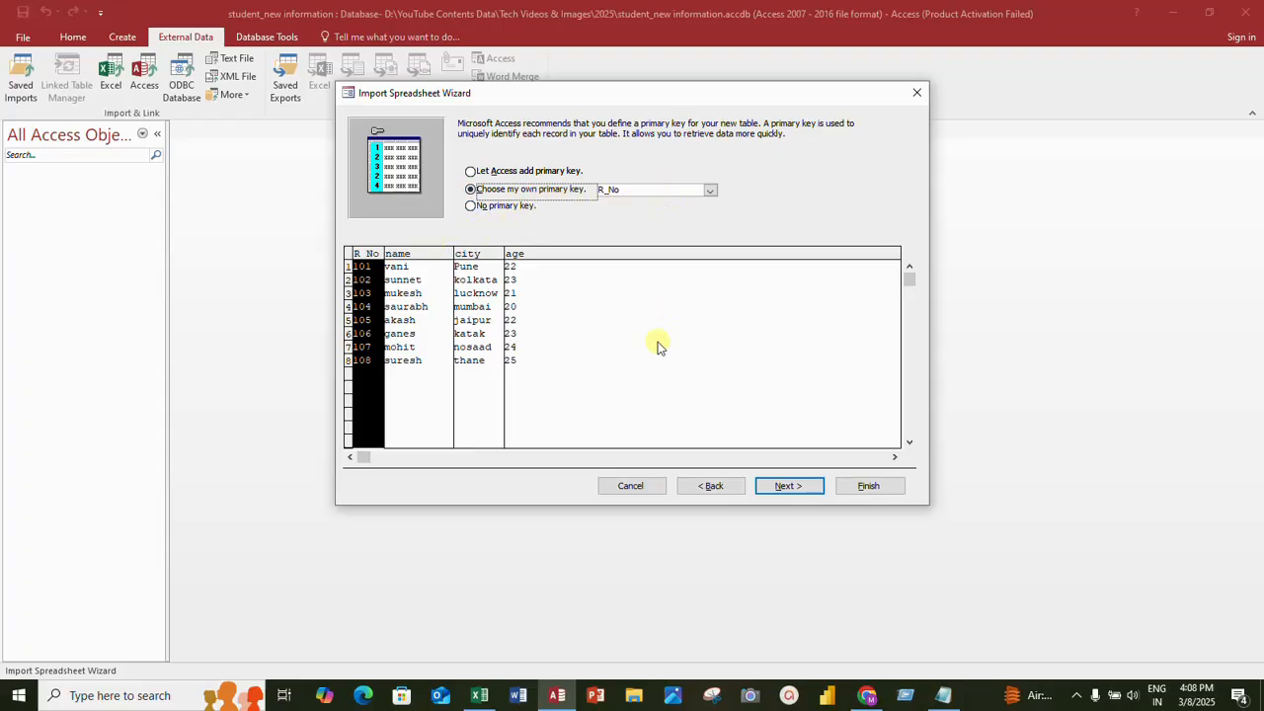
{"action": "left_click", "coordinate": [791, 488]}
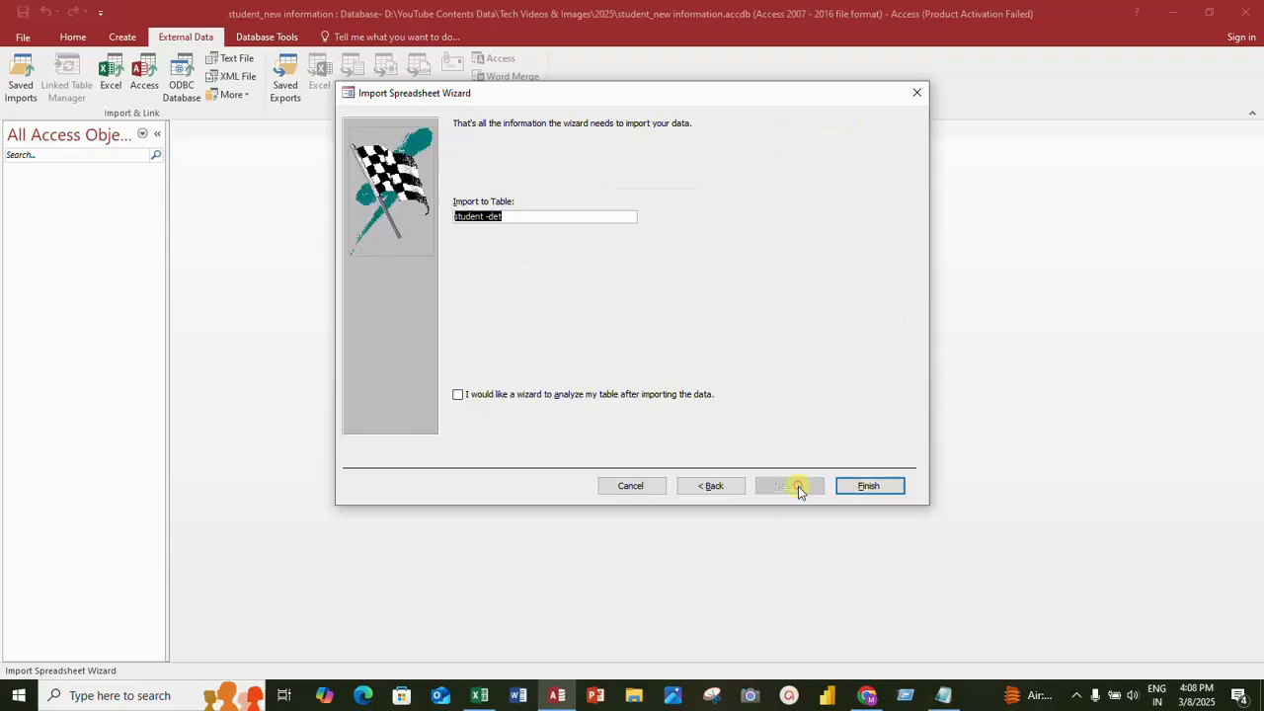
{"action": "left_click", "coordinate": [521, 217]}
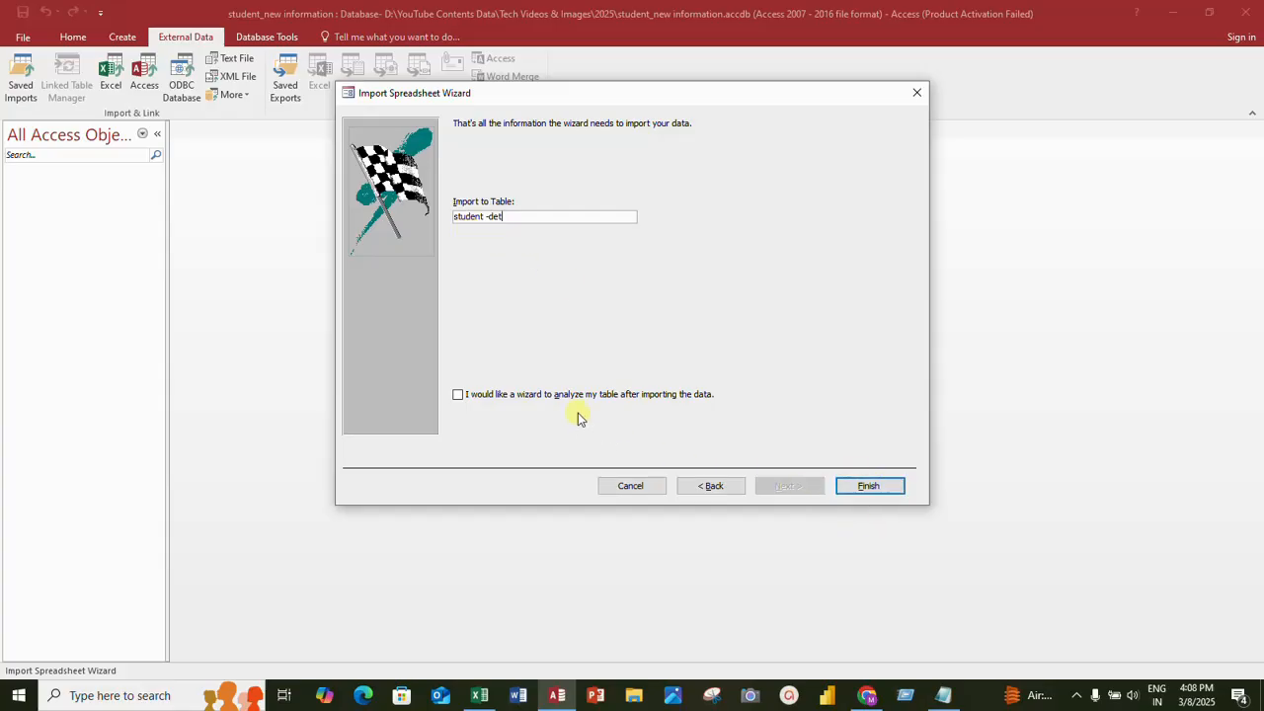
{"action": "left_click", "coordinate": [864, 485]}
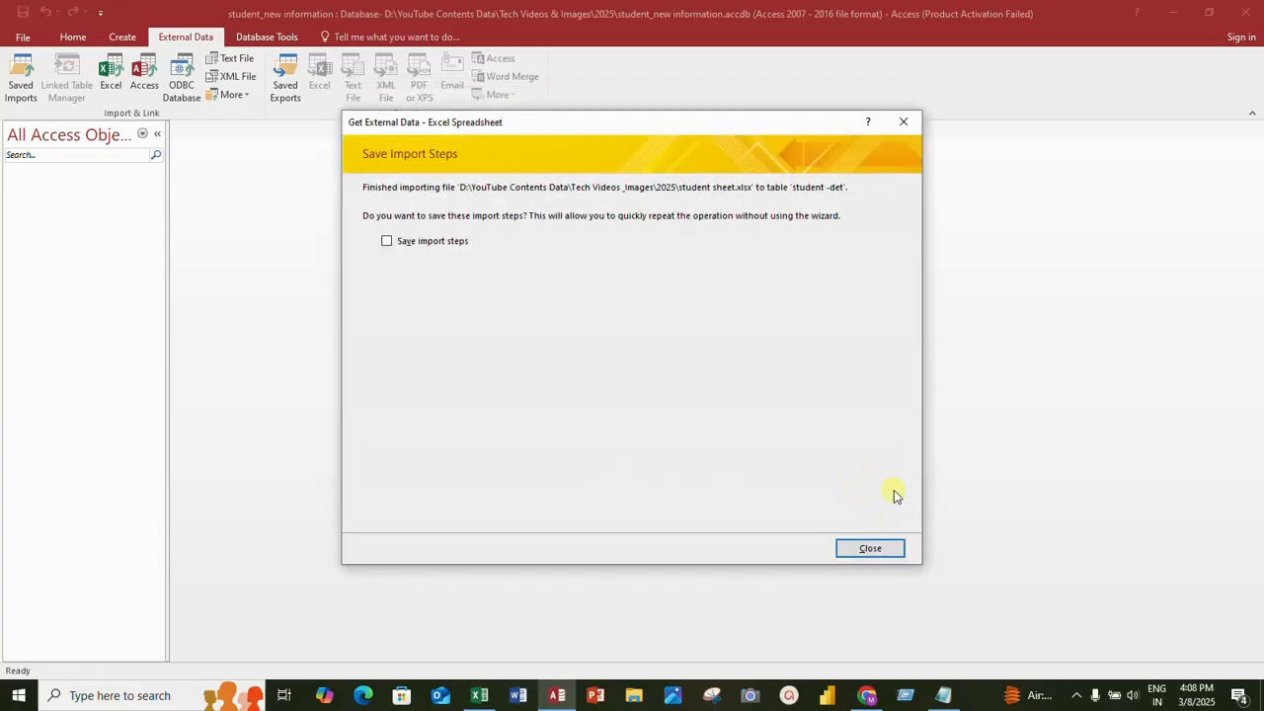
{"action": "left_click", "coordinate": [892, 548]}
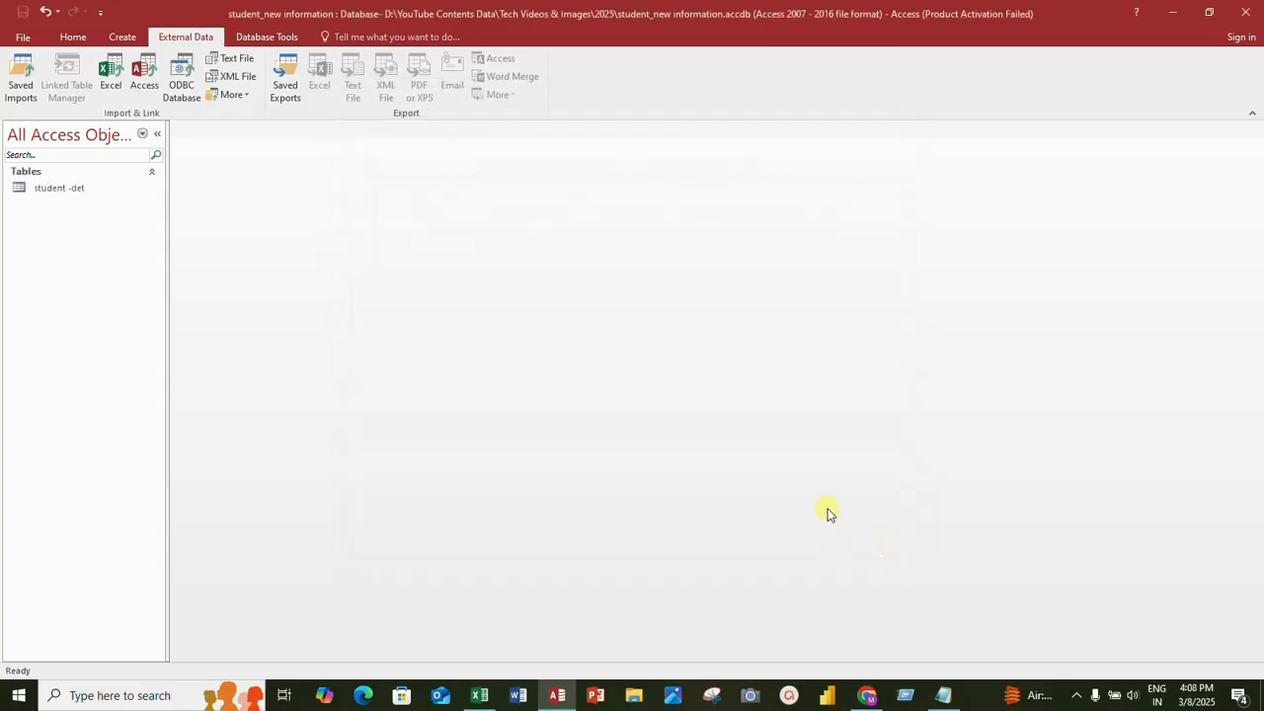
{"action": "double_click", "coordinate": [59, 188]}
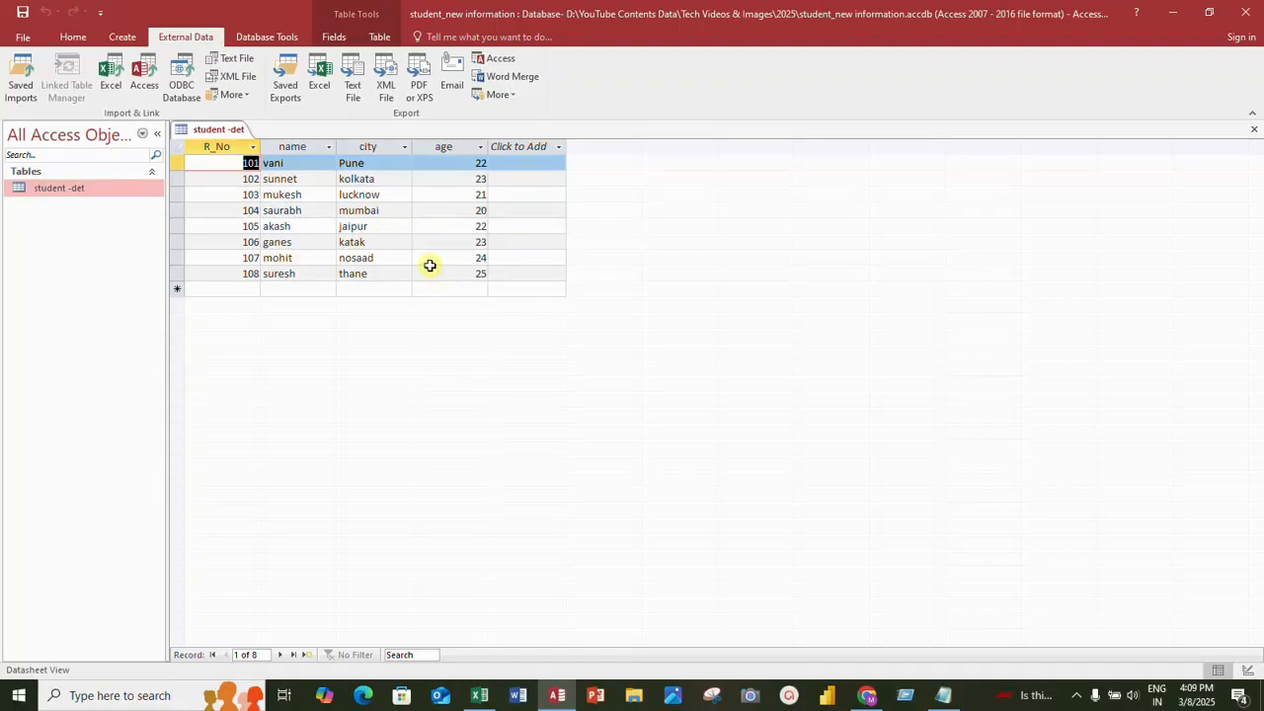
Start another Excel import of student sheet.xlsx into a new table in the current database
{"action": "left_click", "coordinate": [111, 77]}
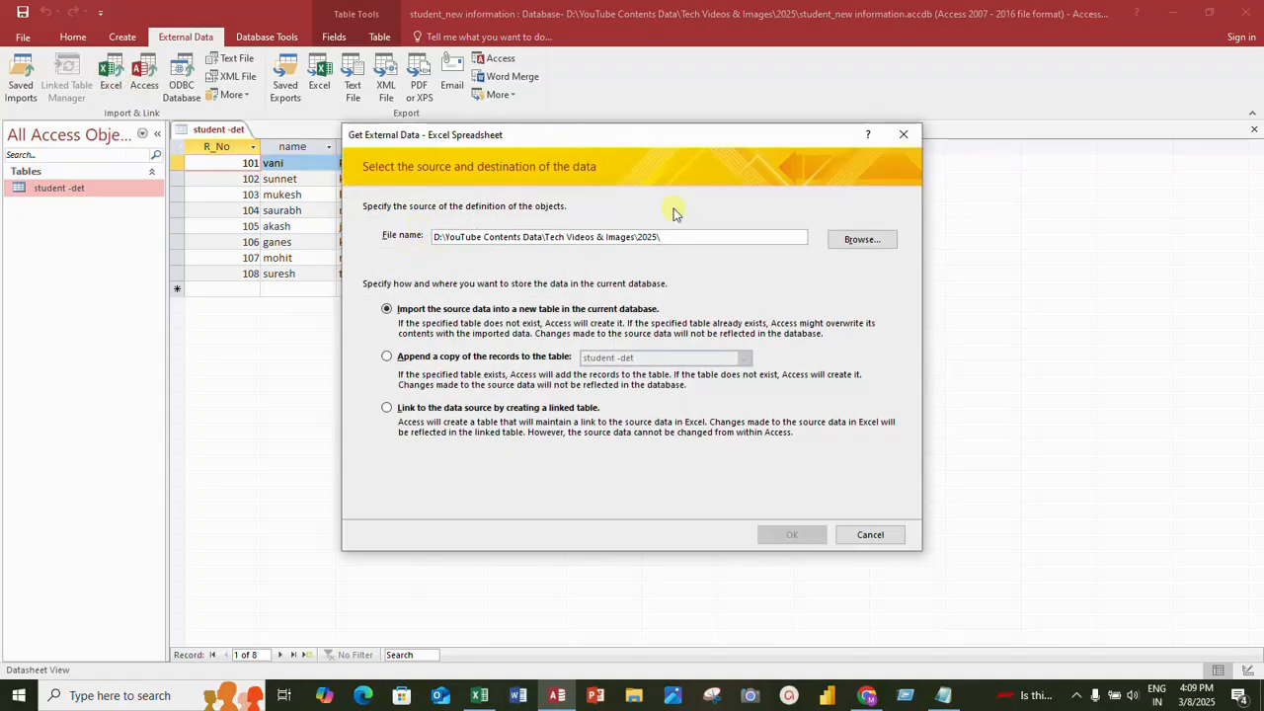
{"action": "left_click", "coordinate": [859, 241]}
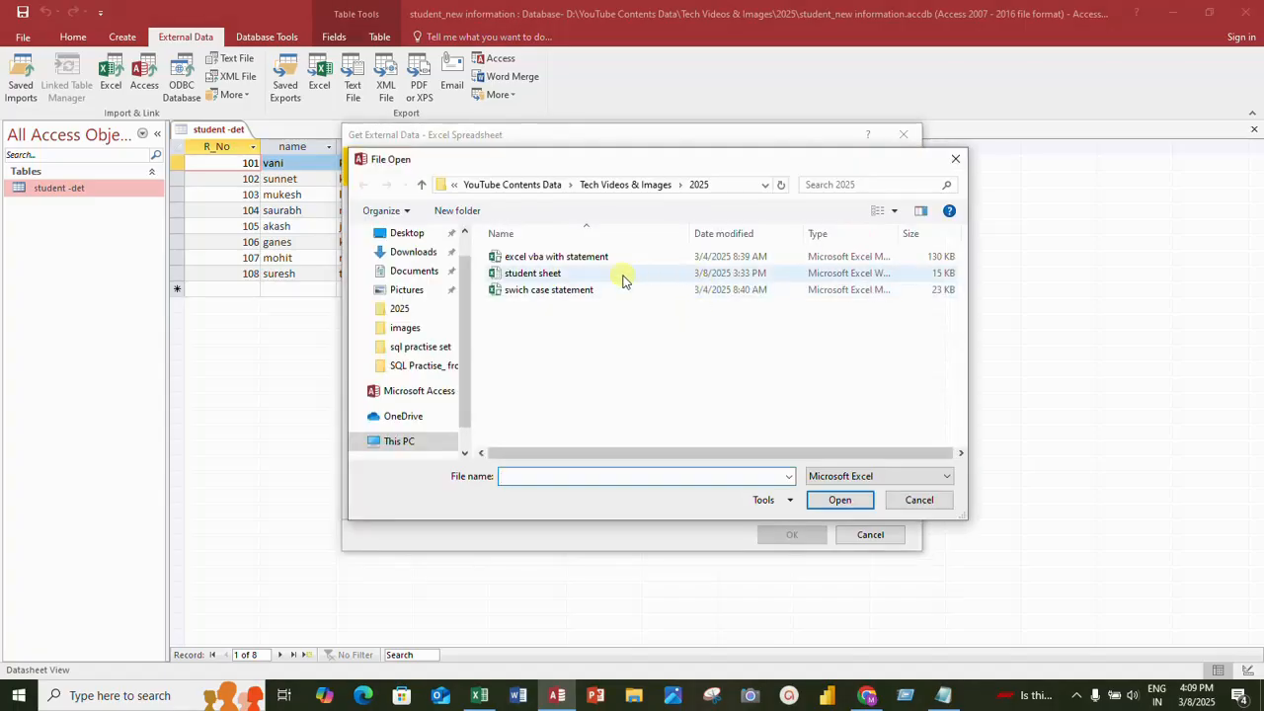
{"action": "left_click", "coordinate": [625, 273]}
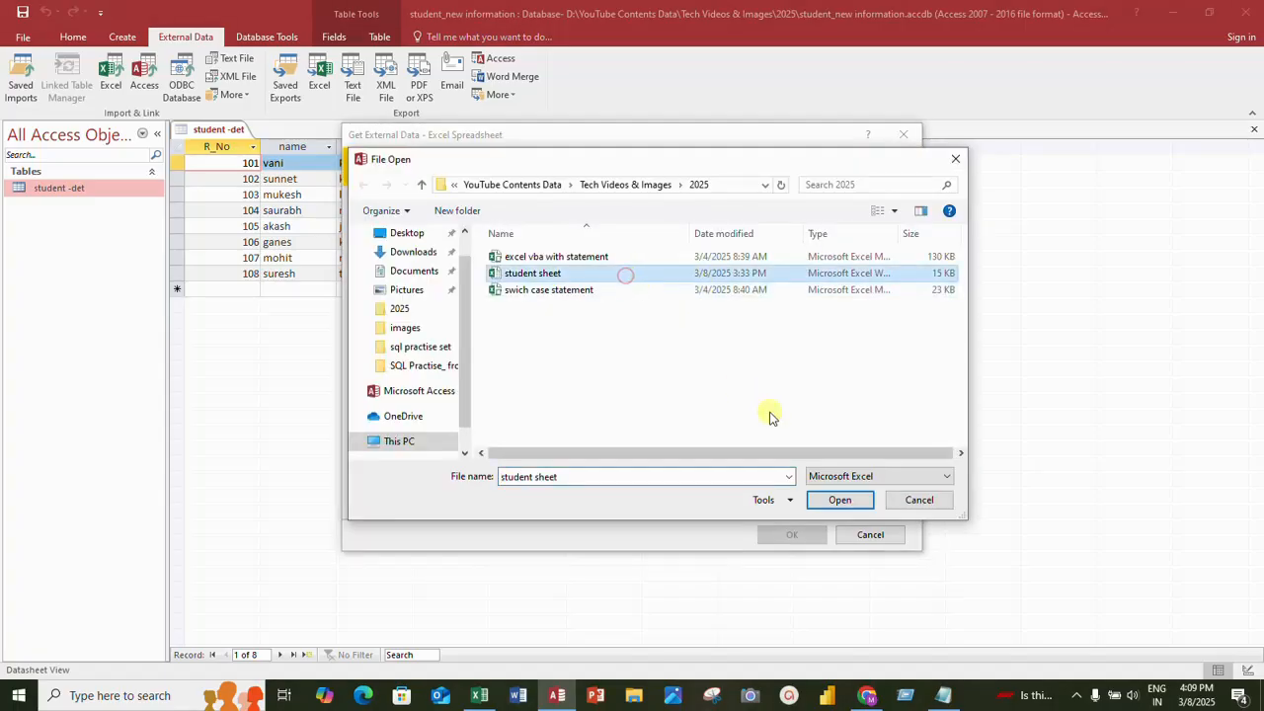
{"action": "left_click", "coordinate": [828, 502]}
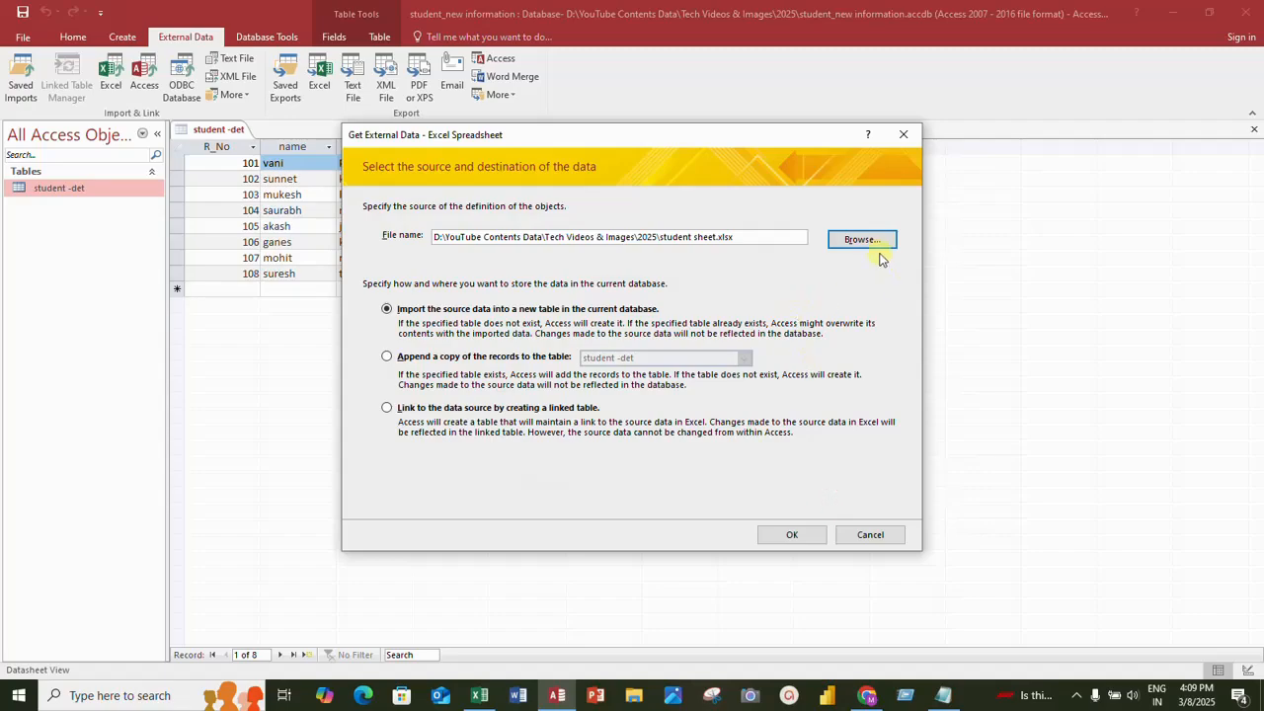
{"action": "left_click", "coordinate": [796, 531]}
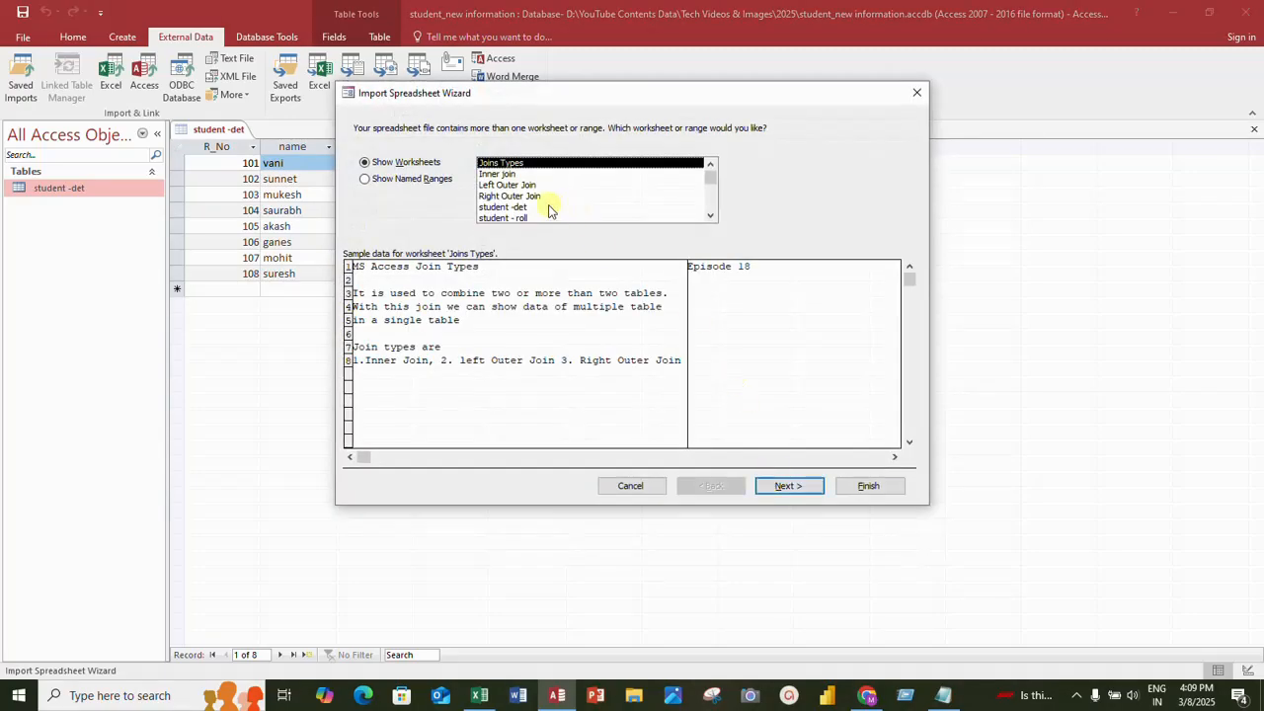
Choose the student - roll worksheet for import, with the first row as column headings and the default field options
{"action": "left_click", "coordinate": [538, 206]}
{"action": "left_click", "coordinate": [540, 218]}
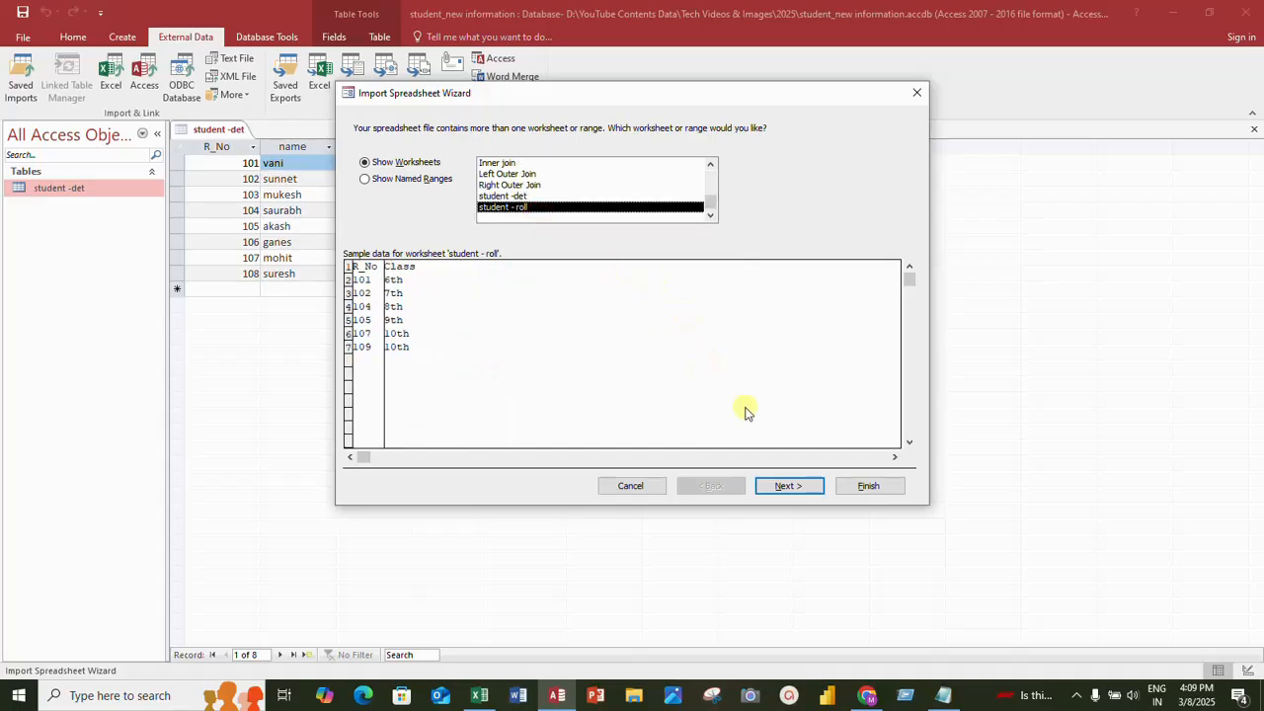
{"action": "left_click", "coordinate": [779, 485]}
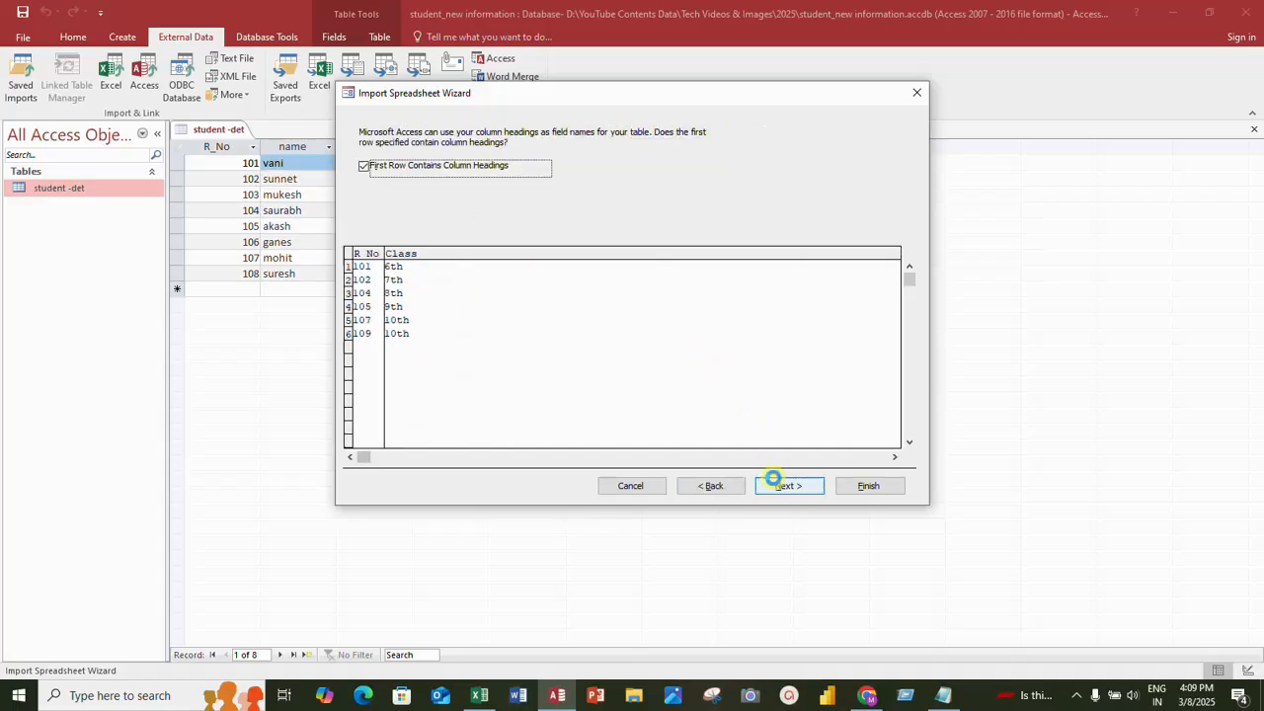
{"action": "left_click", "coordinate": [787, 485]}
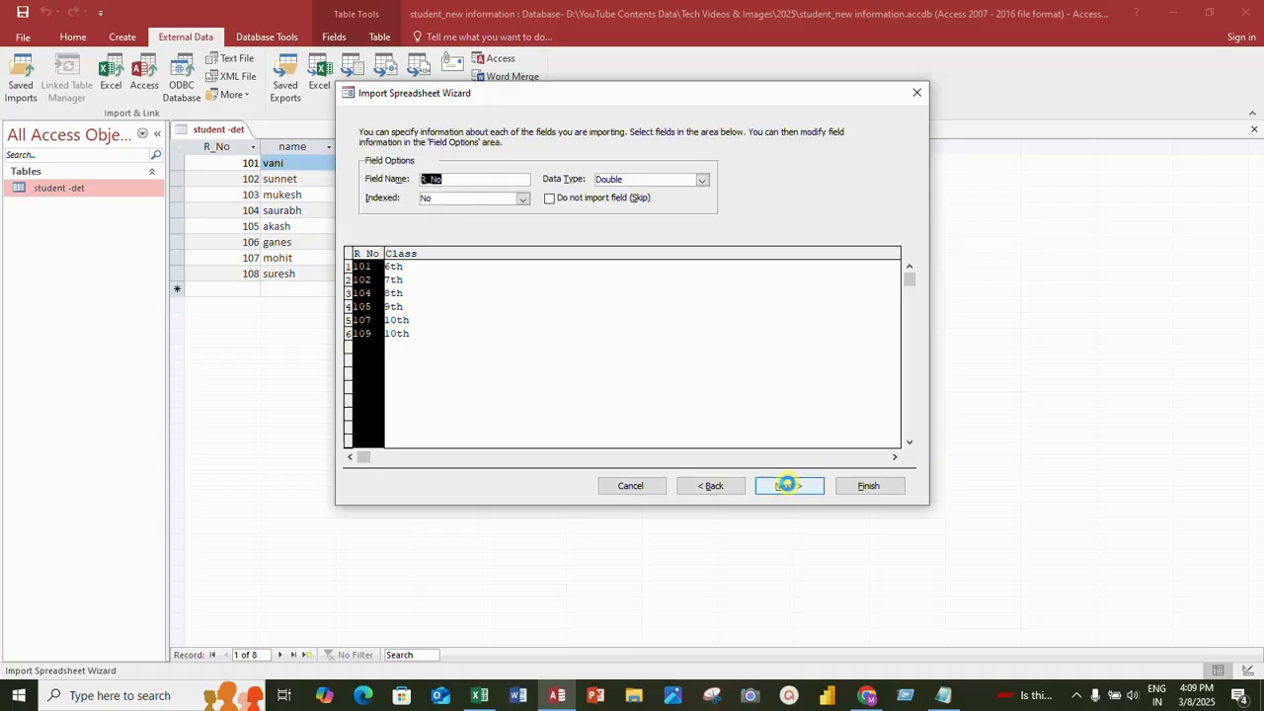
{"action": "left_click", "coordinate": [796, 486]}
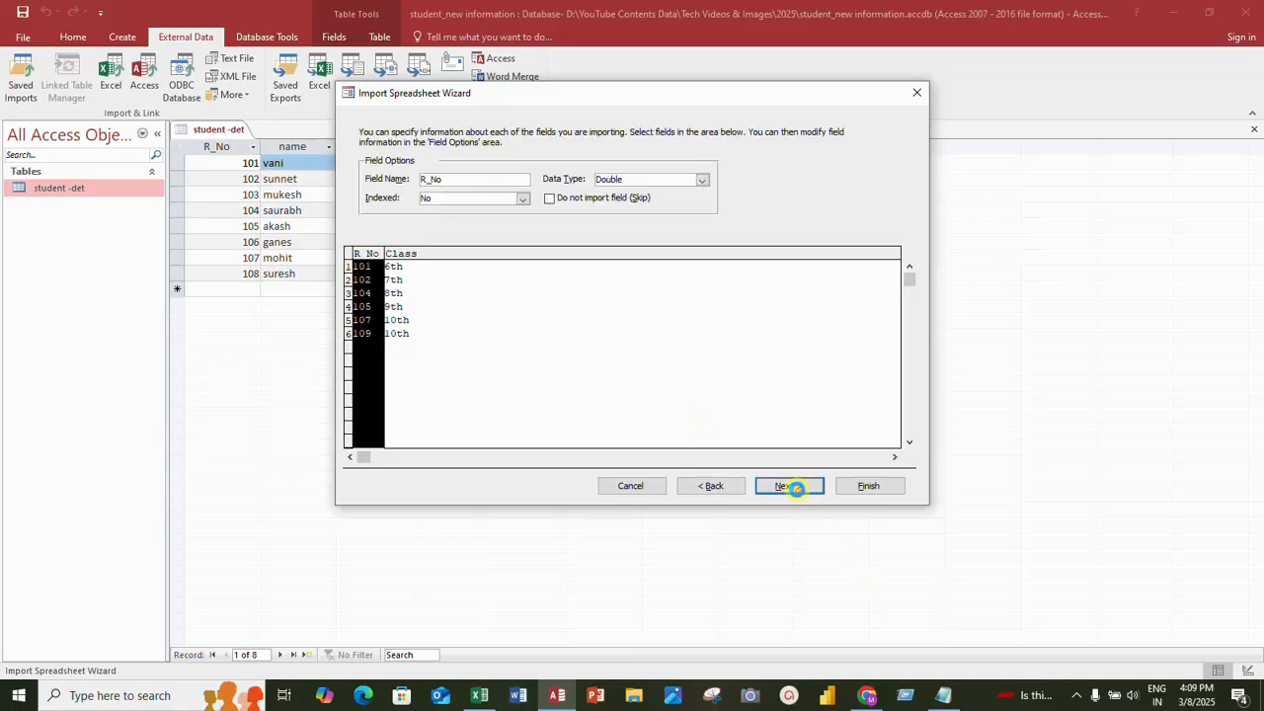
Set R_No as the primary key, finish the import into a table named student - roll and open that table
{"action": "left_click", "coordinate": [578, 192]}
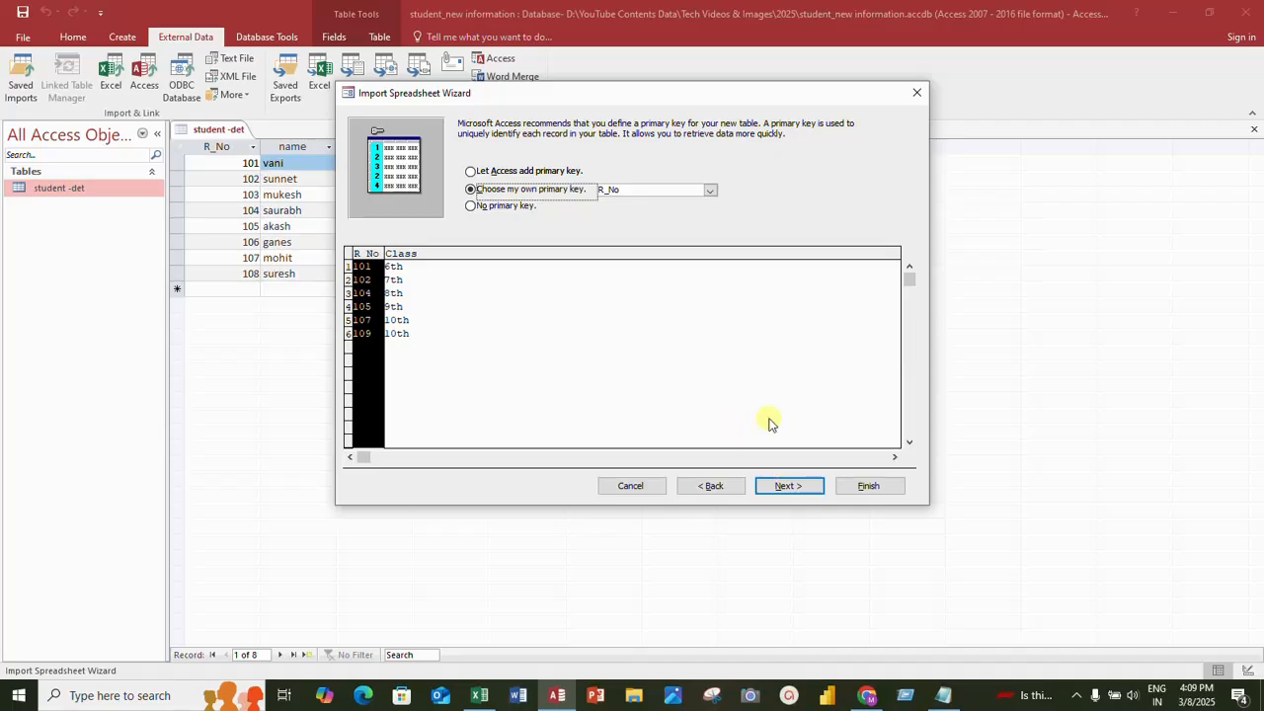
{"action": "left_click", "coordinate": [788, 488]}
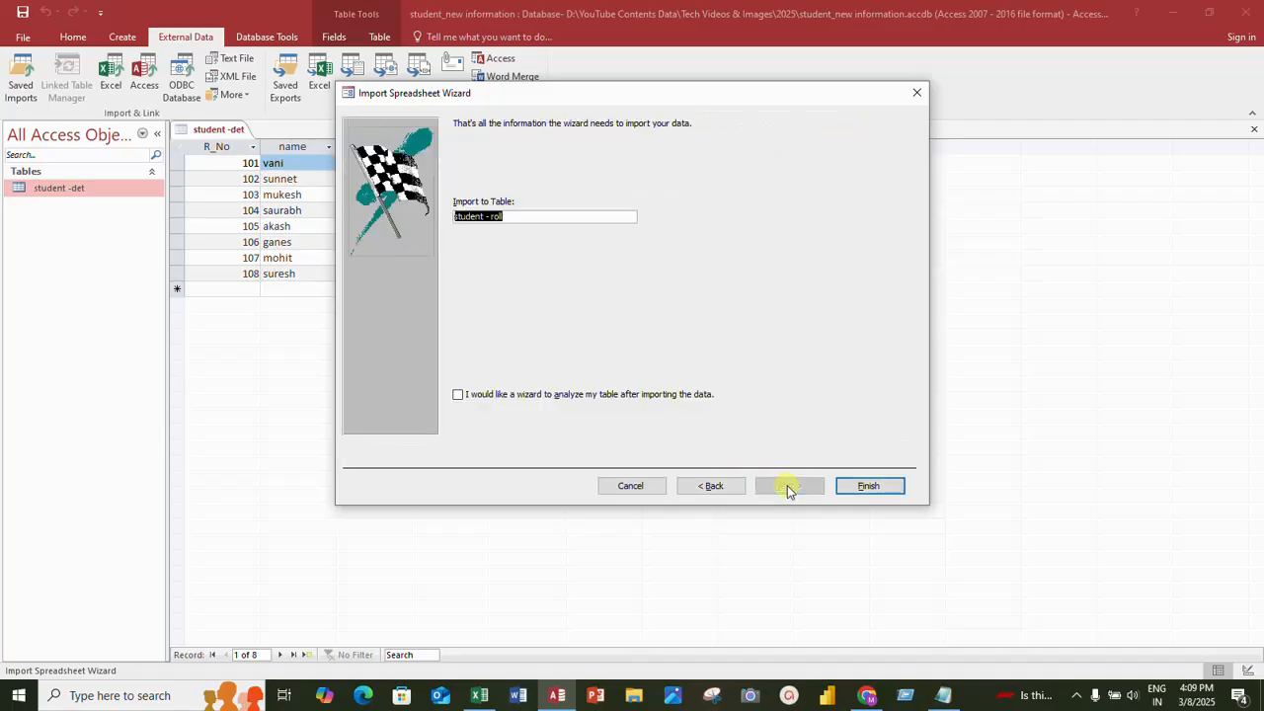
{"action": "left_click", "coordinate": [861, 485]}
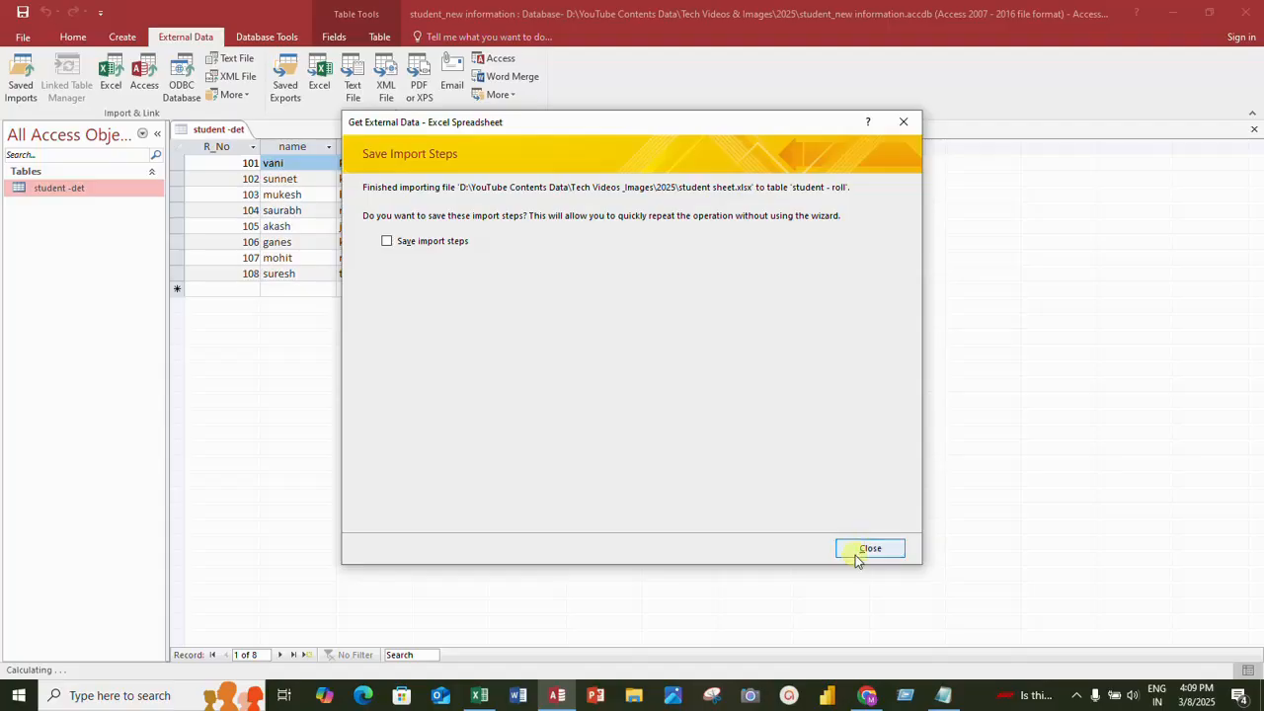
{"action": "left_click", "coordinate": [857, 548]}
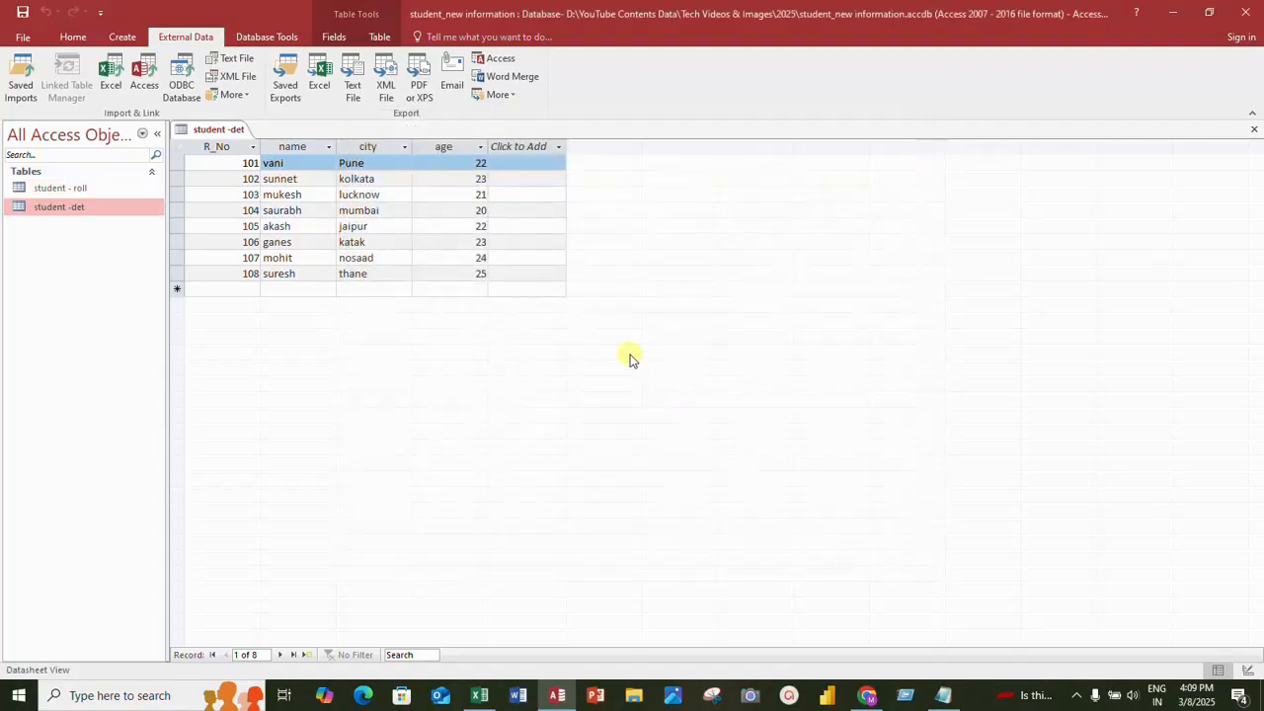
{"action": "double_click", "coordinate": [39, 187]}
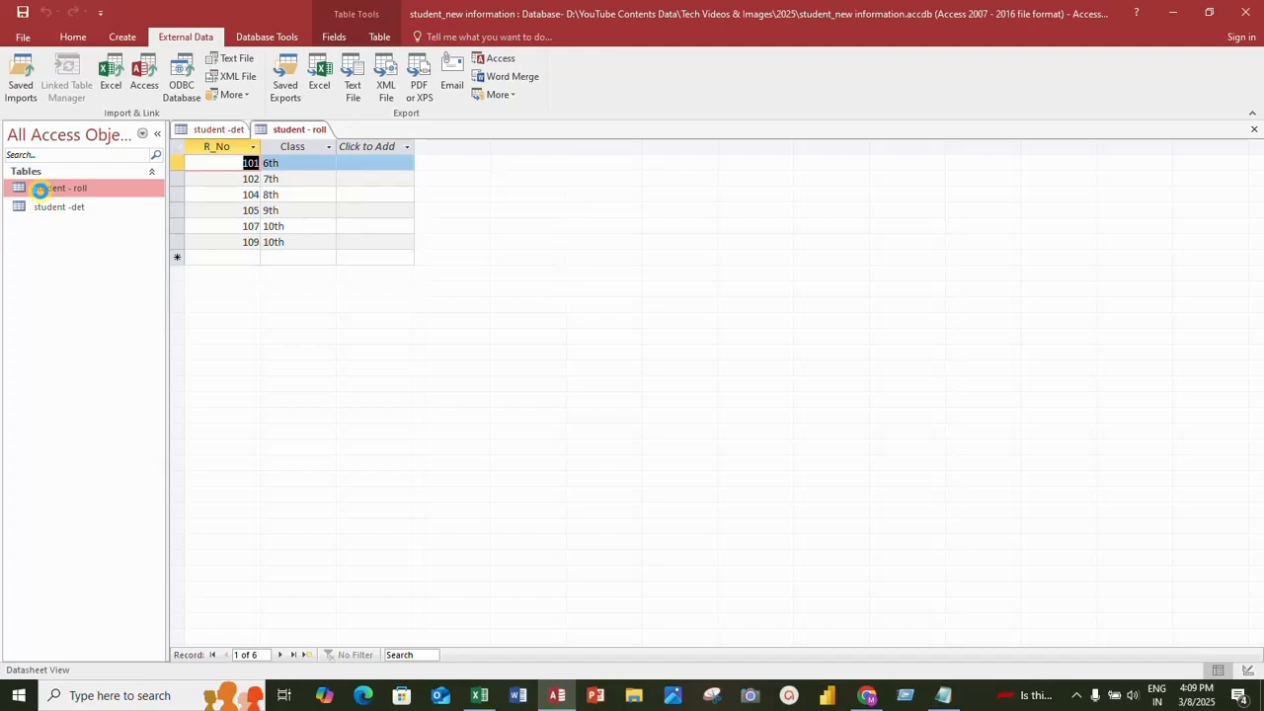
Point out the two imported tables in the object list, and close the open student - roll and student -det datasheets
{"action": "left_click", "coordinate": [40, 207]}
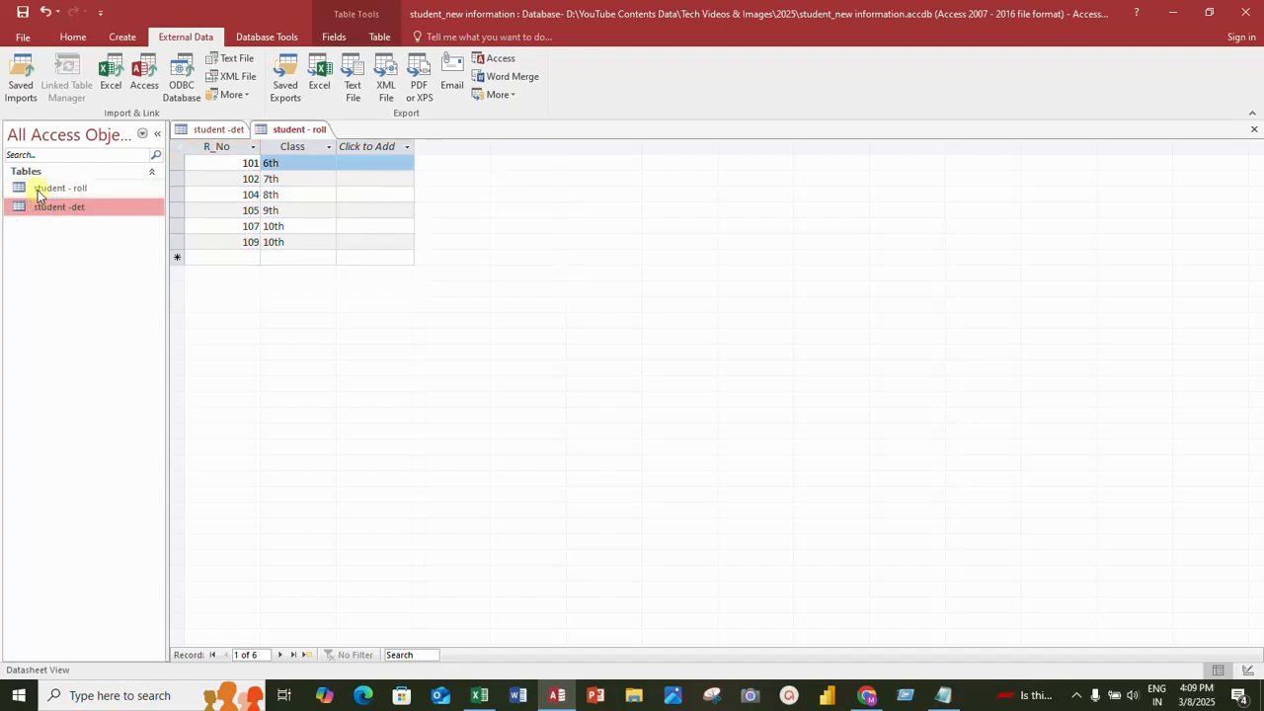
{"action": "left_click", "coordinate": [43, 188]}
{"action": "left_click", "coordinate": [42, 207]}
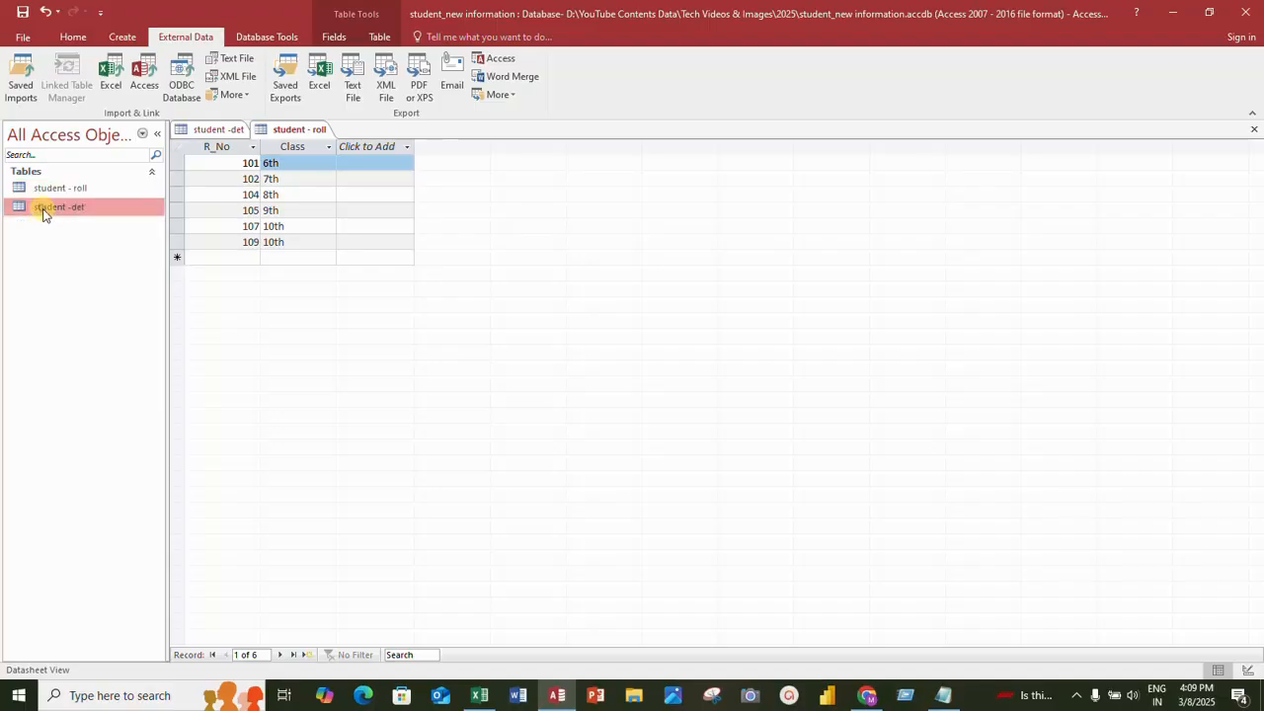
{"action": "right_click", "coordinate": [279, 136]}
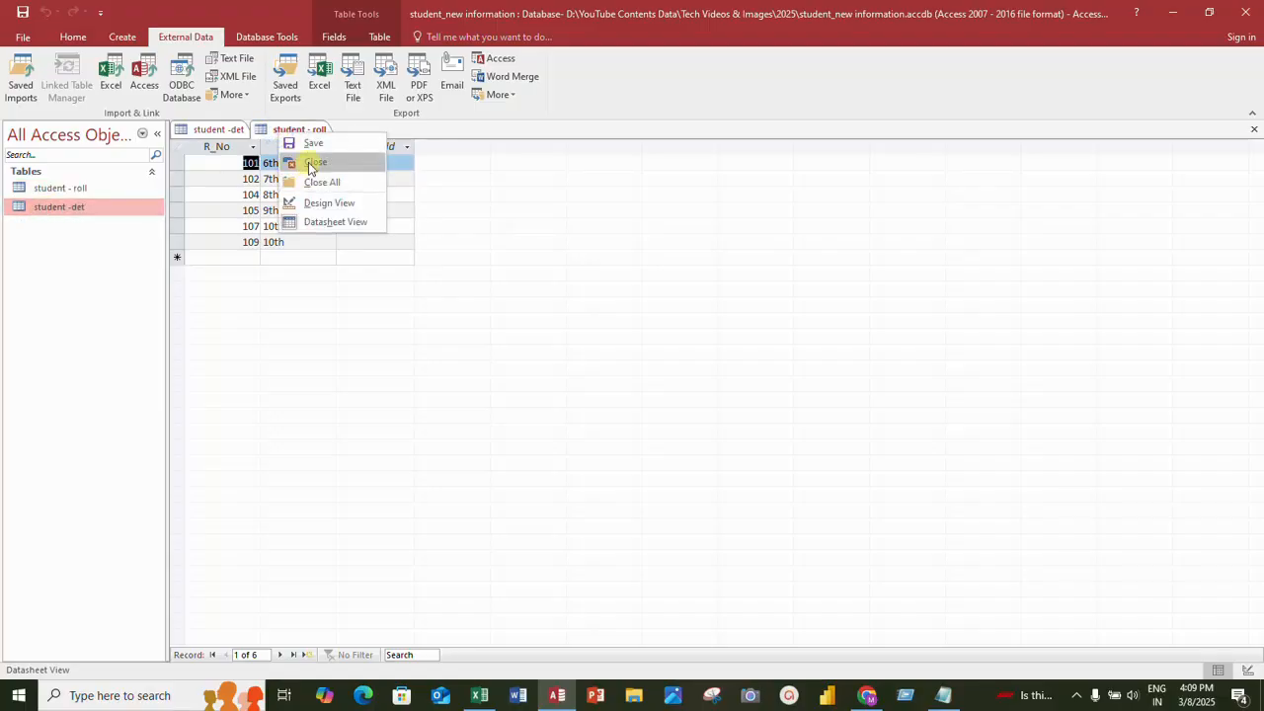
{"action": "key", "text": "Escape"}
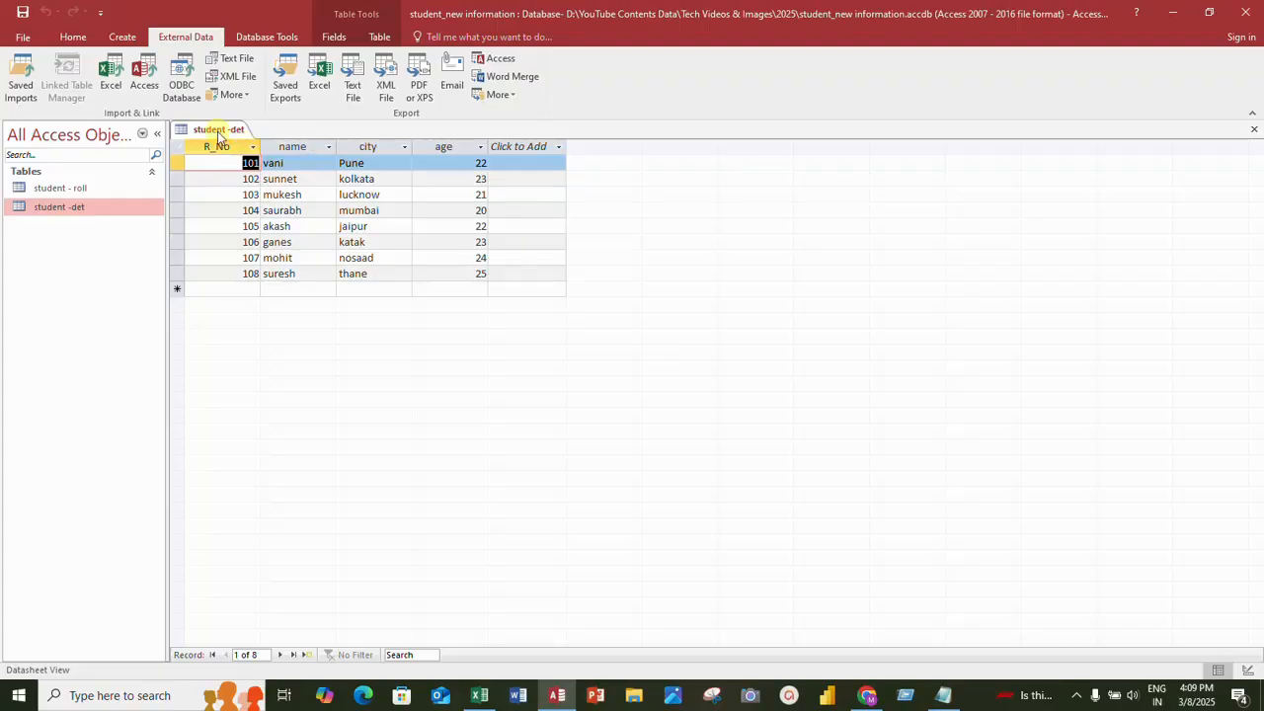
{"action": "right_click", "coordinate": [219, 130]}
{"action": "left_click", "coordinate": [252, 161]}
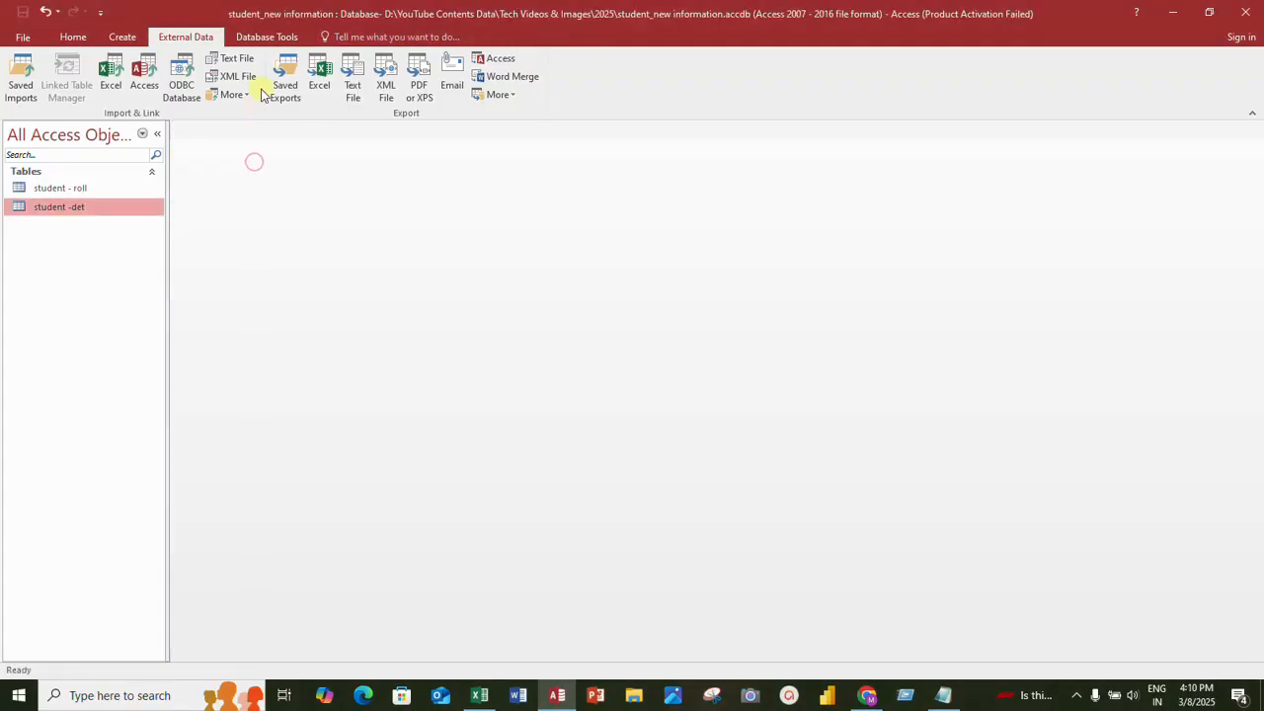
Open the database relationships and arrange the student -det and student - roll tables side by side, with student -det first
{"action": "left_click", "coordinate": [286, 37]}
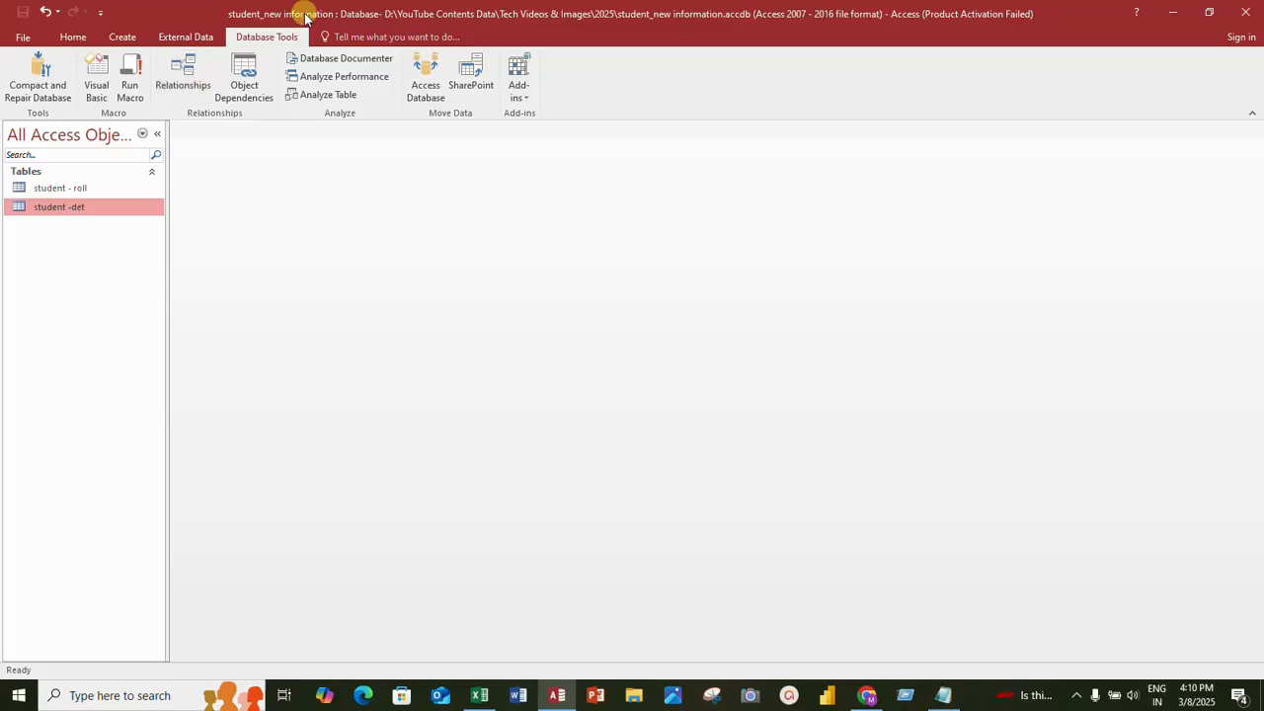
{"action": "left_click", "coordinate": [180, 87]}
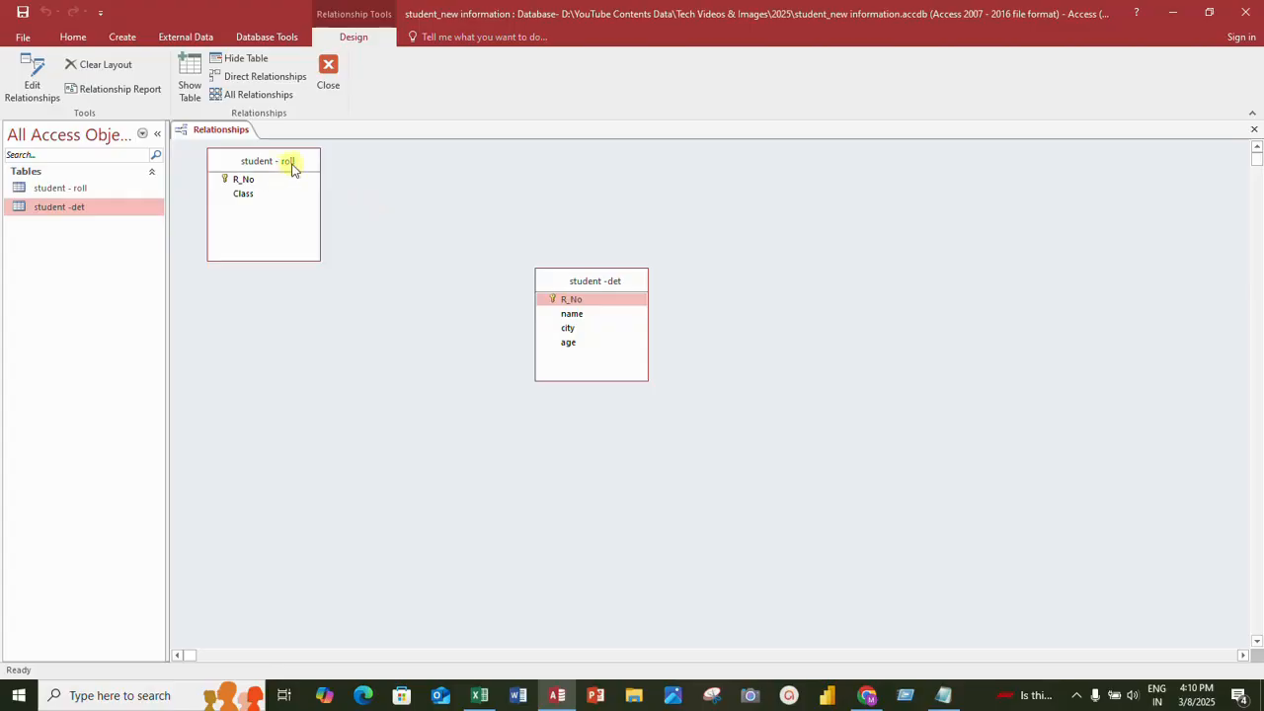
{"action": "left_click_drag", "start_coordinate": [290, 164], "coordinate": [835, 273]}
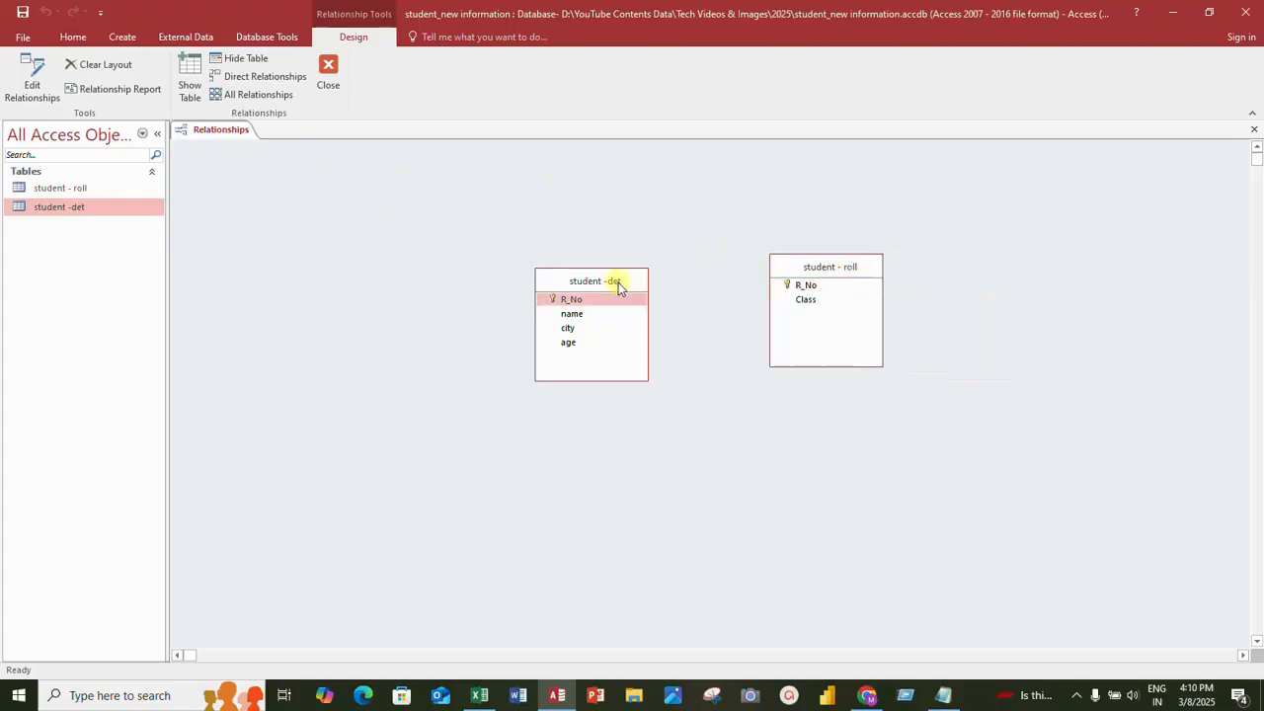
{"action": "left_click_drag", "start_coordinate": [615, 283], "coordinate": [475, 223]}
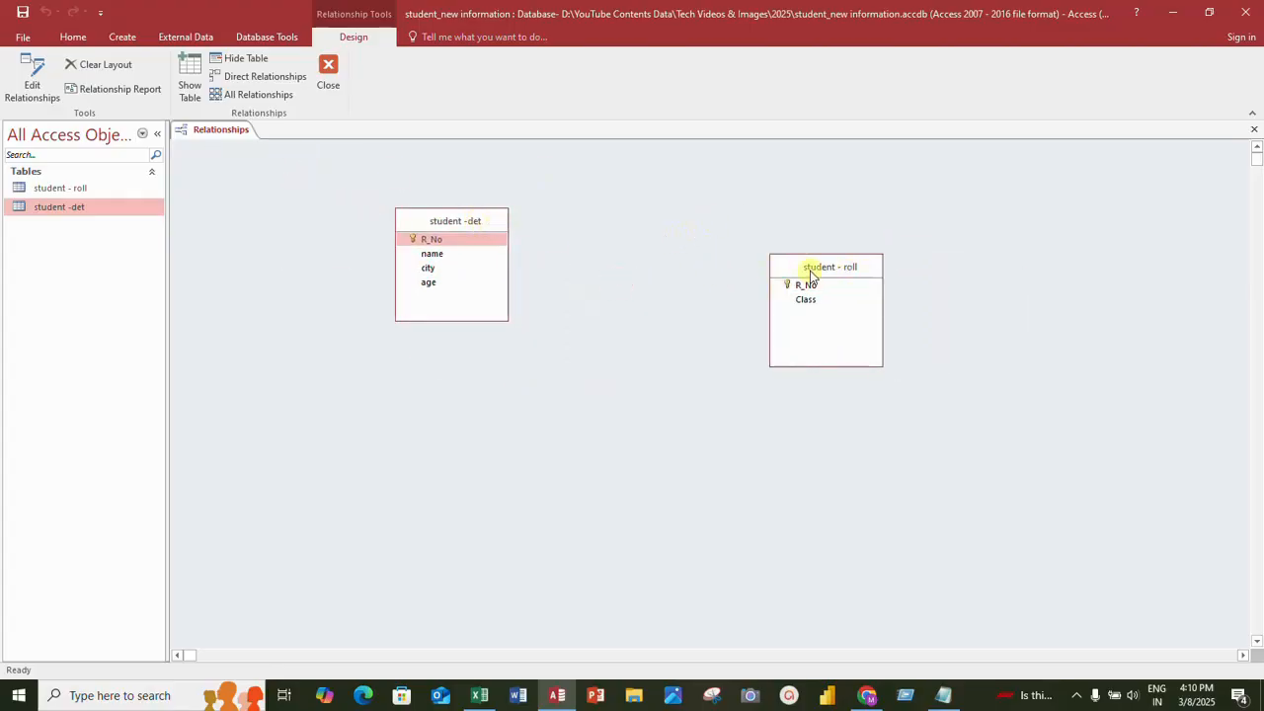
{"action": "left_click_drag", "start_coordinate": [804, 267], "coordinate": [637, 240]}
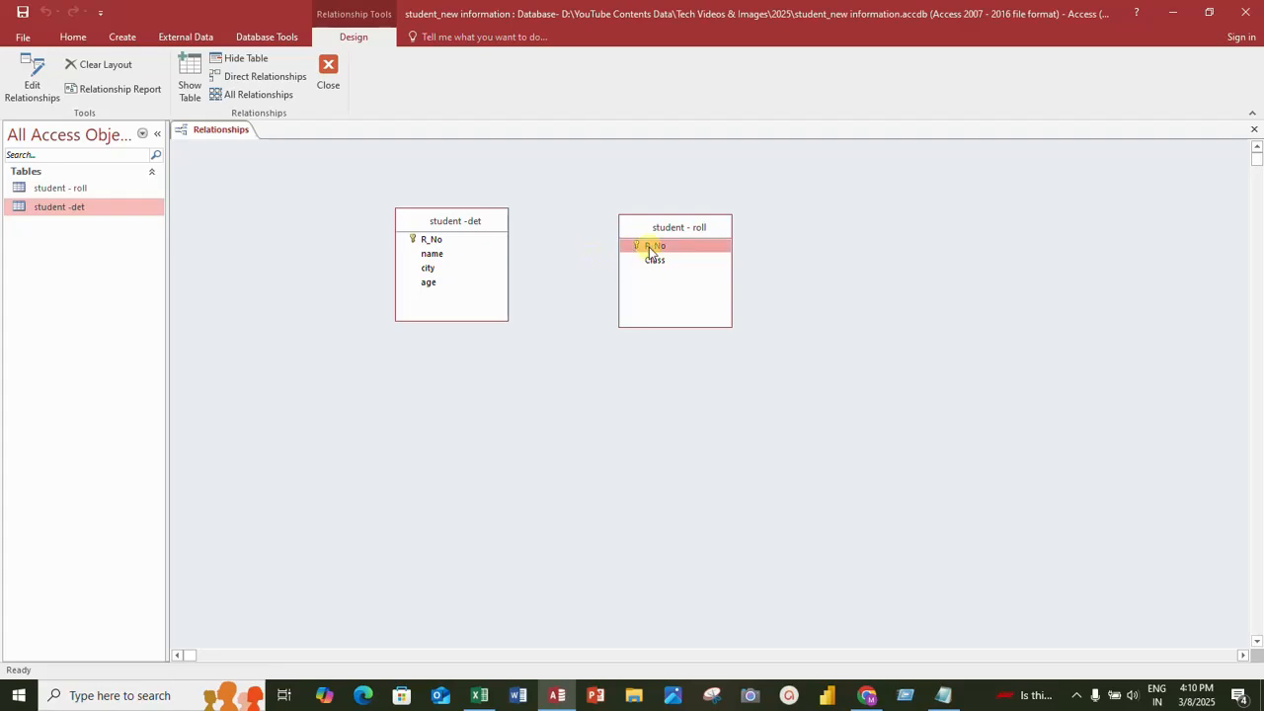
{"action": "left_click_drag", "start_coordinate": [650, 253], "coordinate": [443, 239]}
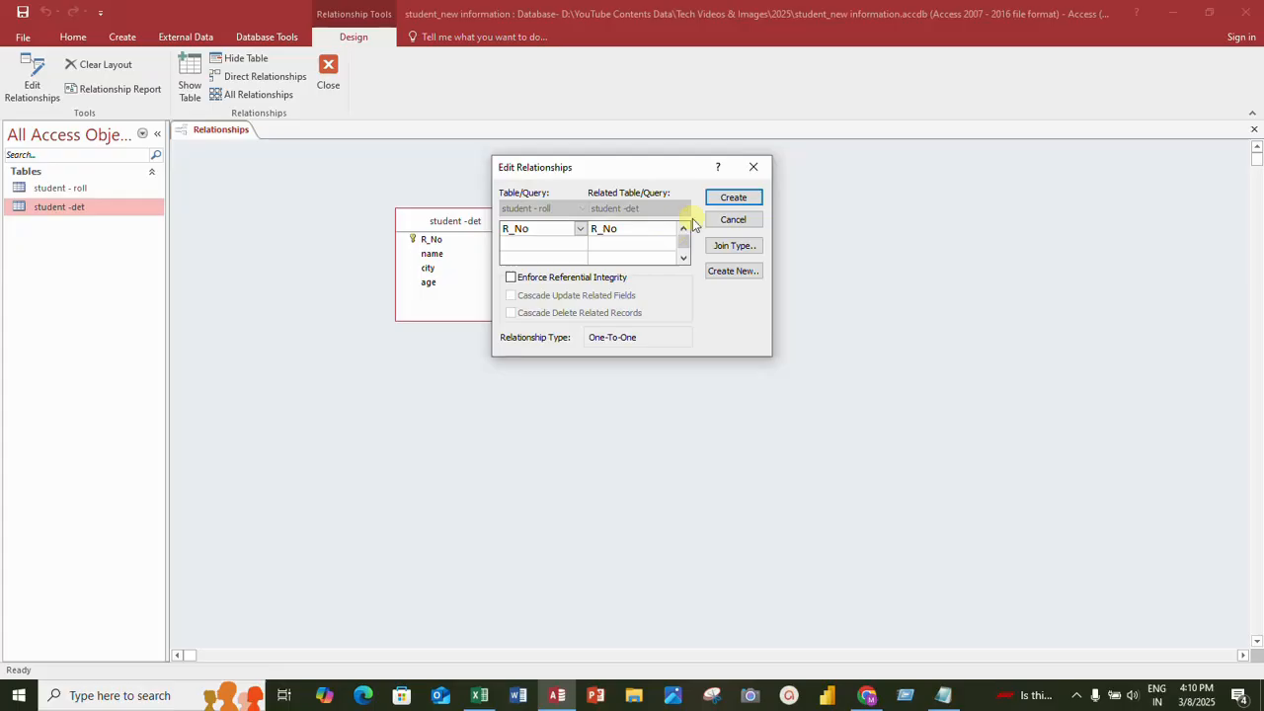
{"action": "left_click", "coordinate": [731, 197]}
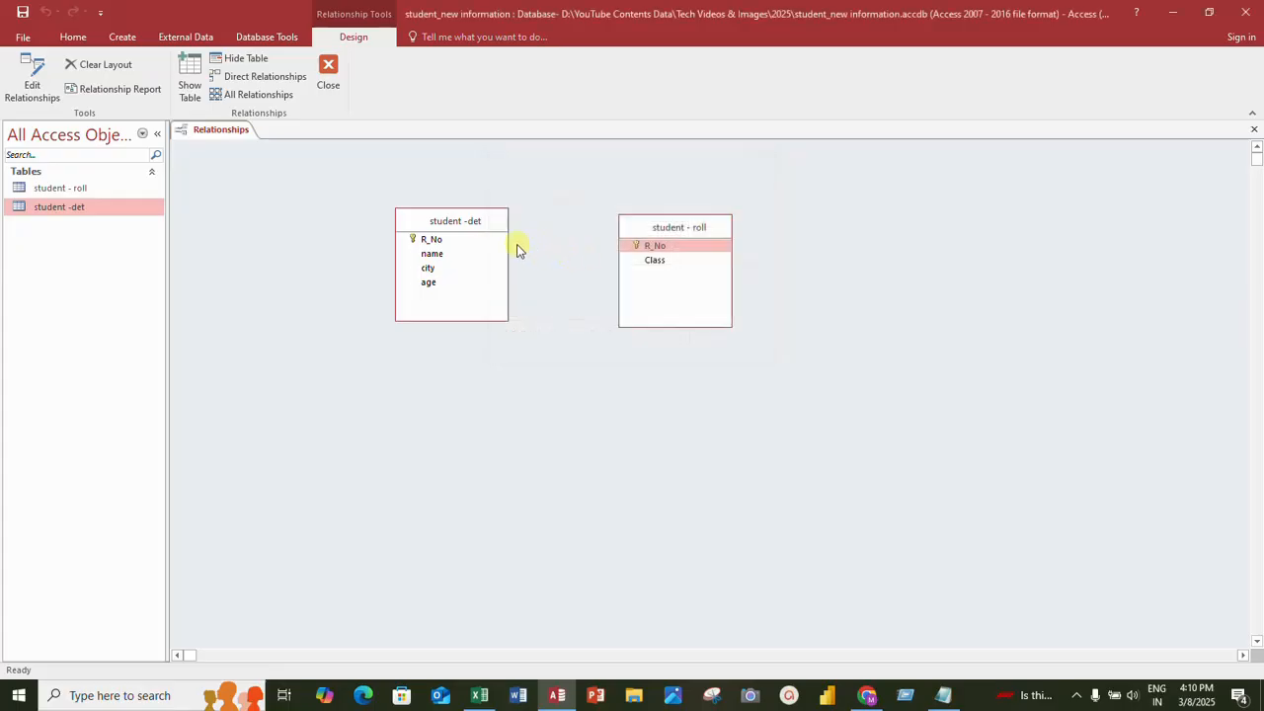
{"action": "left_click_drag", "start_coordinate": [652, 227], "coordinate": [635, 227]}
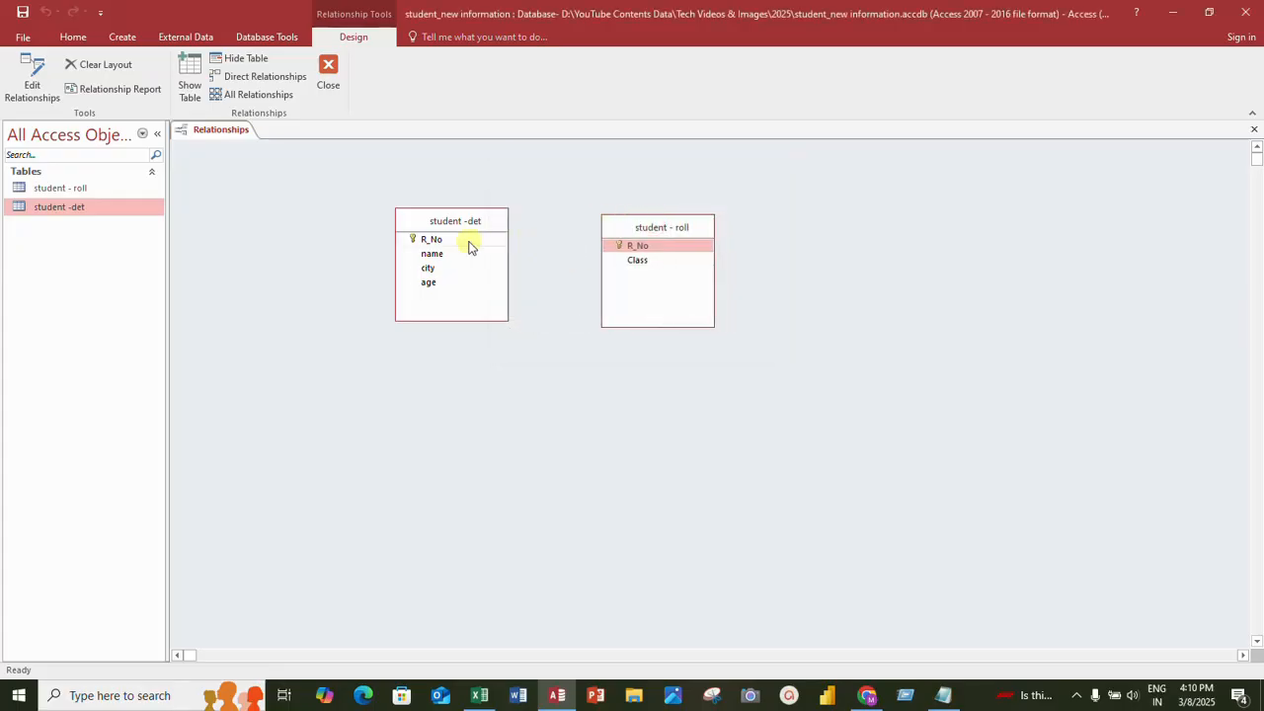
{"action": "left_click_drag", "start_coordinate": [469, 247], "coordinate": [621, 247]}
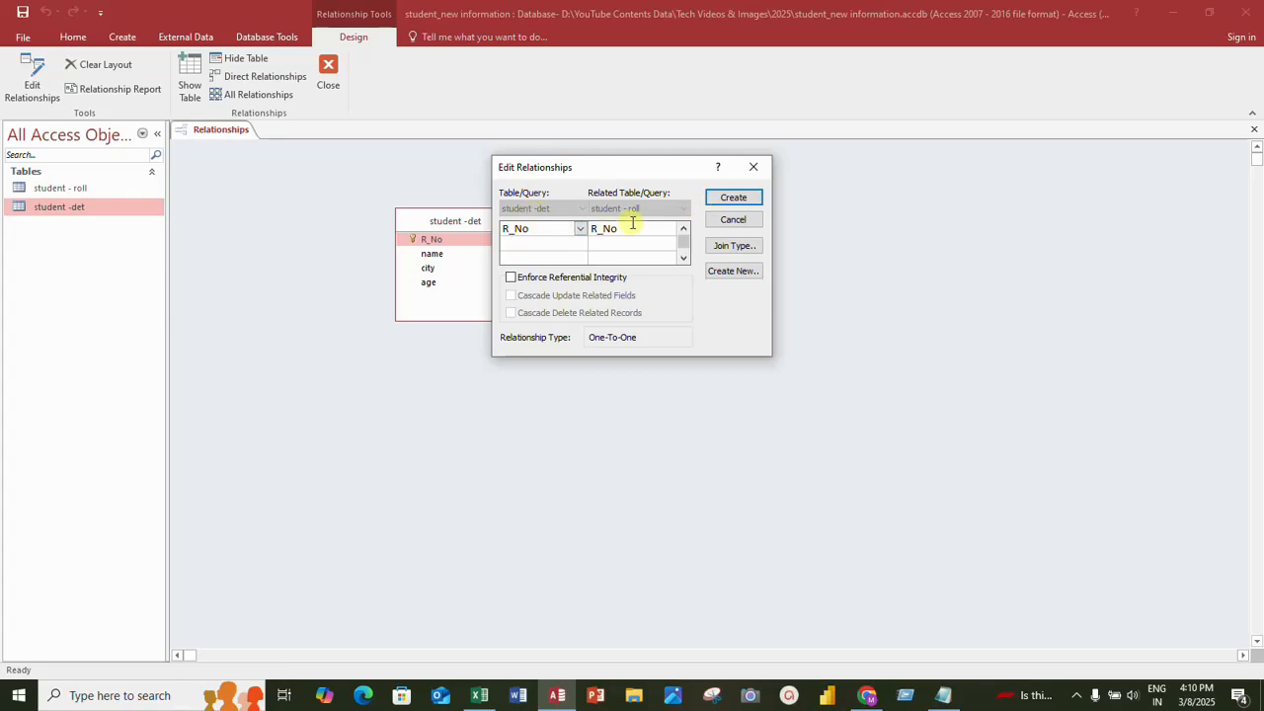
{"action": "left_click", "coordinate": [758, 170]}
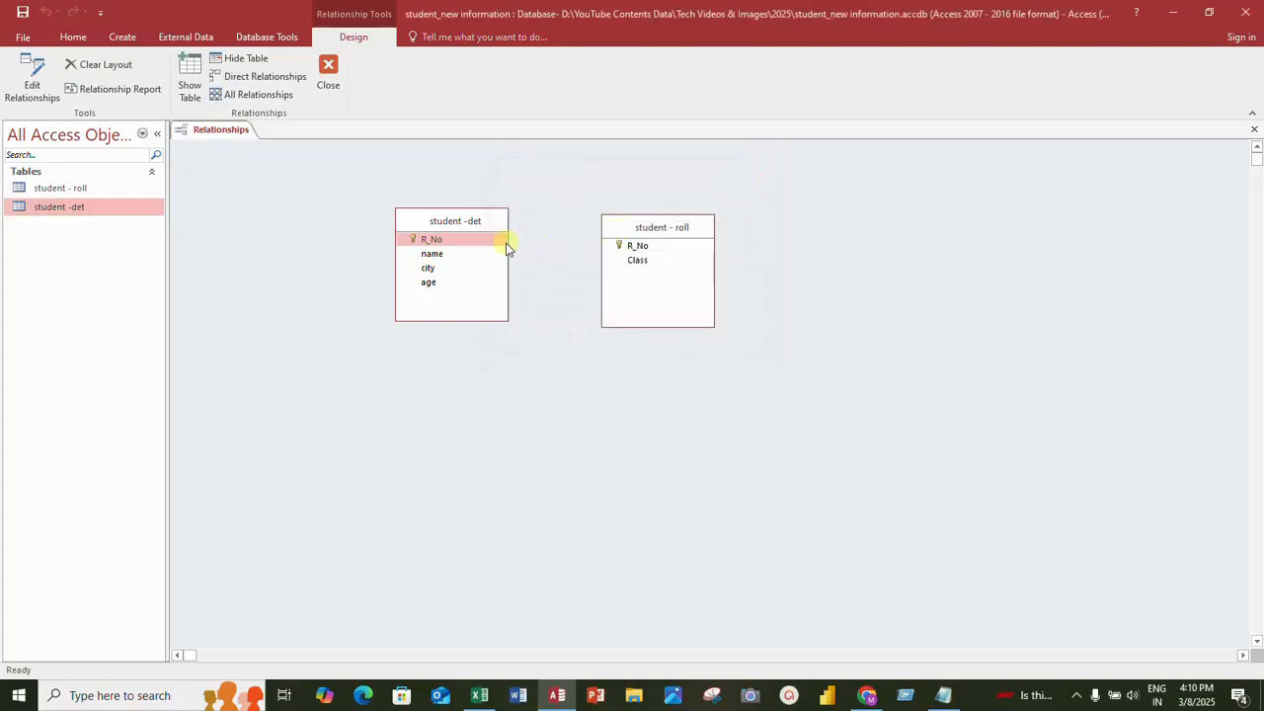
Create a one-to-one relationship from R_No in student -det to R_No in student - roll, without enforcing referential integrity
{"action": "left_click_drag", "start_coordinate": [501, 242], "coordinate": [615, 248]}
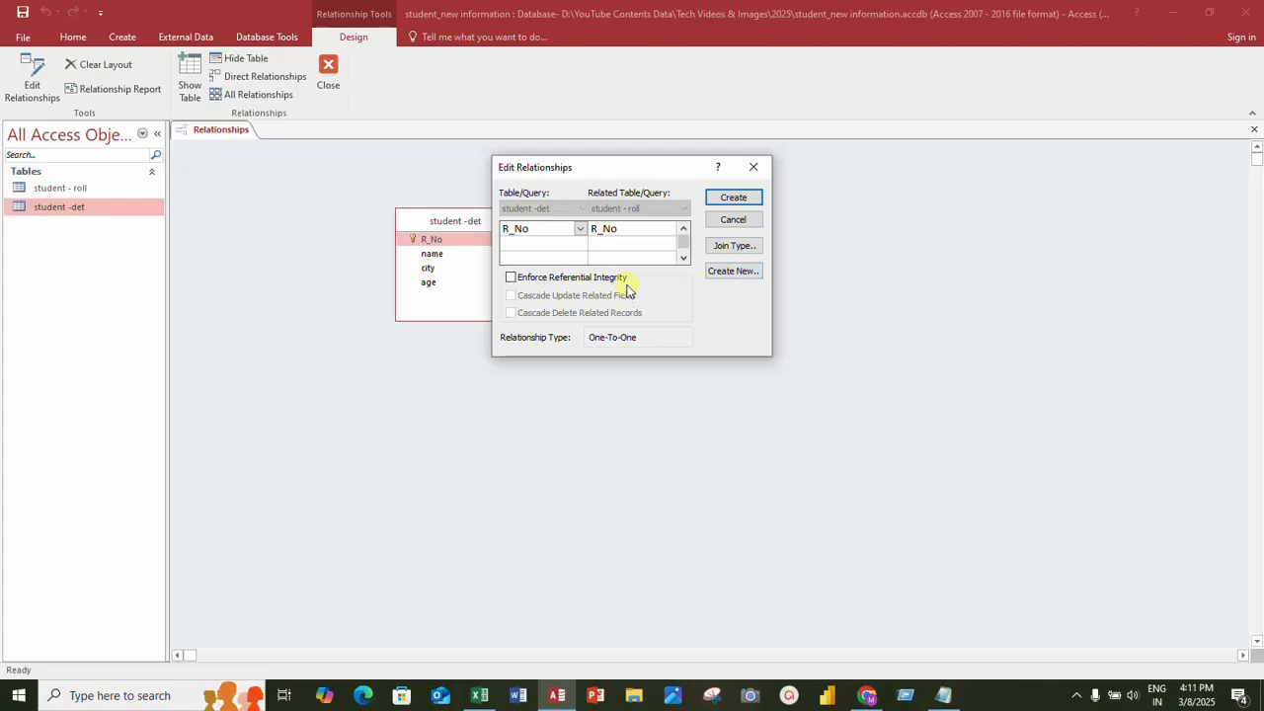
{"action": "left_click", "coordinate": [652, 227]}
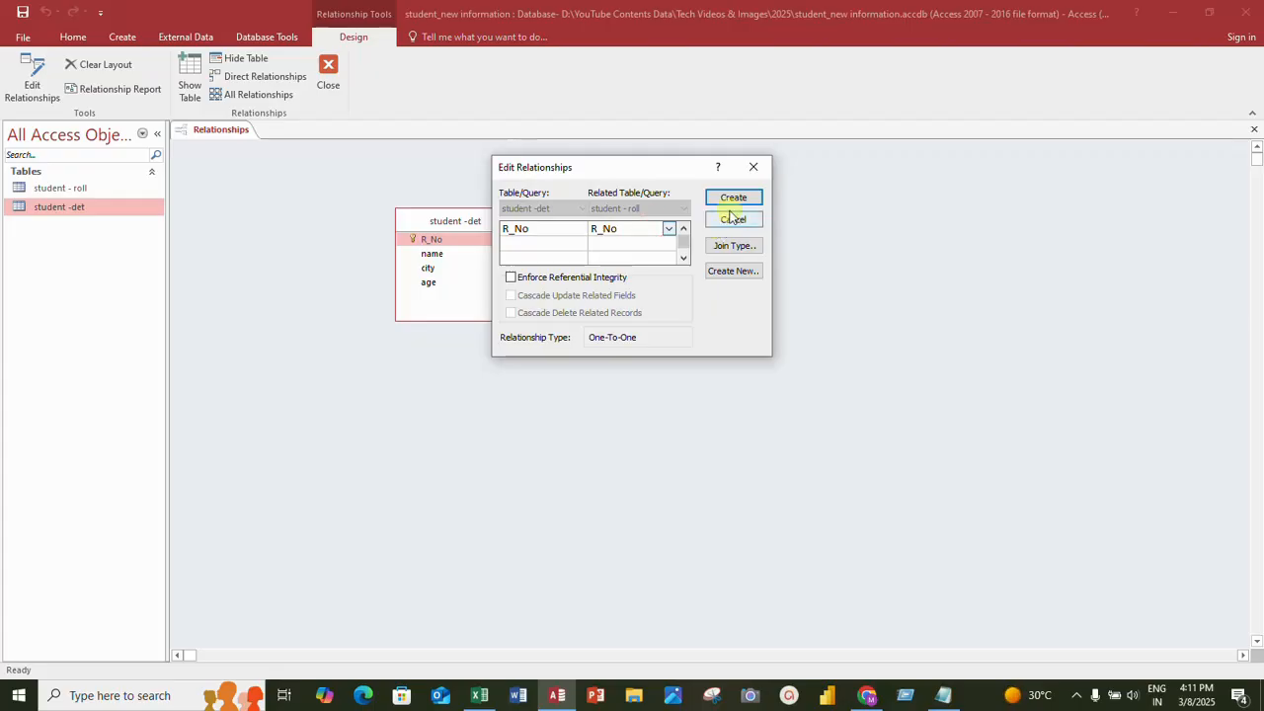
{"action": "left_click", "coordinate": [732, 199]}
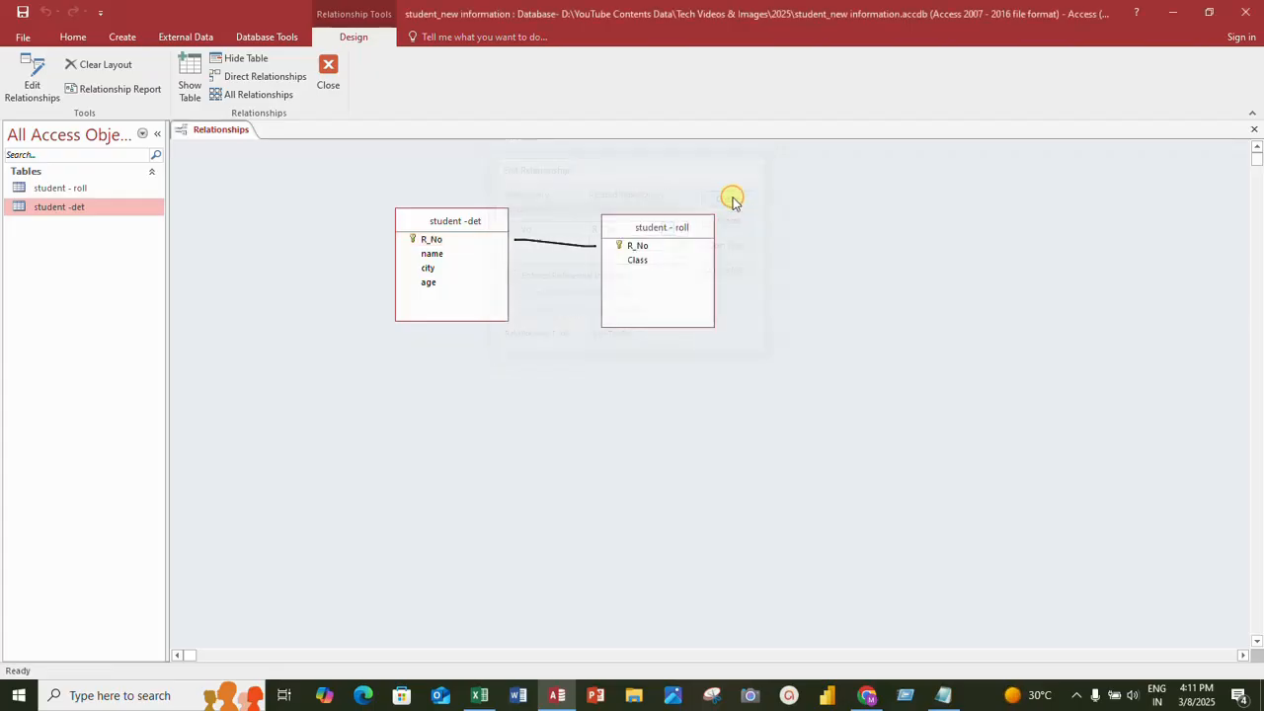
Move the student - roll table below and to the right of student -det, and close the relationships layout
{"action": "left_click_drag", "start_coordinate": [661, 227], "coordinate": [857, 208]}
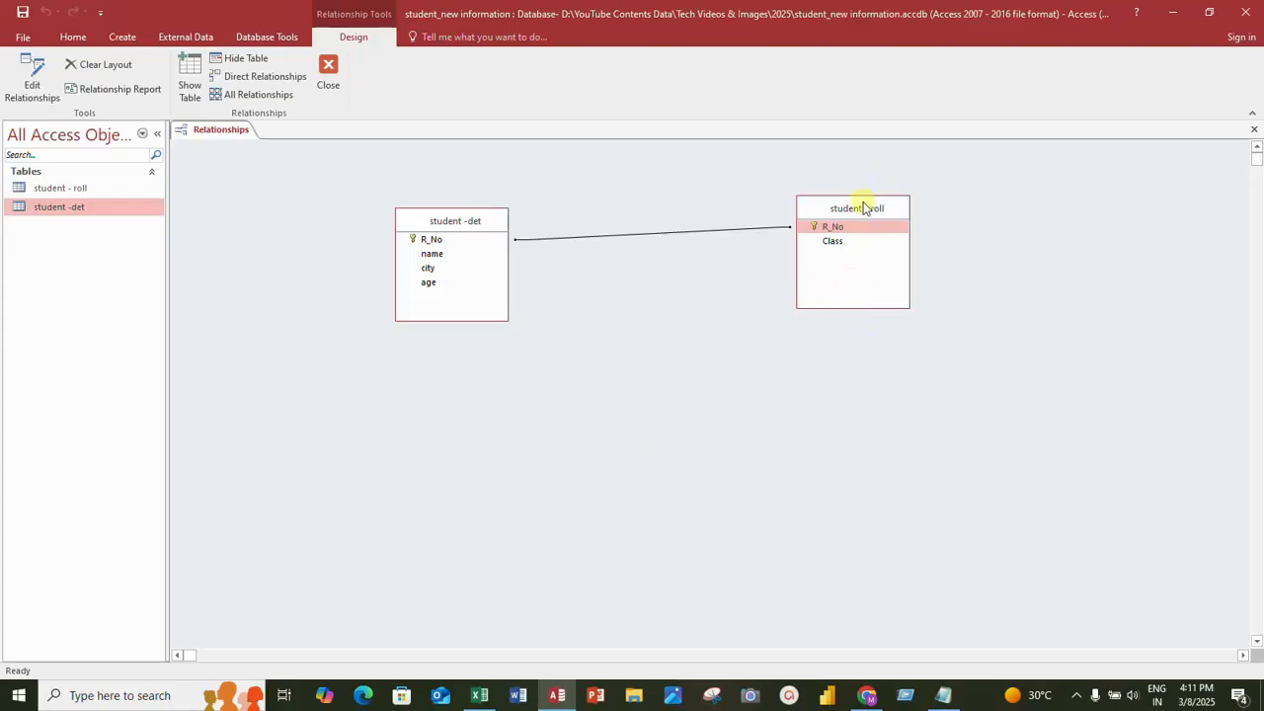
{"action": "left_click_drag", "start_coordinate": [862, 201], "coordinate": [748, 389]}
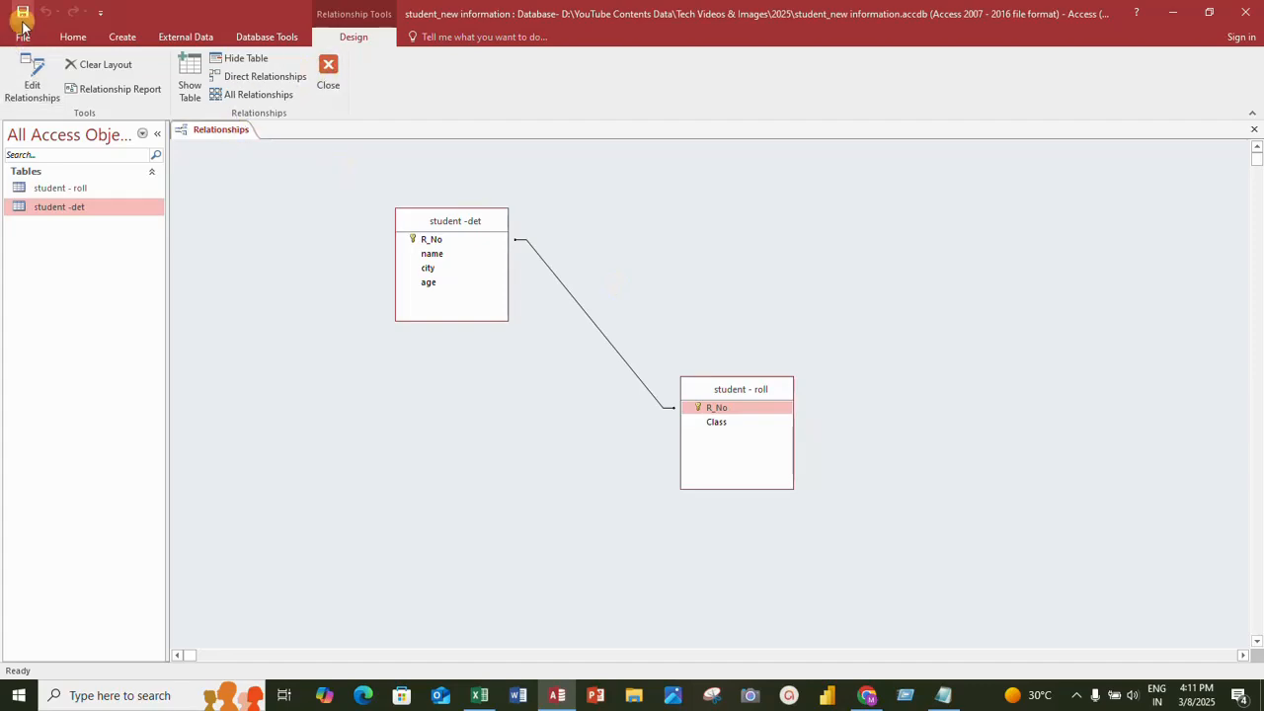
{"action": "left_click", "coordinate": [329, 82]}
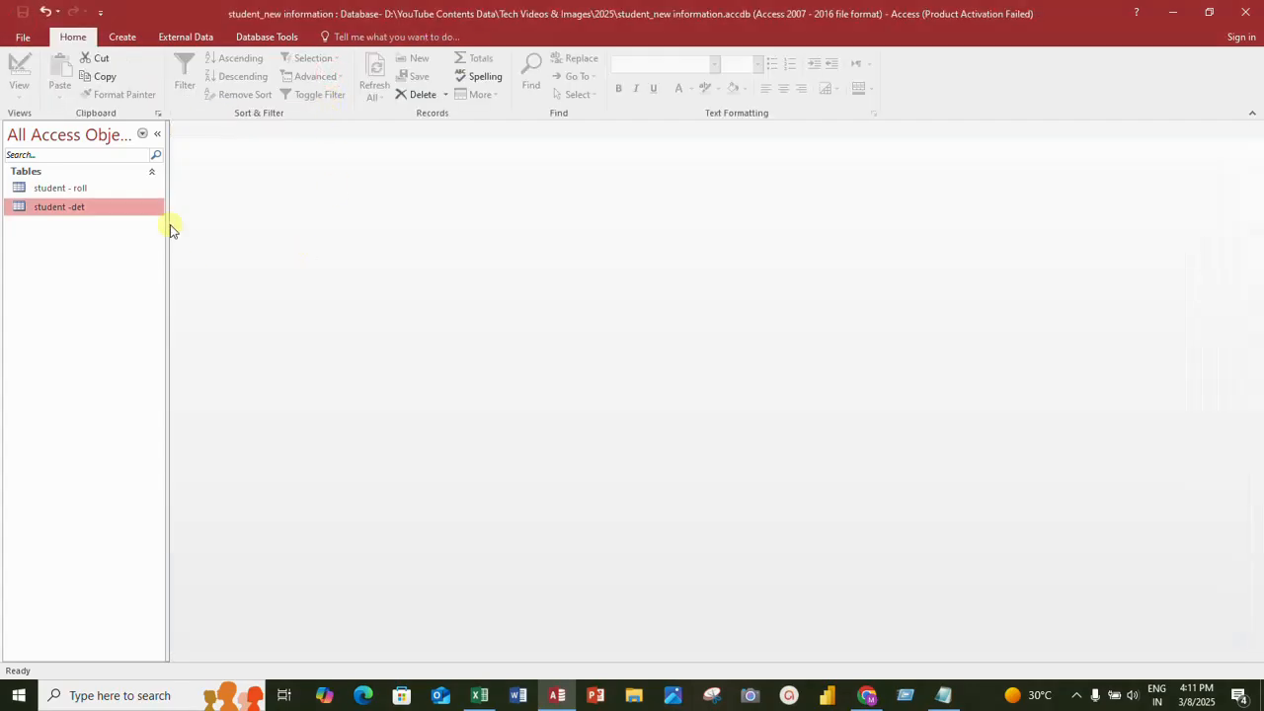
Examine the related student details under the first two records of the student - roll table, and close the datasheet
{"action": "left_click", "coordinate": [96, 188]}
{"action": "double_click", "coordinate": [91, 191]}
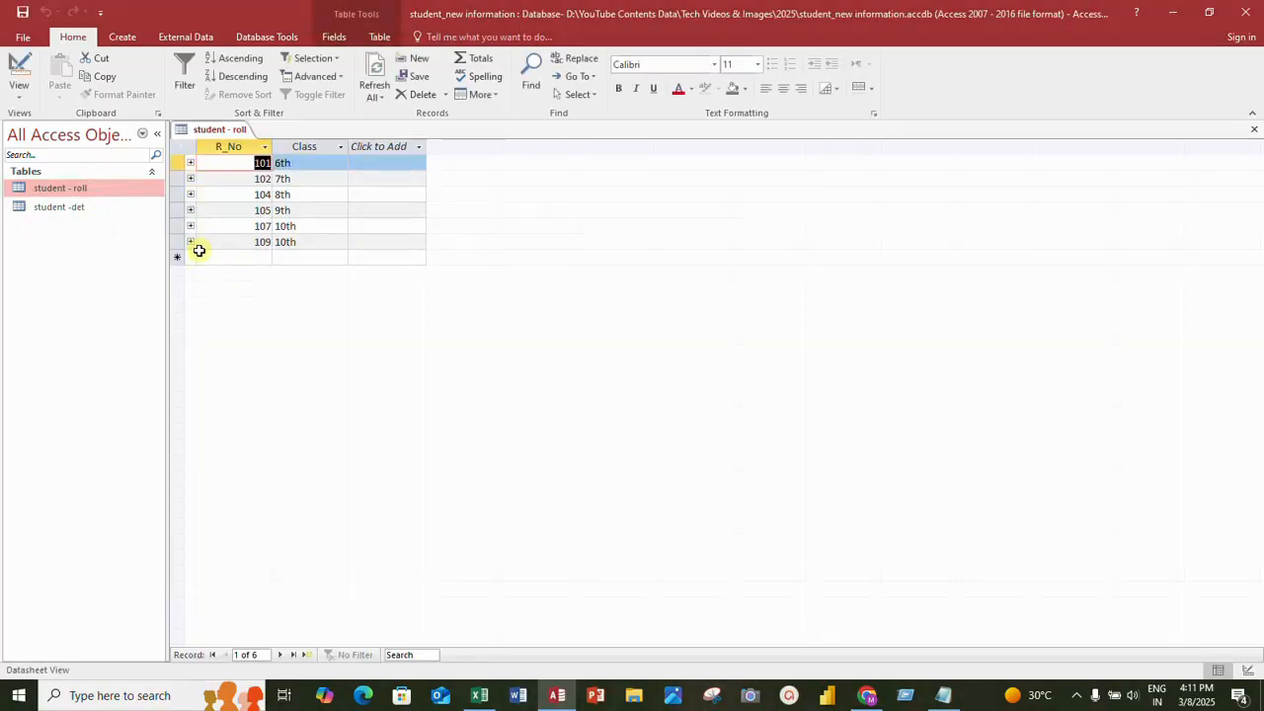
{"action": "left_click", "coordinate": [190, 163]}
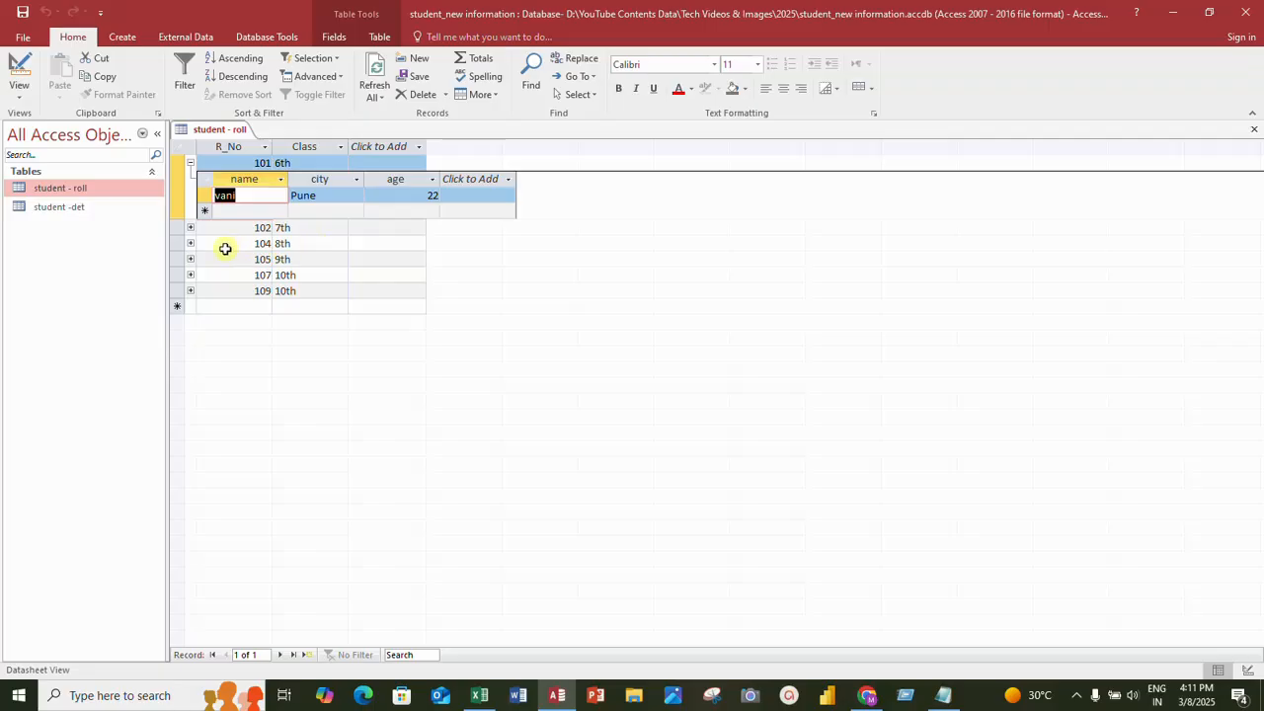
{"action": "left_click", "coordinate": [190, 228]}
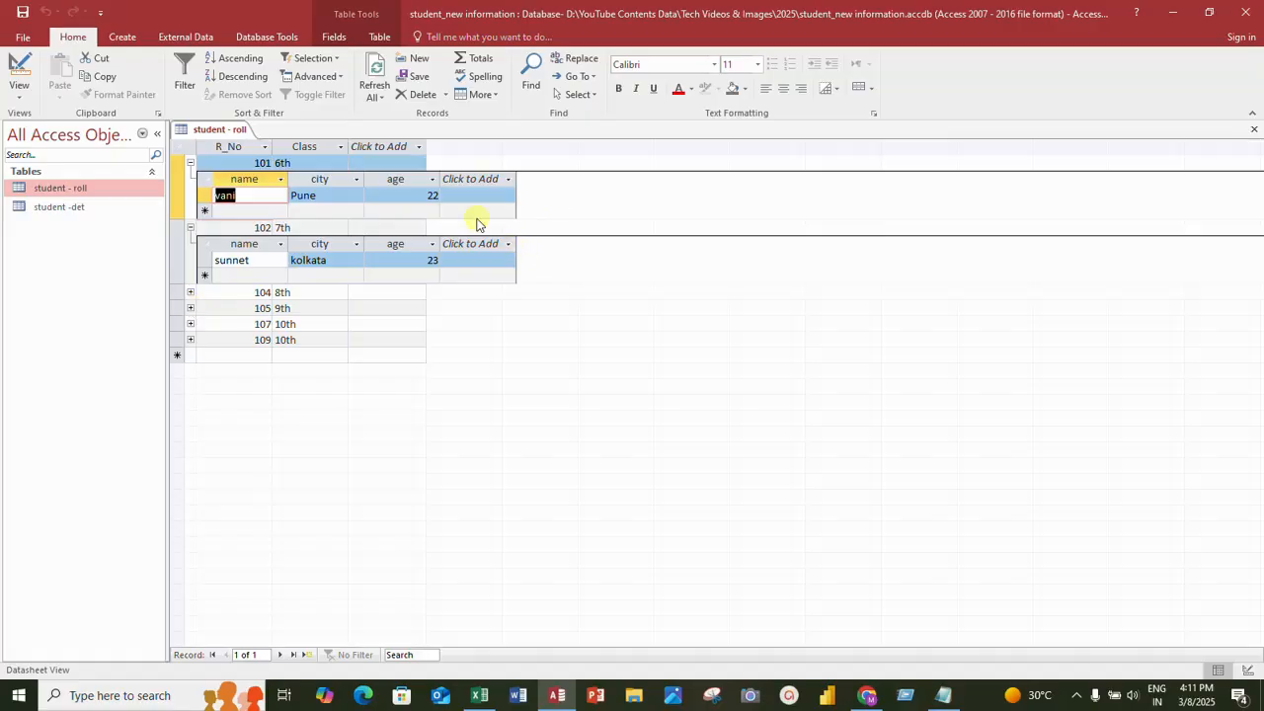
{"action": "left_click", "coordinate": [191, 163]}
{"action": "left_click", "coordinate": [190, 178]}
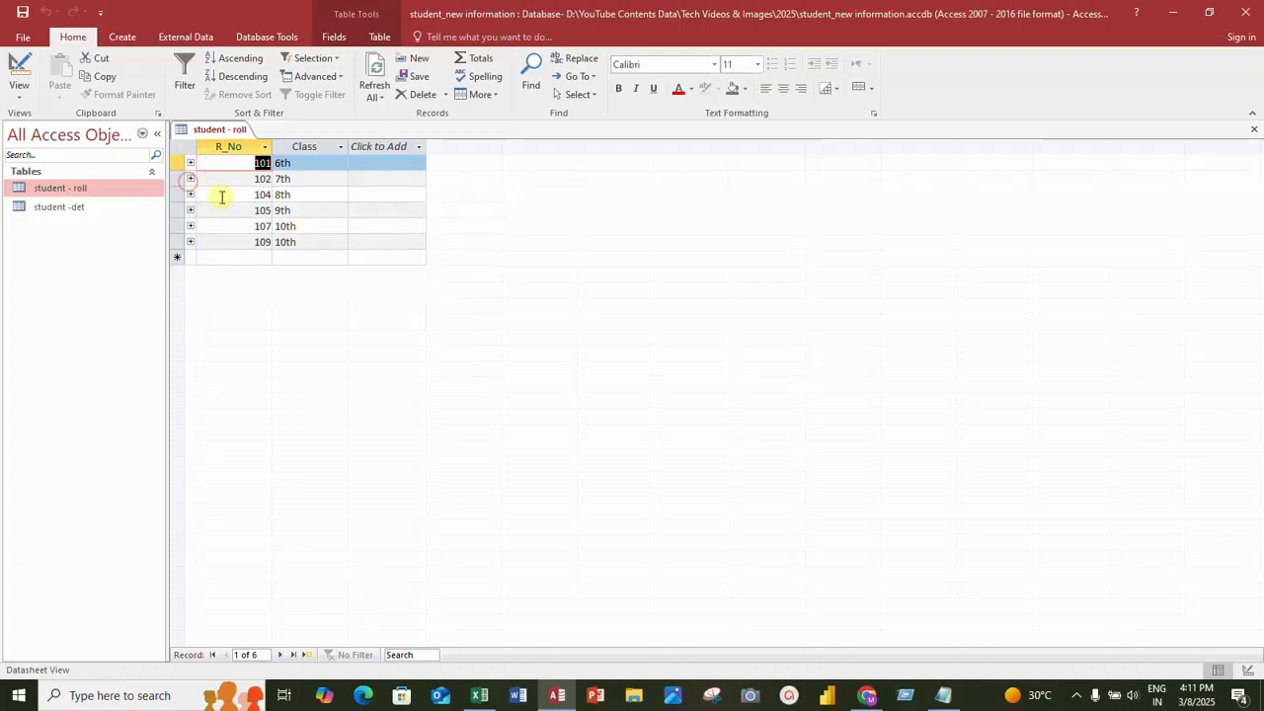
{"action": "right_click", "coordinate": [221, 130]}
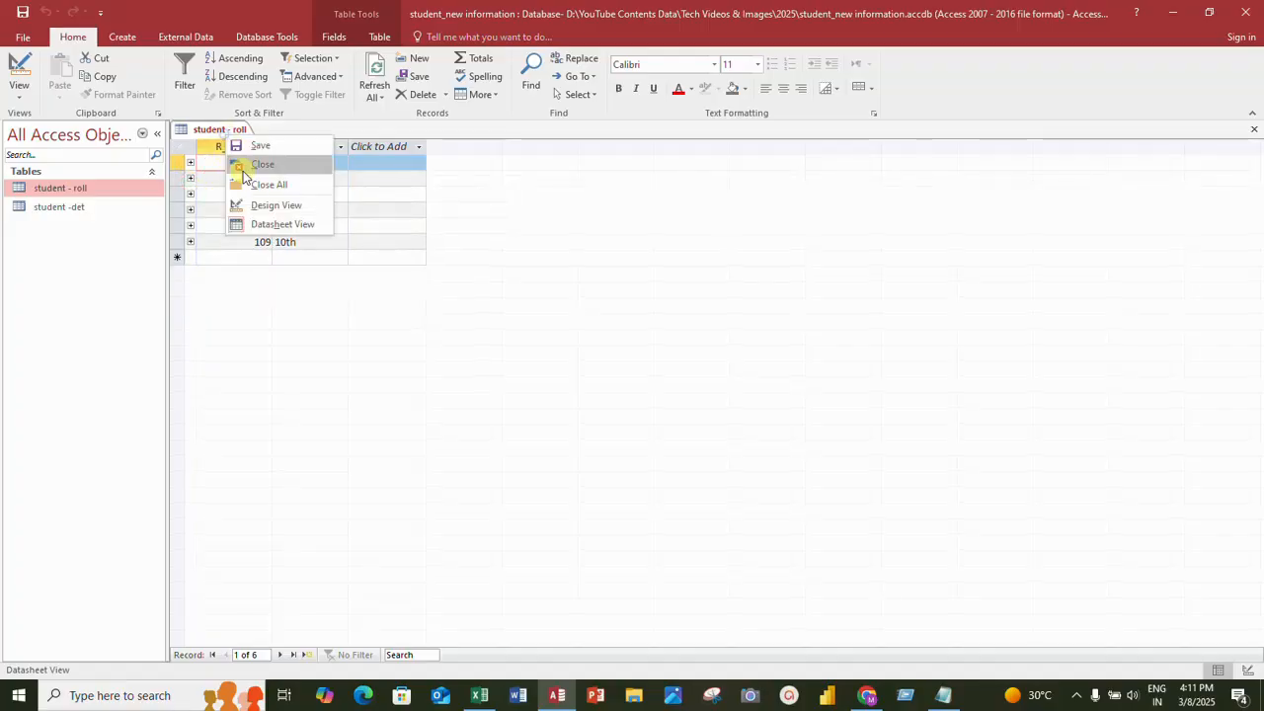
{"action": "left_click", "coordinate": [268, 167]}
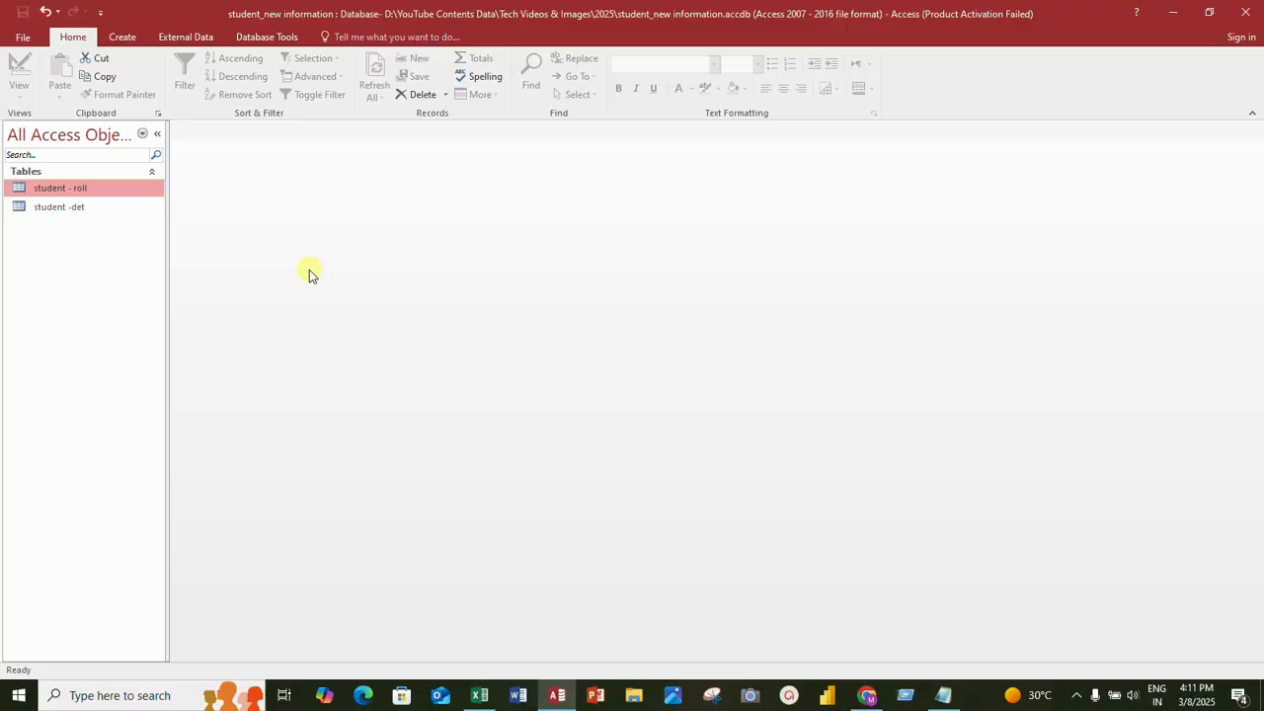
Start a new query in design view and add the student -det table followed by the student - roll table
{"action": "left_click", "coordinate": [182, 38]}
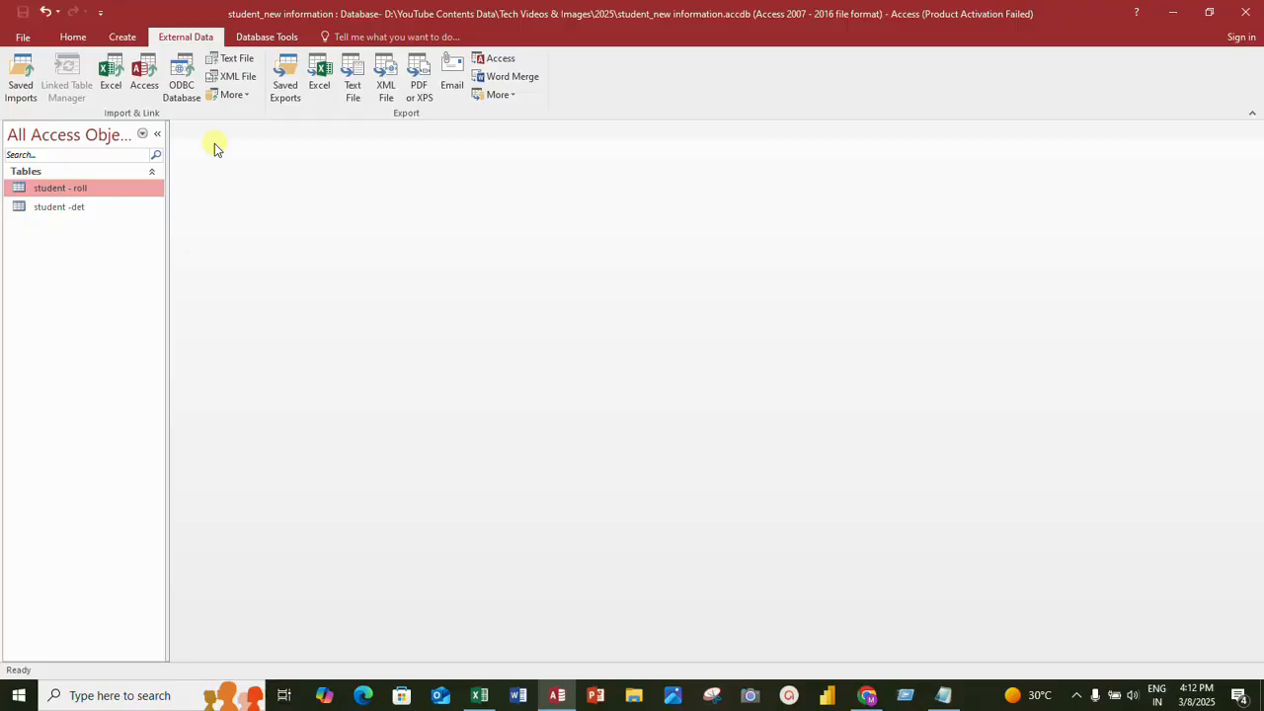
{"action": "left_click", "coordinate": [116, 37]}
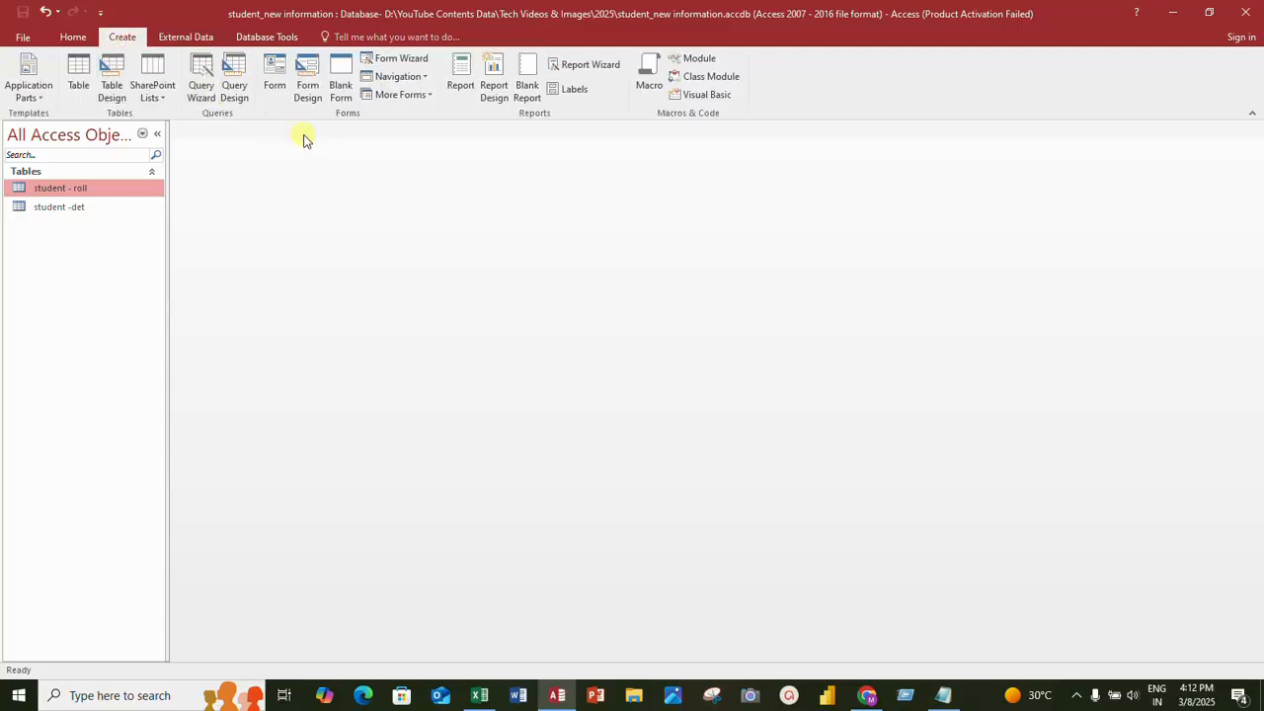
{"action": "left_click", "coordinate": [244, 99]}
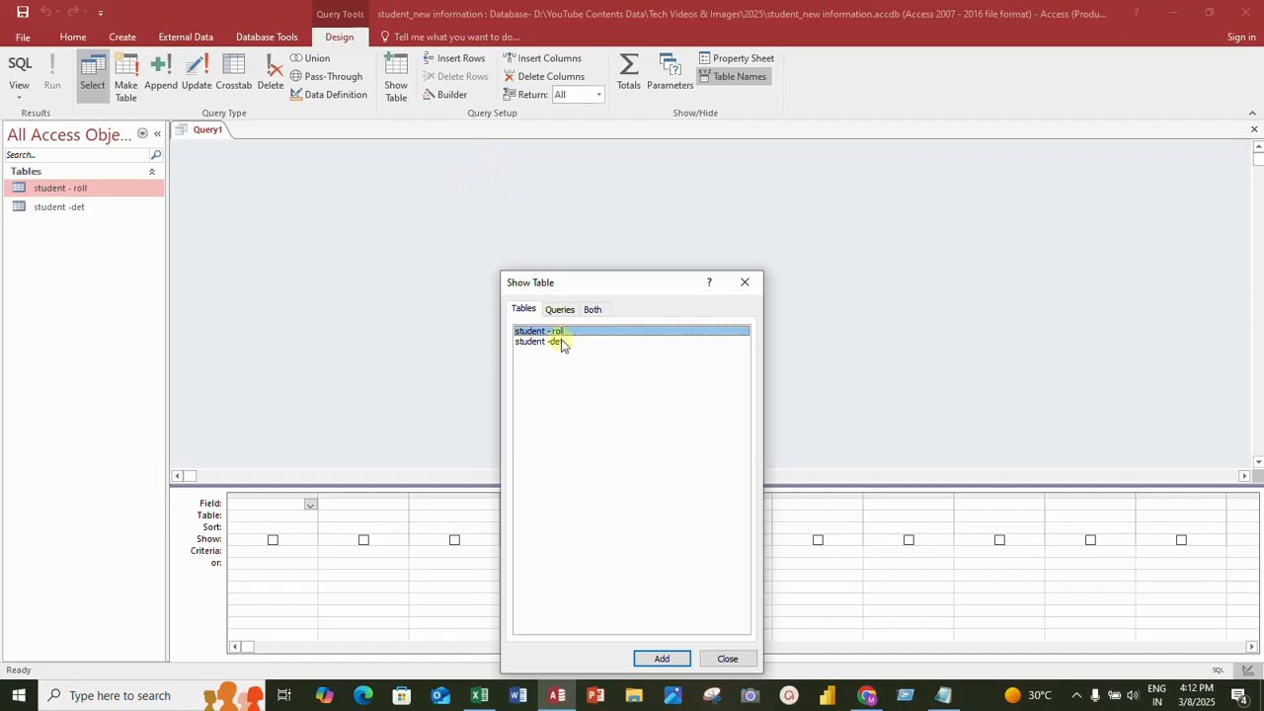
{"action": "left_click", "coordinate": [550, 344], "text": "shift"}
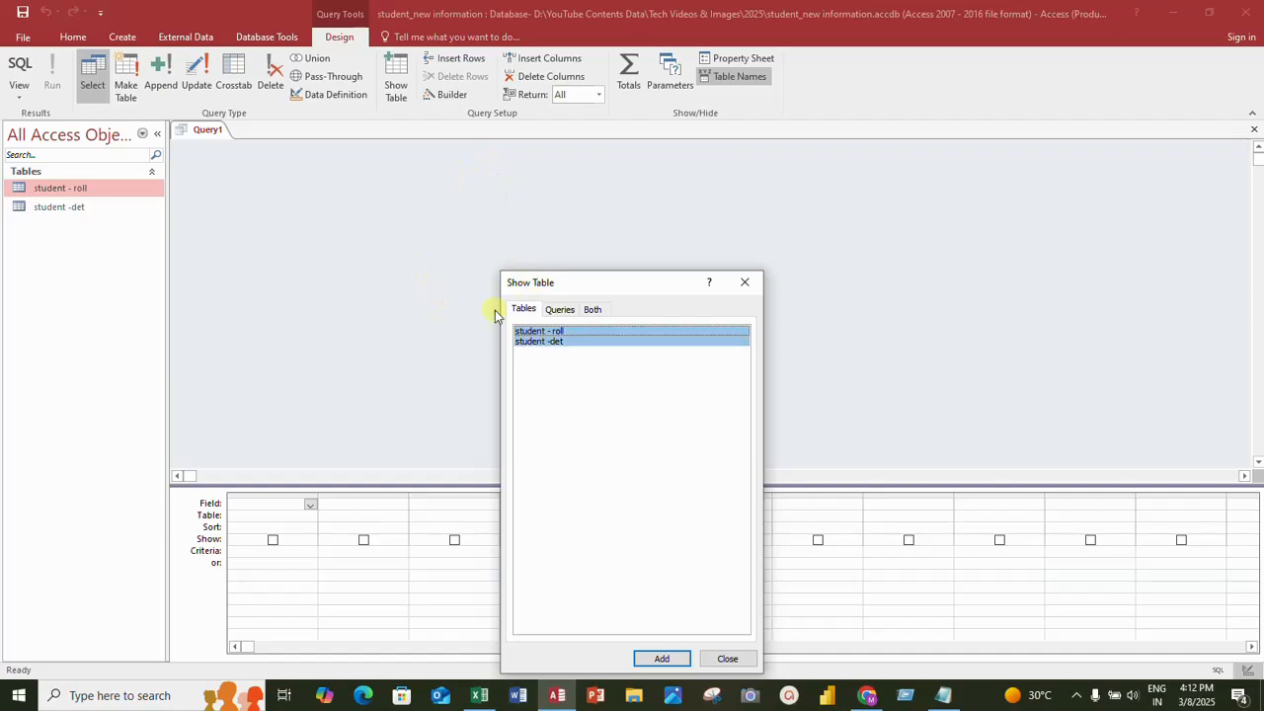
{"action": "left_click", "coordinate": [584, 341]}
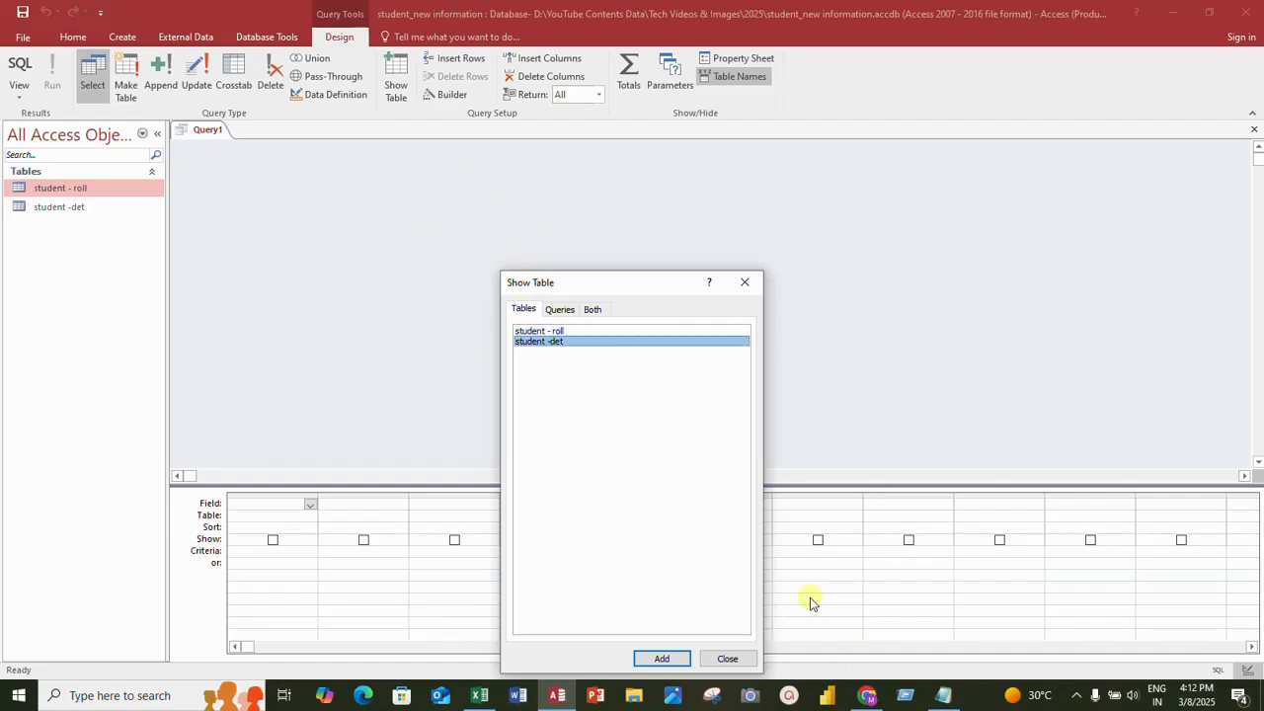
{"action": "left_click", "coordinate": [662, 659]}
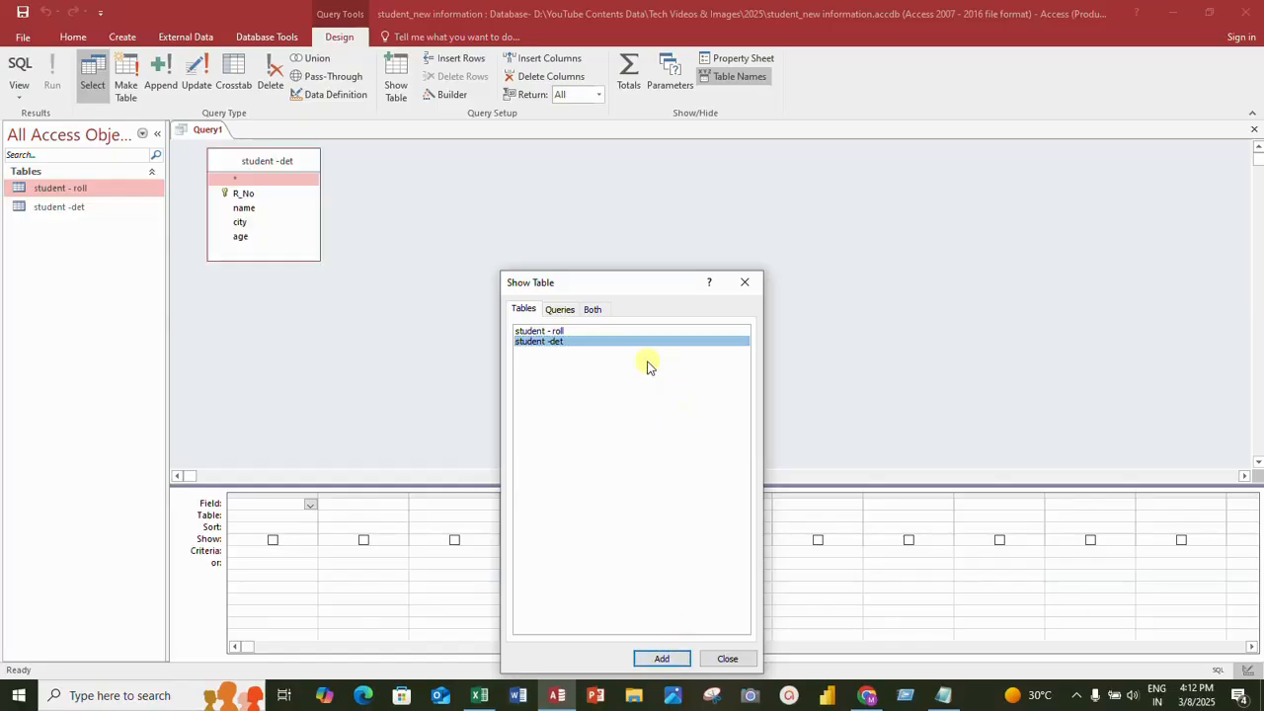
{"action": "left_click", "coordinate": [579, 332]}
{"action": "left_click", "coordinate": [675, 661]}
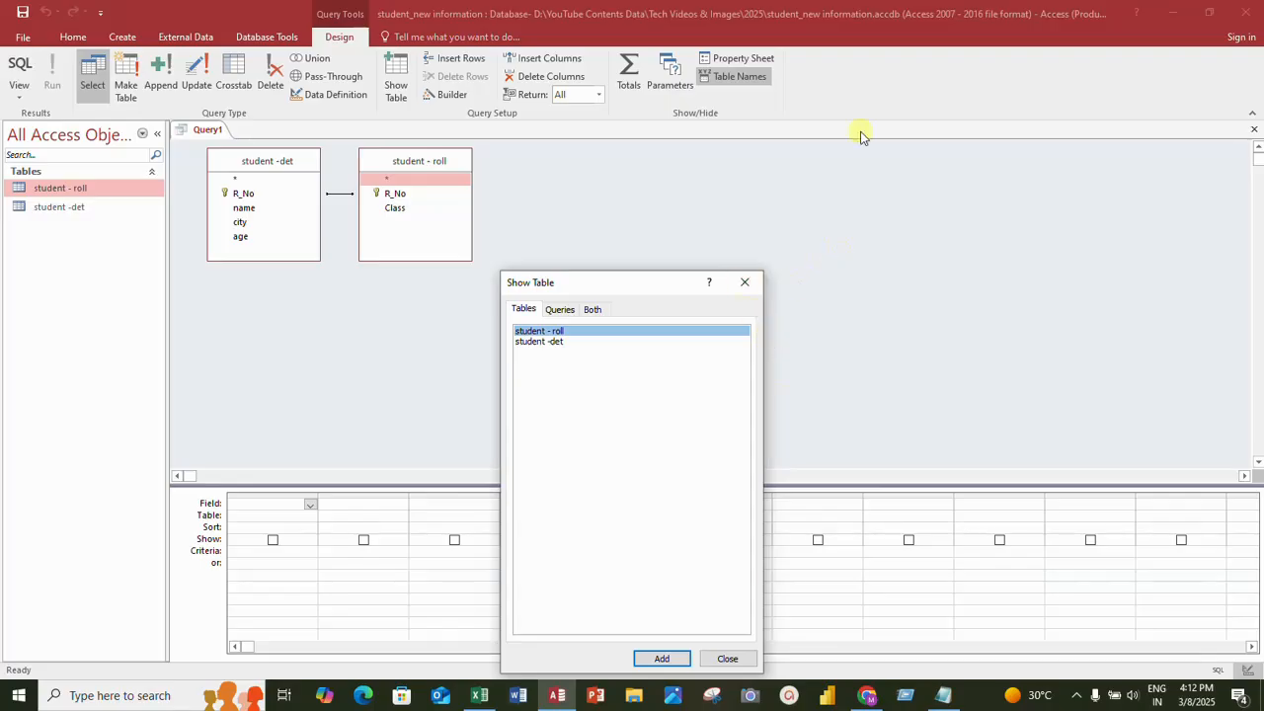
{"action": "left_click", "coordinate": [748, 284]}
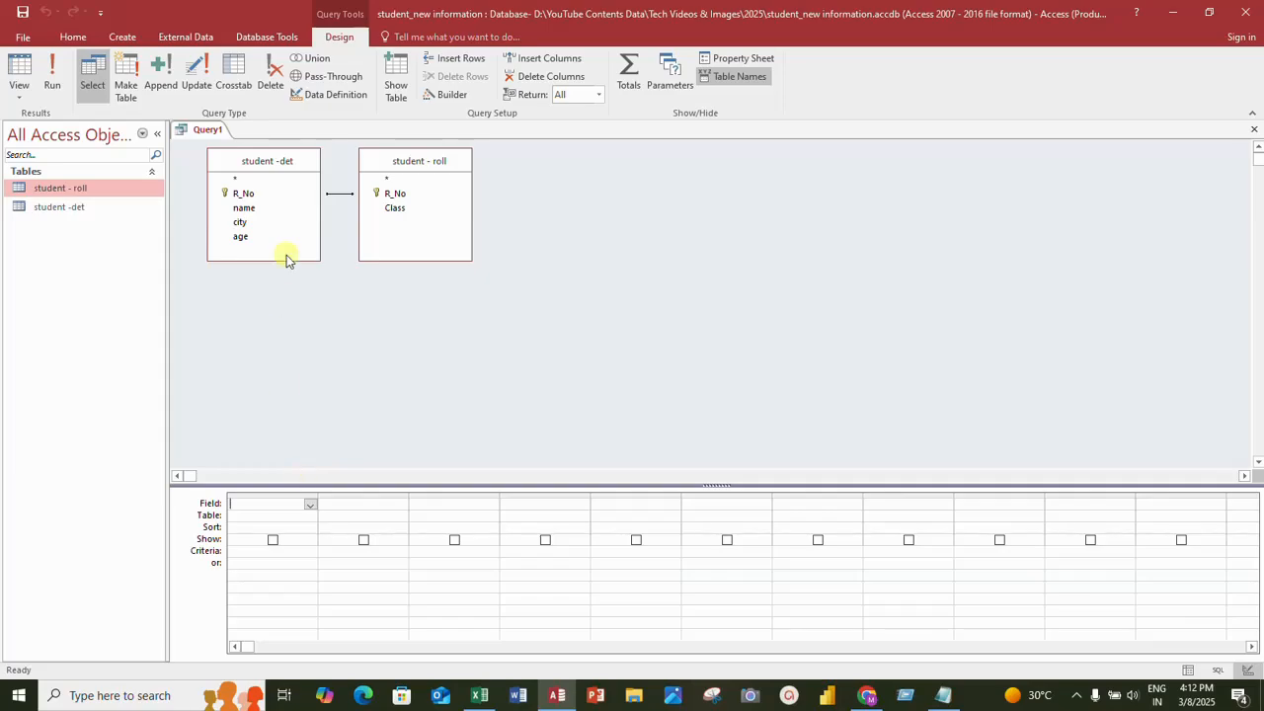
Add the R_No, name, city and age fields from student -det and the Class field from student - roll to the query
{"action": "left_click", "coordinate": [266, 194]}
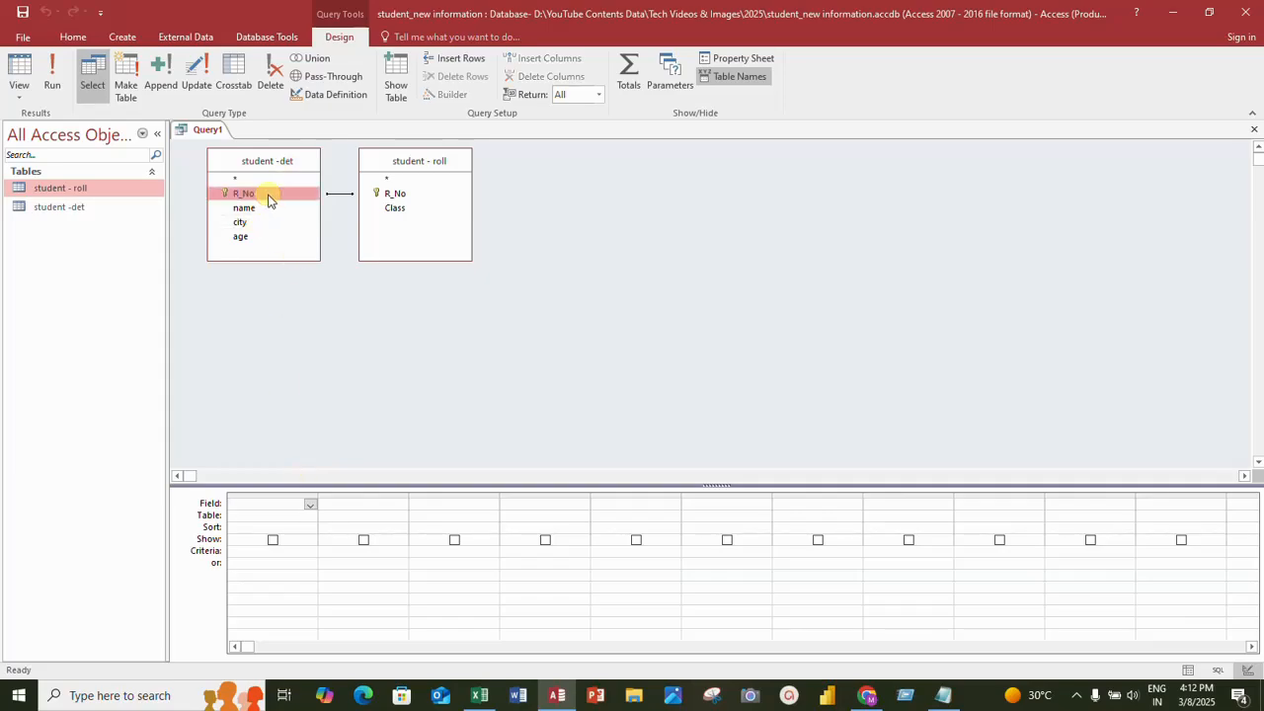
{"action": "double_click", "coordinate": [271, 198]}
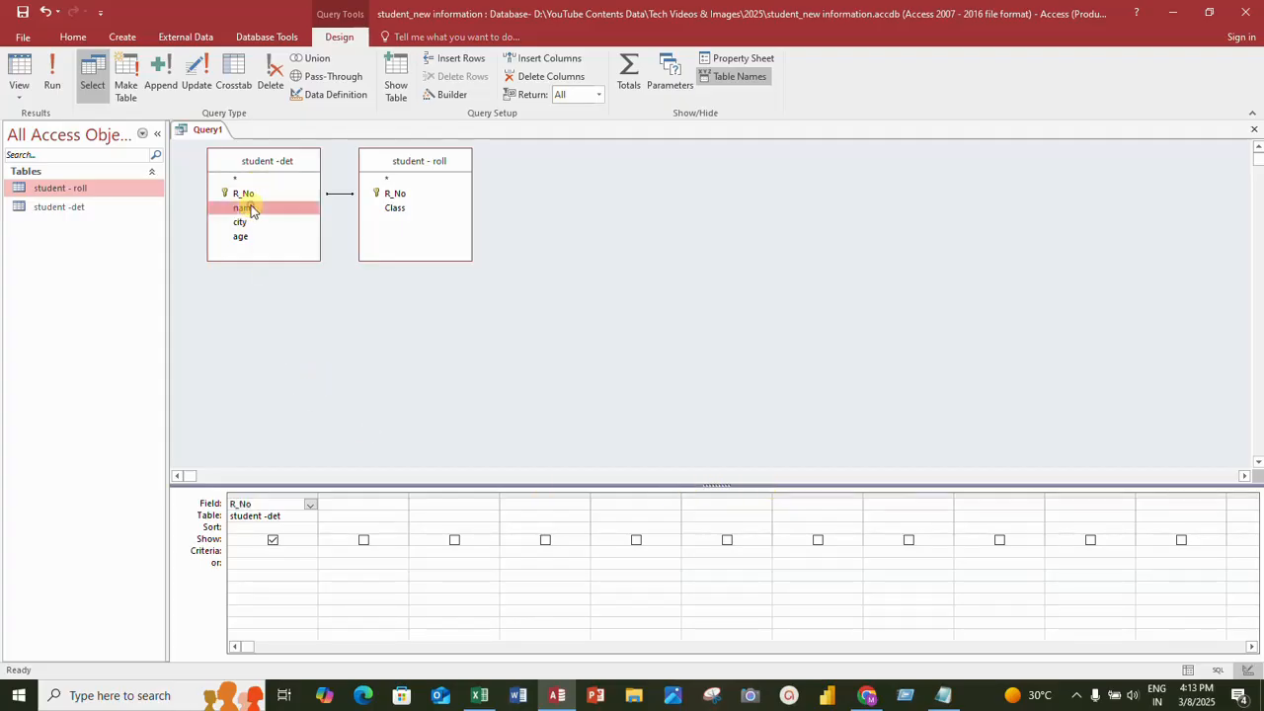
{"action": "double_click", "coordinate": [247, 208]}
{"action": "double_click", "coordinate": [262, 227]}
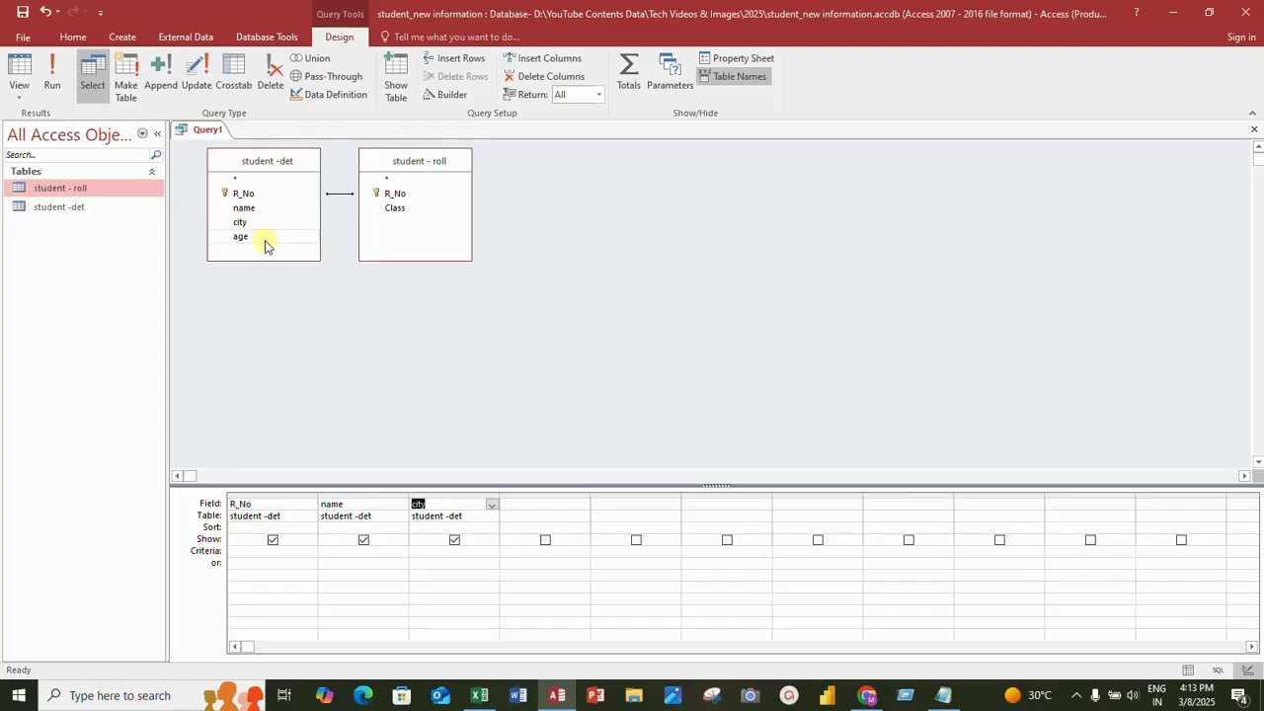
{"action": "double_click", "coordinate": [264, 240]}
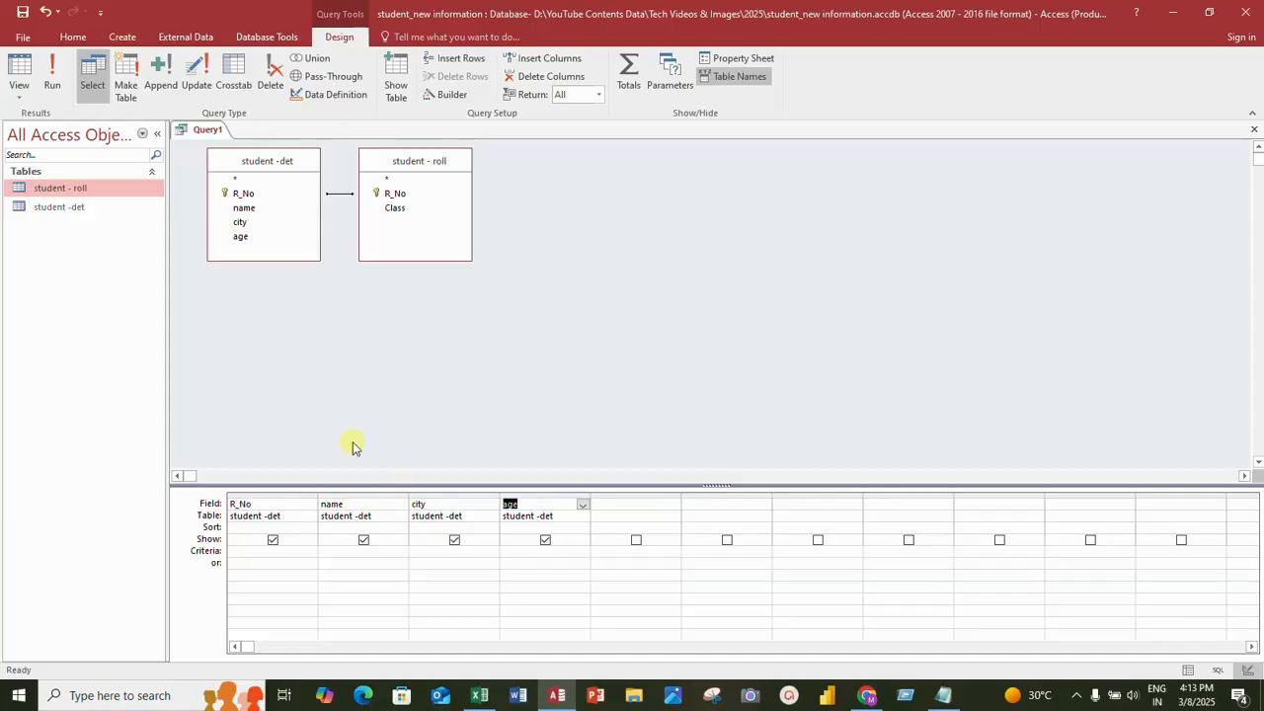
{"action": "left_click", "coordinate": [397, 197]}
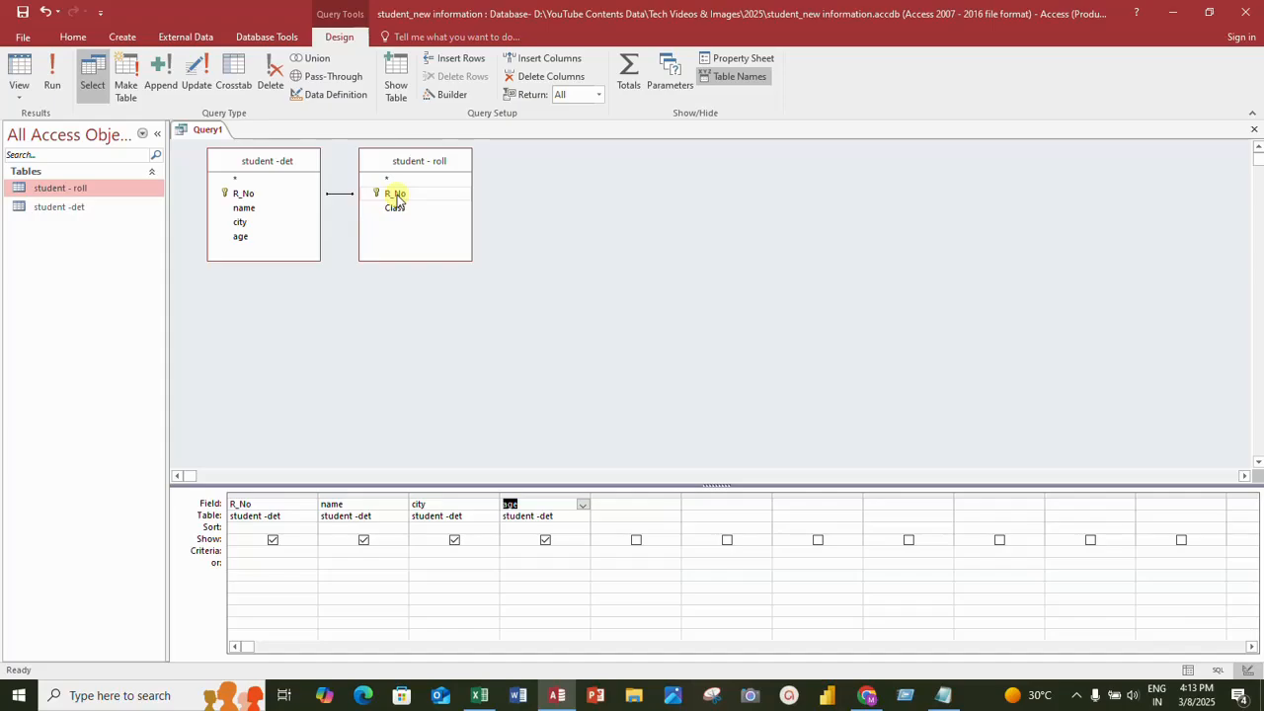
{"action": "left_click", "coordinate": [398, 208]}
{"action": "double_click", "coordinate": [398, 208]}
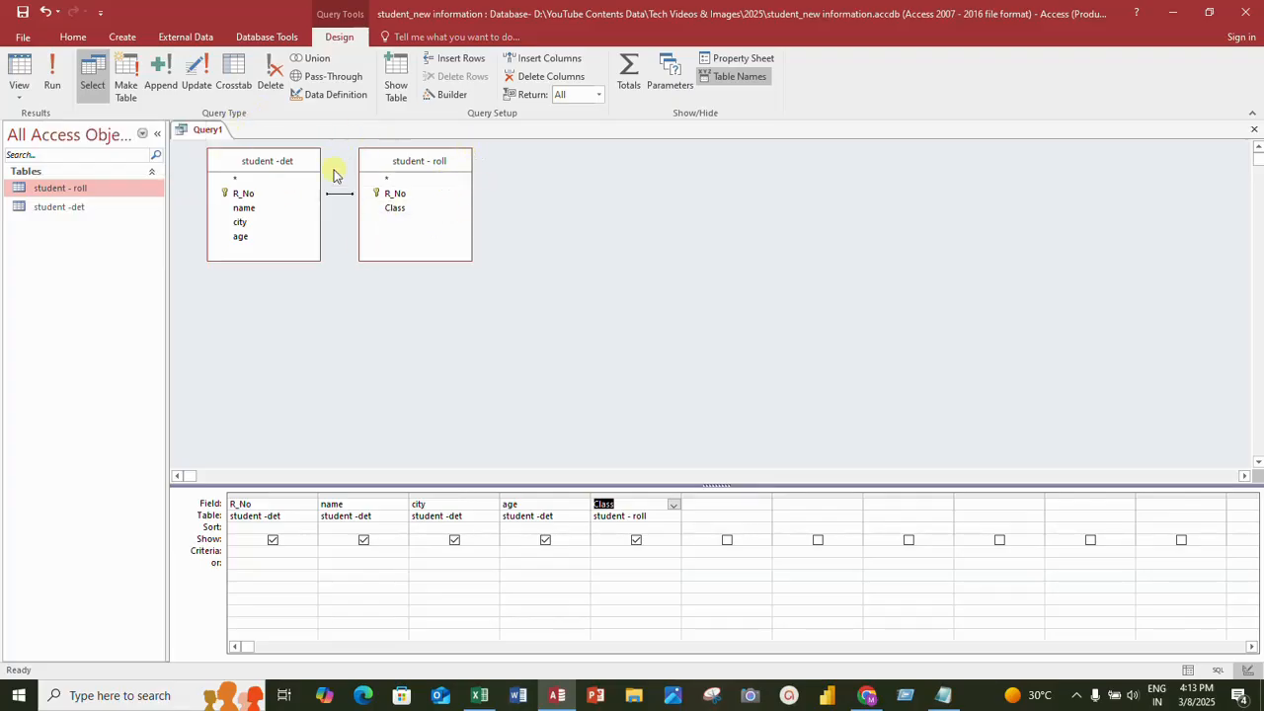
Close the new query without saving its design
{"action": "right_click", "coordinate": [205, 129]}
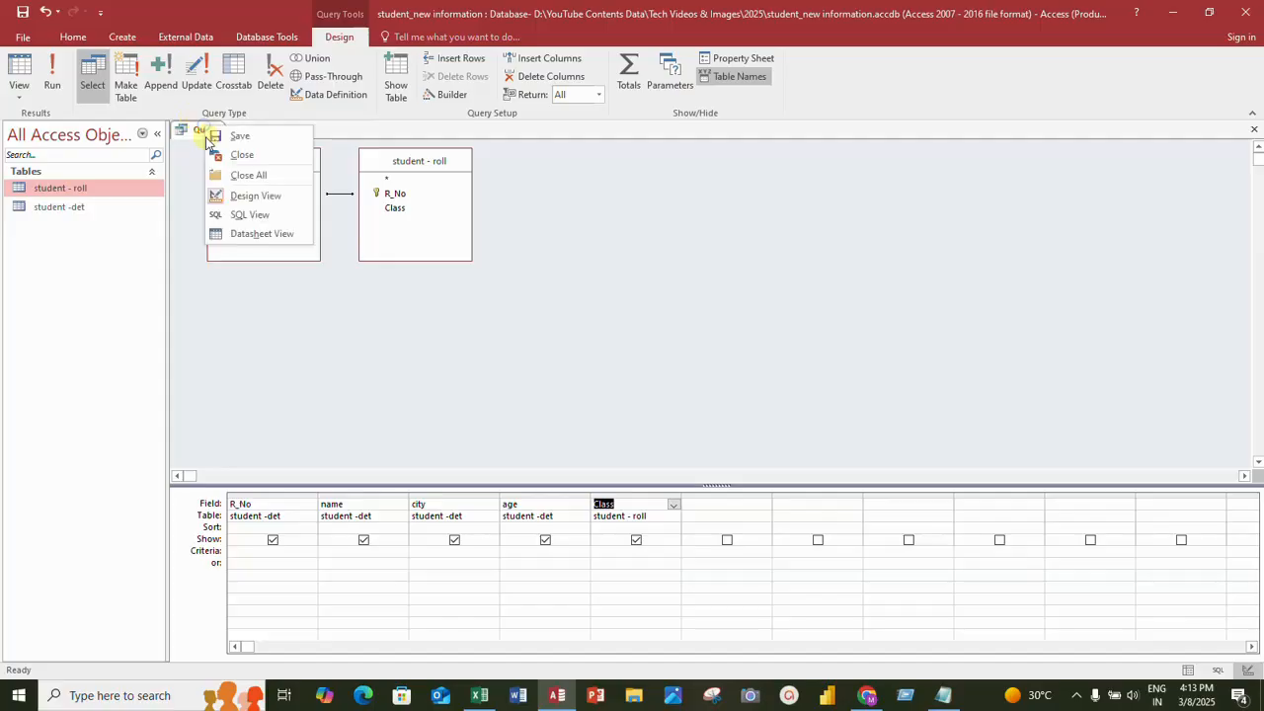
{"action": "left_click", "coordinate": [247, 159]}
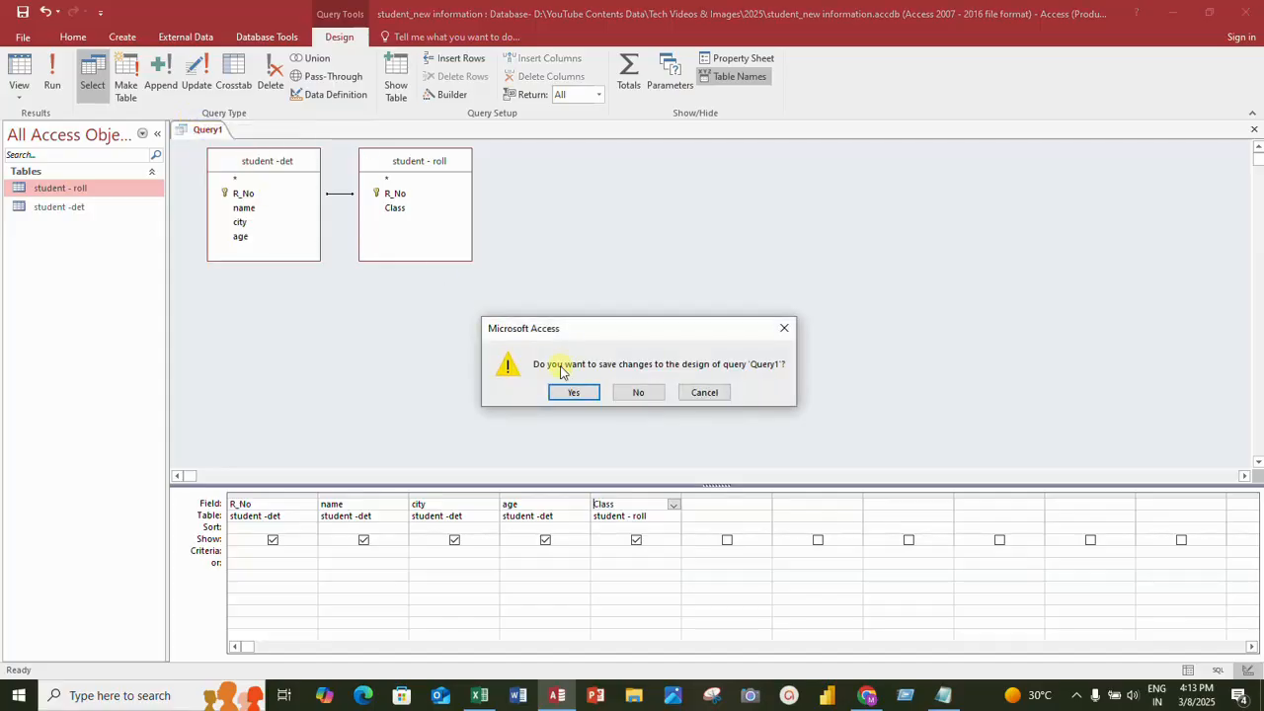
{"action": "left_click", "coordinate": [639, 394]}
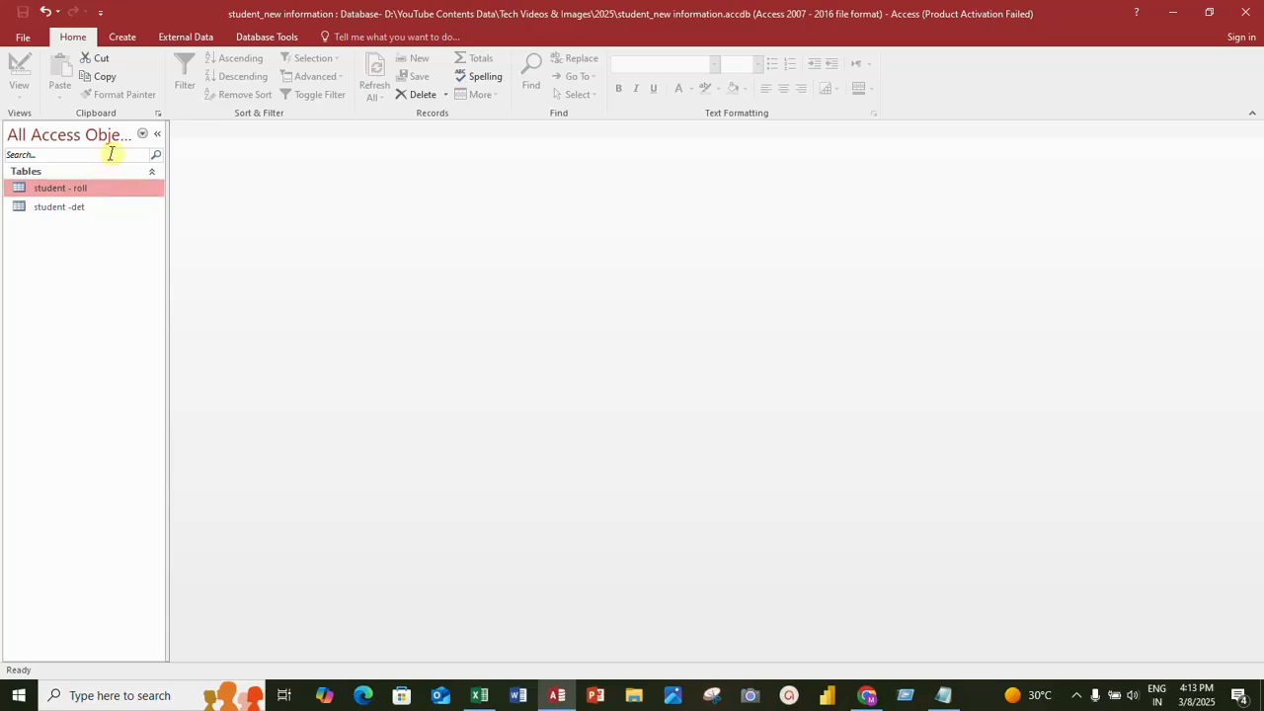
Open the relationships layout, check the Inner join example sheet in the Excel student workbook, and return to Access
{"action": "left_click", "coordinate": [268, 37]}
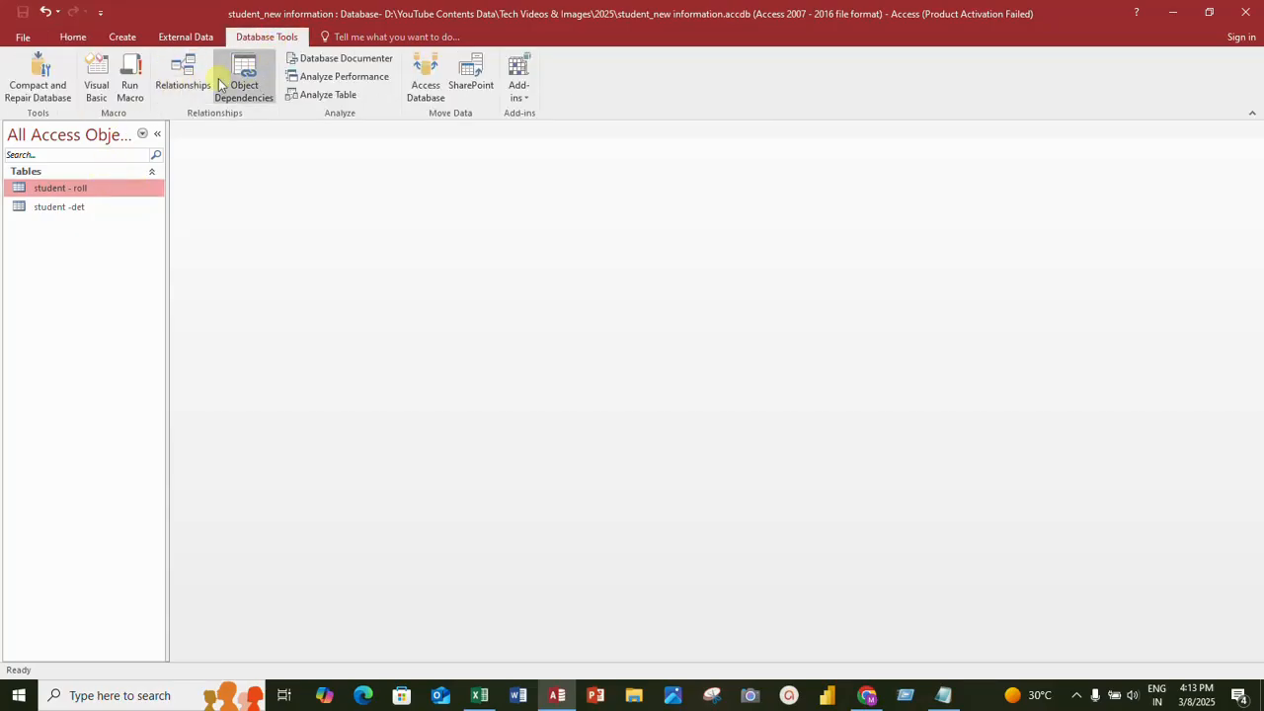
{"action": "left_click", "coordinate": [183, 77]}
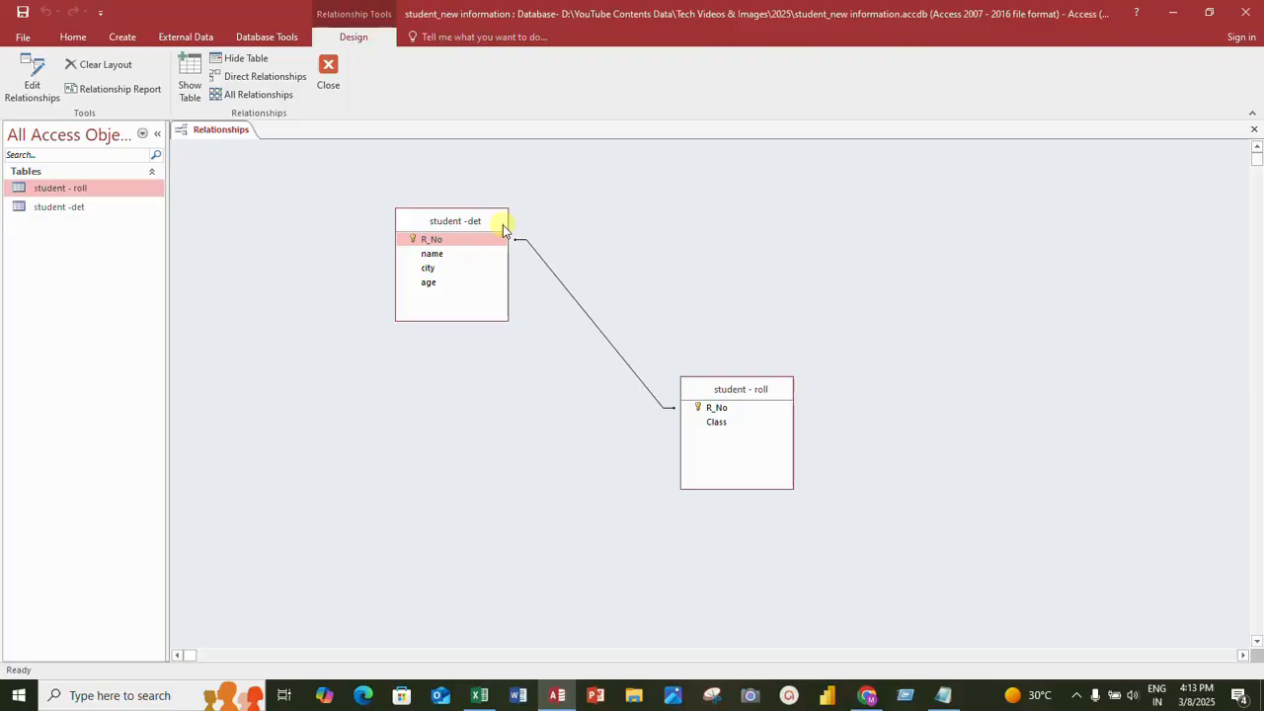
{"action": "right_click", "coordinate": [551, 268]}
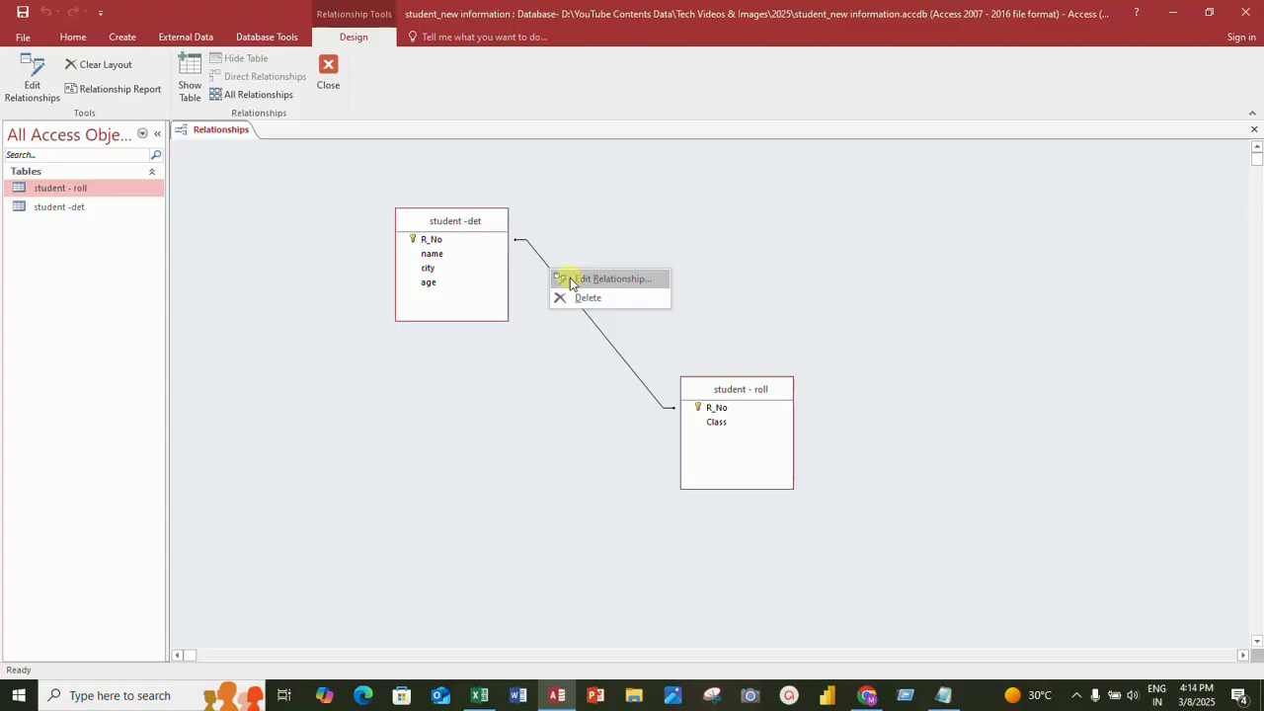
{"action": "left_click", "coordinate": [479, 695]}
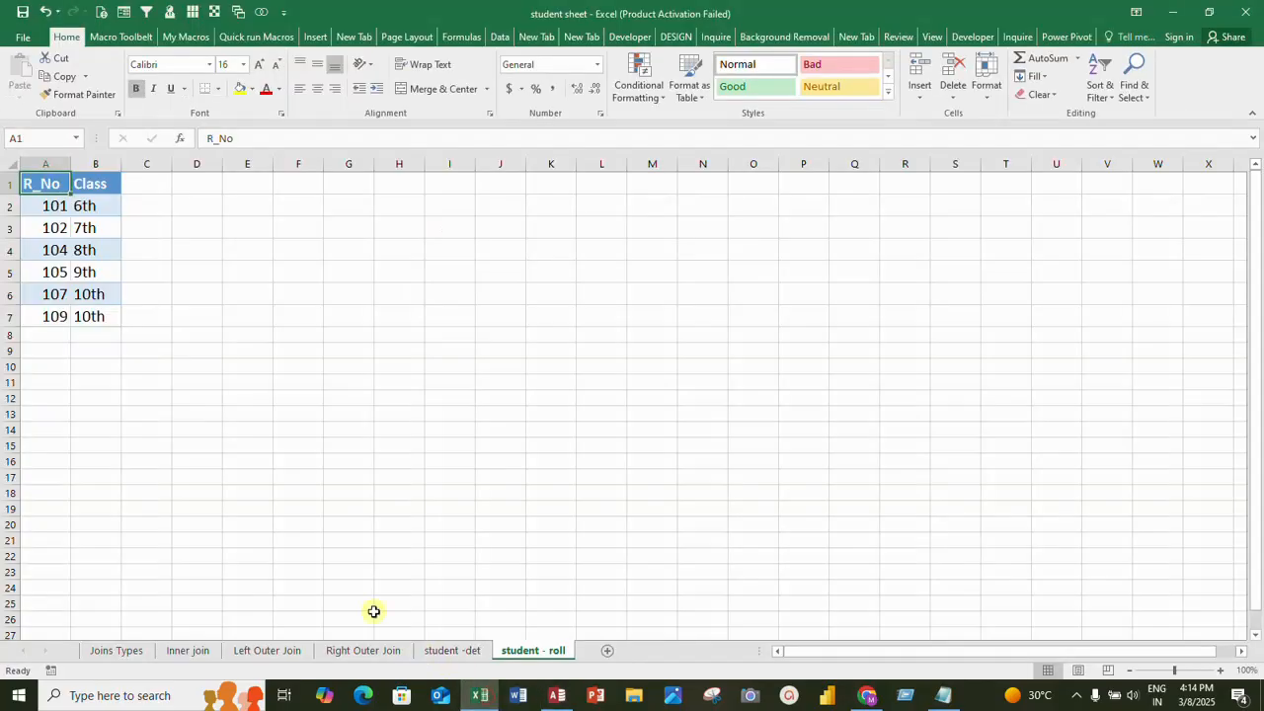
{"action": "left_click", "coordinate": [194, 649]}
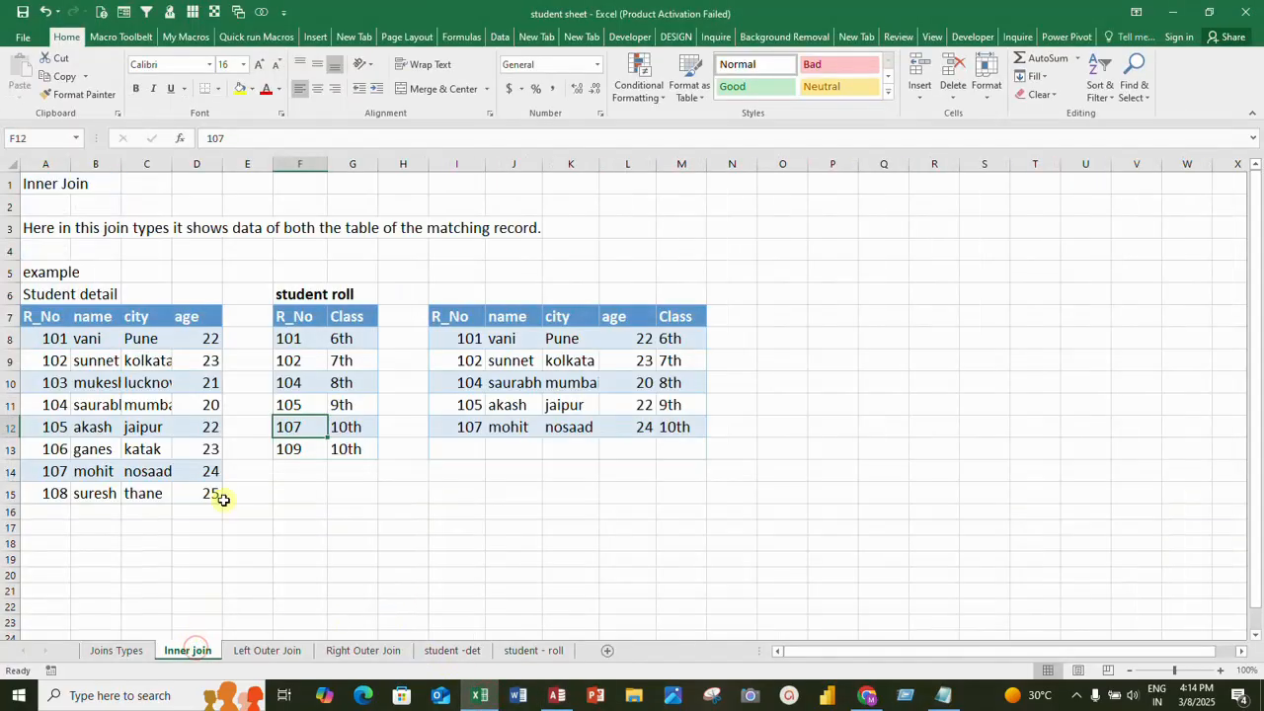
{"action": "left_click", "coordinate": [1172, 12]}
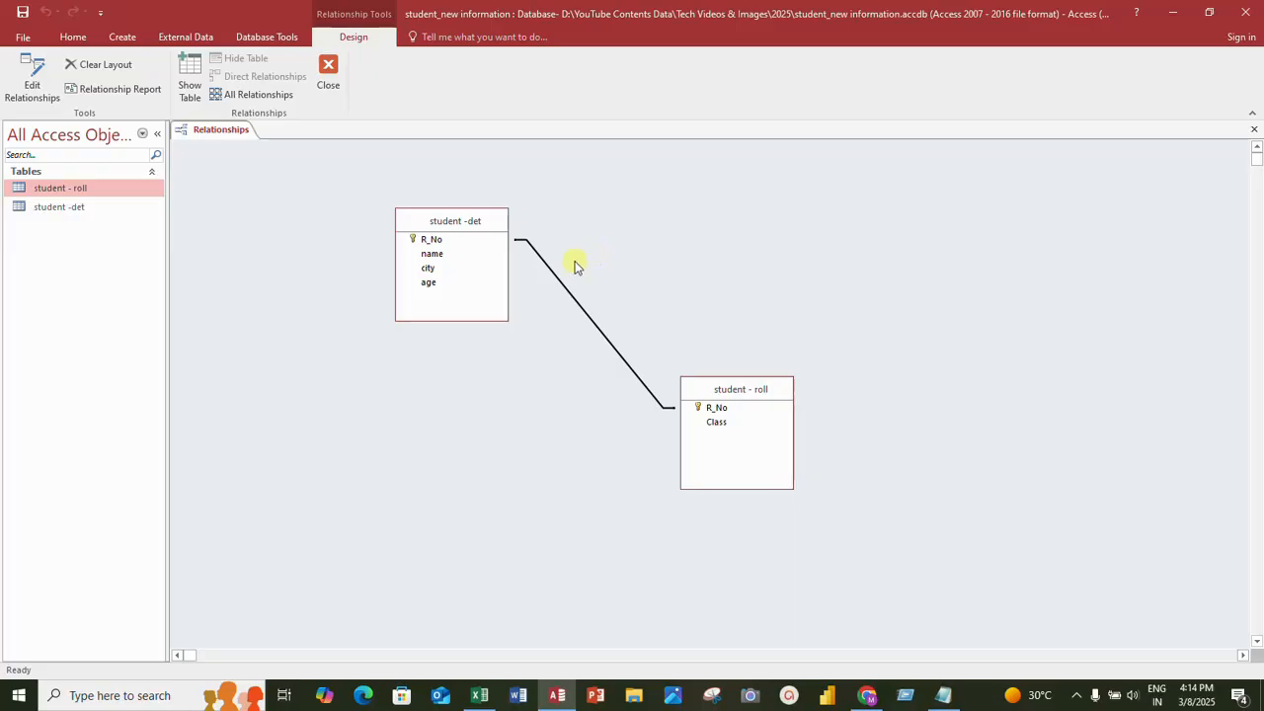
Review the join properties of the R_No relationship between student -det and student - roll, and close the relationships layout
{"action": "right_click", "coordinate": [572, 299]}
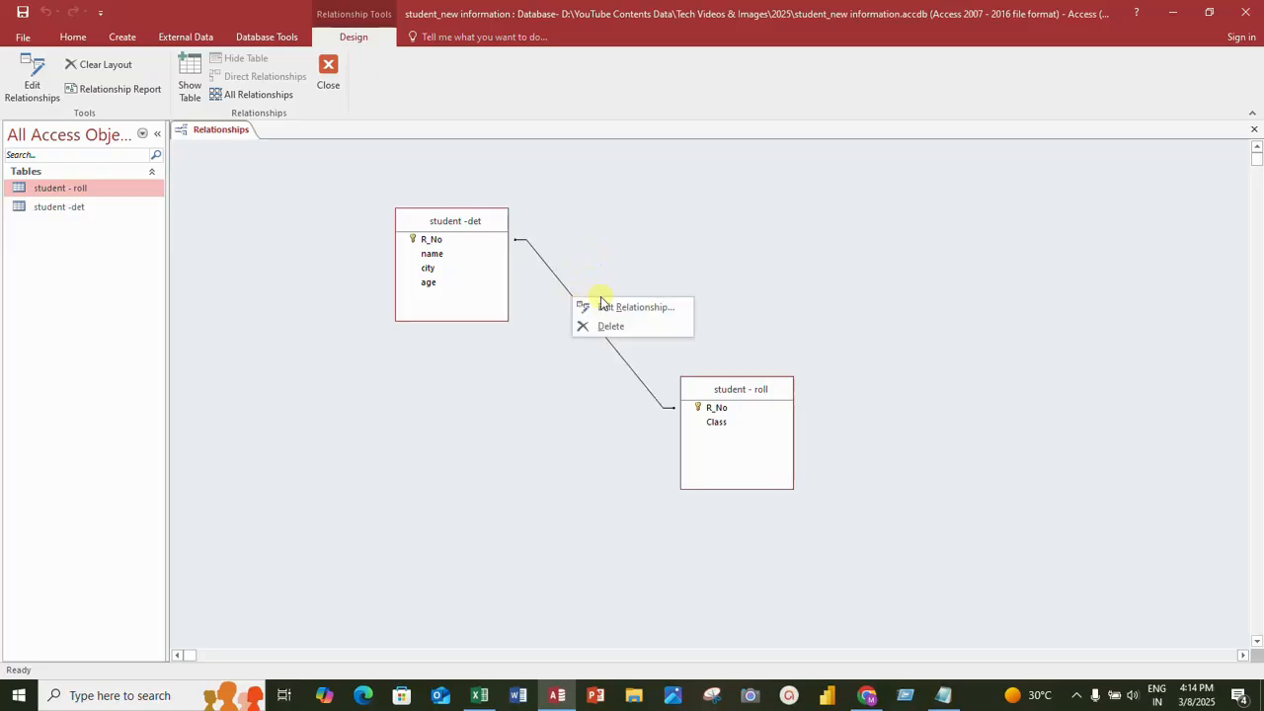
{"action": "left_click", "coordinate": [603, 305]}
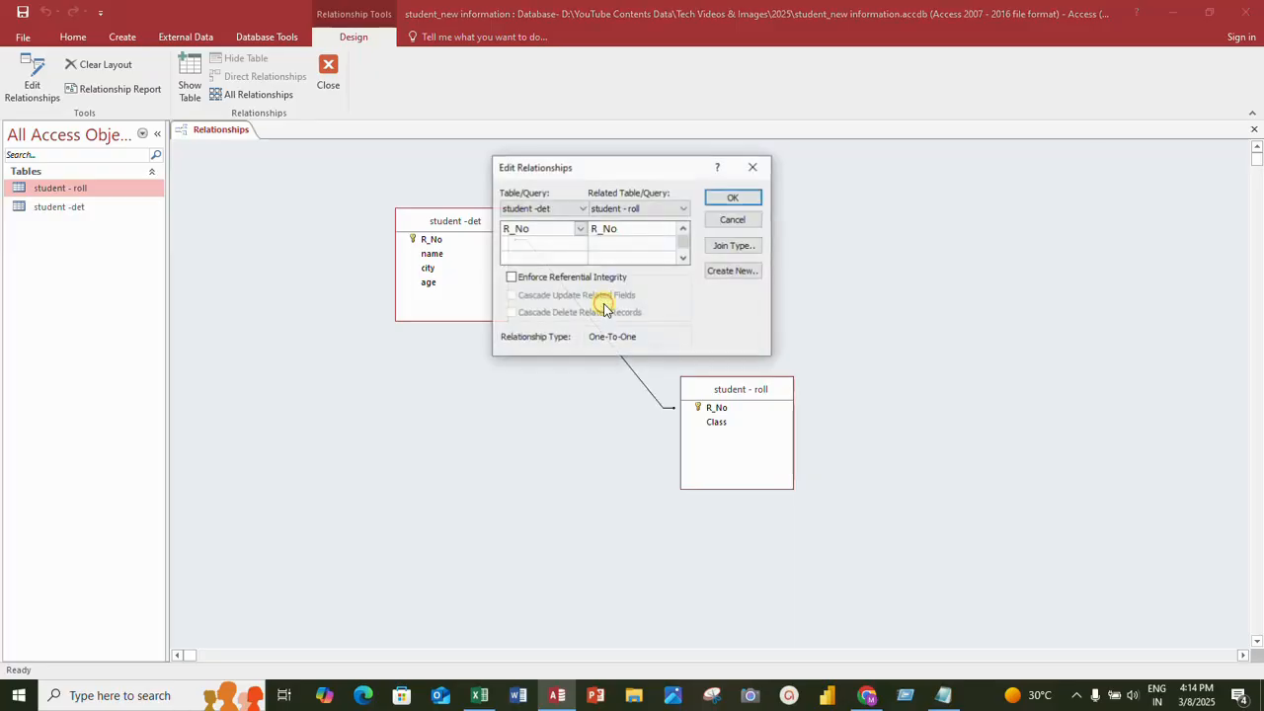
{"action": "left_click", "coordinate": [733, 246]}
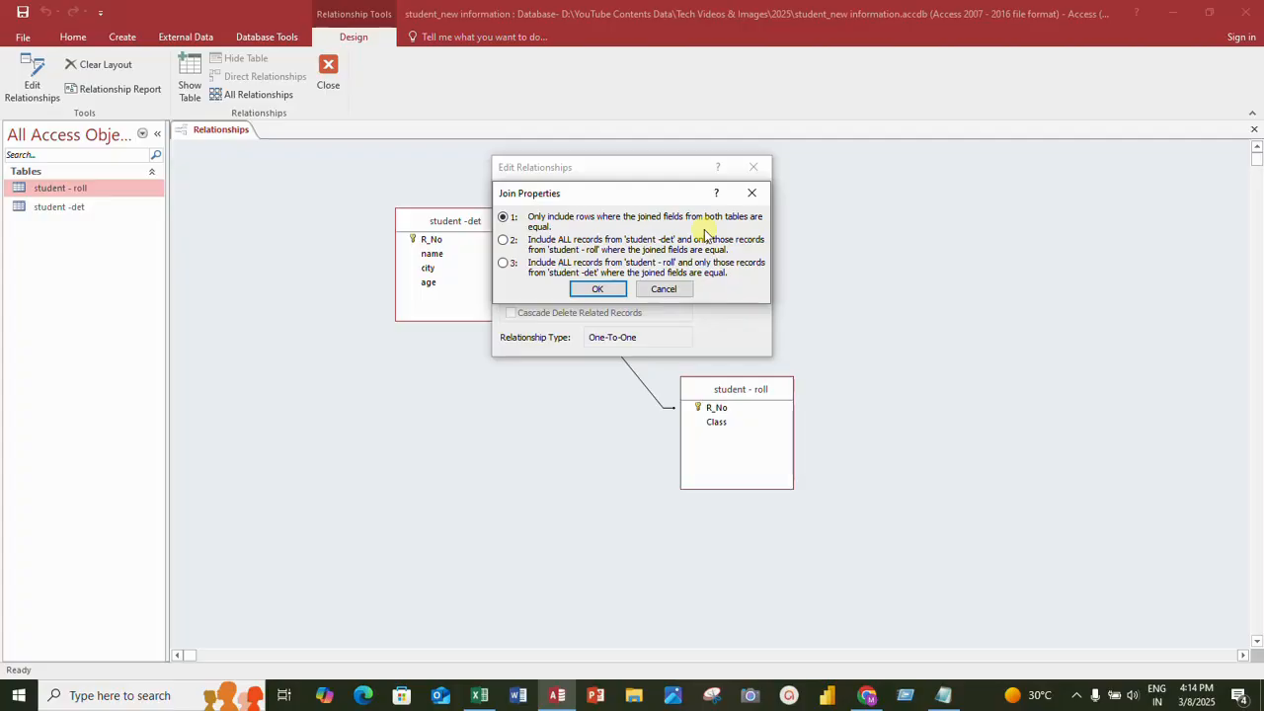
{"action": "left_click", "coordinate": [598, 288]}
{"action": "left_click", "coordinate": [757, 167]}
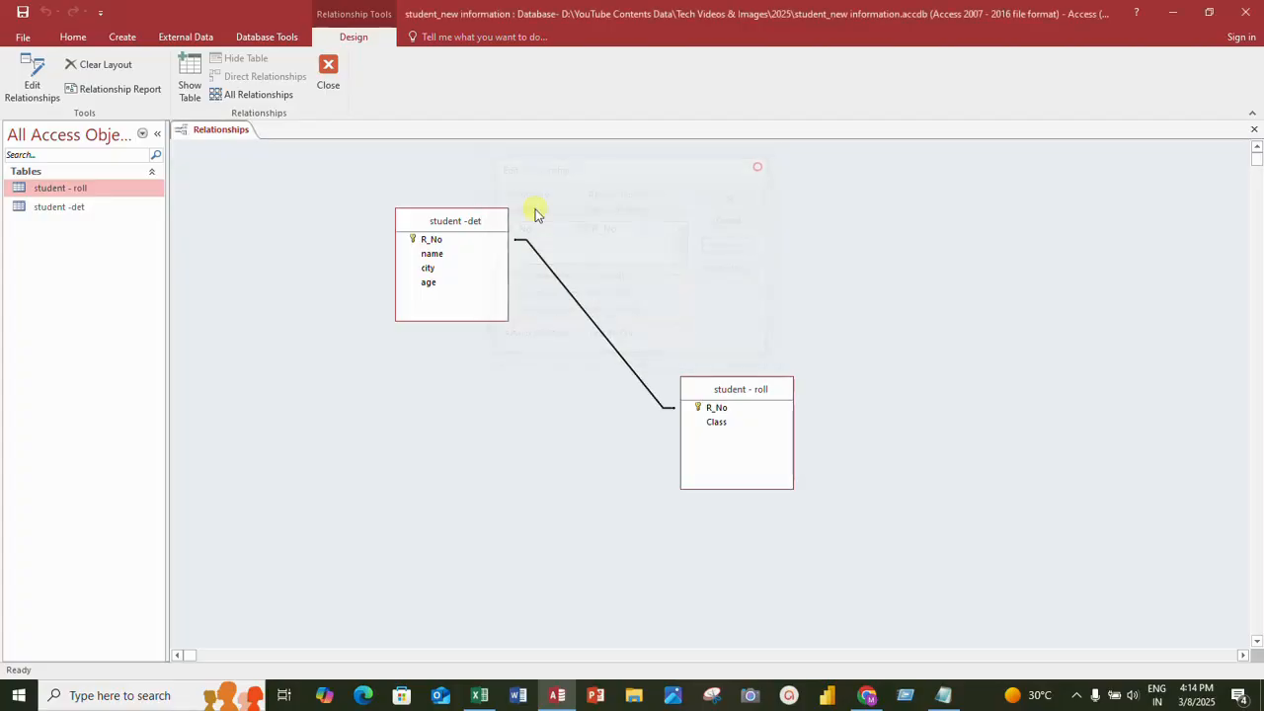
{"action": "left_click", "coordinate": [328, 74]}
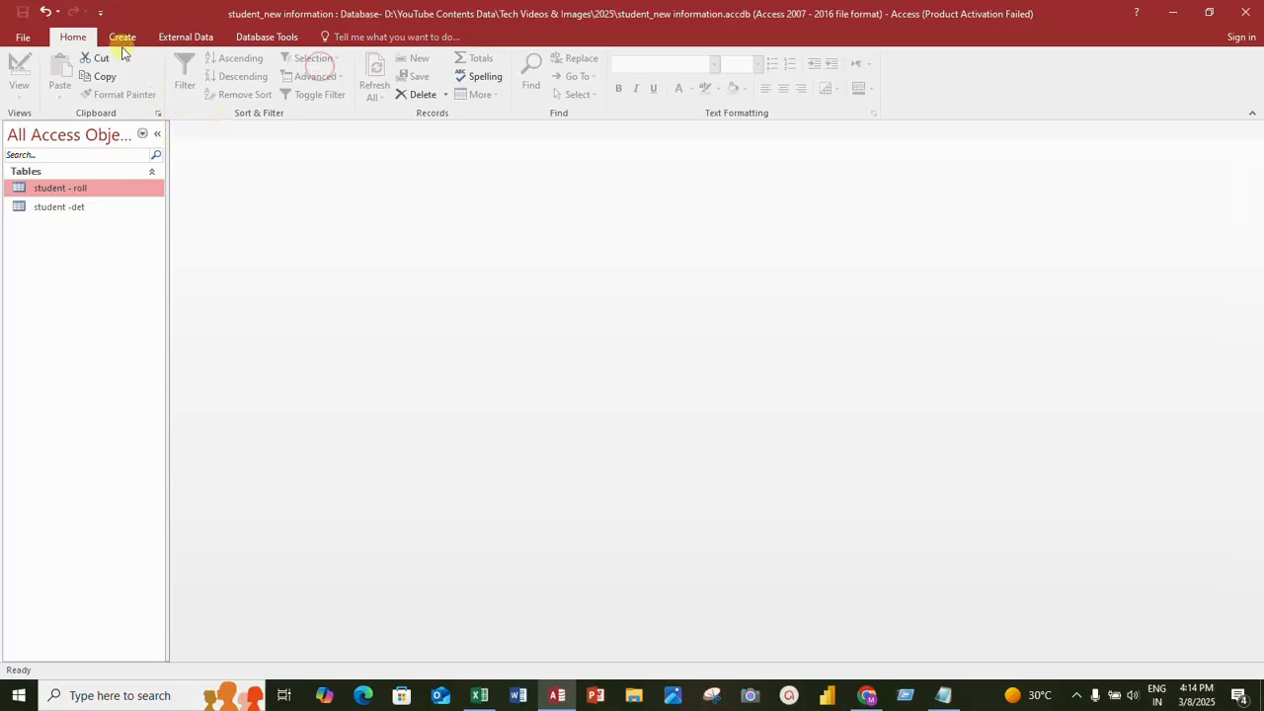
Create a new query in design view with the student -det table followed by the student - roll table
{"action": "left_click", "coordinate": [131, 36]}
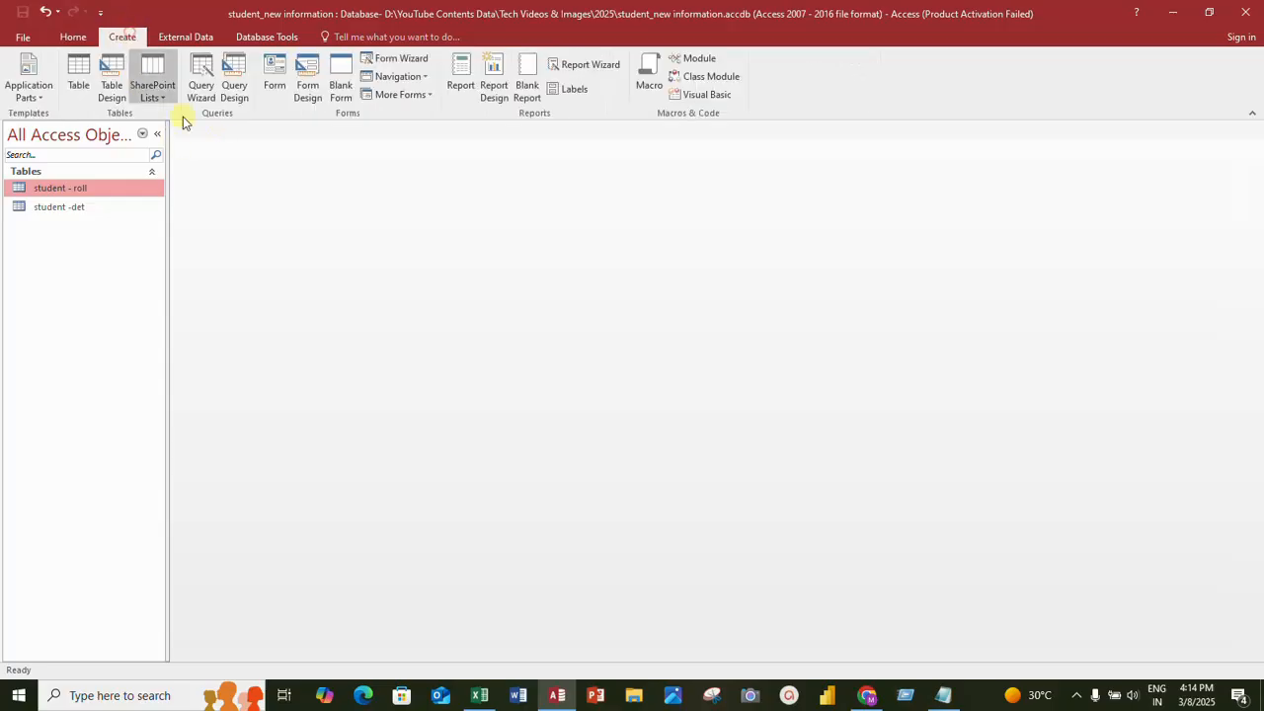
{"action": "left_click", "coordinate": [235, 88]}
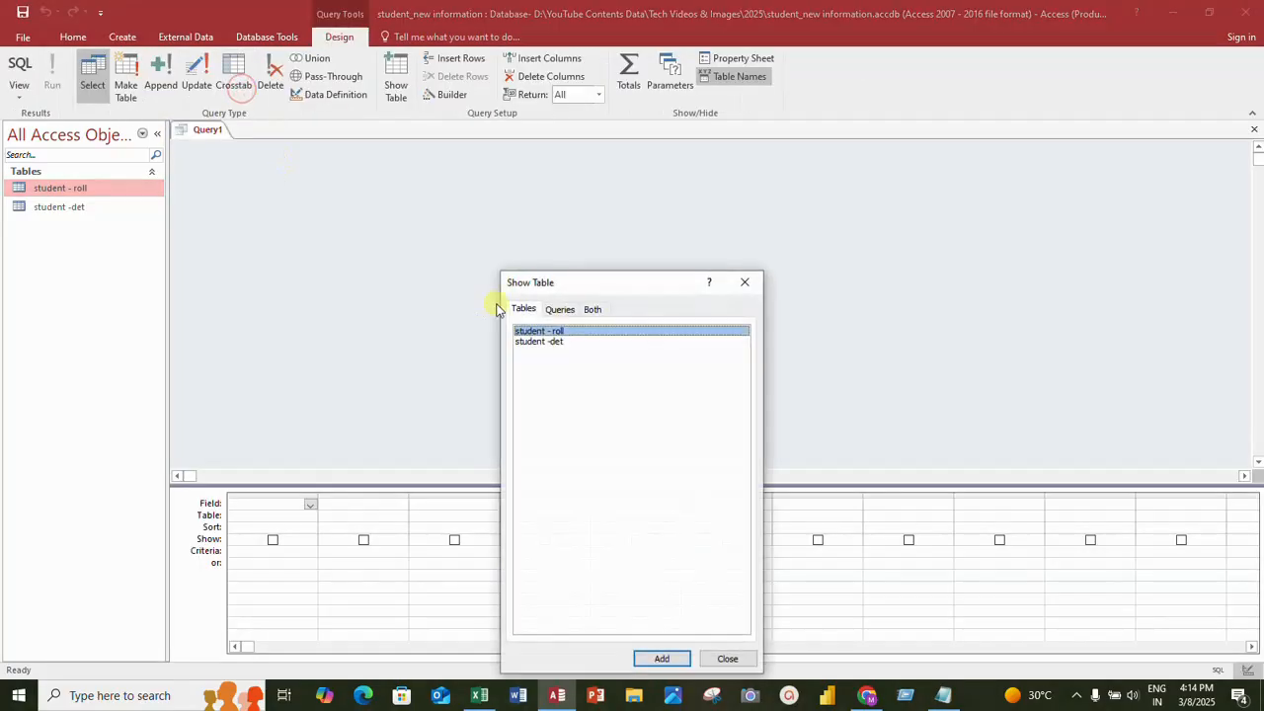
{"action": "left_click", "coordinate": [558, 342]}
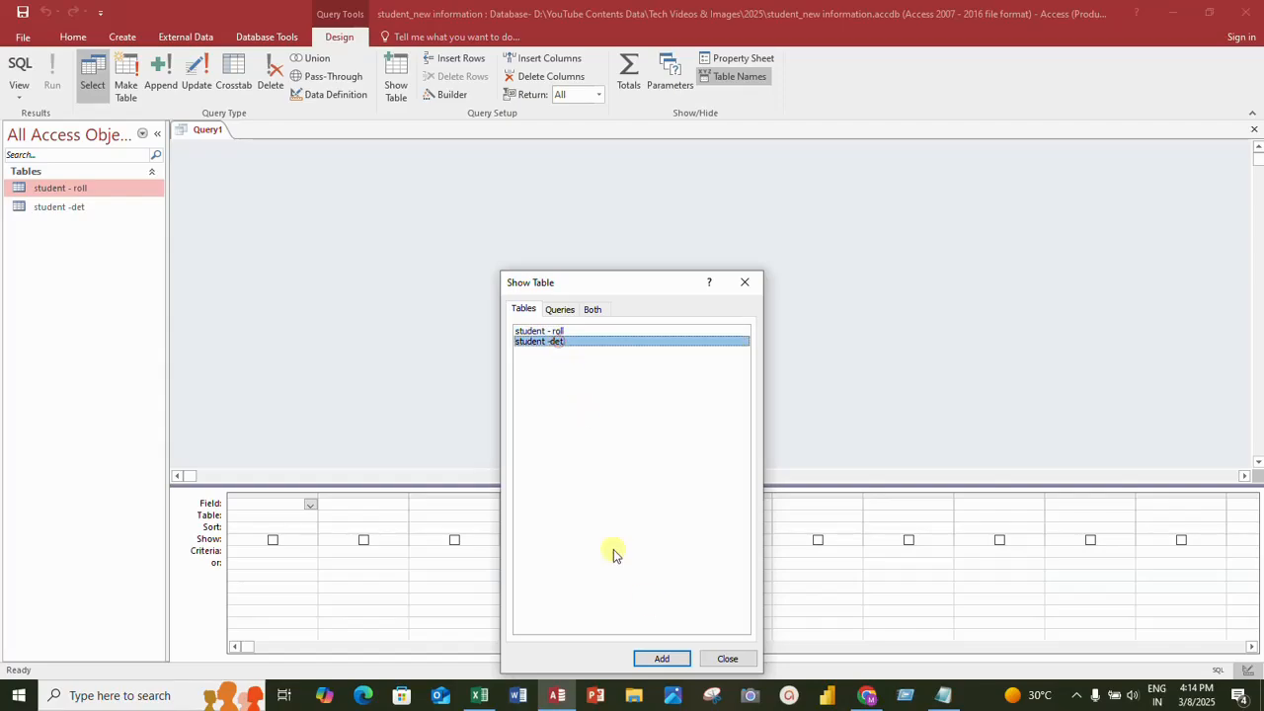
{"action": "left_click", "coordinate": [665, 662]}
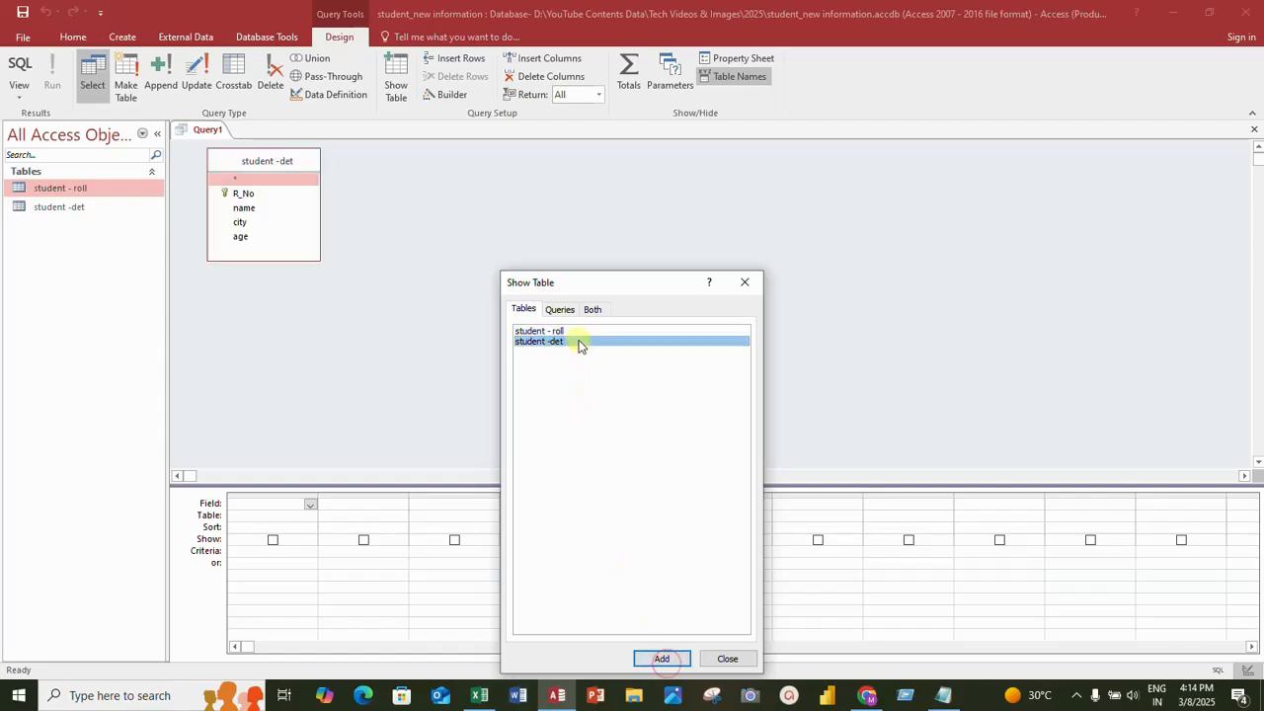
{"action": "left_click", "coordinate": [579, 332]}
{"action": "left_click", "coordinate": [663, 659]}
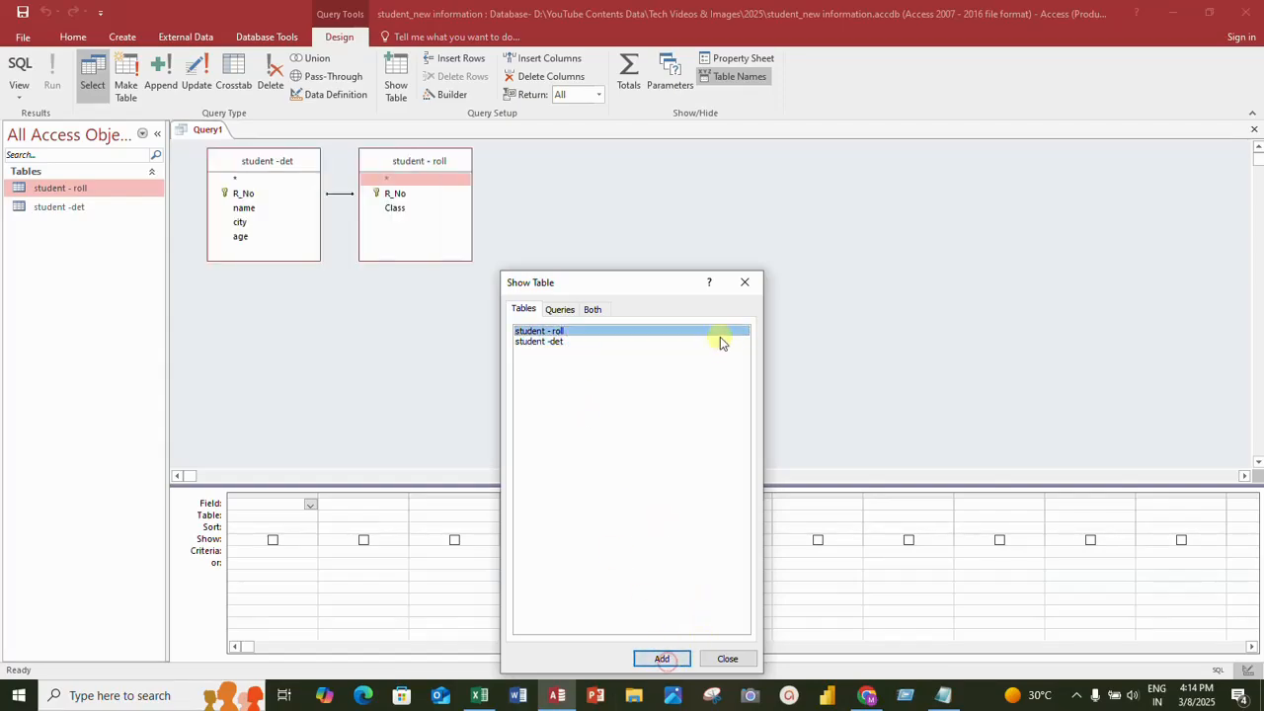
{"action": "left_click", "coordinate": [745, 283]}
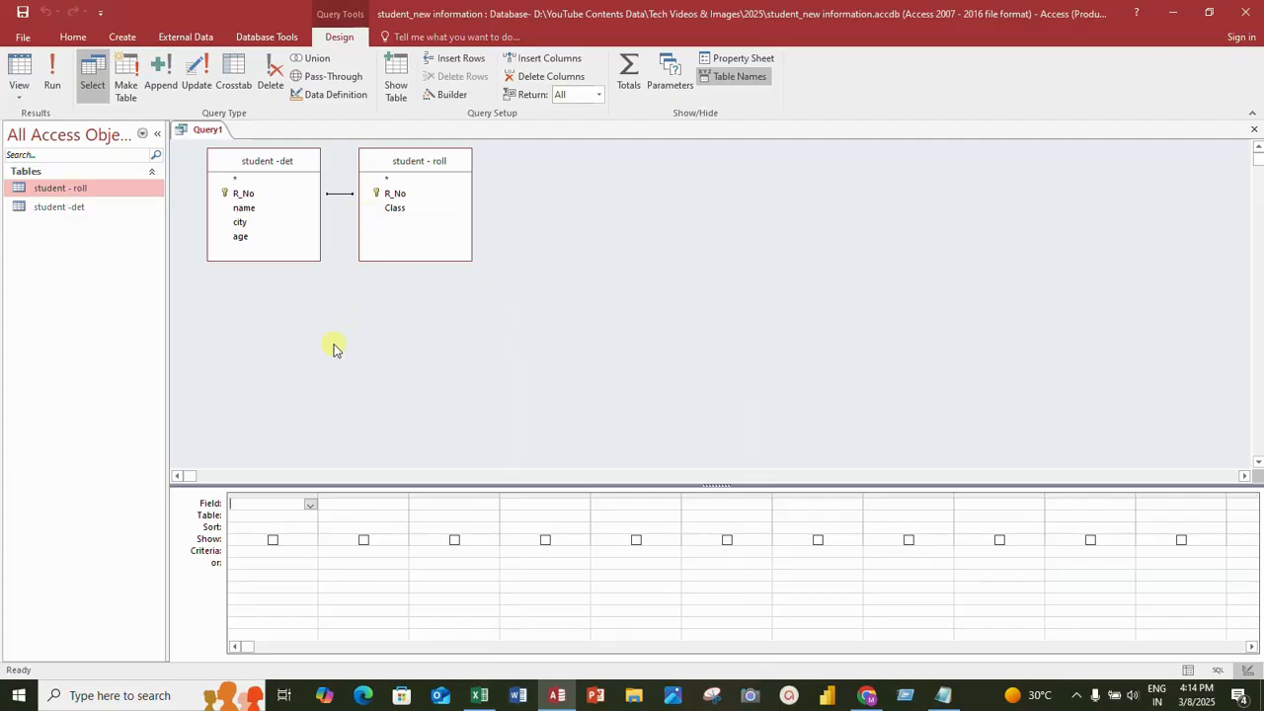
Add R_No, name, city and age from student -det and Class from student - roll as the query's output fields
{"action": "double_click", "coordinate": [247, 194]}
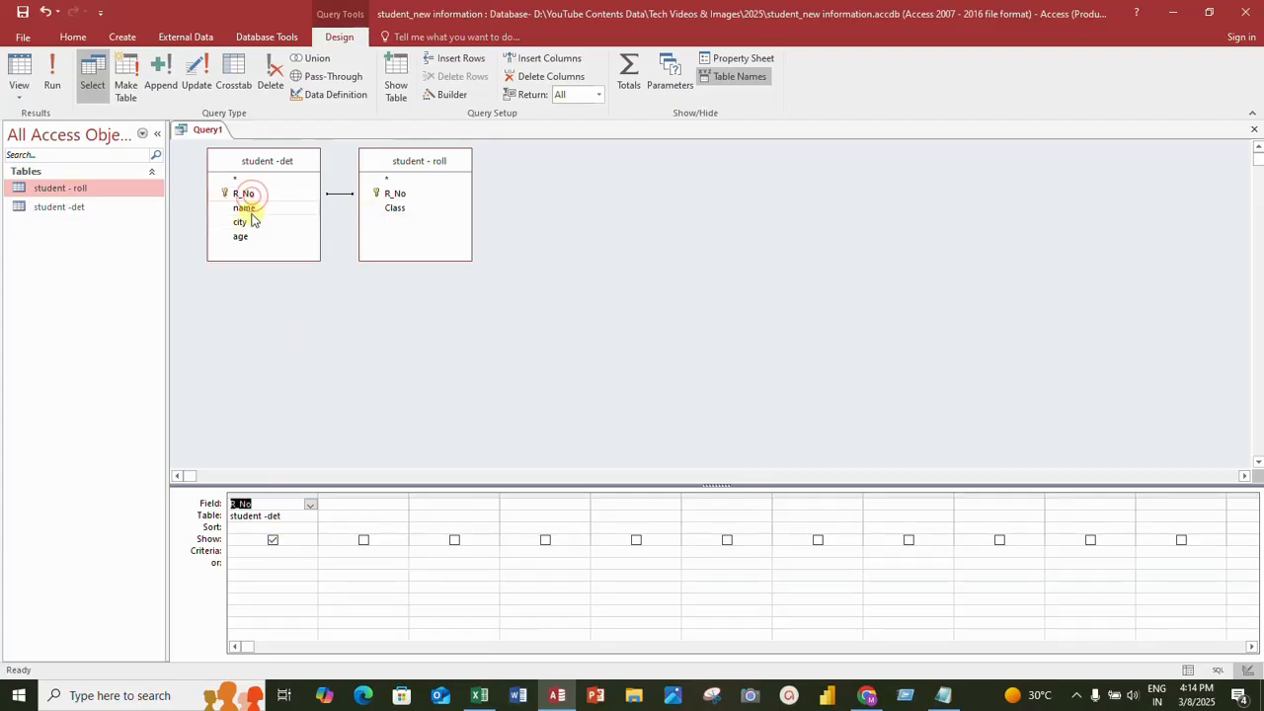
{"action": "double_click", "coordinate": [249, 209]}
{"action": "double_click", "coordinate": [242, 223]}
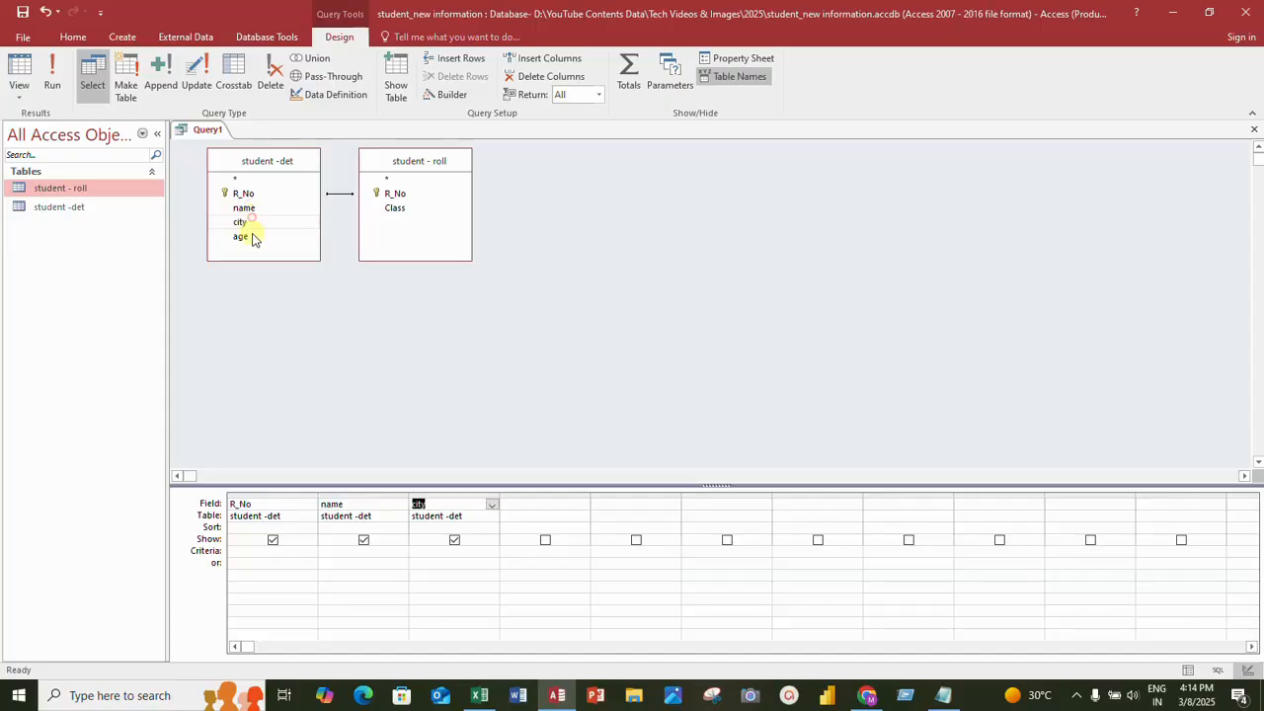
{"action": "double_click", "coordinate": [249, 236]}
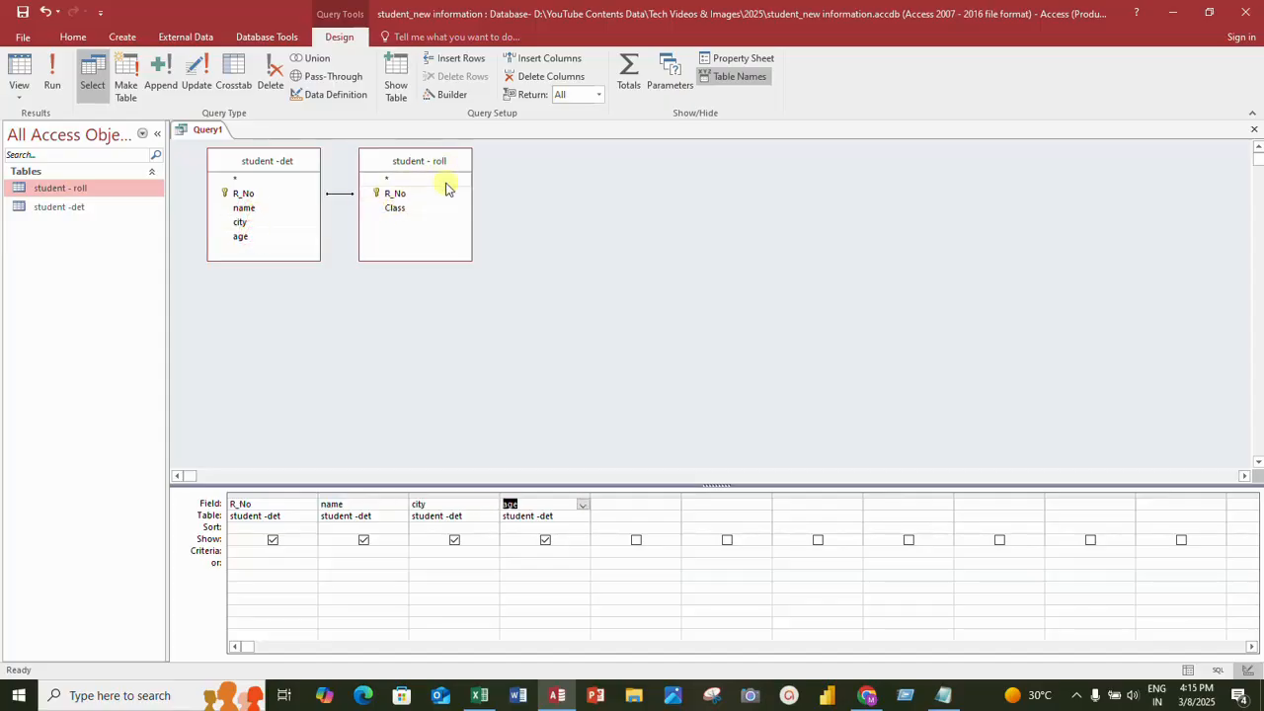
{"action": "double_click", "coordinate": [400, 210]}
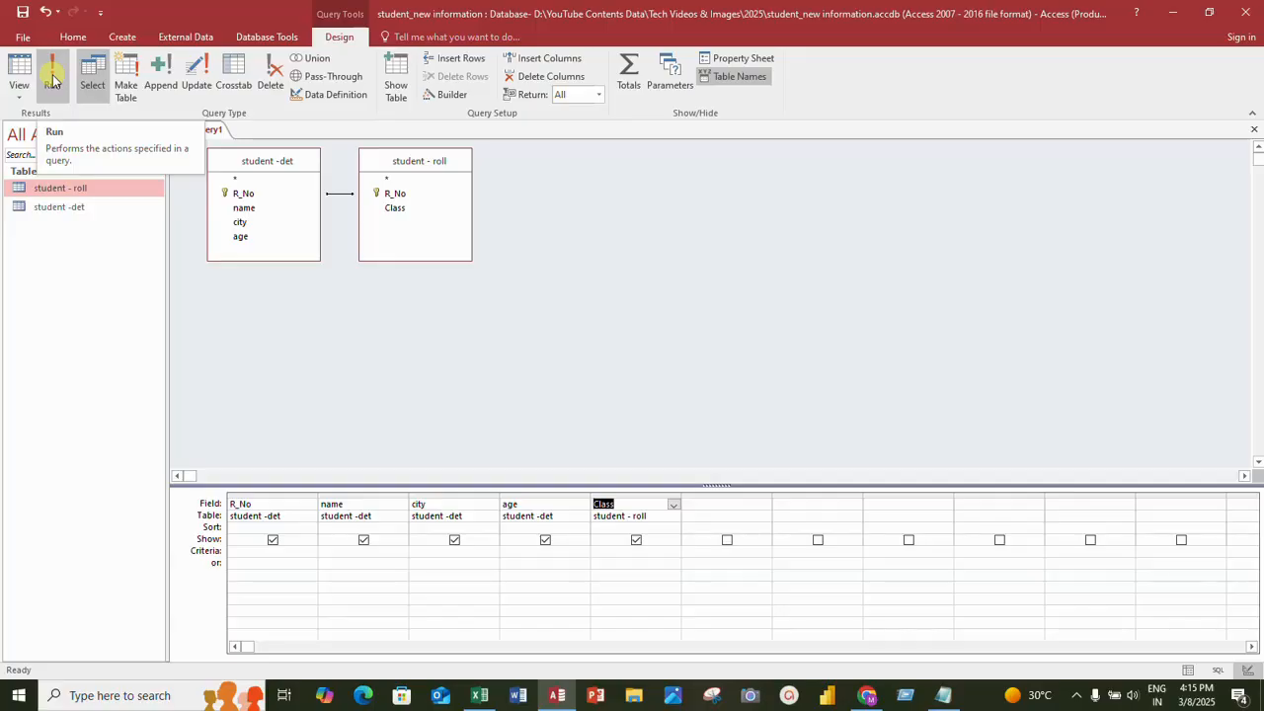
Save the query as Inner Join and run it
{"action": "left_click", "coordinate": [21, 12]}
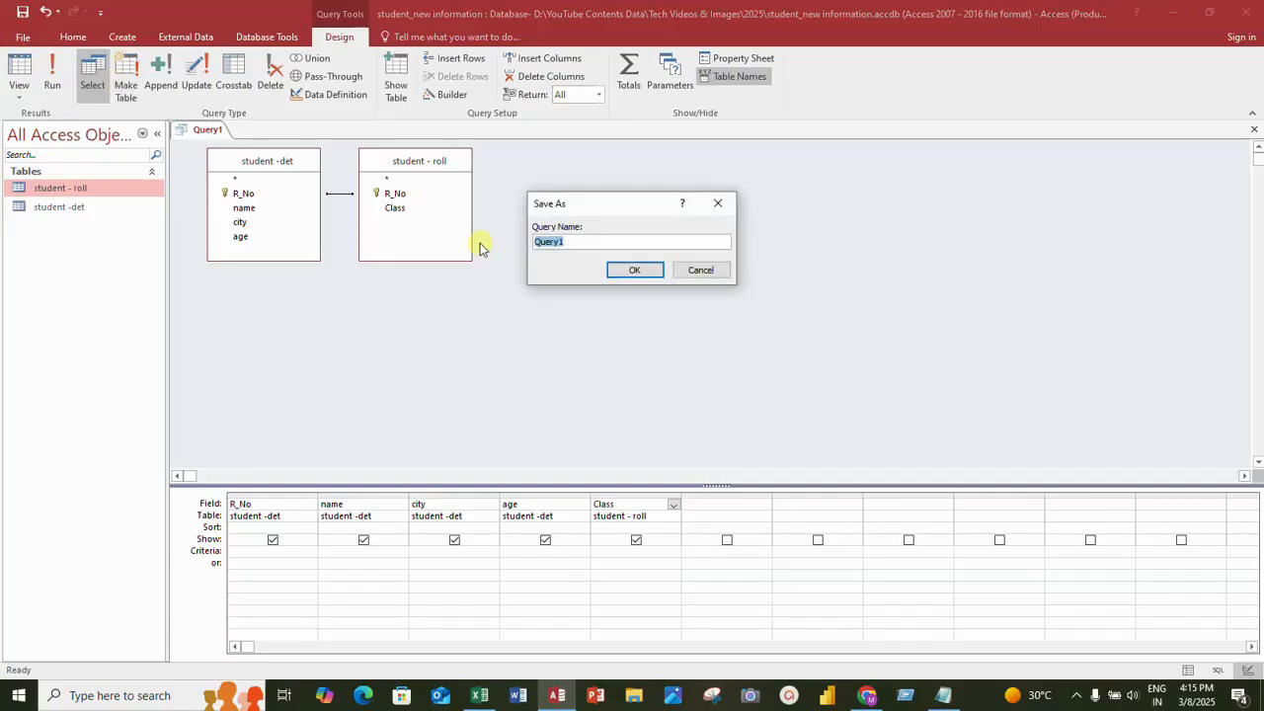
{"action": "type", "text": "I"}
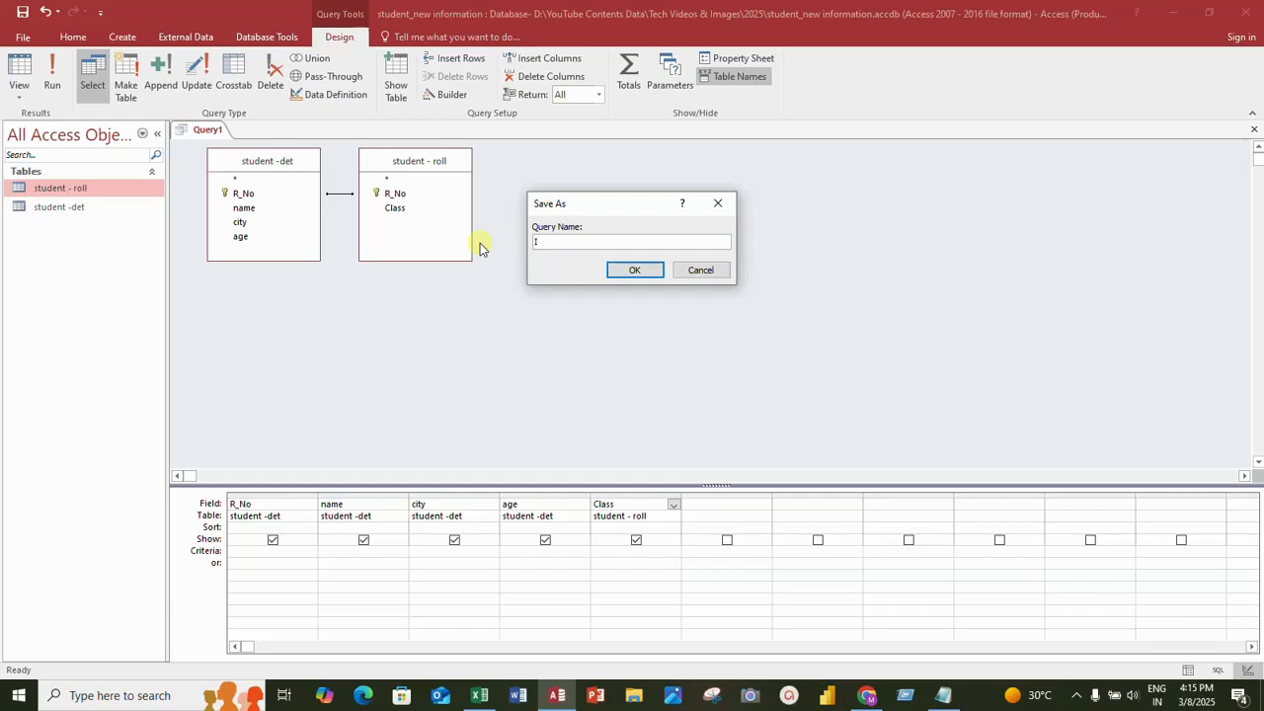
{"action": "type", "text": "nner Join"}
{"action": "left_click", "coordinate": [632, 271]}
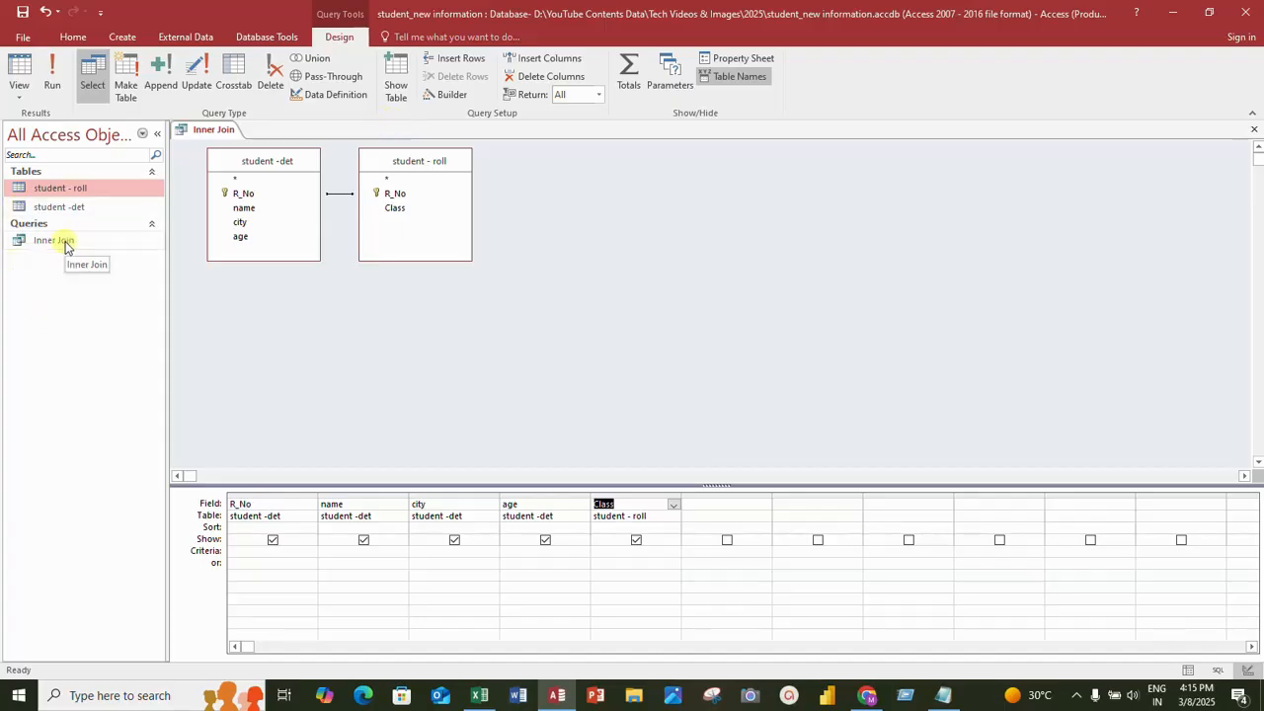
{"action": "left_click", "coordinate": [52, 82]}
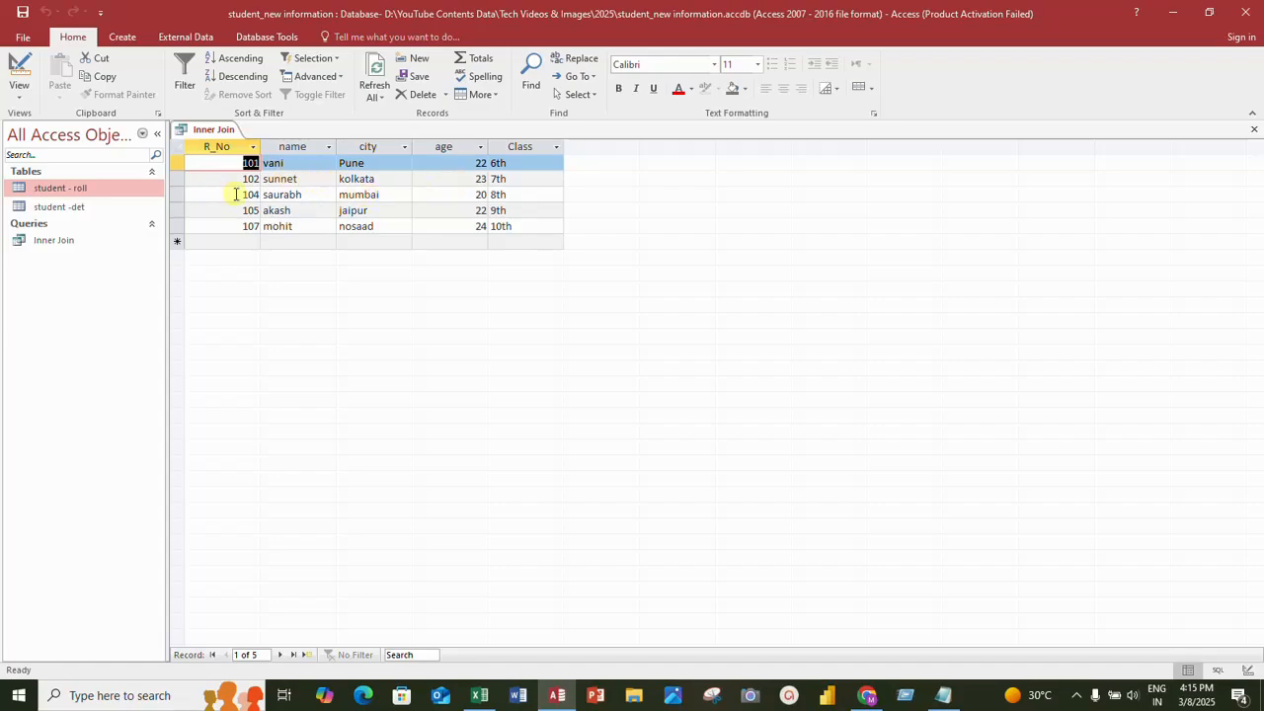
Open the student -det and student - roll tables to compare their records with the Inner Join query results
{"action": "double_click", "coordinate": [84, 206]}
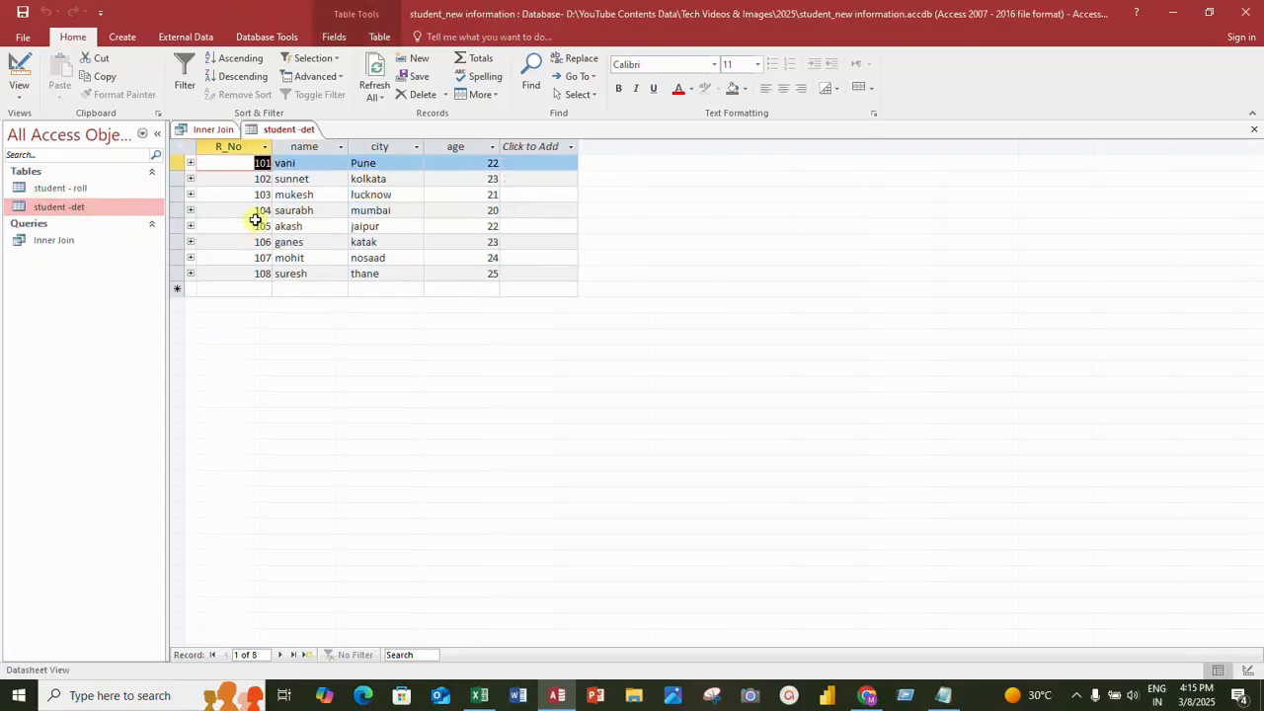
{"action": "double_click", "coordinate": [107, 187]}
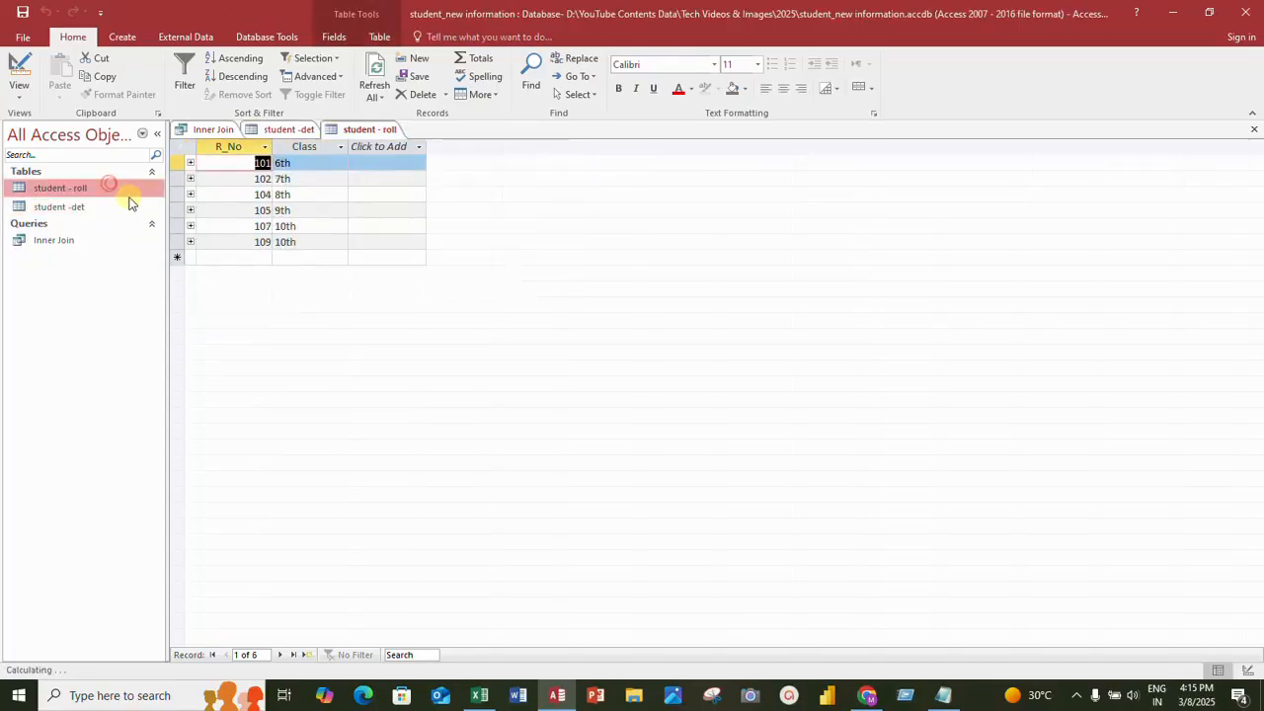
{"action": "left_click", "coordinate": [217, 132]}
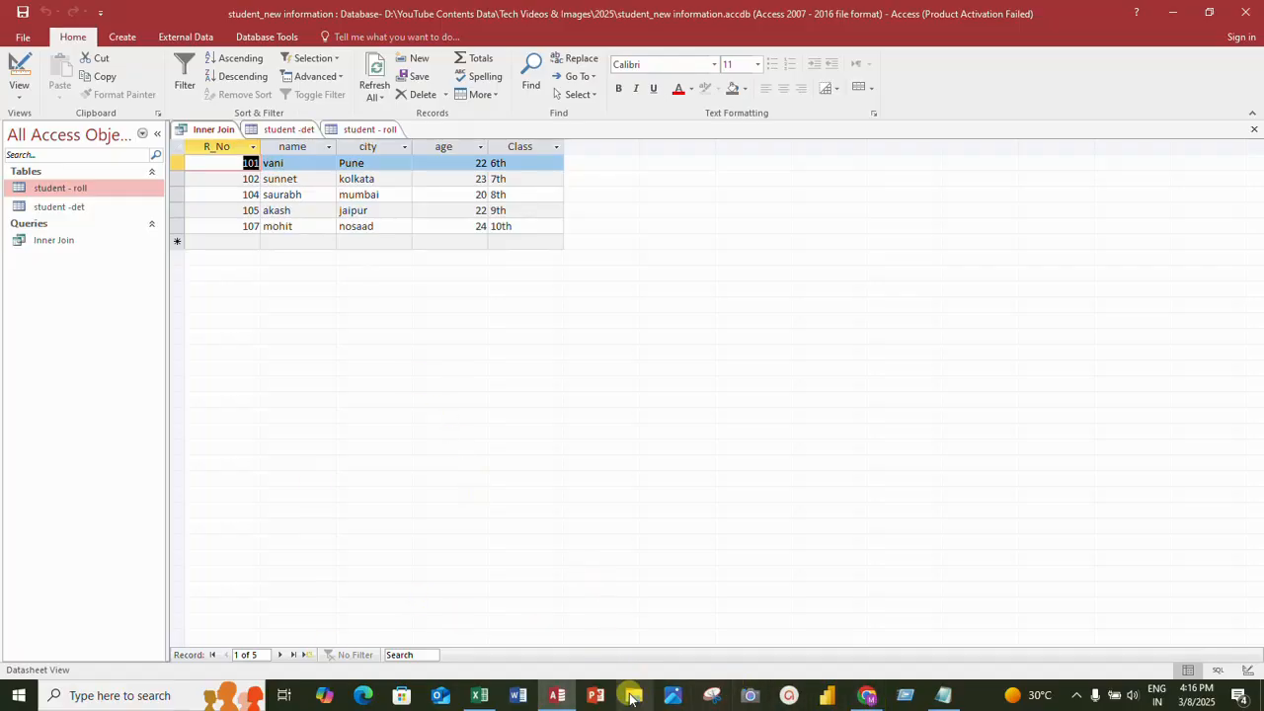
Switch to Excel and go through each R_No value in the joined result table on the Inner join sheet
{"action": "left_click", "coordinate": [482, 696]}
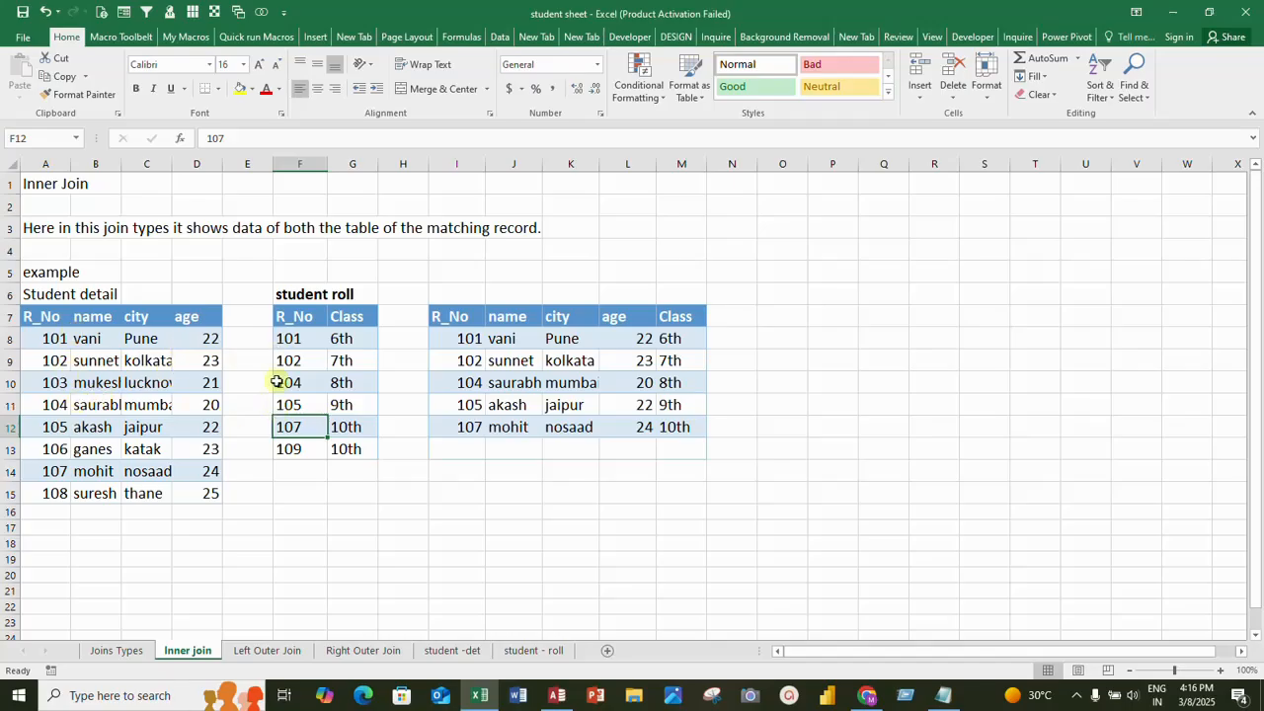
{"action": "left_click", "coordinate": [482, 339]}
{"action": "left_click", "coordinate": [478, 360]}
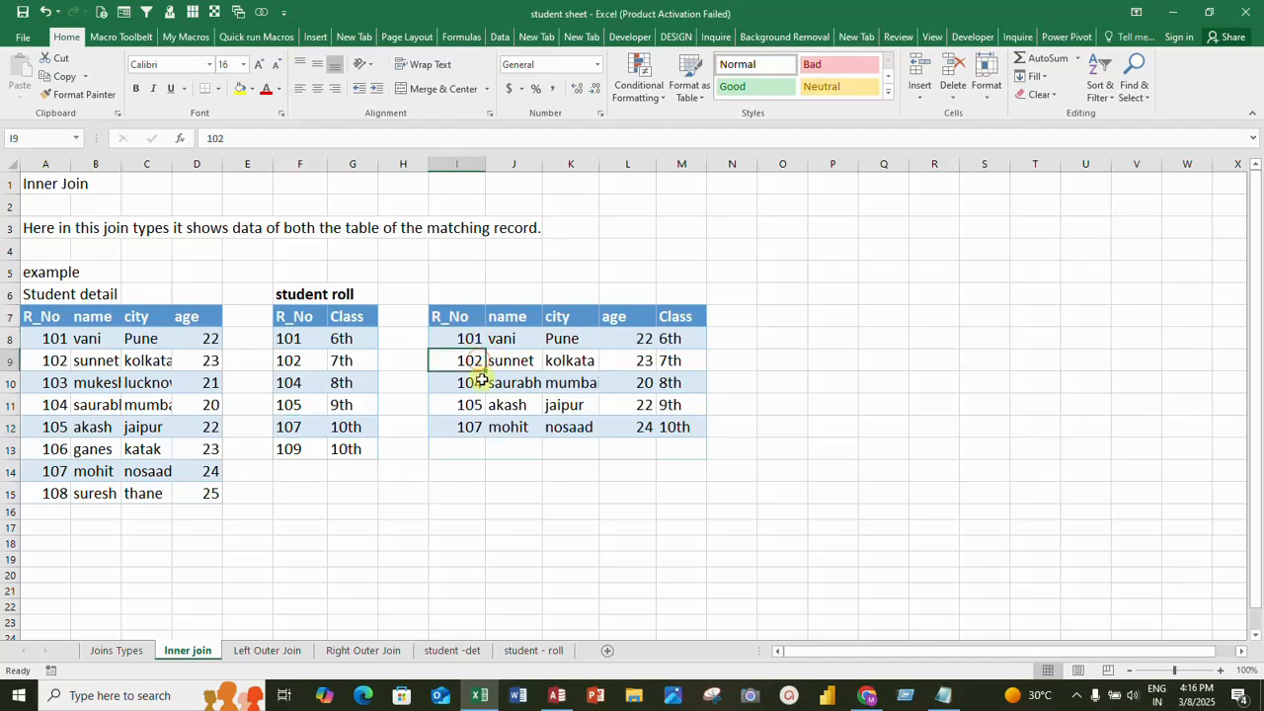
{"action": "left_click", "coordinate": [482, 382]}
{"action": "left_click", "coordinate": [478, 405]}
{"action": "left_click", "coordinate": [474, 426]}
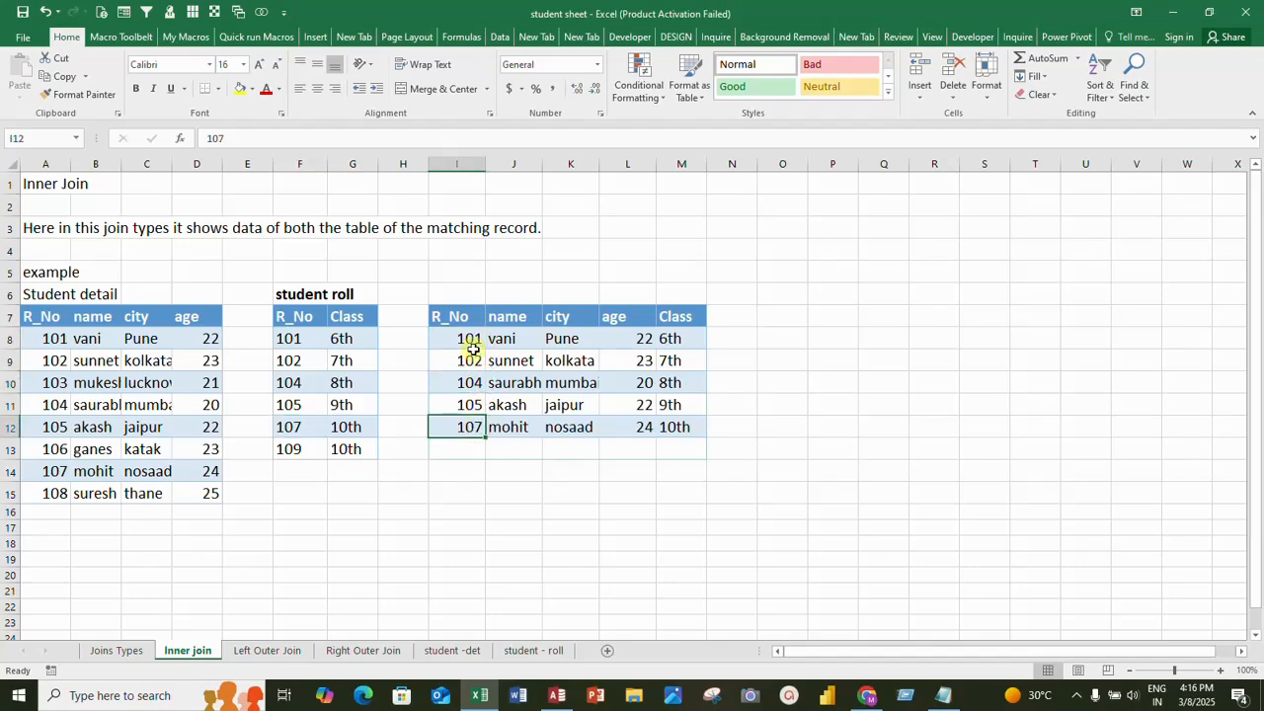
Highlight the joined result rows on the Inner join sheet, followed by their Class values and their R_No values
{"action": "left_click_drag", "start_coordinate": [474, 350], "coordinate": [678, 424]}
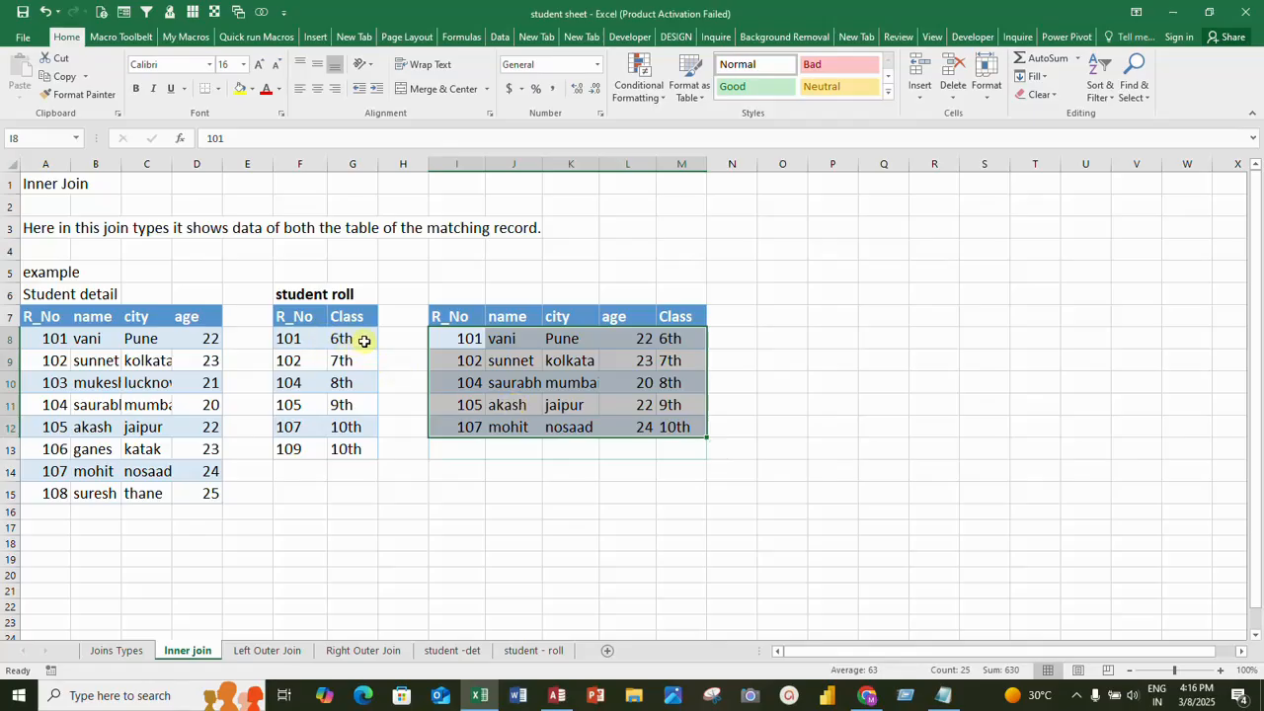
{"action": "left_click", "coordinate": [685, 339]}
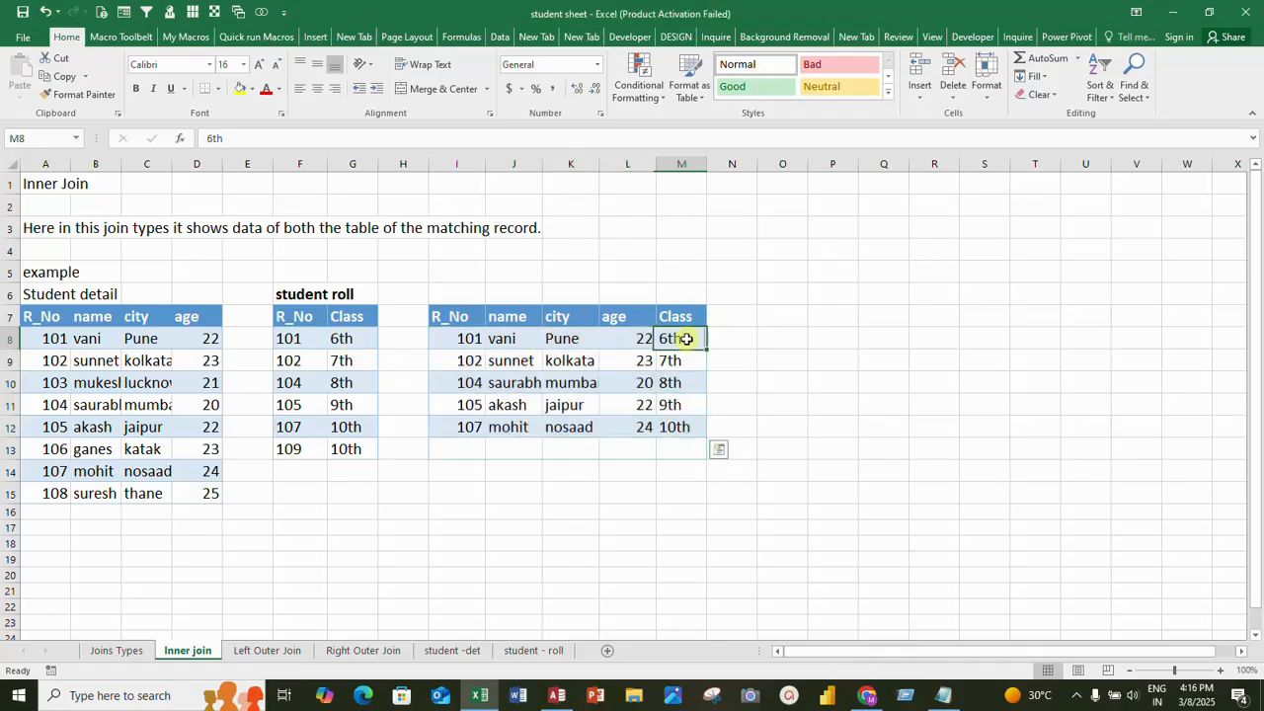
{"action": "left_click_drag", "start_coordinate": [684, 339], "coordinate": [685, 424]}
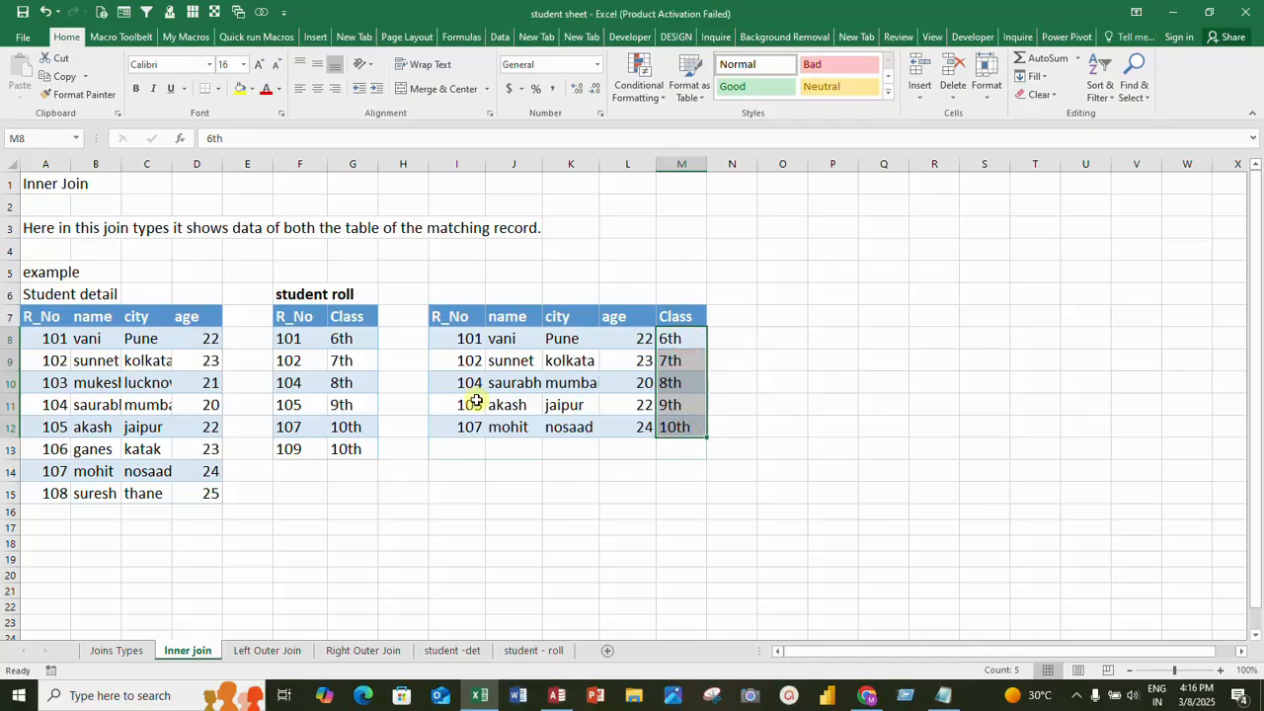
{"action": "left_click_drag", "start_coordinate": [475, 338], "coordinate": [482, 427]}
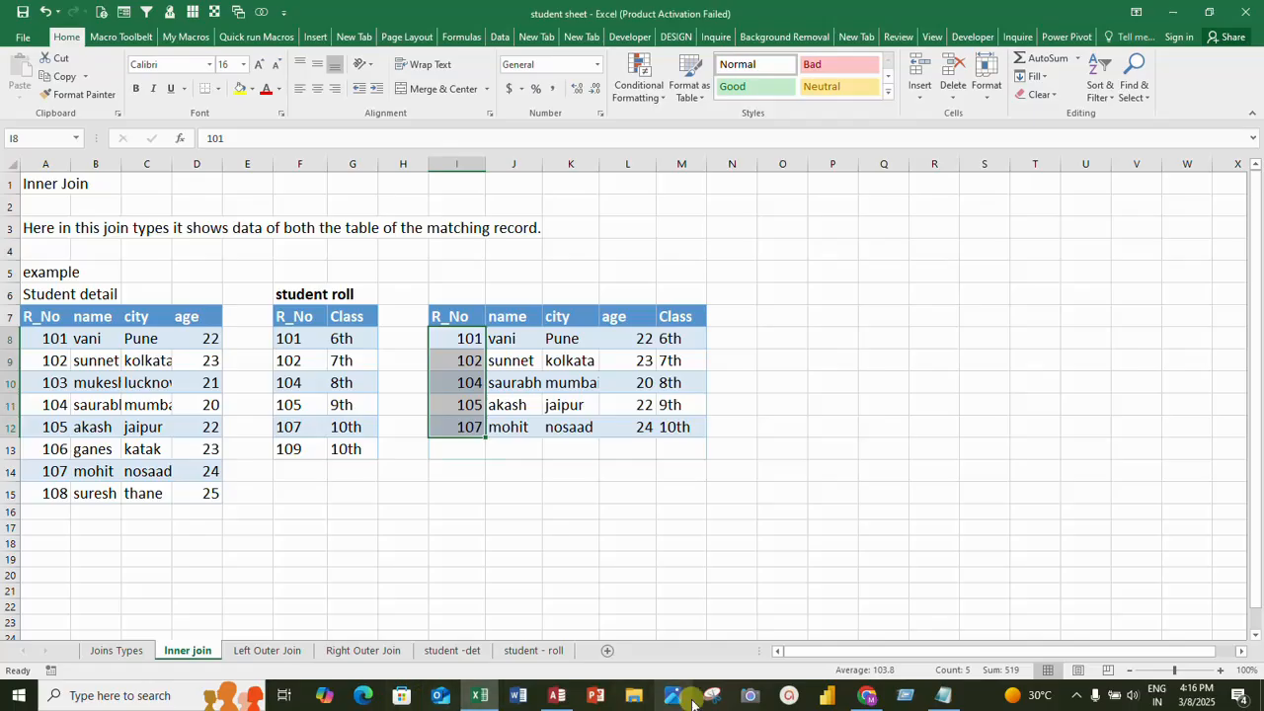
Switch to Access and close the student - roll table, the student -det table and the Inner Join query
{"action": "mouse_move", "coordinate": [556, 702]}
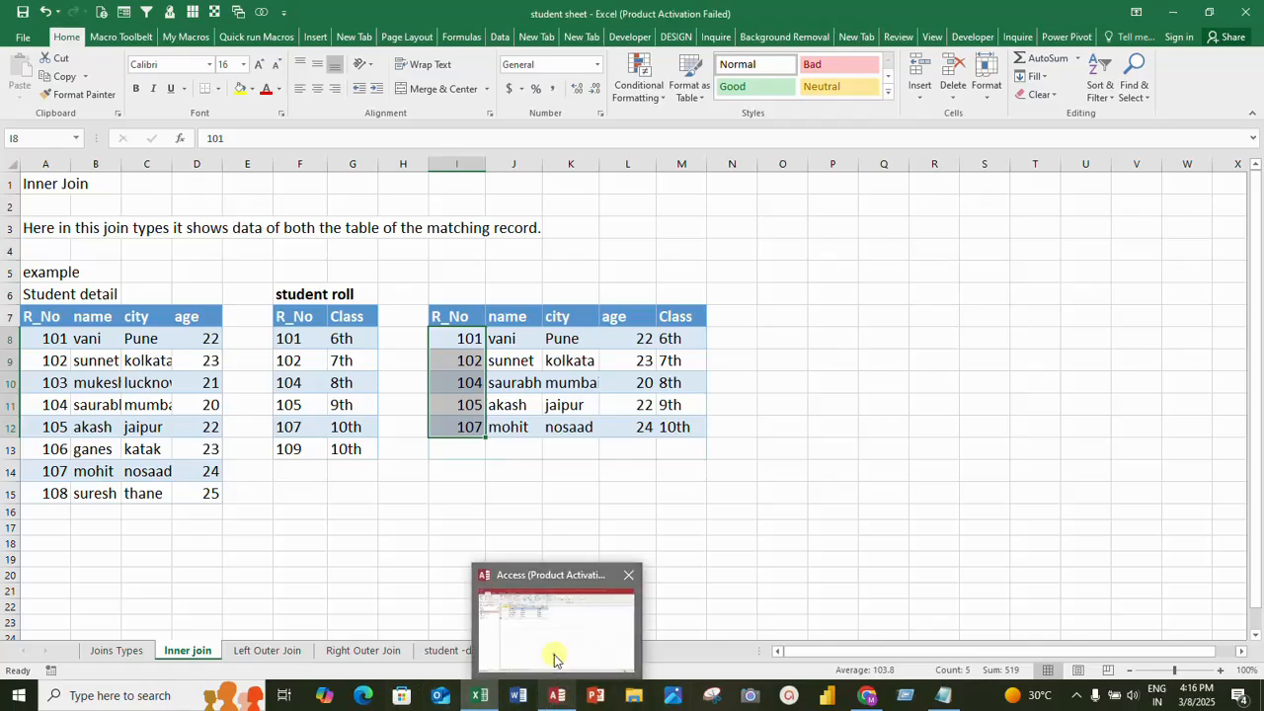
{"action": "left_click", "coordinate": [557, 655]}
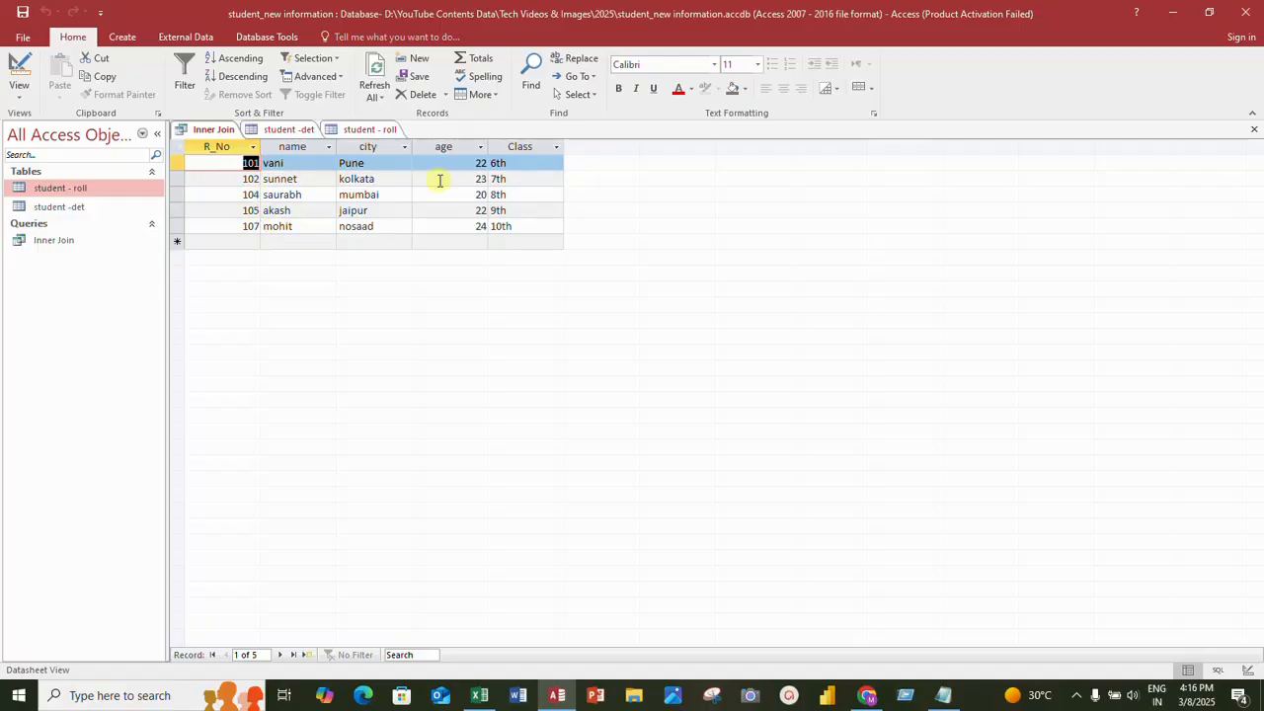
{"action": "left_click", "coordinate": [537, 160]}
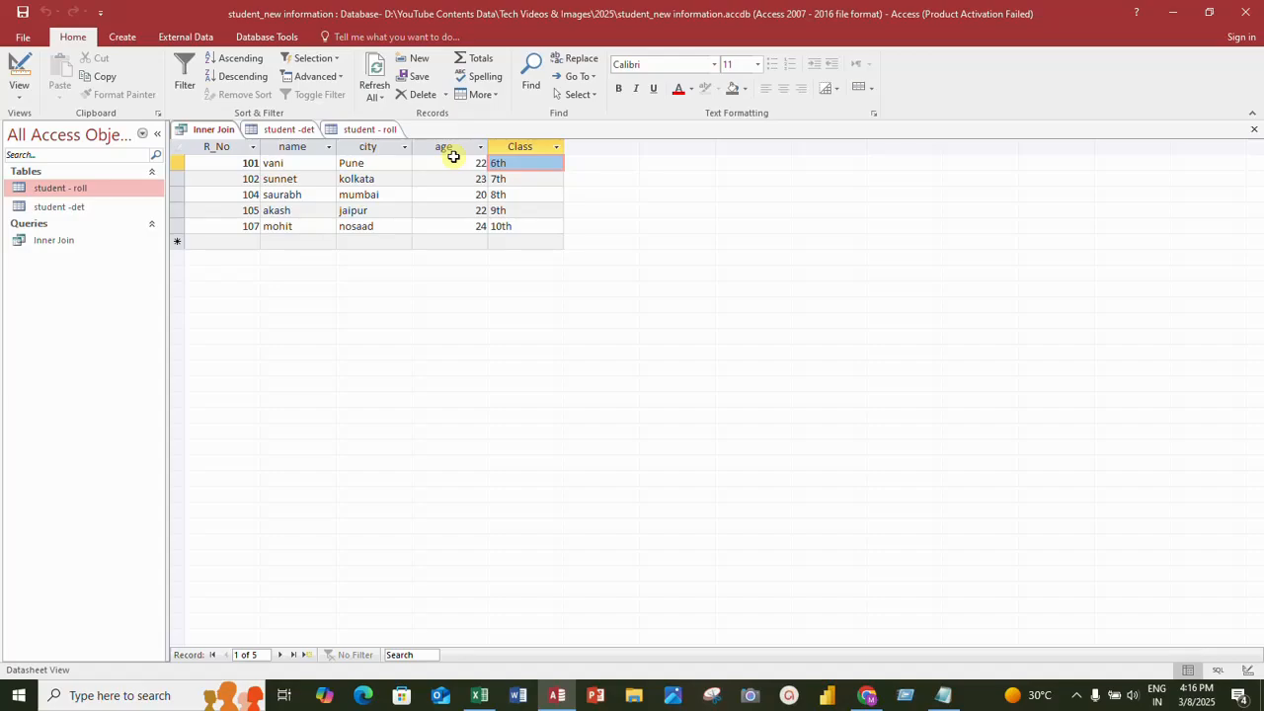
{"action": "left_click", "coordinate": [385, 129]}
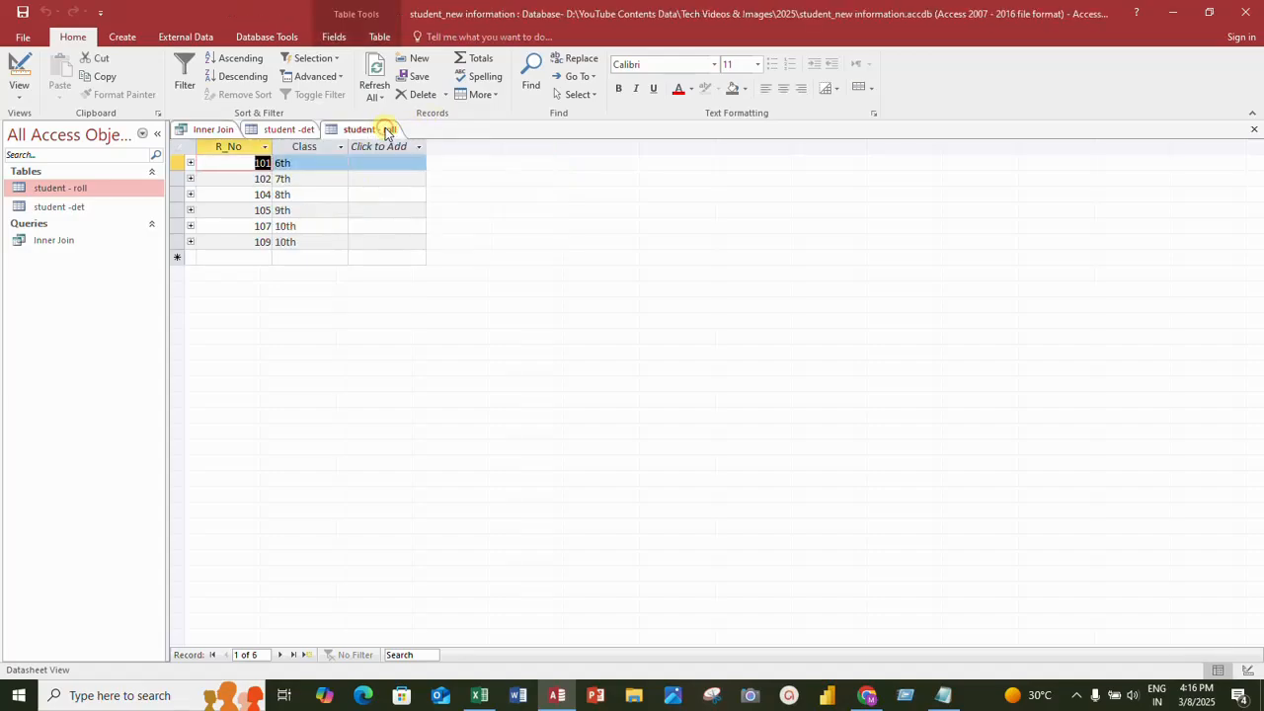
{"action": "right_click", "coordinate": [386, 132]}
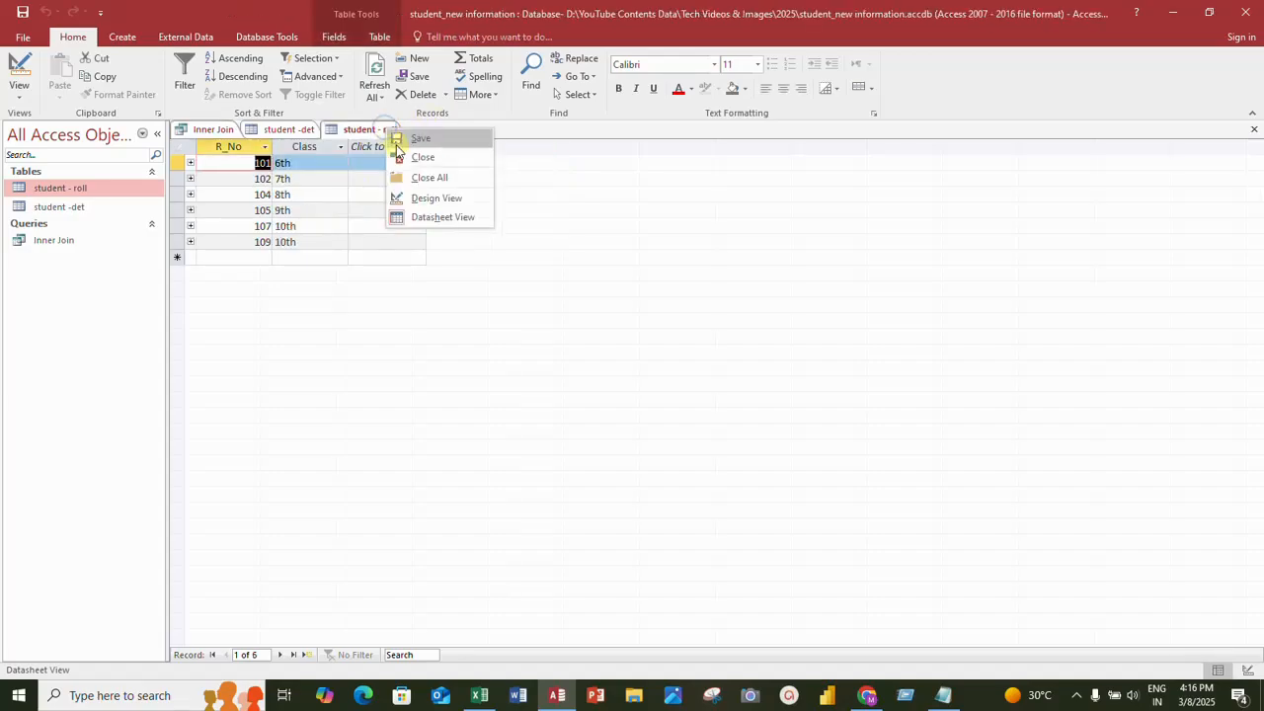
{"action": "left_click", "coordinate": [452, 164]}
{"action": "right_click", "coordinate": [296, 128]}
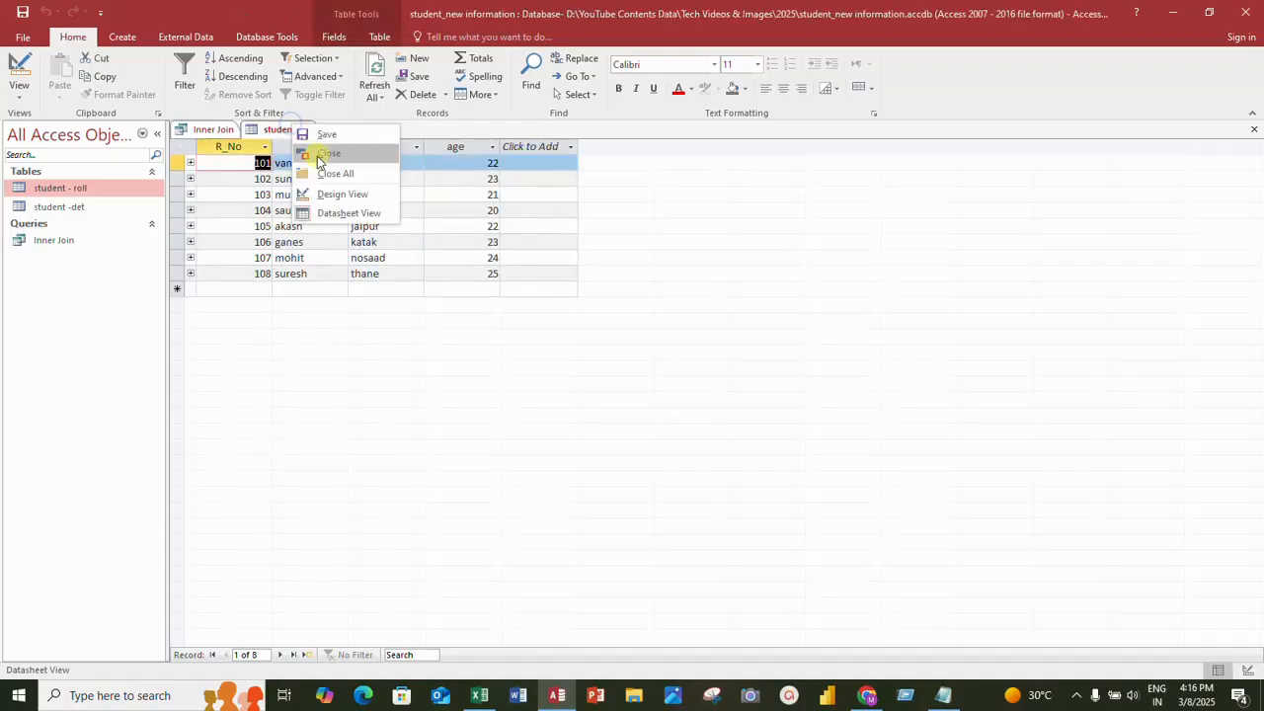
{"action": "left_click", "coordinate": [322, 156]}
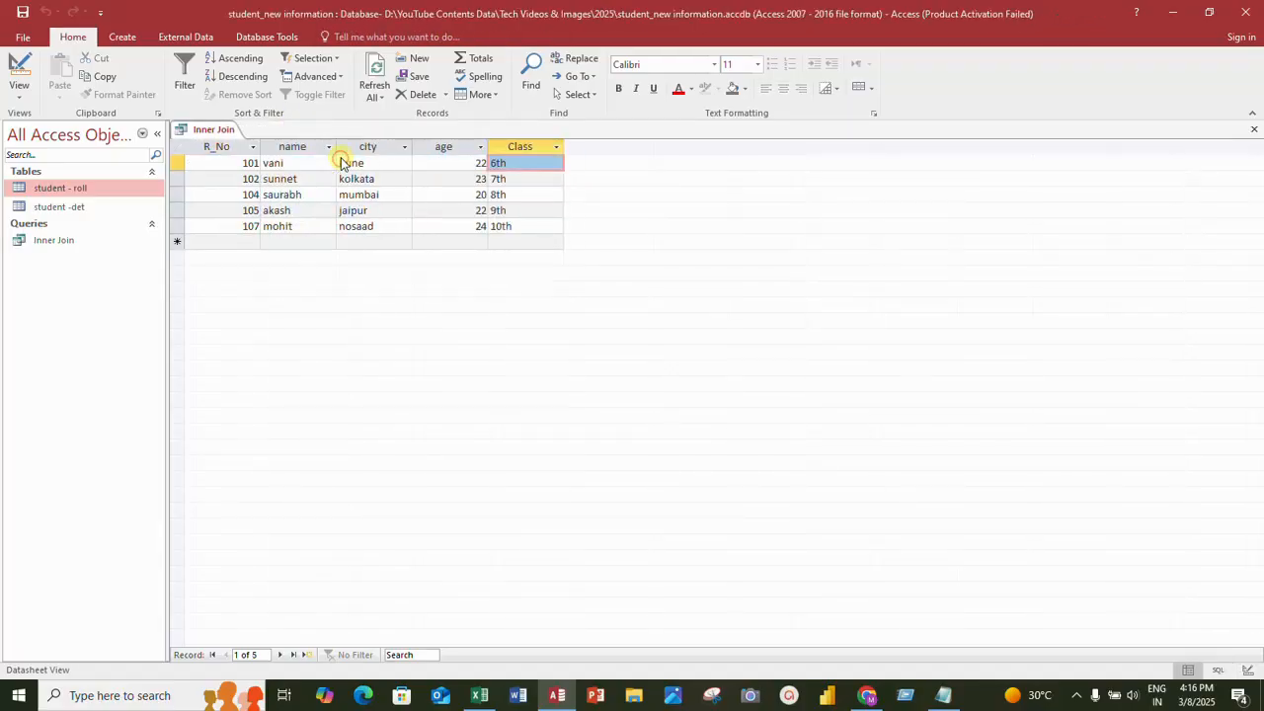
{"action": "right_click", "coordinate": [207, 131]}
{"action": "left_click", "coordinate": [235, 158]}
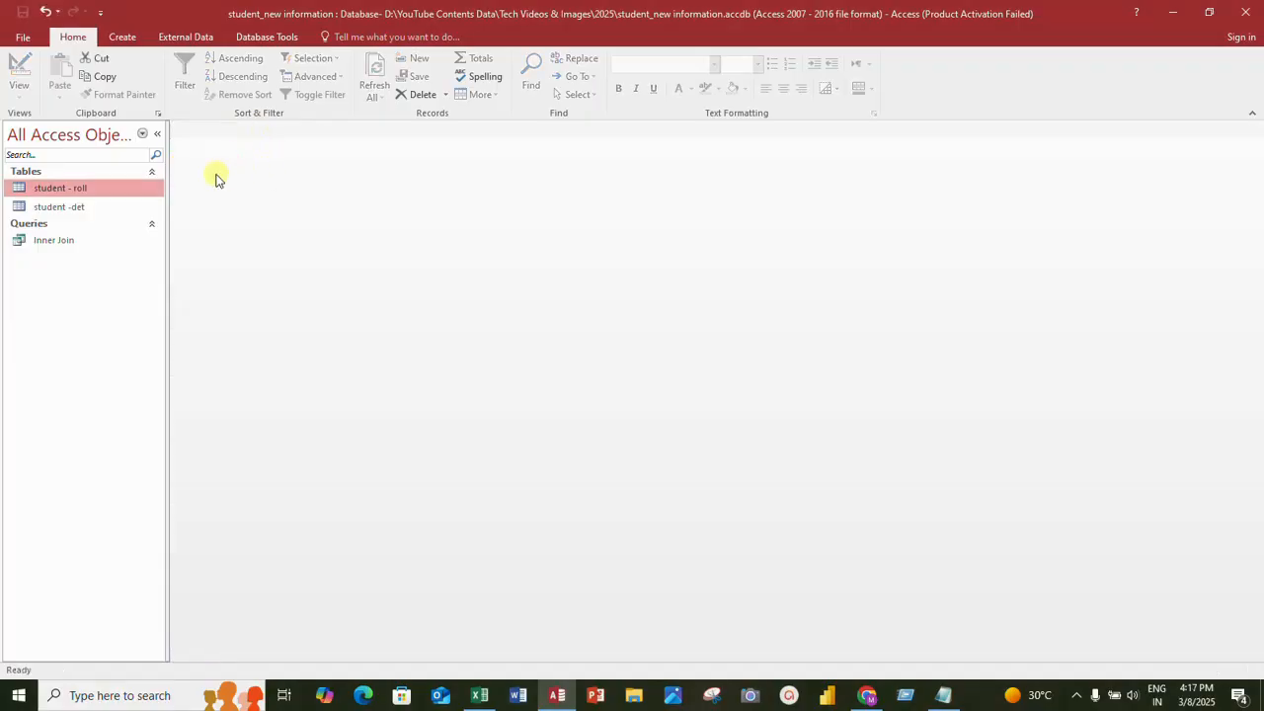
Try to change the R_No relationship's join type to include all student -det records and only matching student - roll records, and close the relationships layout
{"action": "left_click", "coordinate": [187, 36]}
{"action": "left_click", "coordinate": [266, 37]}
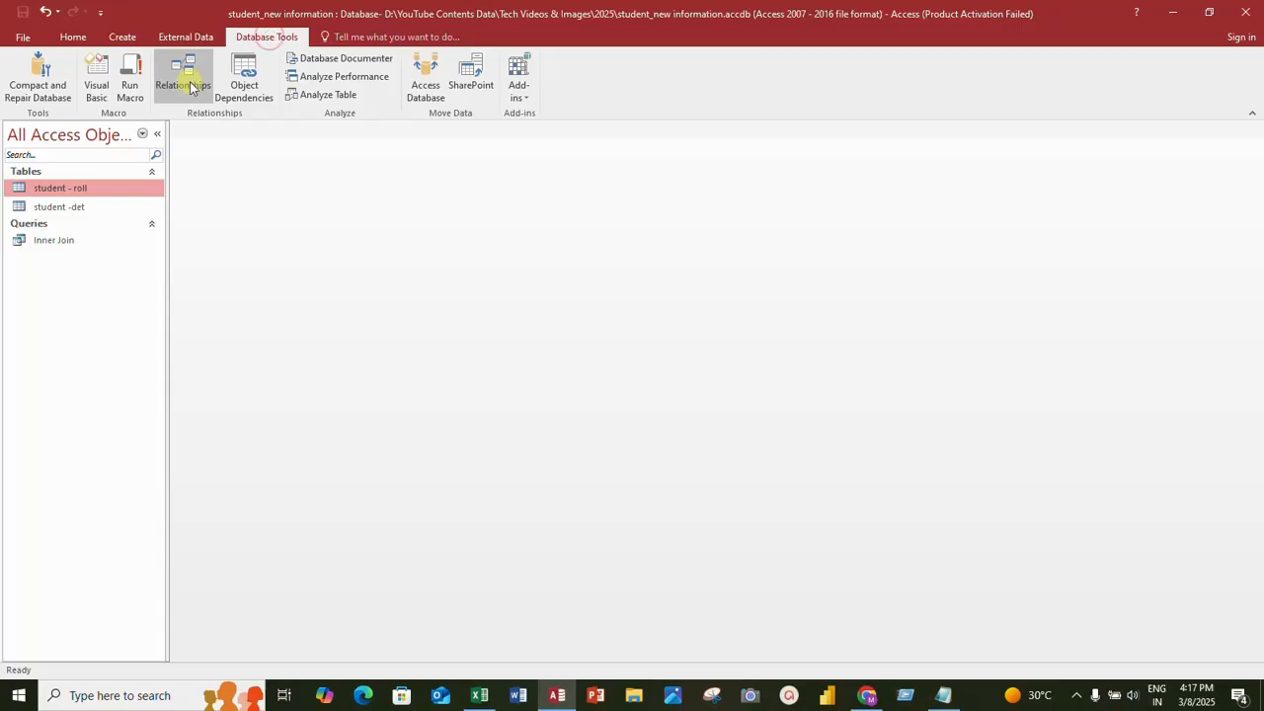
{"action": "left_click", "coordinate": [191, 87]}
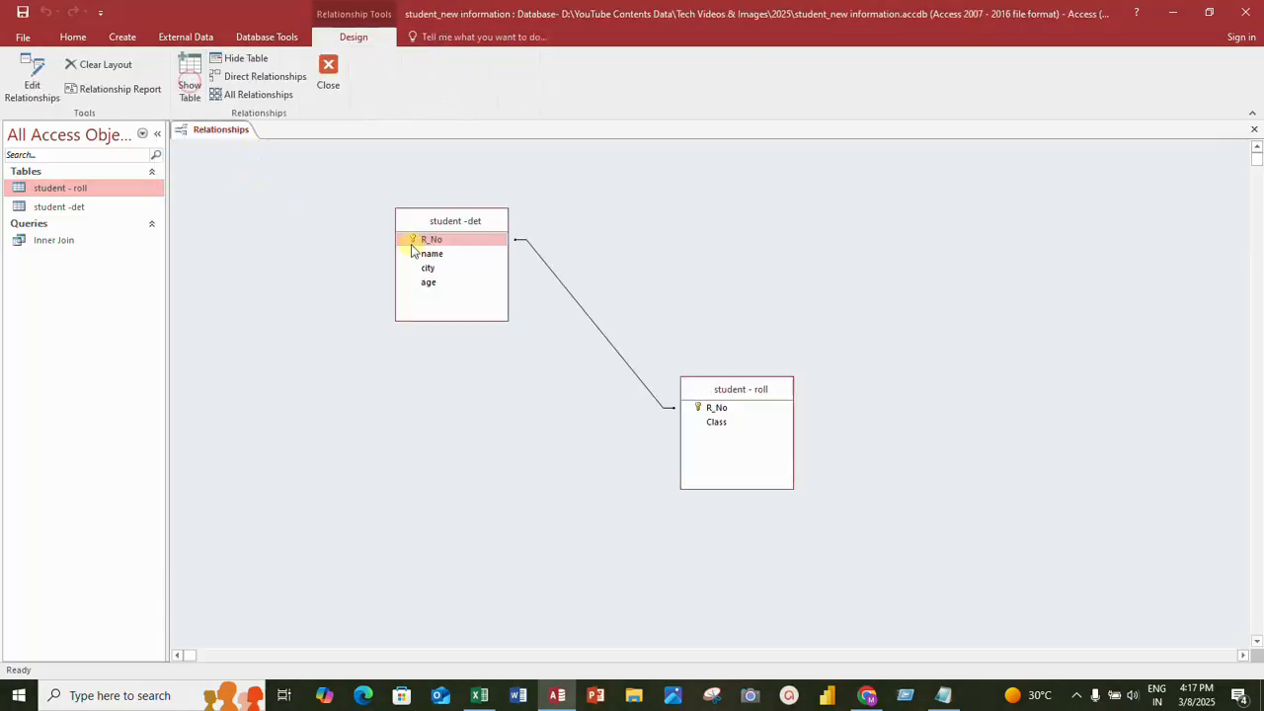
{"action": "right_click", "coordinate": [540, 257]}
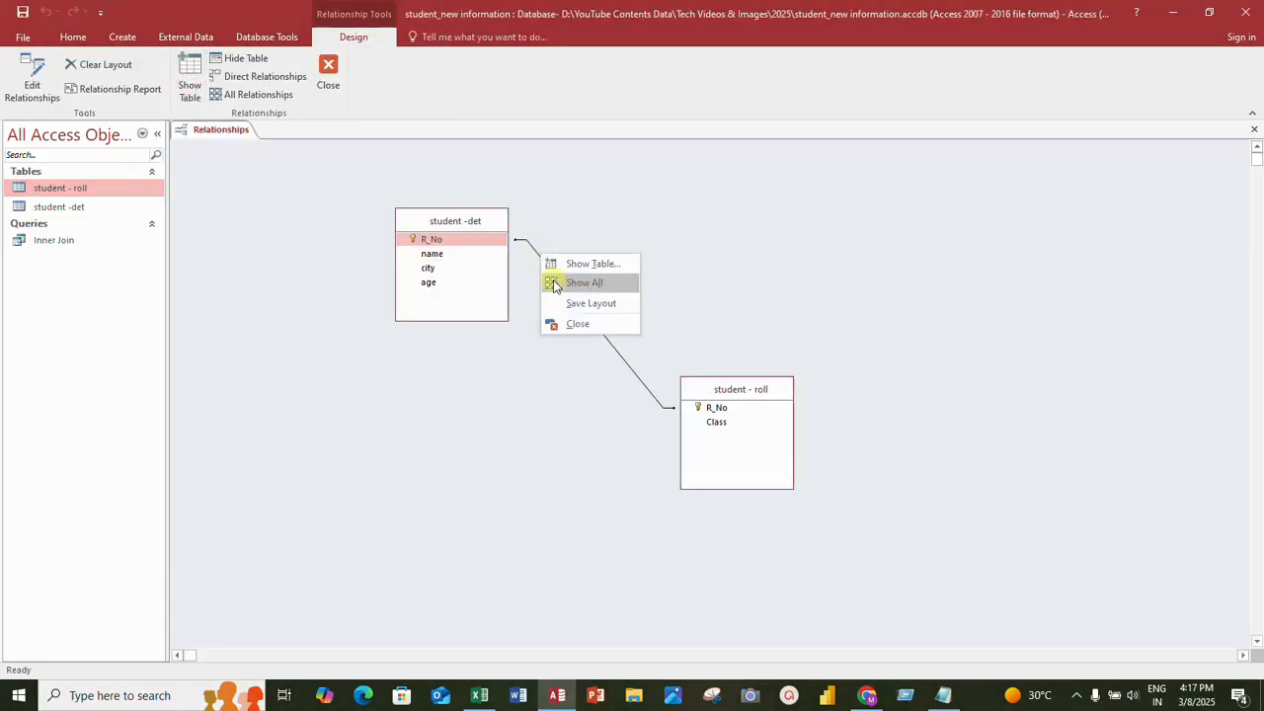
{"action": "right_click", "coordinate": [630, 362]}
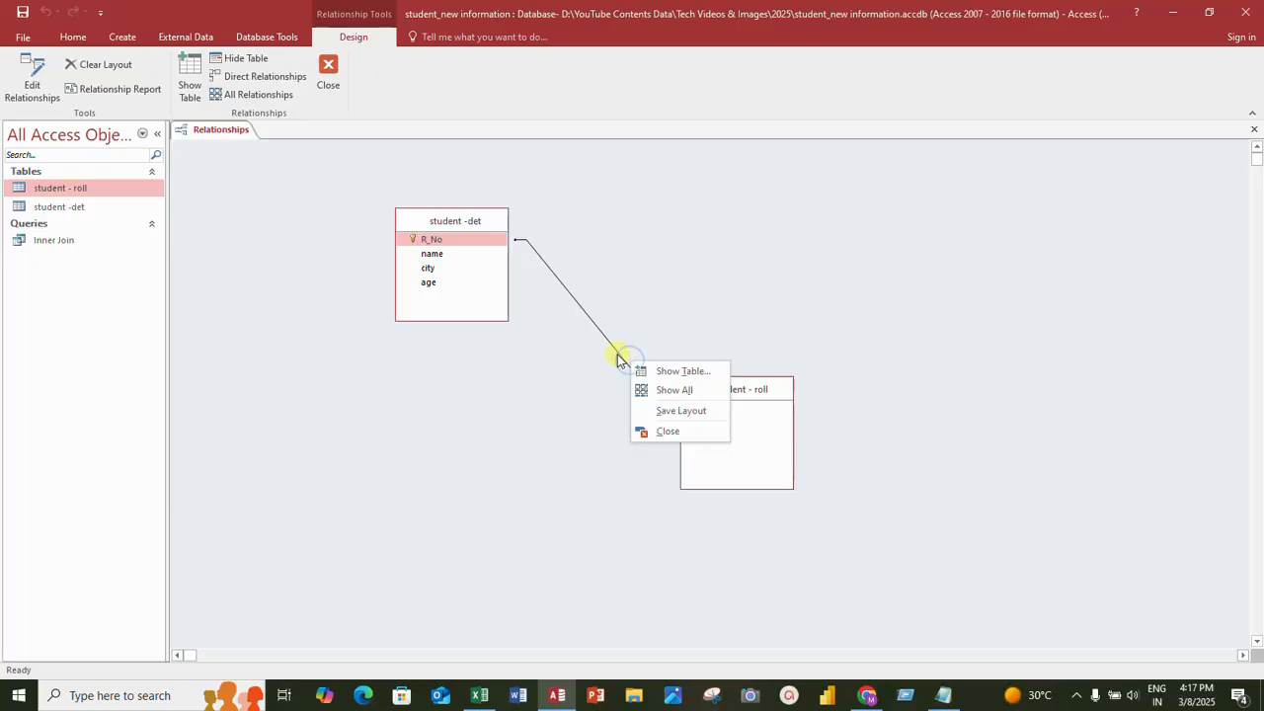
{"action": "right_click", "coordinate": [617, 357]}
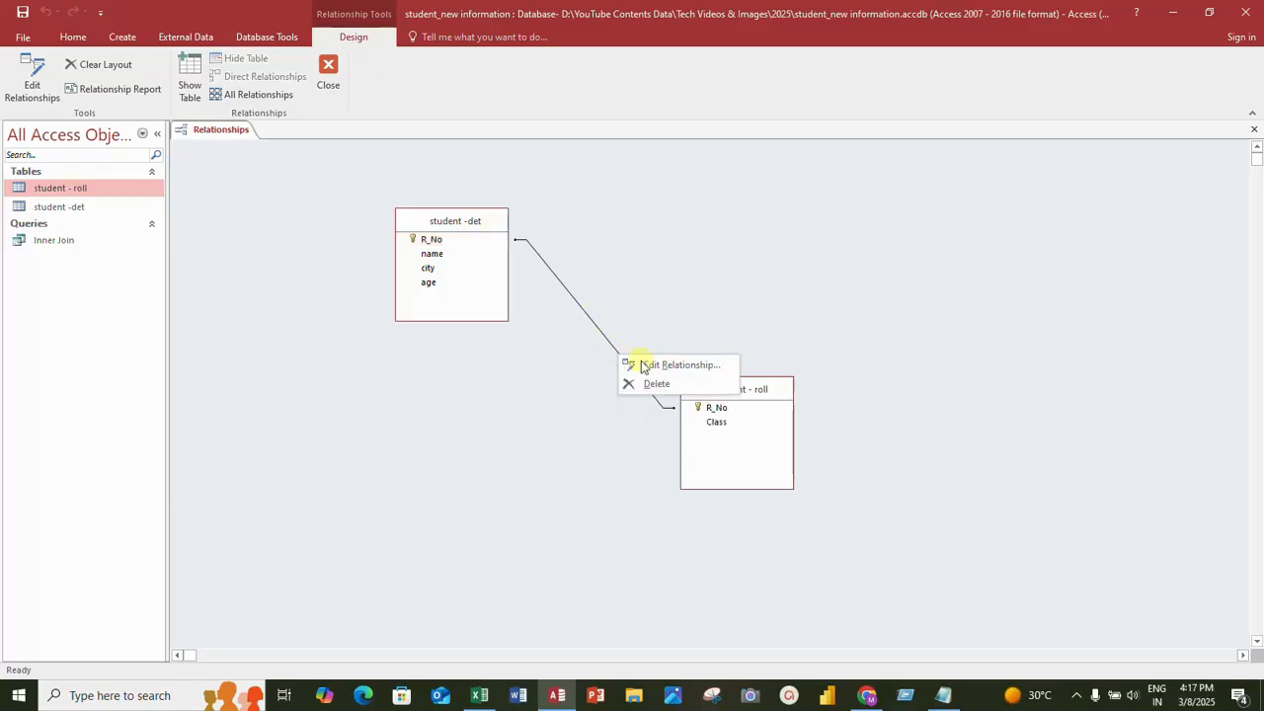
{"action": "left_click", "coordinate": [645, 366]}
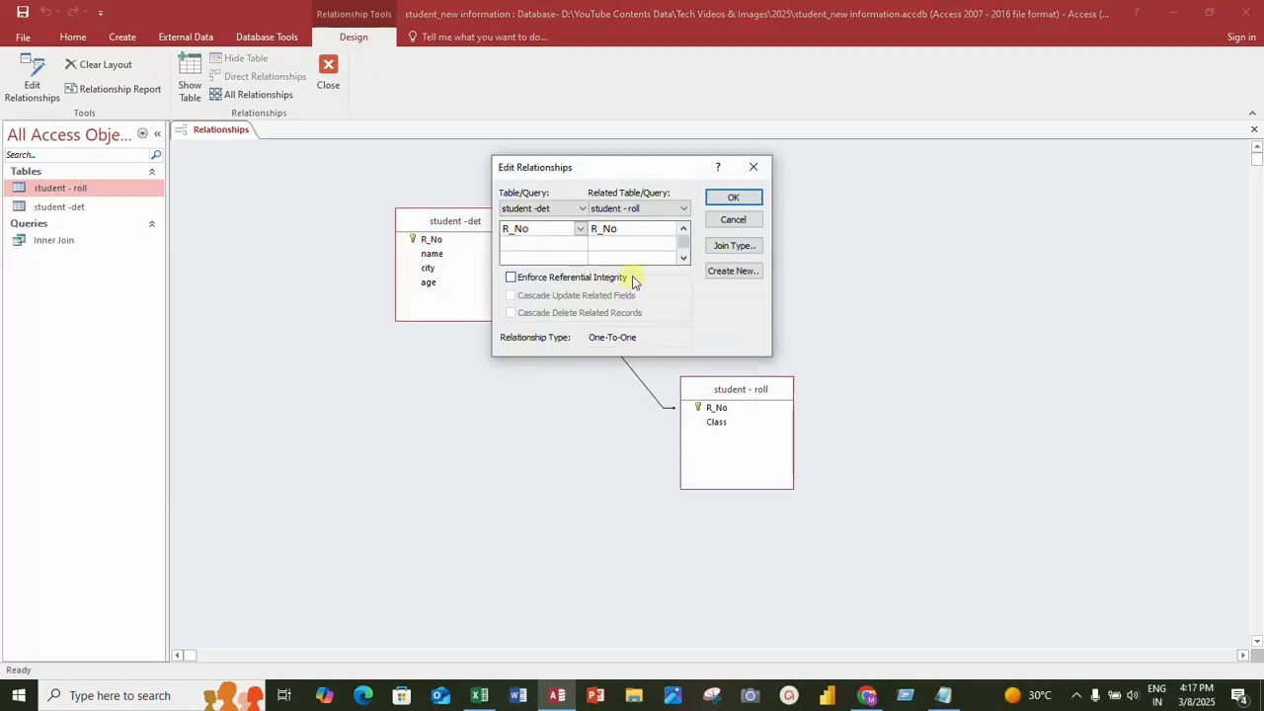
{"action": "left_click", "coordinate": [732, 246]}
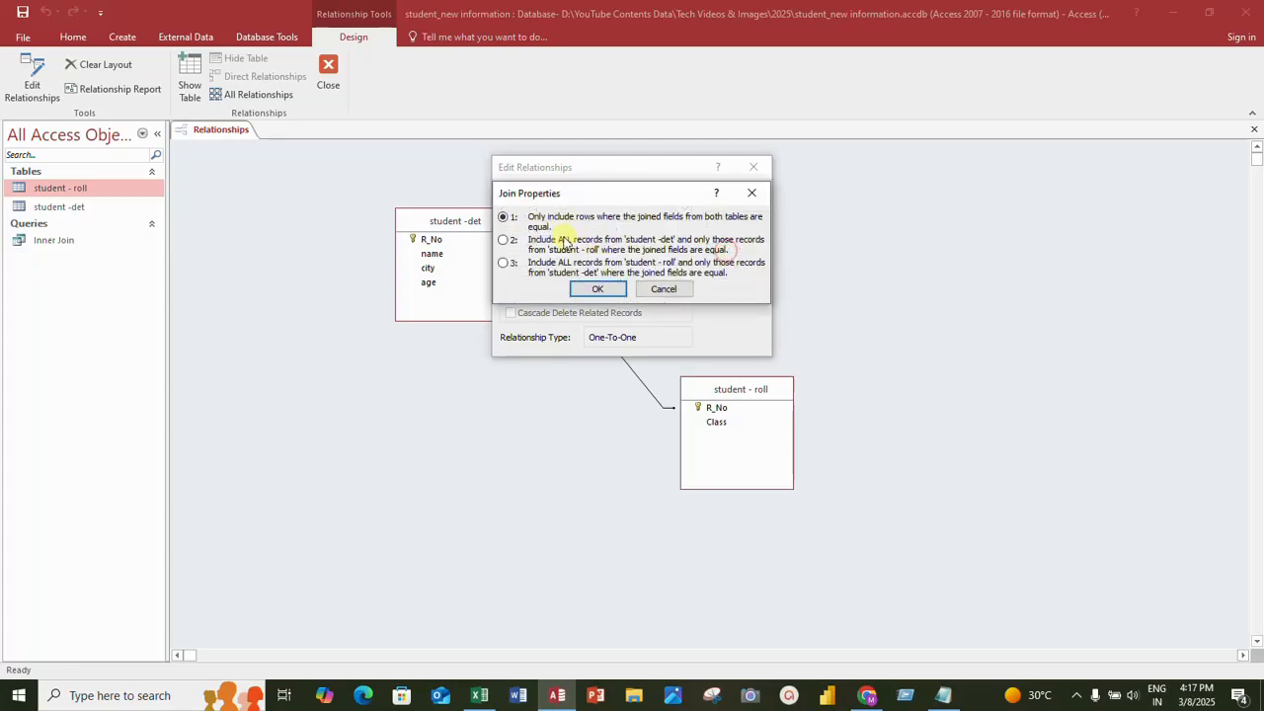
{"action": "left_click", "coordinate": [505, 240]}
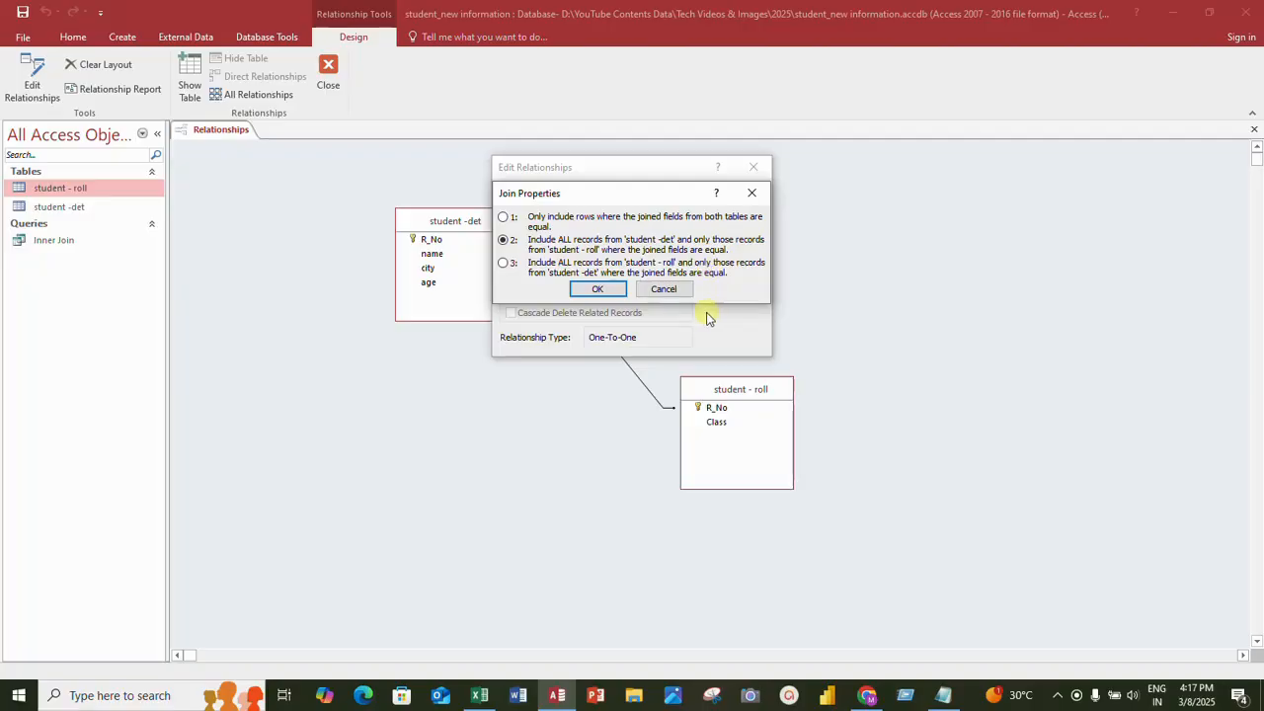
{"action": "left_click", "coordinate": [600, 289]}
{"action": "left_click", "coordinate": [753, 169]}
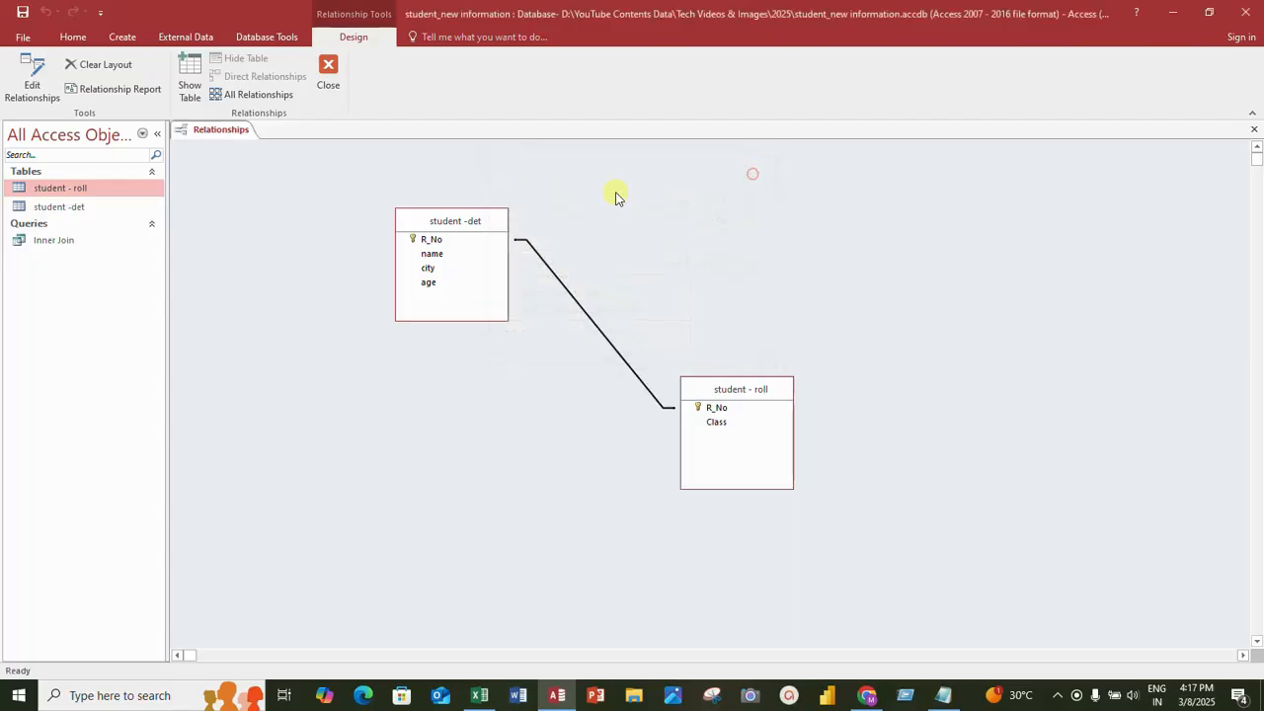
{"action": "left_click", "coordinate": [327, 75]}
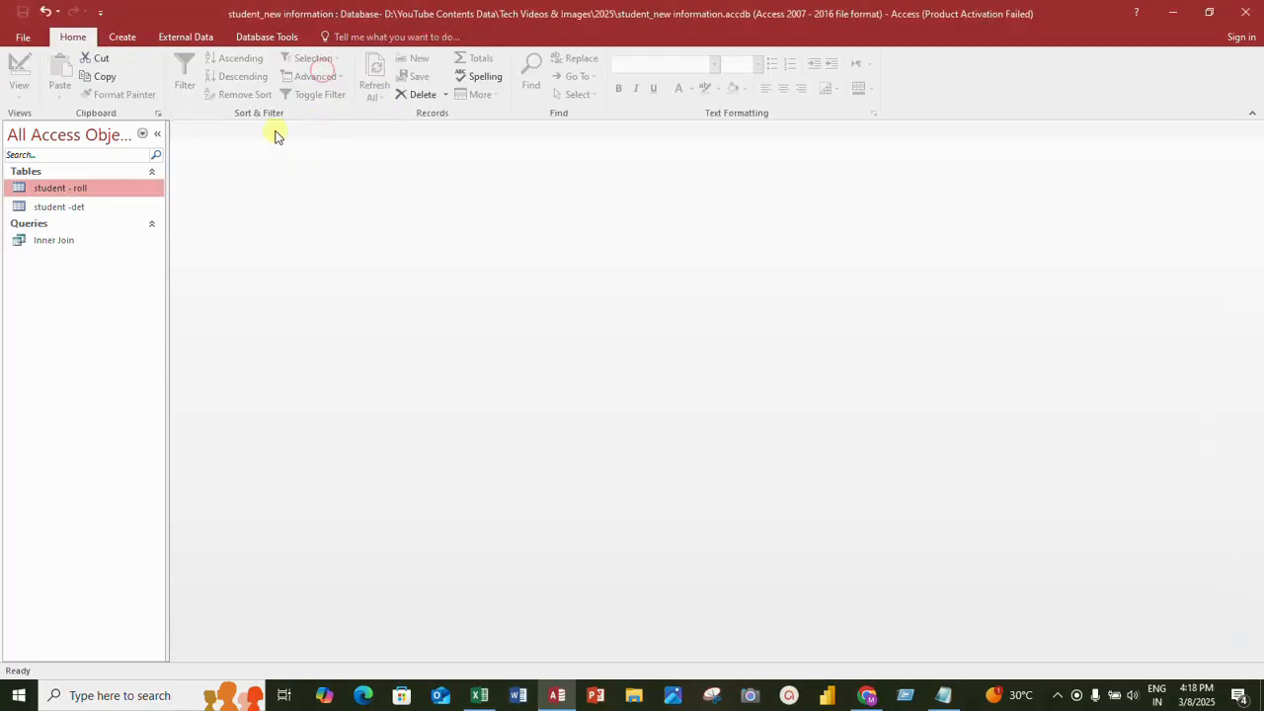
Create a new query in design view containing the student -det and student - roll tables
{"action": "left_click", "coordinate": [121, 37]}
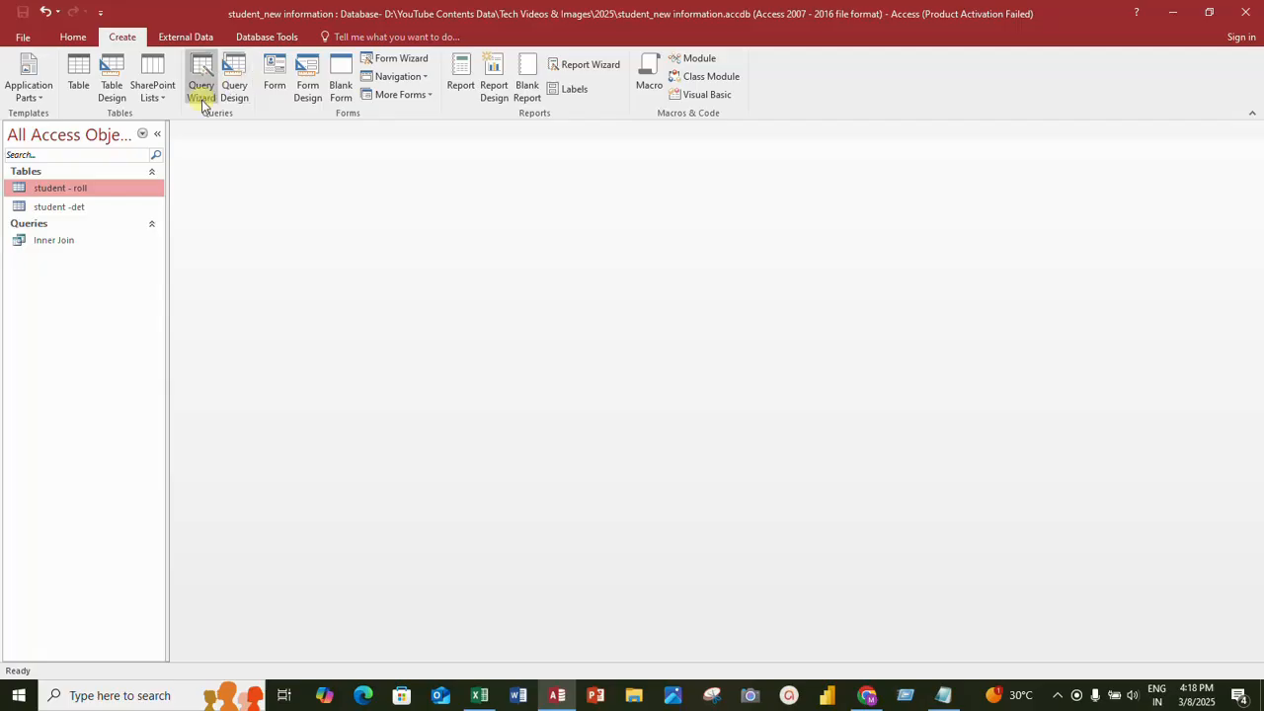
{"action": "left_click", "coordinate": [237, 97]}
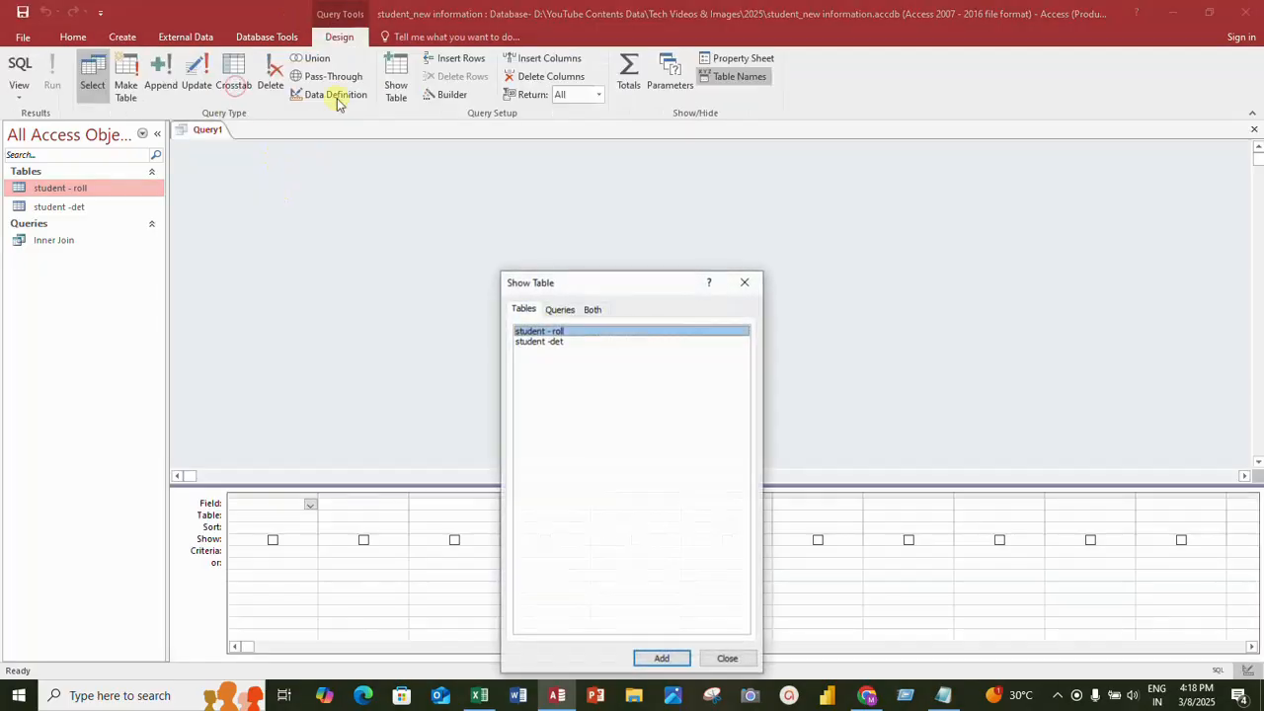
{"action": "left_click", "coordinate": [540, 343]}
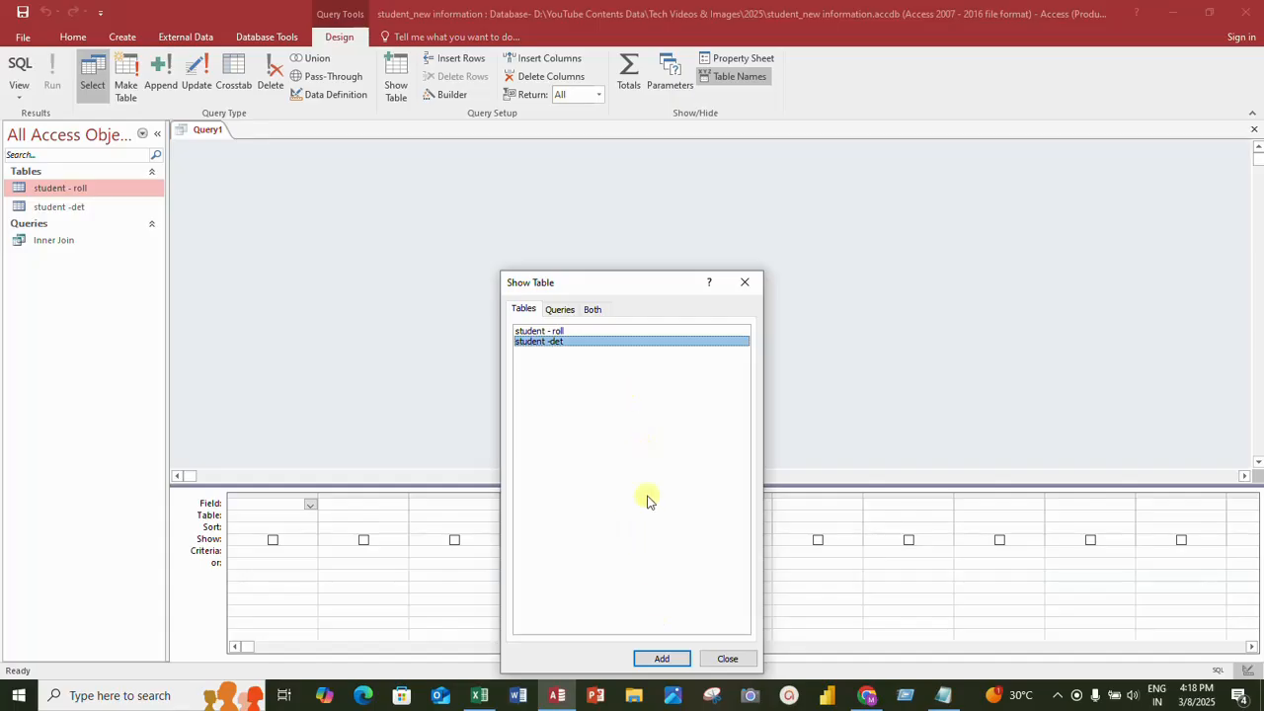
{"action": "left_click", "coordinate": [659, 658]}
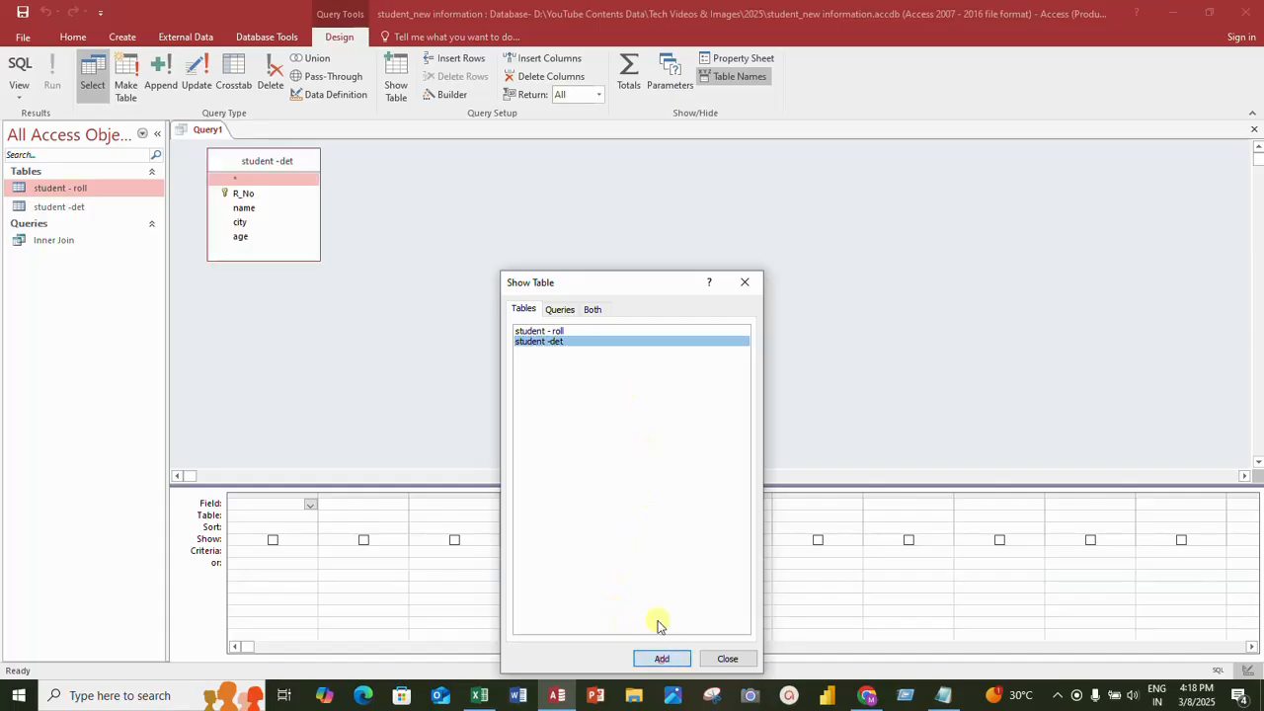
{"action": "left_click", "coordinate": [568, 331]}
{"action": "left_click", "coordinate": [682, 667]}
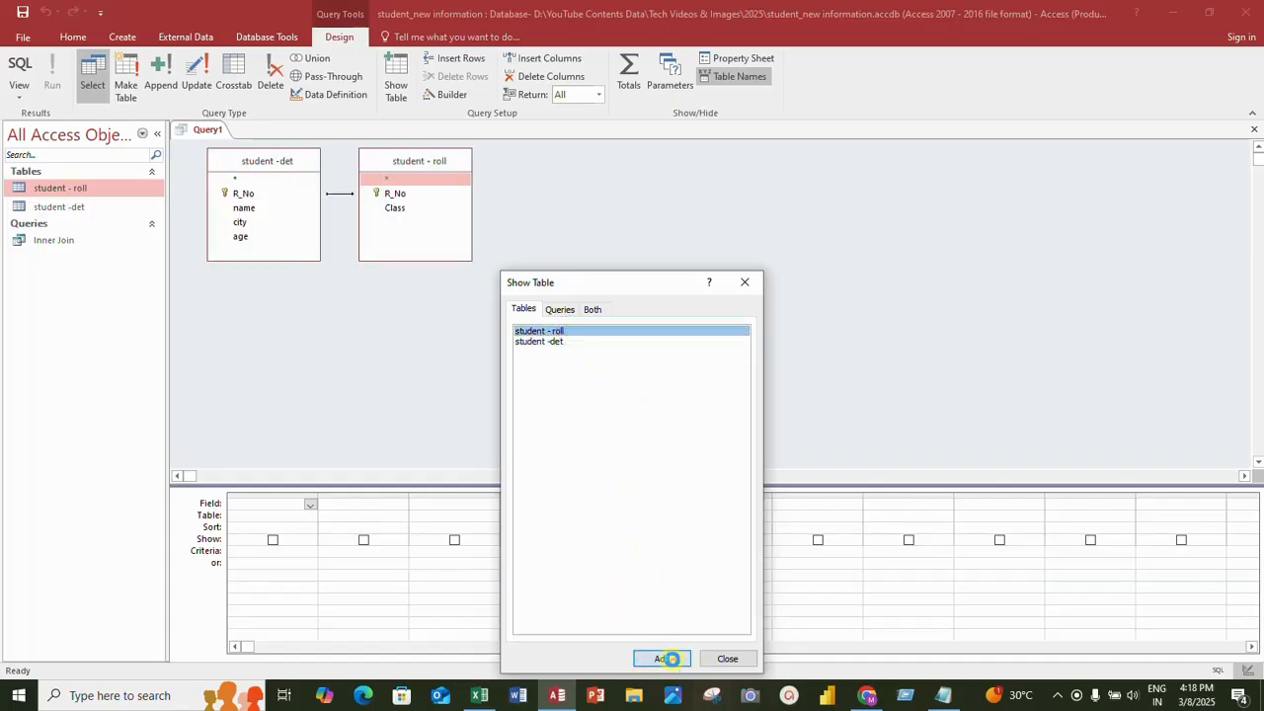
{"action": "left_click", "coordinate": [743, 284]}
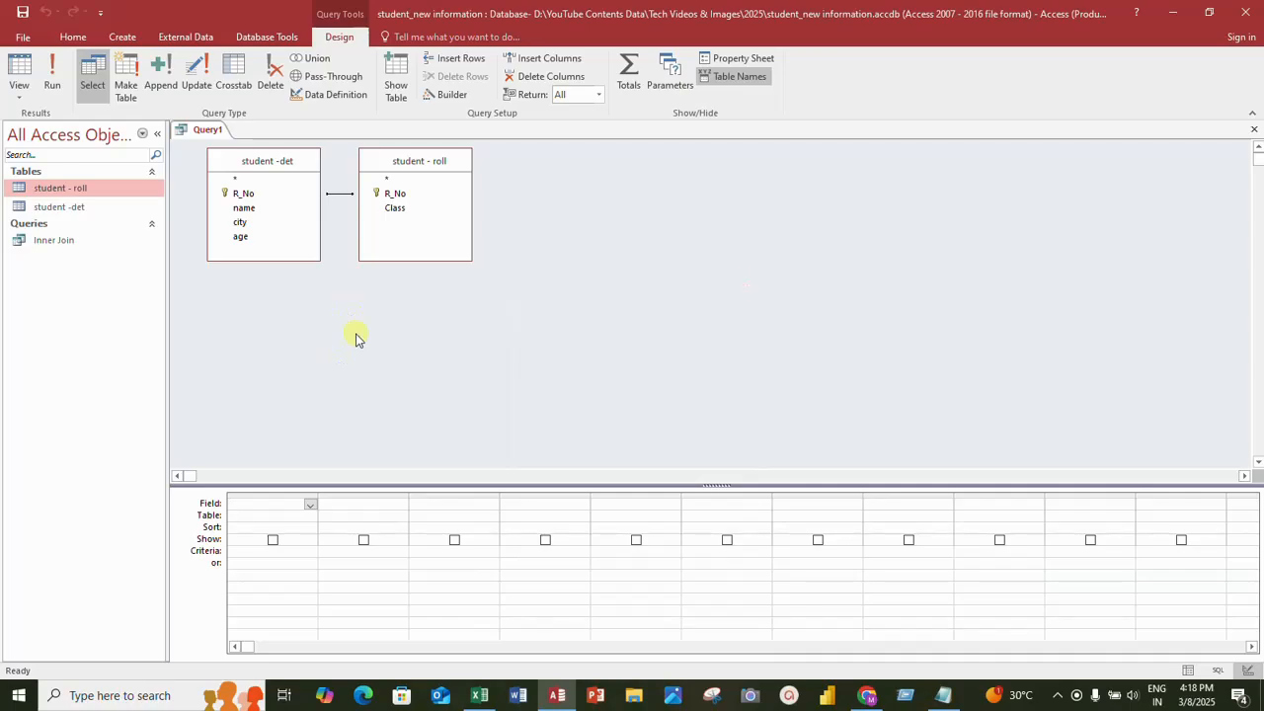
Add R_No, name, city and age from student -det and Class from student - roll to the query
{"action": "double_click", "coordinate": [243, 193]}
{"action": "double_click", "coordinate": [244, 207]}
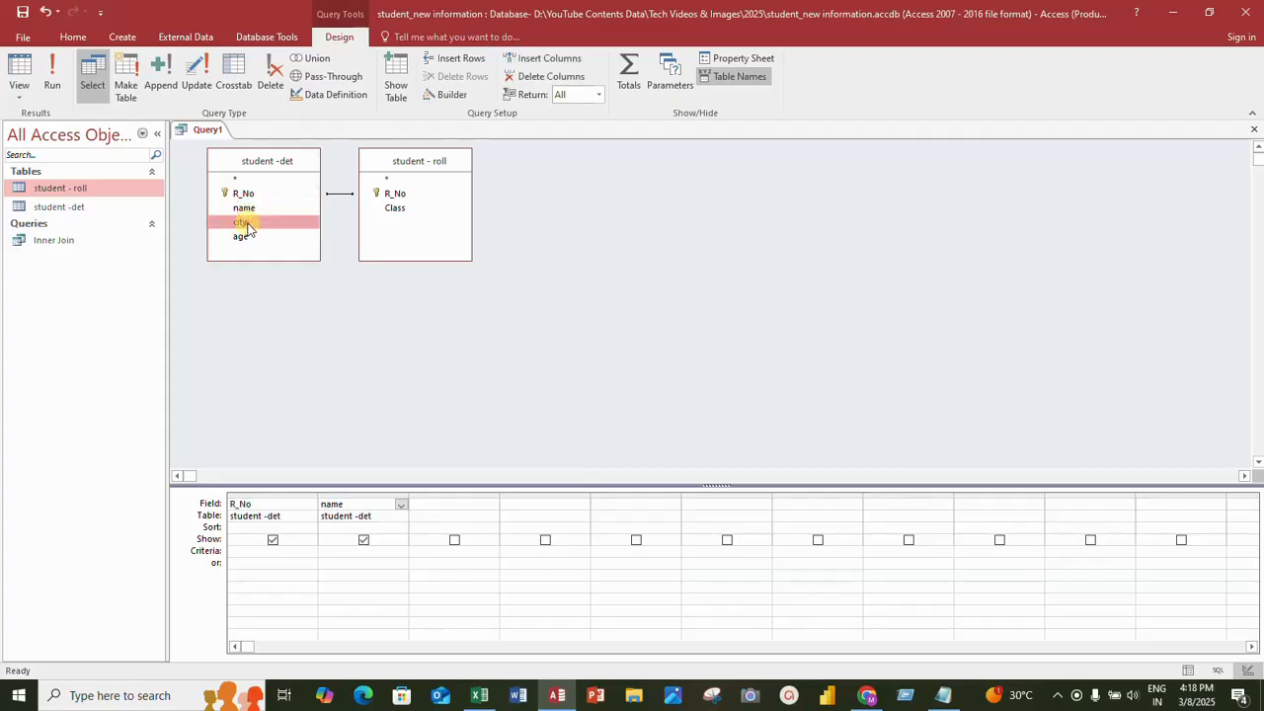
{"action": "double_click", "coordinate": [241, 222]}
{"action": "double_click", "coordinate": [241, 237]}
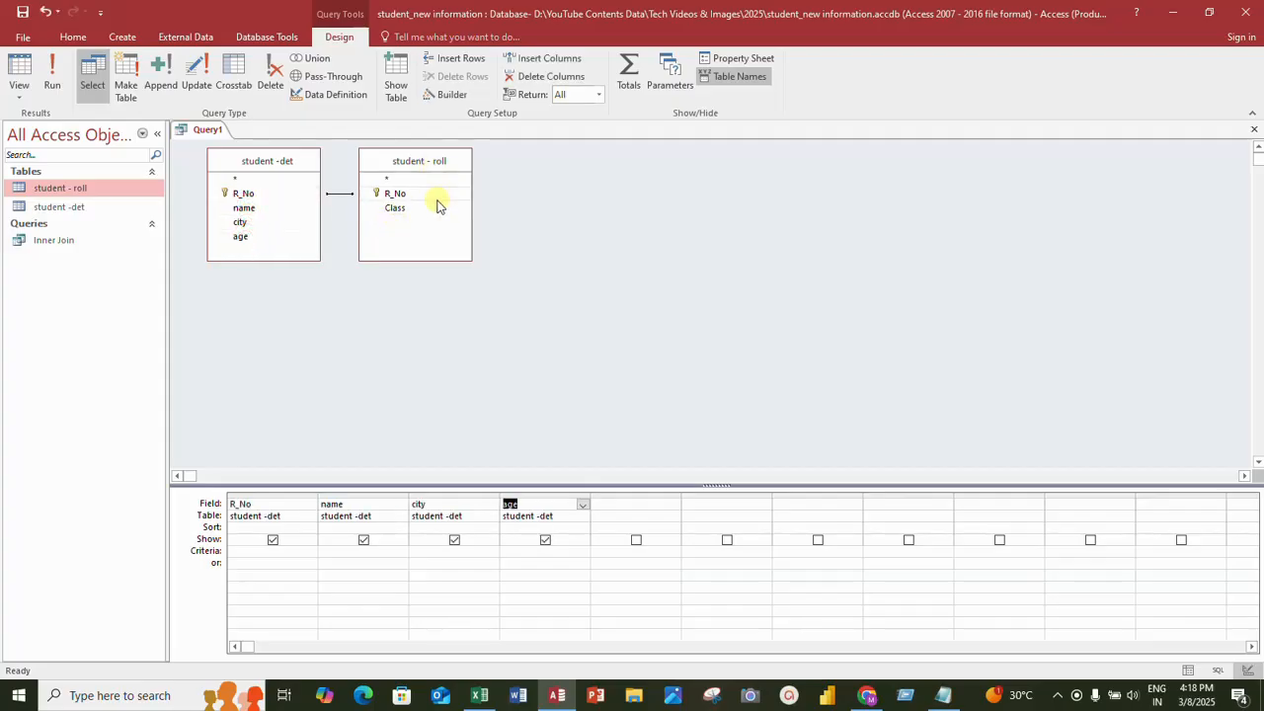
{"action": "double_click", "coordinate": [395, 207]}
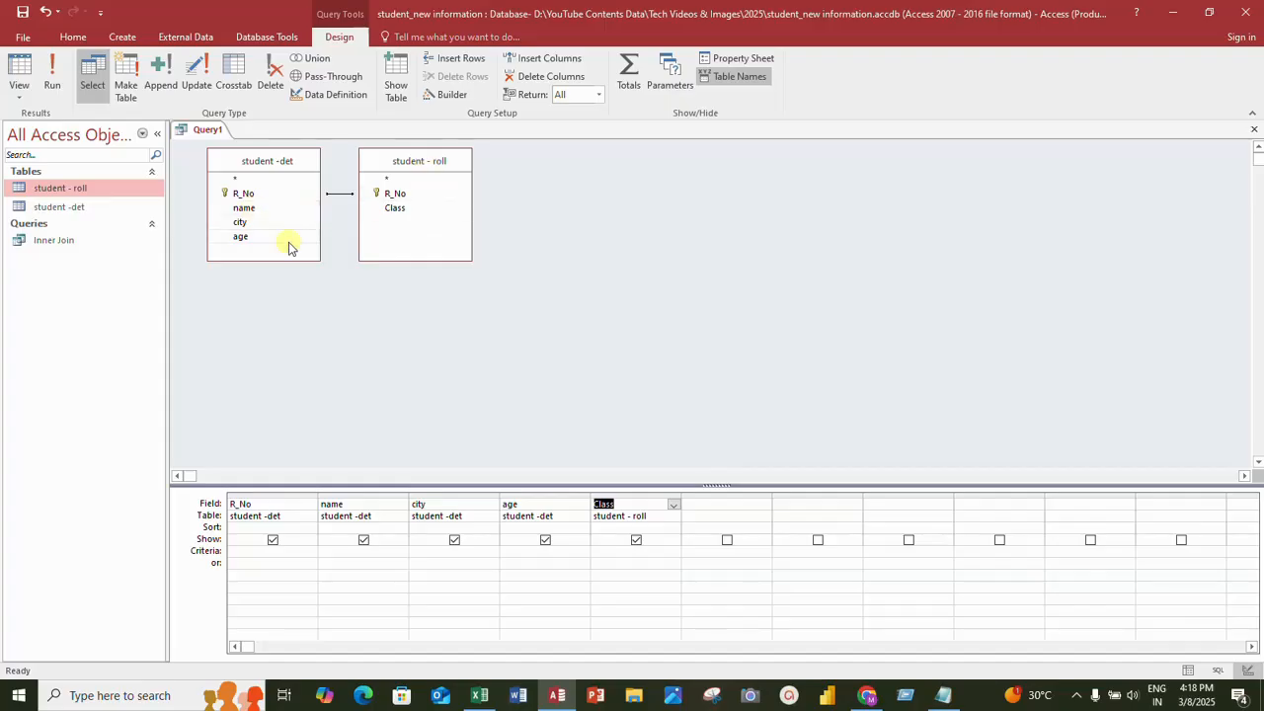
Save the query as Left outer join and run it
{"action": "left_click", "coordinate": [22, 12]}
{"action": "key", "text": "BackSpace"}
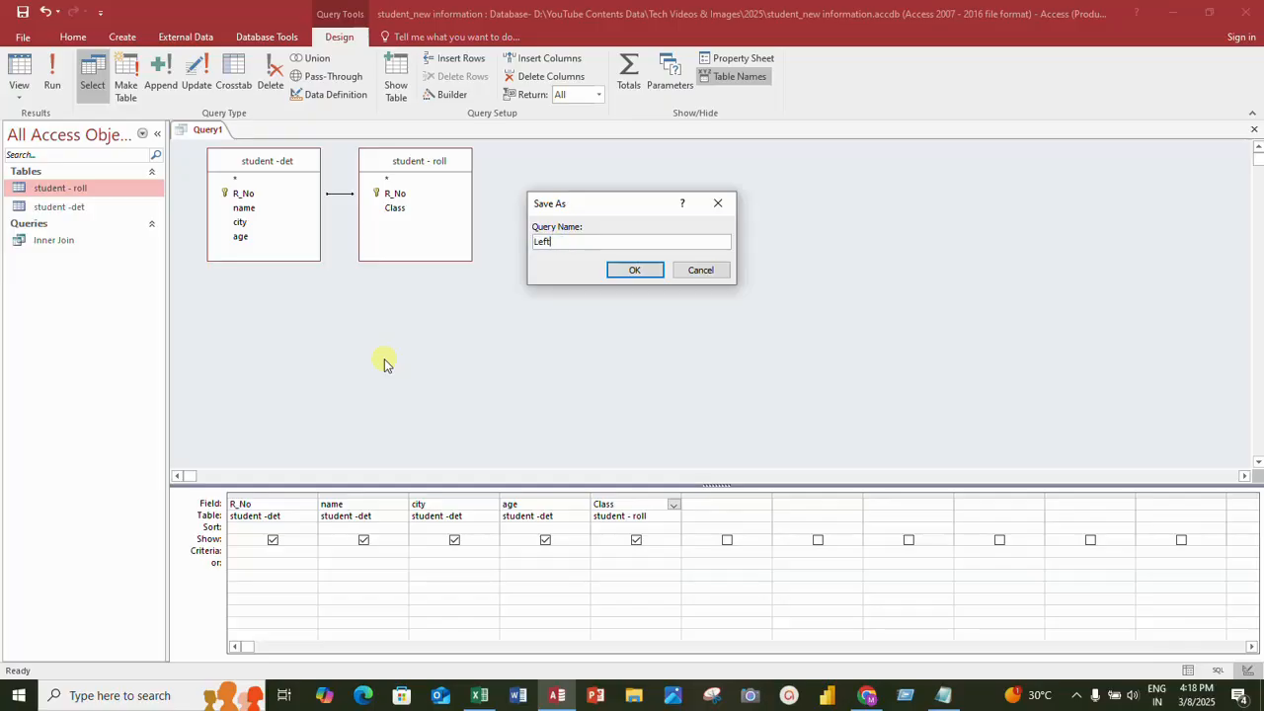
{"action": "type", "text": "Left outer join"}
{"action": "left_click", "coordinate": [634, 270]}
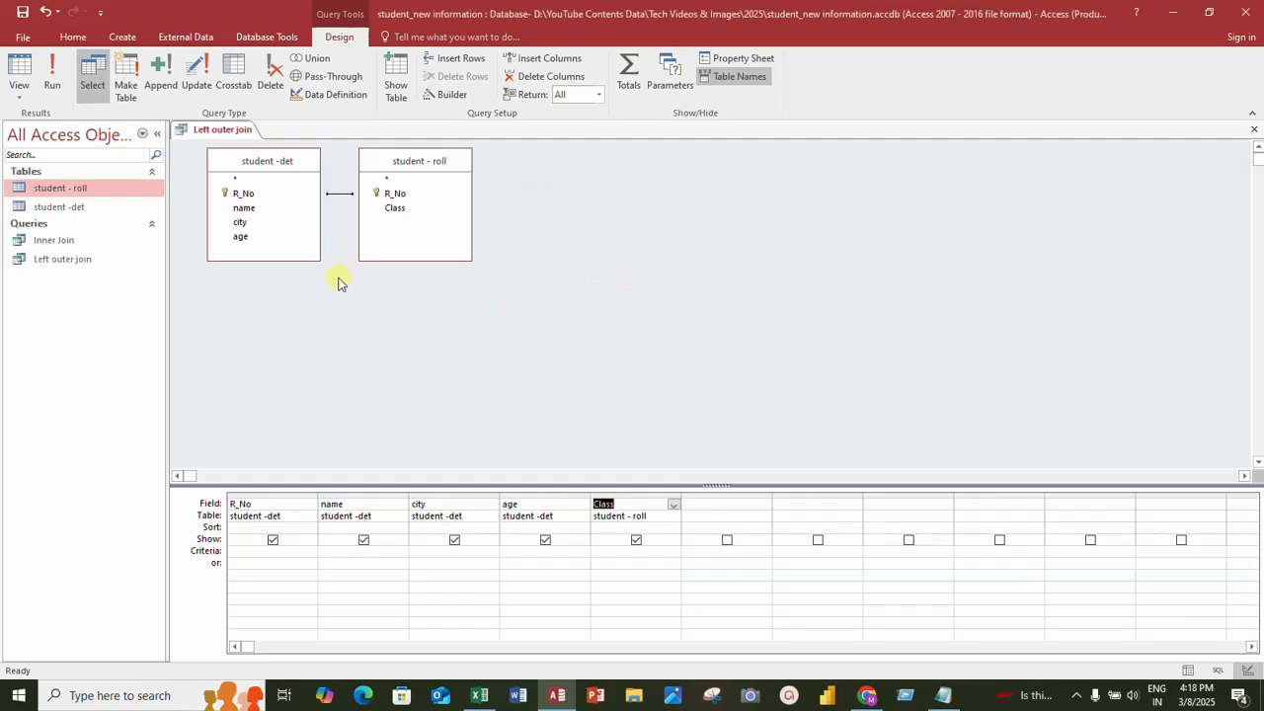
{"action": "left_click", "coordinate": [53, 87]}
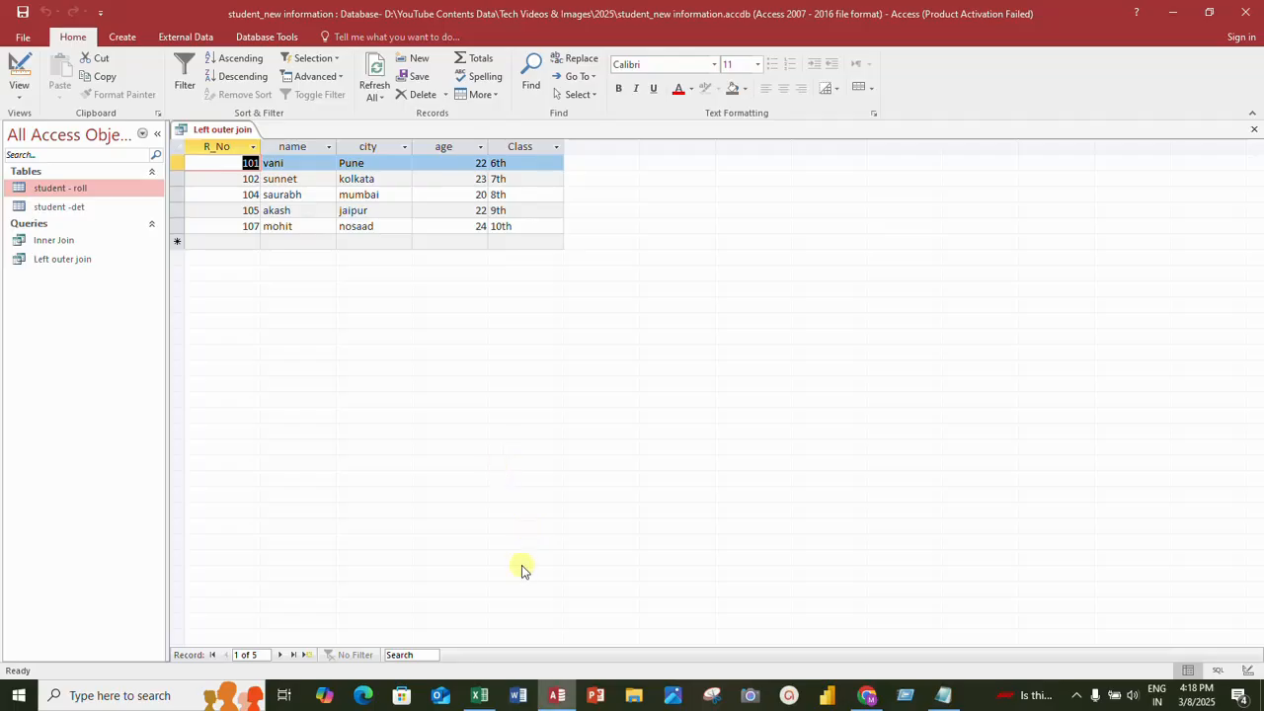
Switch to Excel and compare the example results on the Left Outer Join and Inner join sheets
{"action": "left_click", "coordinate": [479, 696]}
{"action": "left_click", "coordinate": [250, 651]}
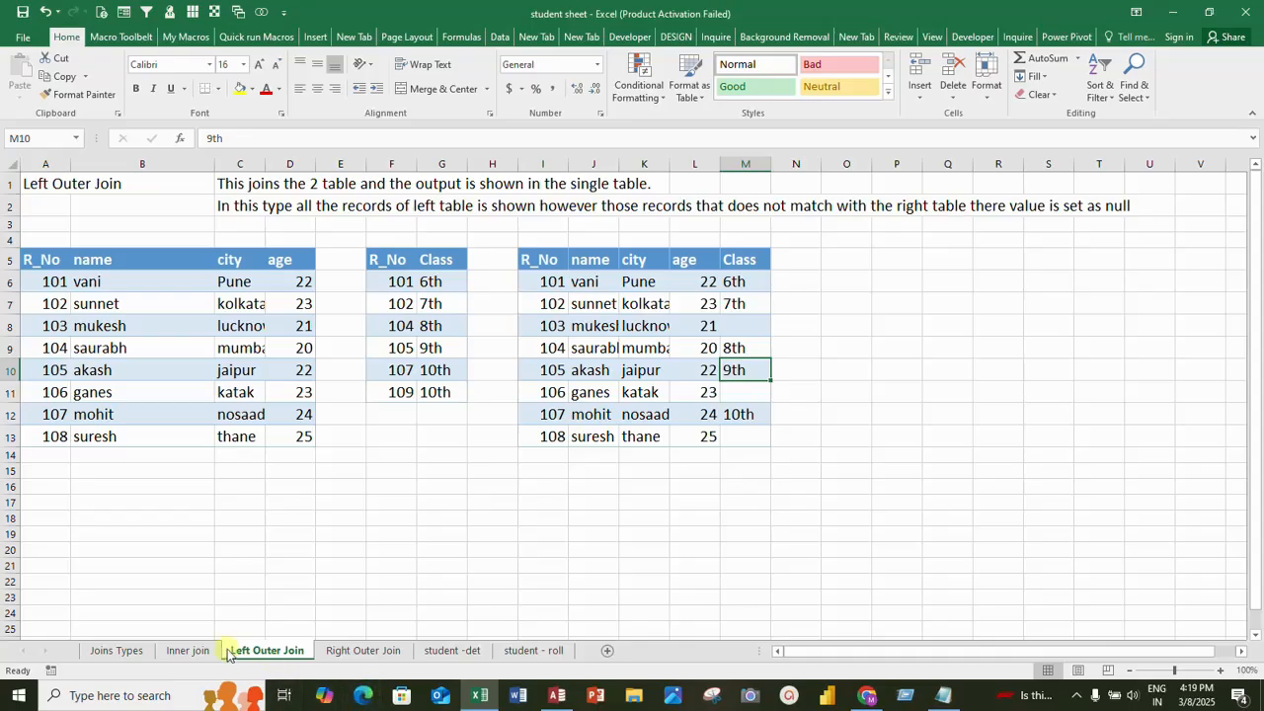
{"action": "left_click", "coordinate": [179, 638]}
{"action": "left_click", "coordinate": [187, 651]}
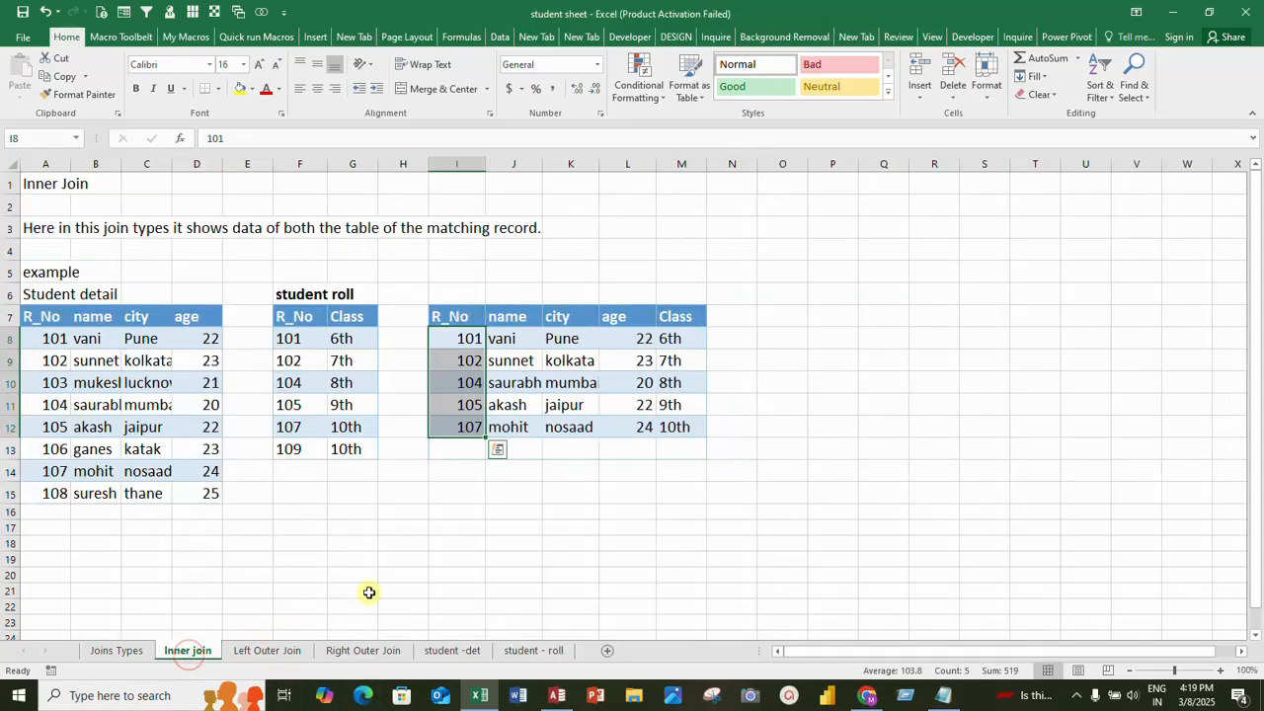
Switch to Access, set the R_No relationship's join type to include all student -det records and only matching student - roll records, and close Relationships
{"action": "key", "text": "alt+Tab"}
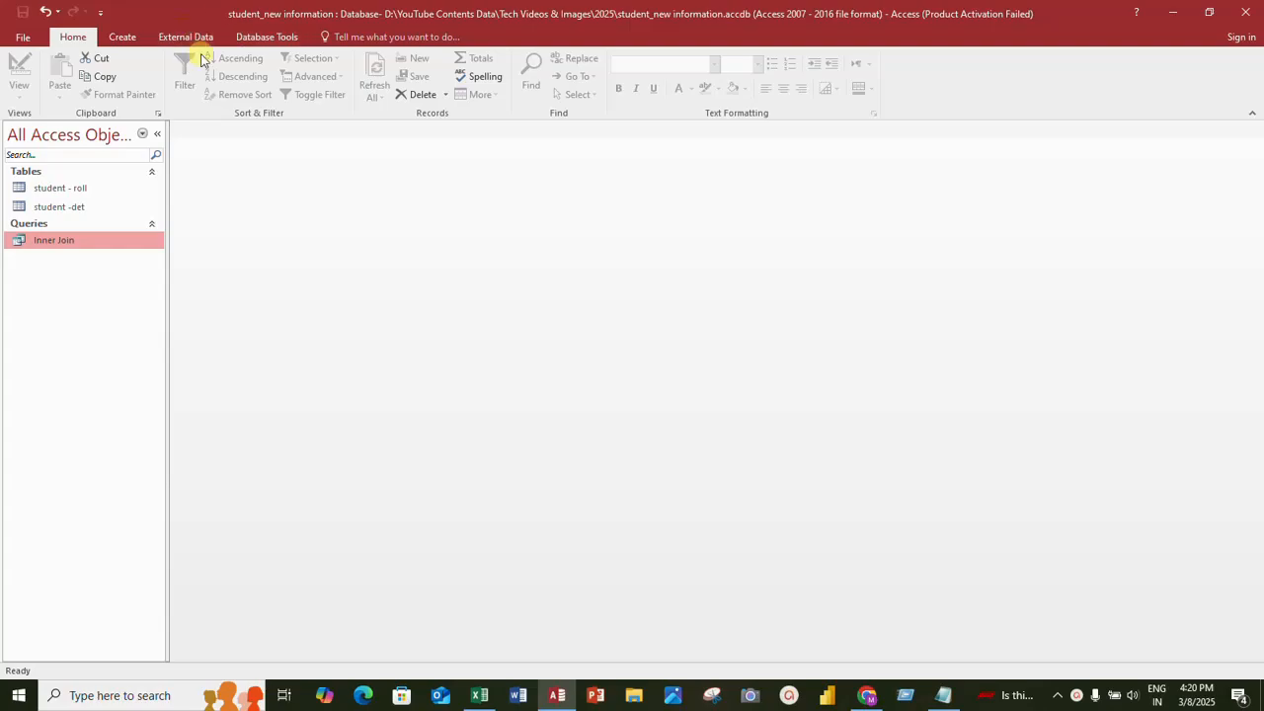
{"action": "left_click", "coordinate": [254, 38]}
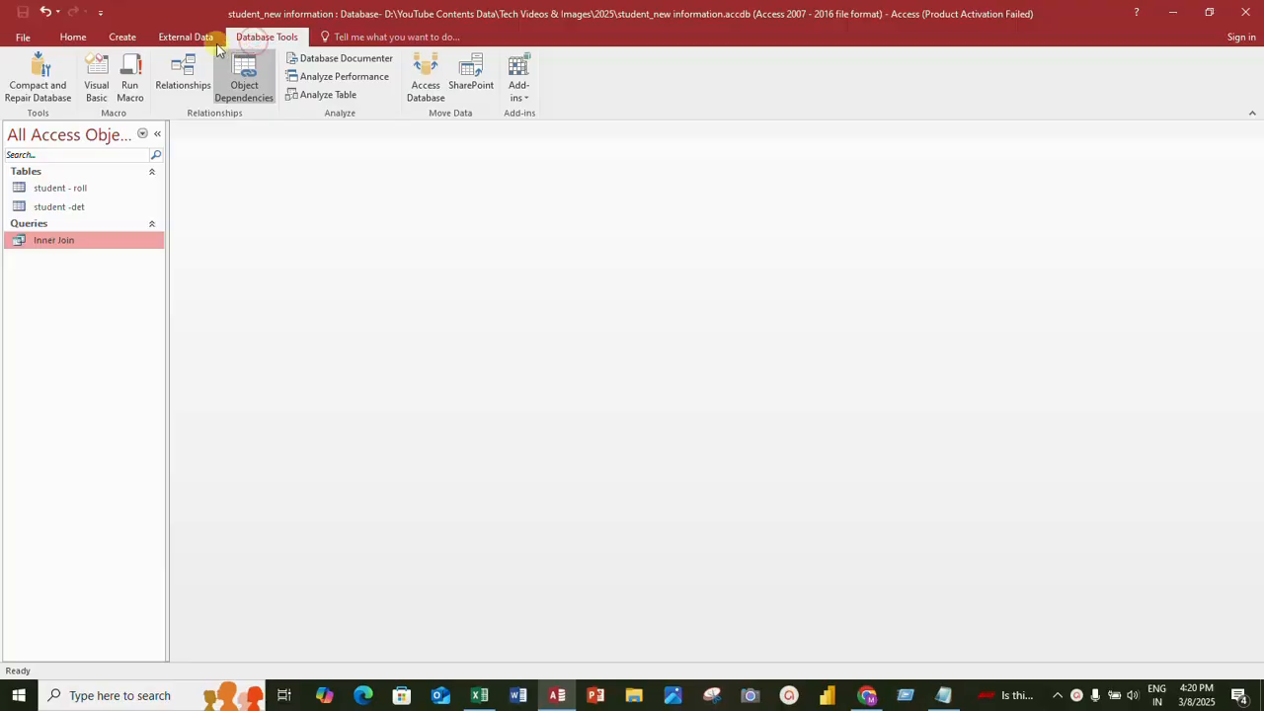
{"action": "left_click", "coordinate": [183, 74]}
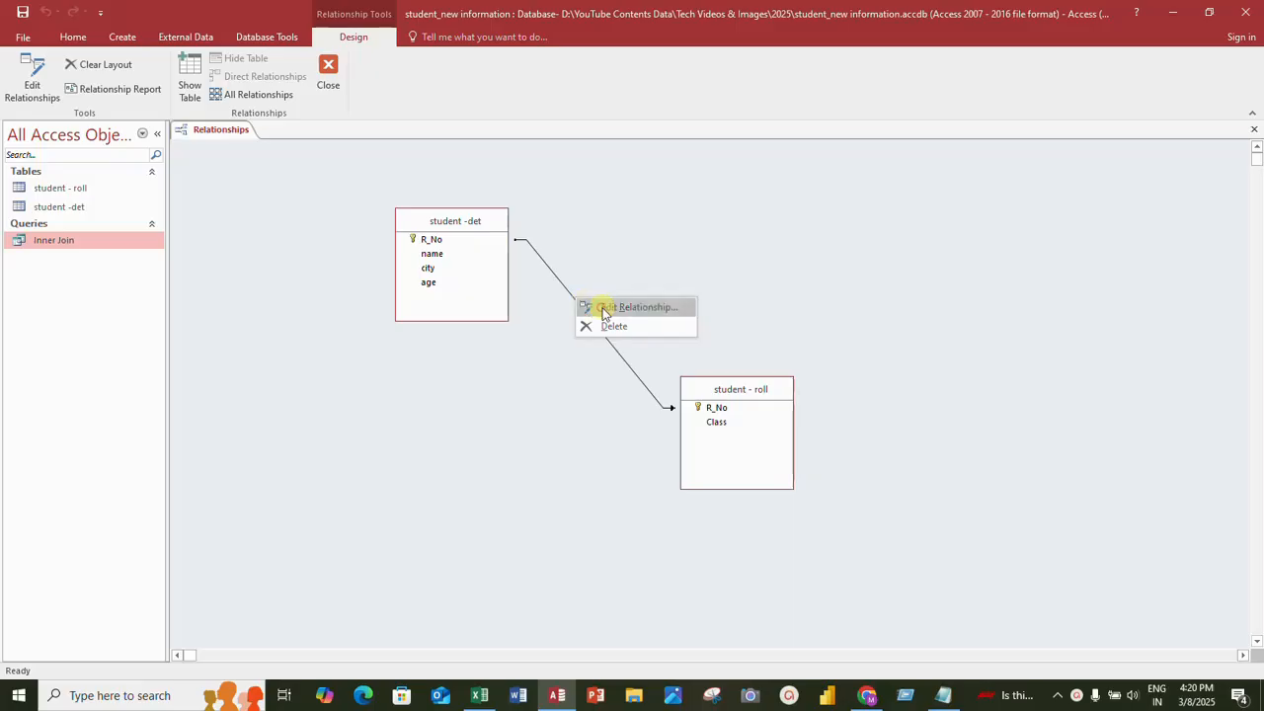
{"action": "left_click", "coordinate": [598, 307]}
{"action": "left_click", "coordinate": [744, 255]}
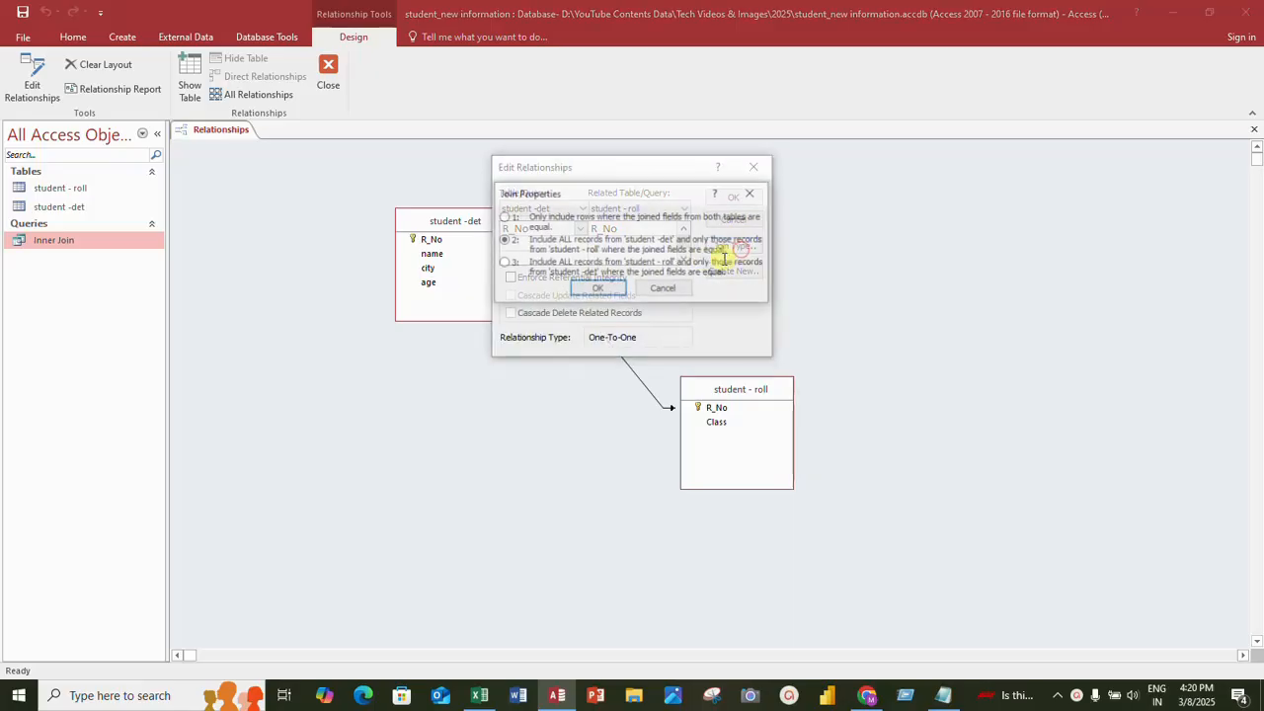
{"action": "left_click", "coordinate": [541, 239]}
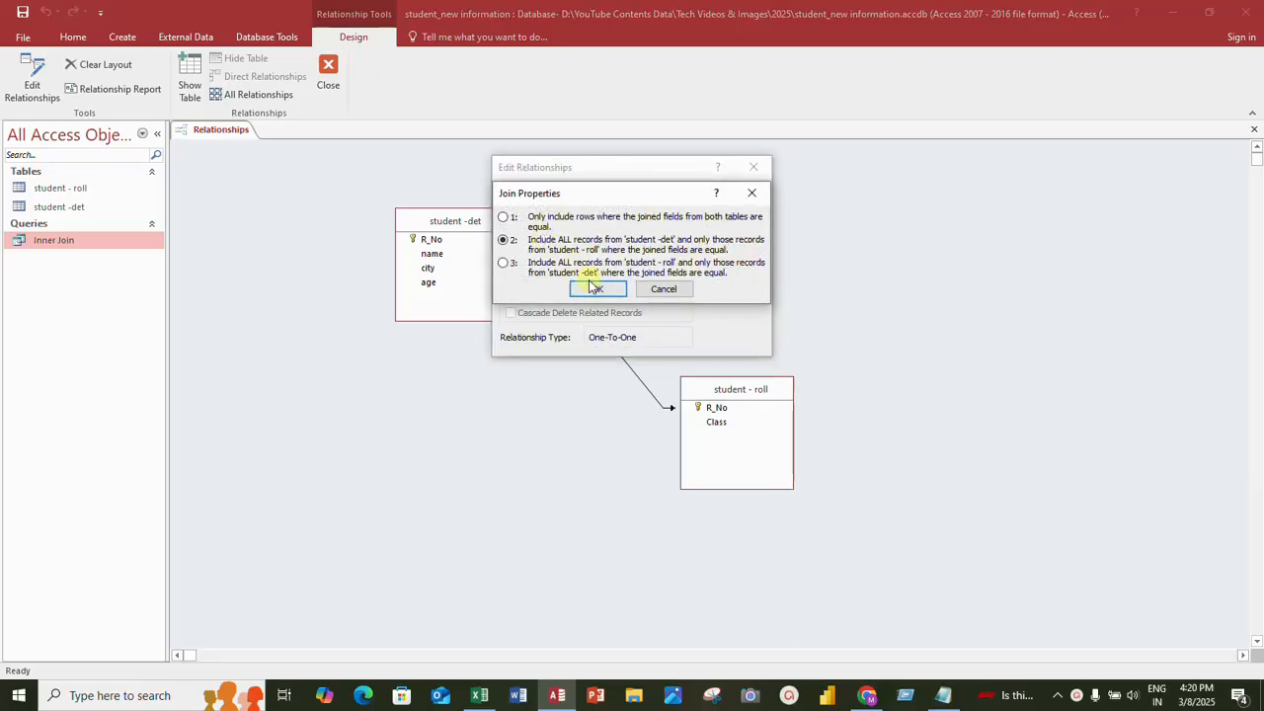
{"action": "left_click", "coordinate": [517, 218]}
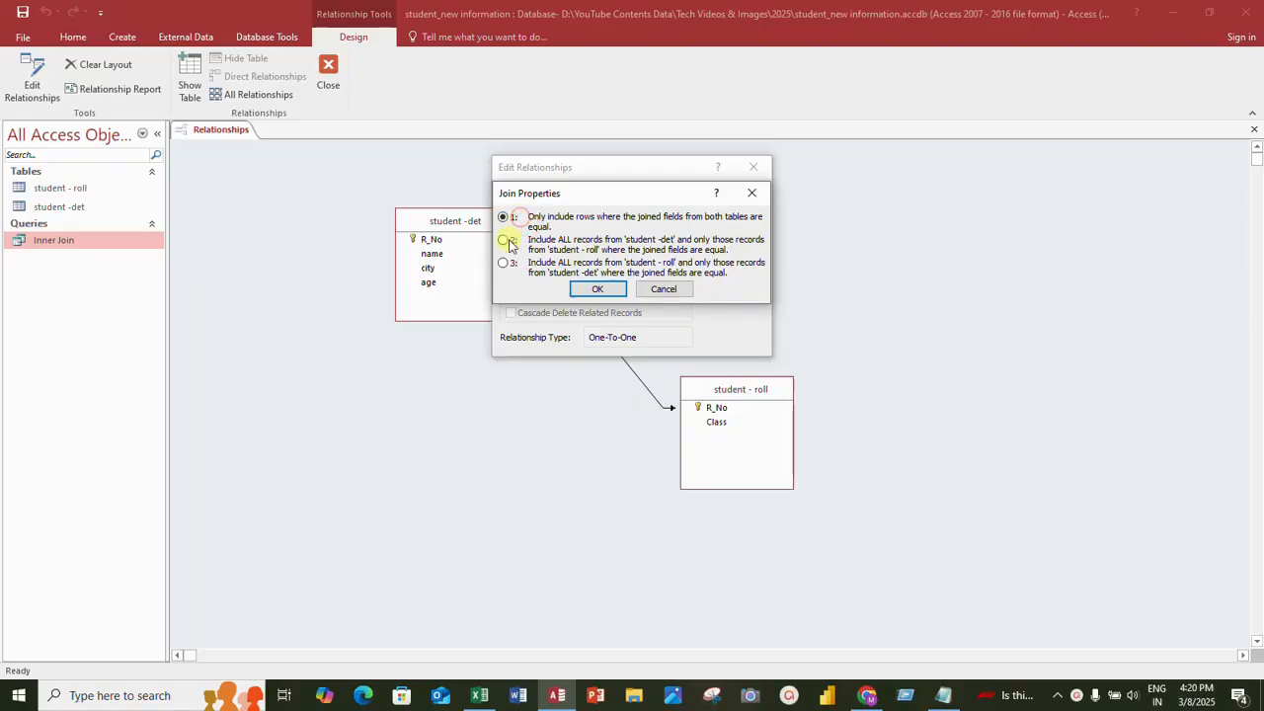
{"action": "left_click", "coordinate": [509, 242]}
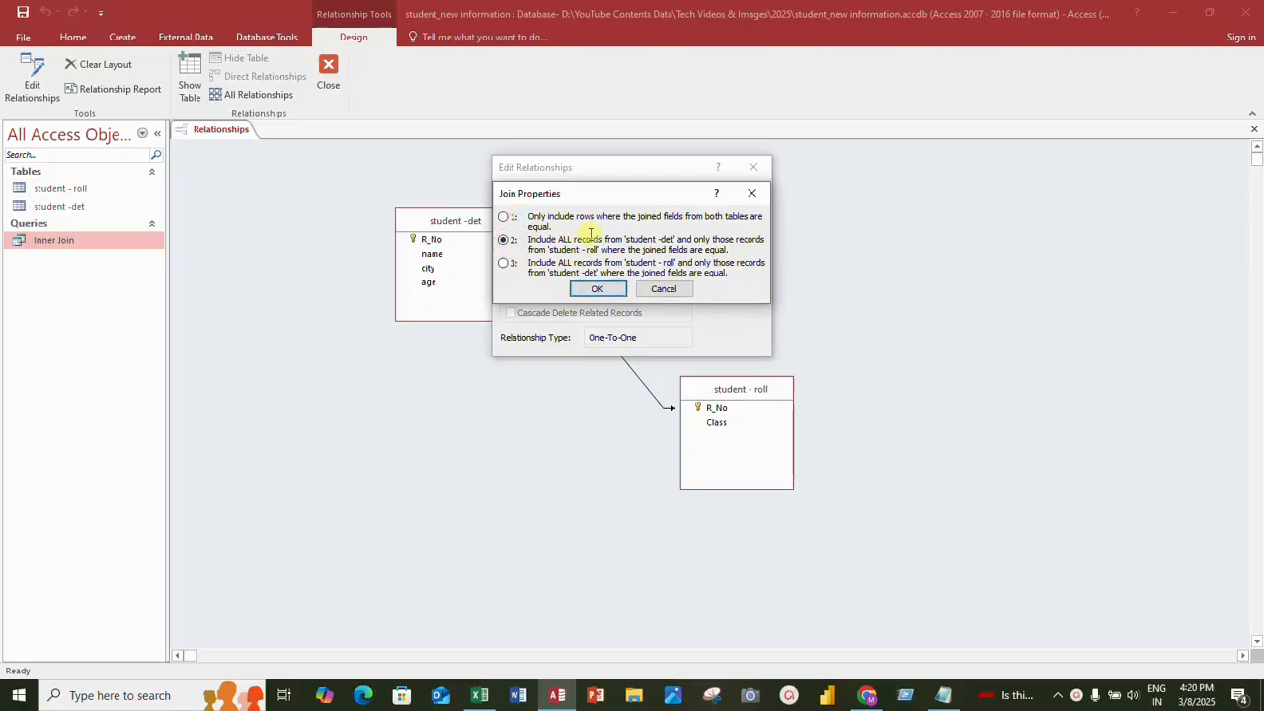
{"action": "left_click", "coordinate": [600, 292]}
{"action": "left_click", "coordinate": [732, 198]}
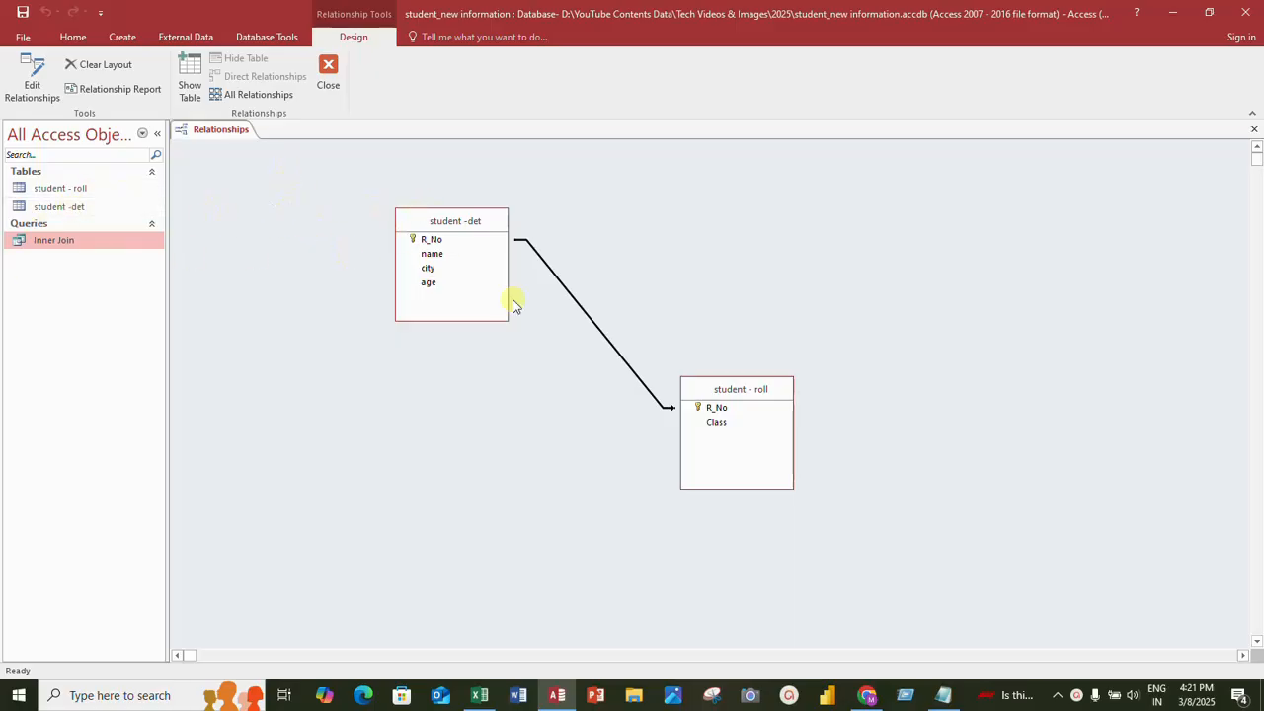
{"action": "left_click", "coordinate": [330, 81]}
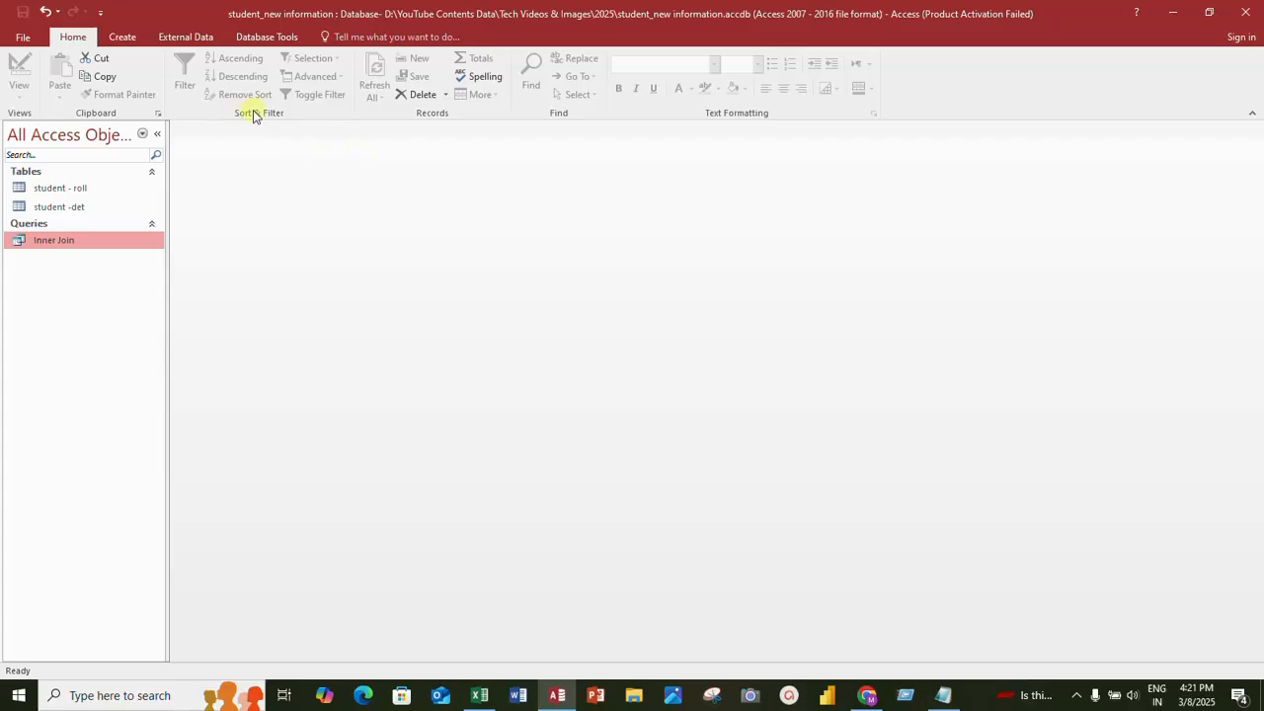
Create a new query in design view with the student -det and student - roll tables
{"action": "left_click", "coordinate": [137, 39]}
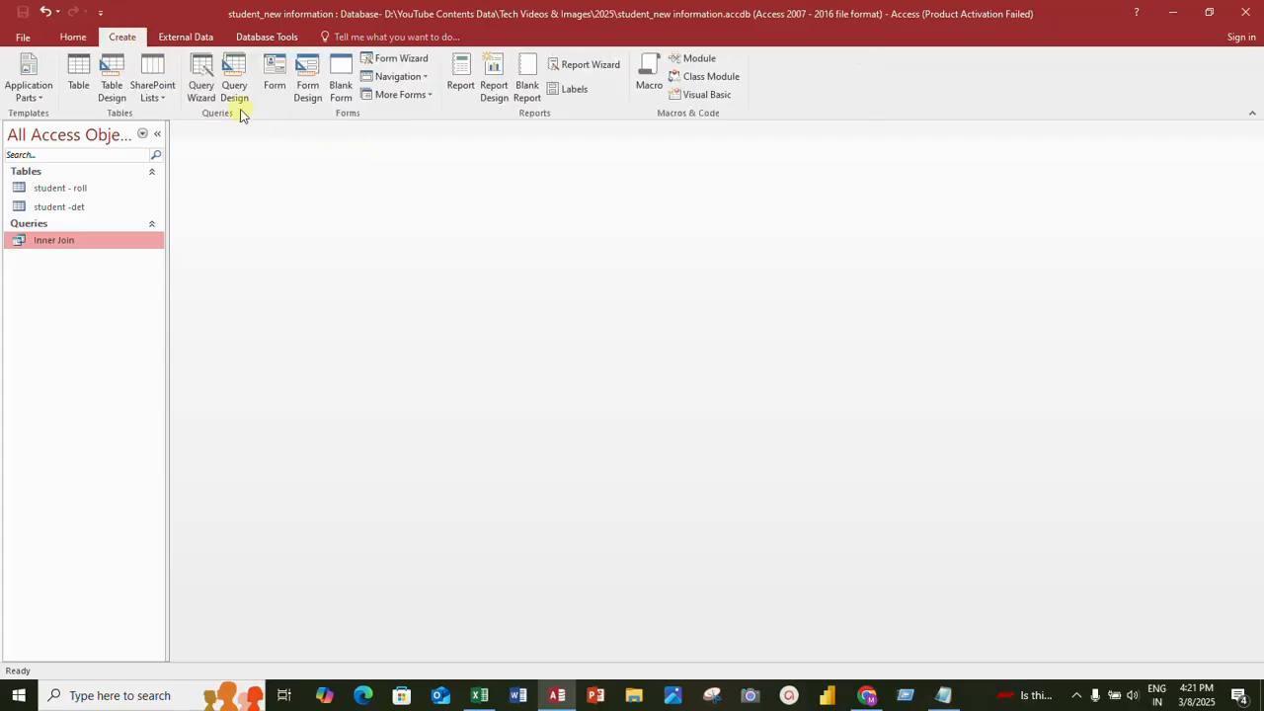
{"action": "left_click", "coordinate": [234, 77]}
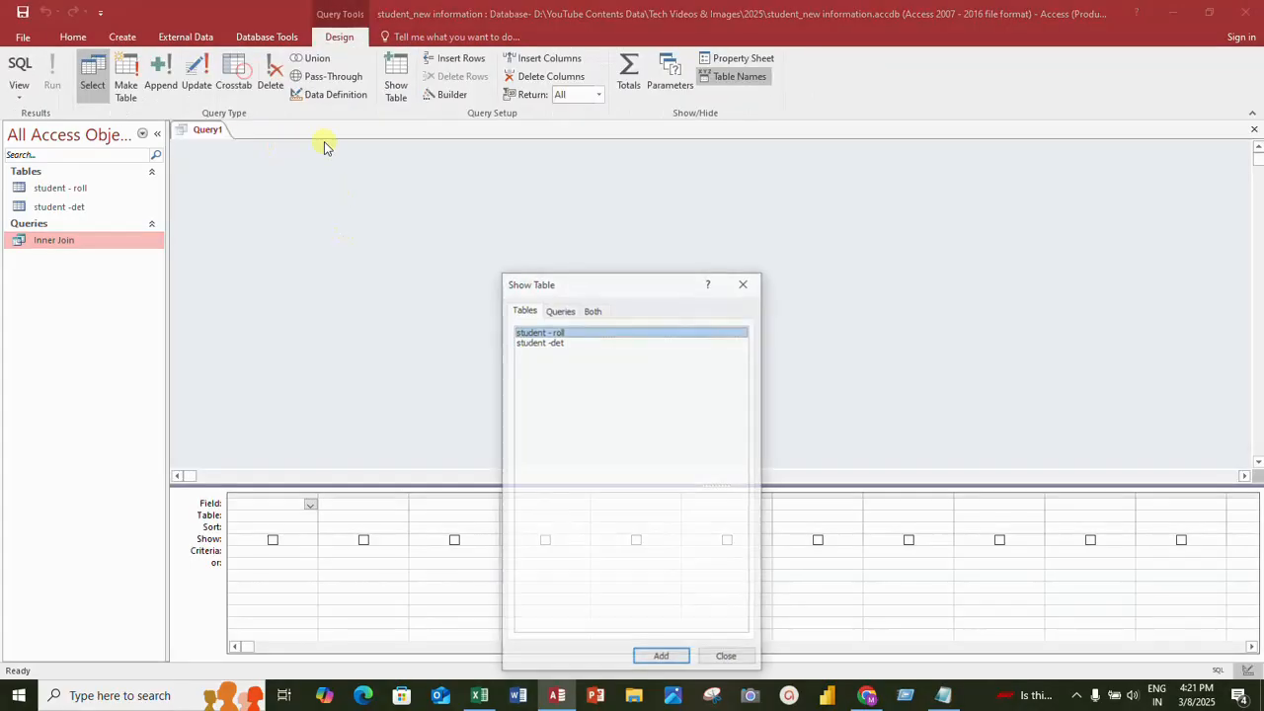
{"action": "left_click", "coordinate": [553, 341]}
{"action": "left_click", "coordinate": [673, 658]}
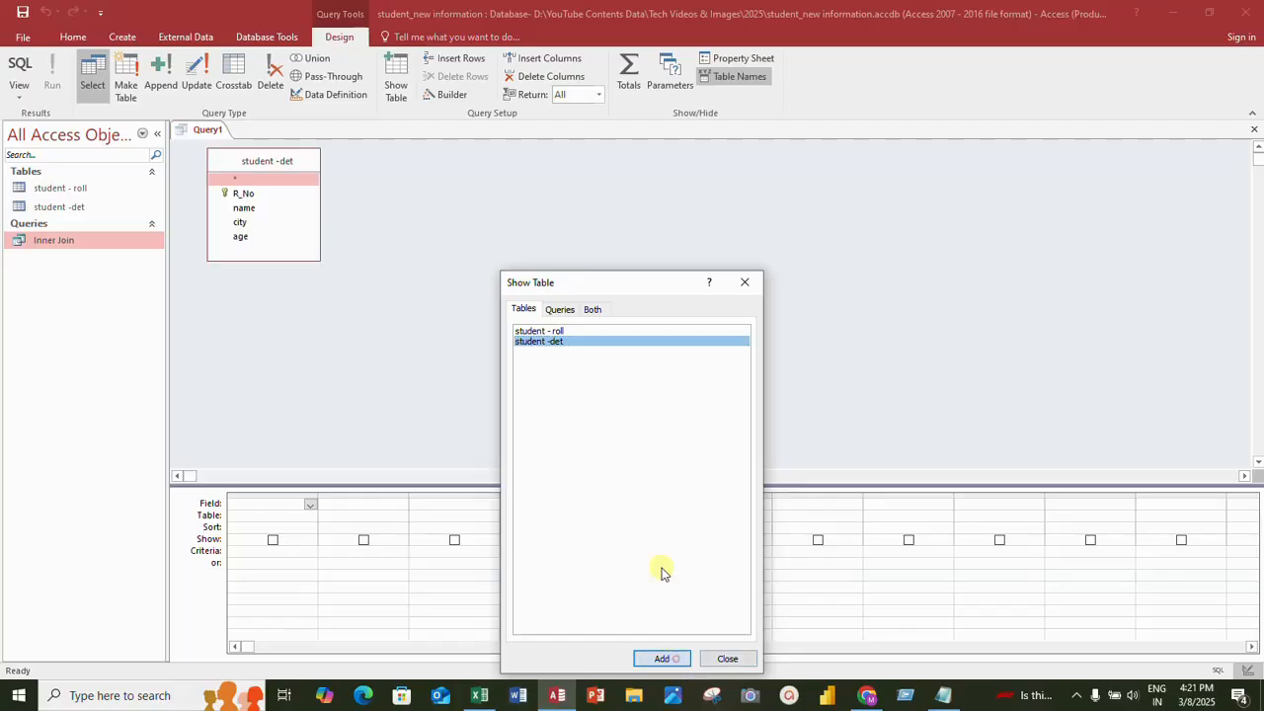
{"action": "left_click", "coordinate": [575, 332]}
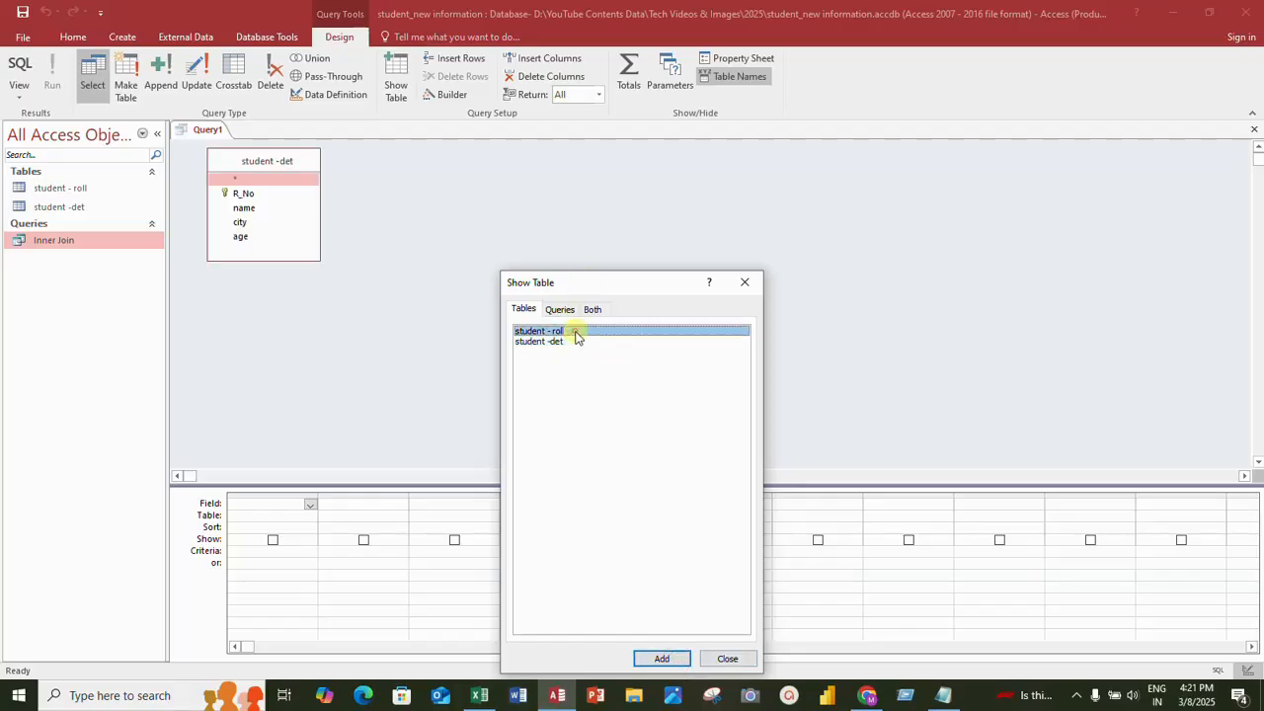
{"action": "left_click", "coordinate": [675, 660]}
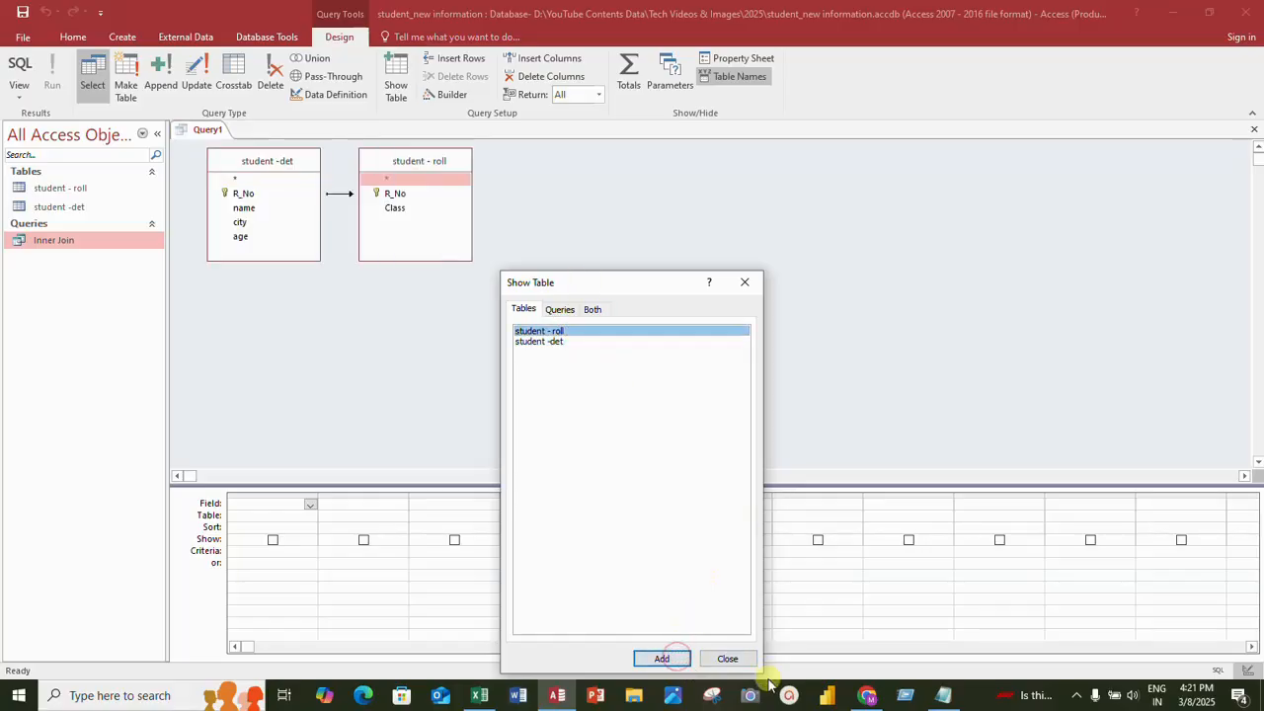
{"action": "left_click", "coordinate": [735, 659]}
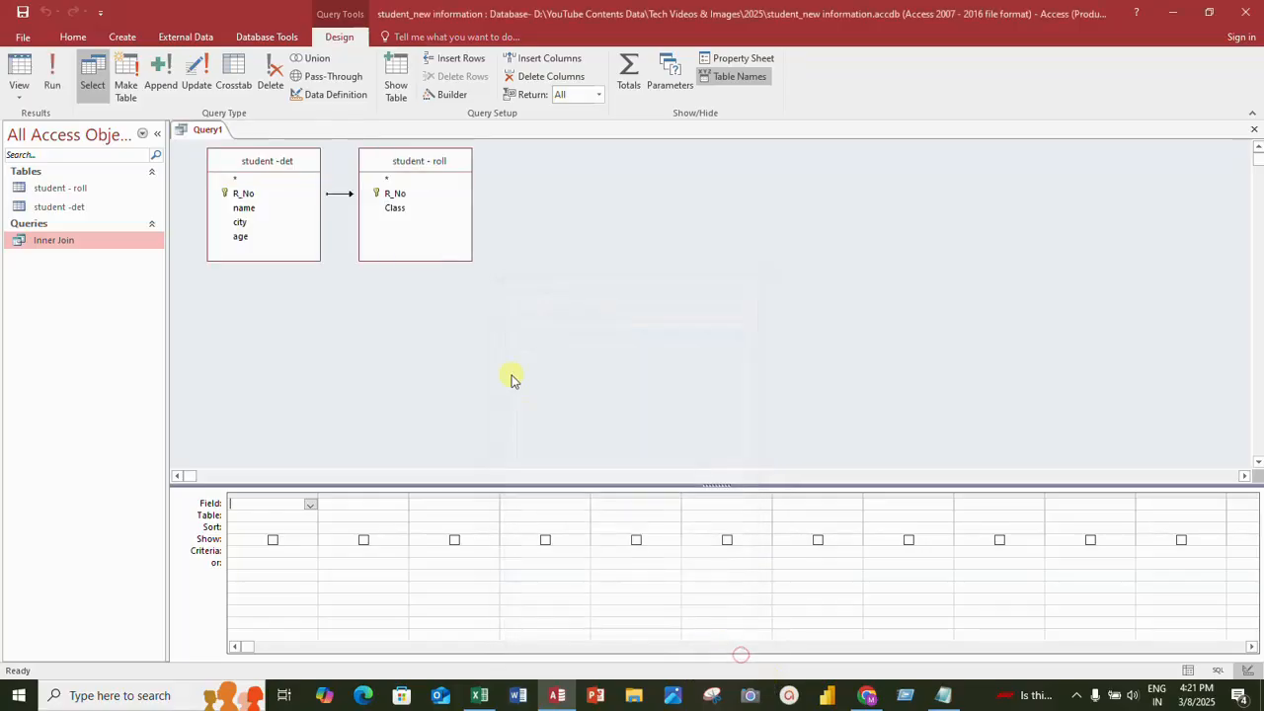
Add R_No, name, city and age from student -det and Class from student - roll to the query
{"action": "double_click", "coordinate": [243, 194]}
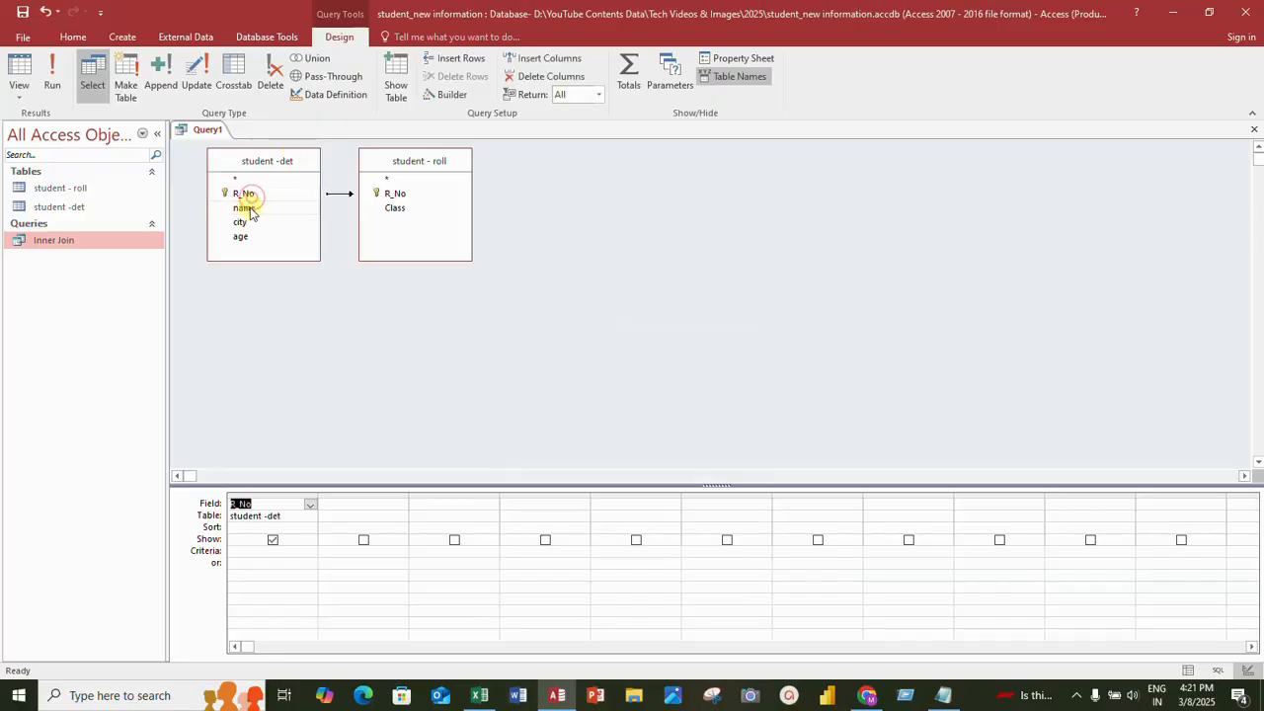
{"action": "double_click", "coordinate": [243, 208]}
{"action": "double_click", "coordinate": [241, 222]}
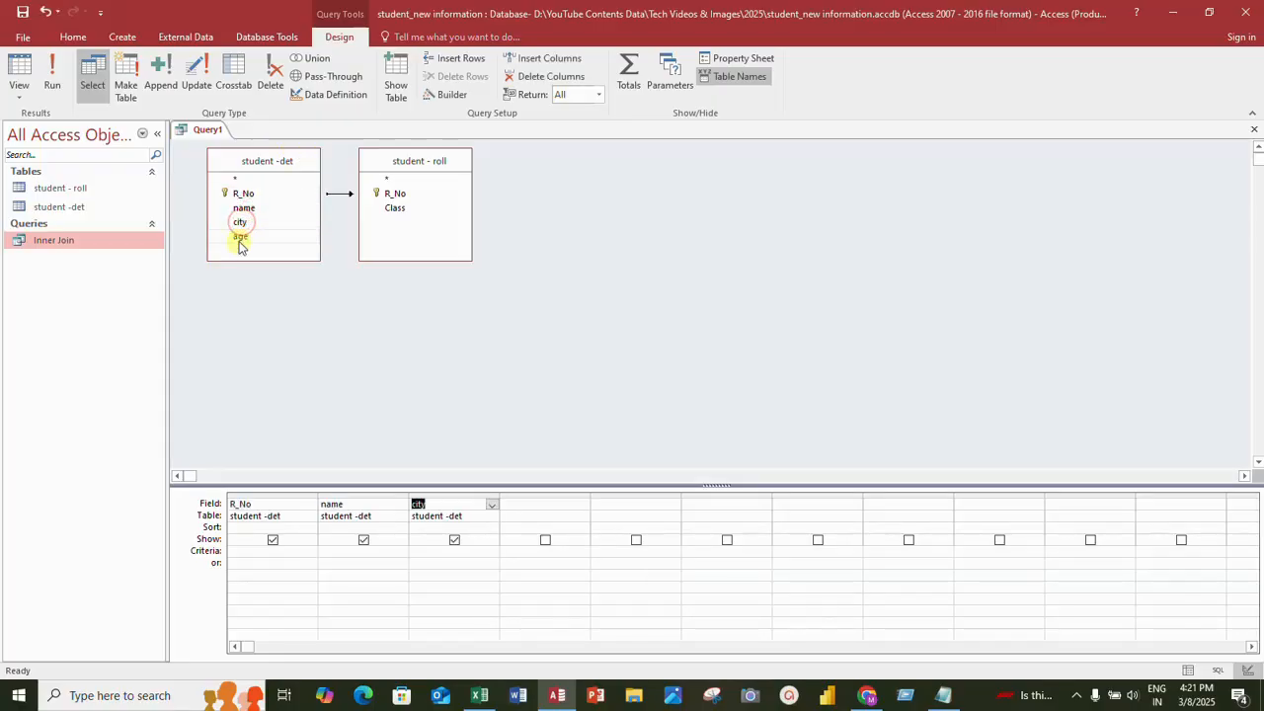
{"action": "double_click", "coordinate": [240, 237]}
{"action": "double_click", "coordinate": [396, 208]}
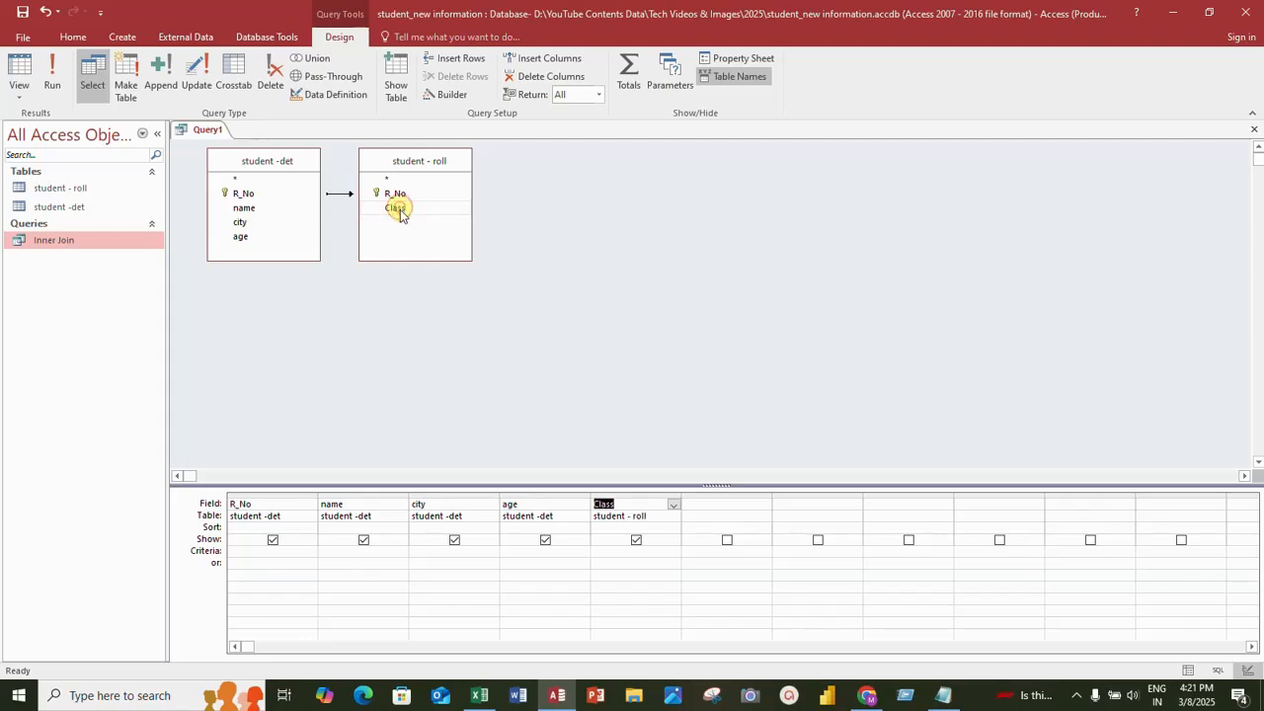
Save the query as Left Outer Join and run it
{"action": "left_click", "coordinate": [21, 12]}
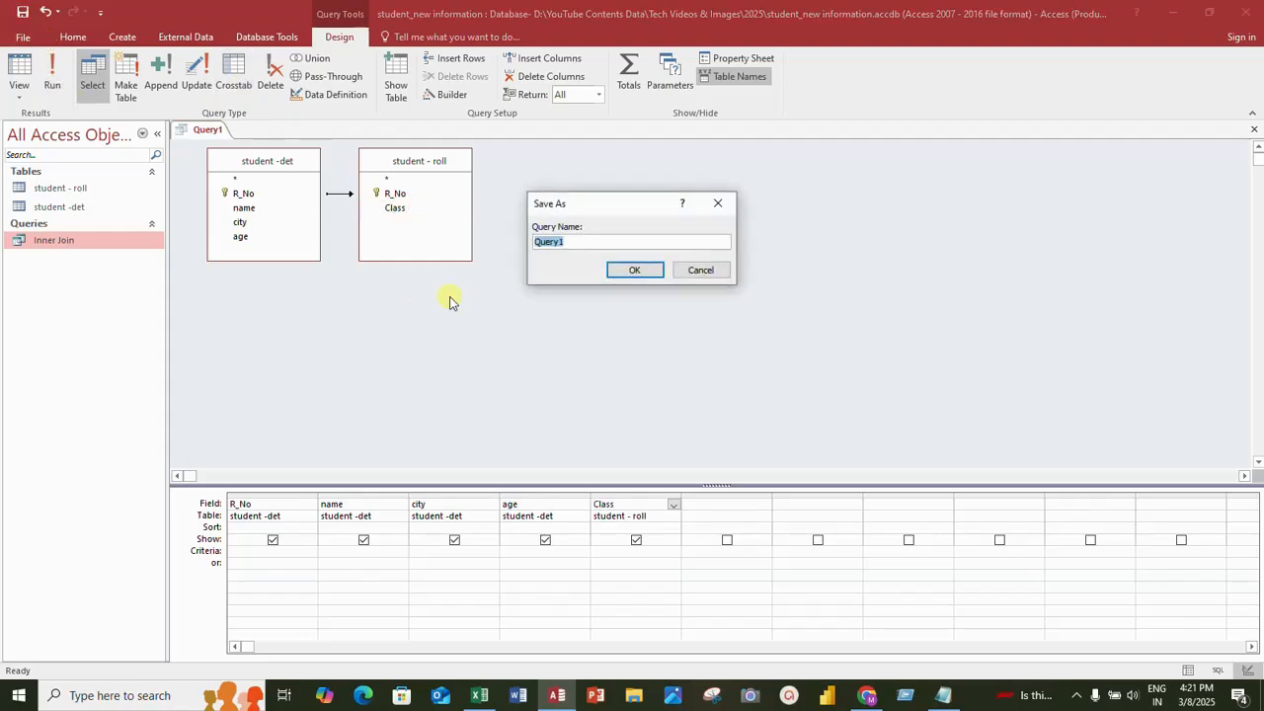
{"action": "type", "text": "Left Outer"}
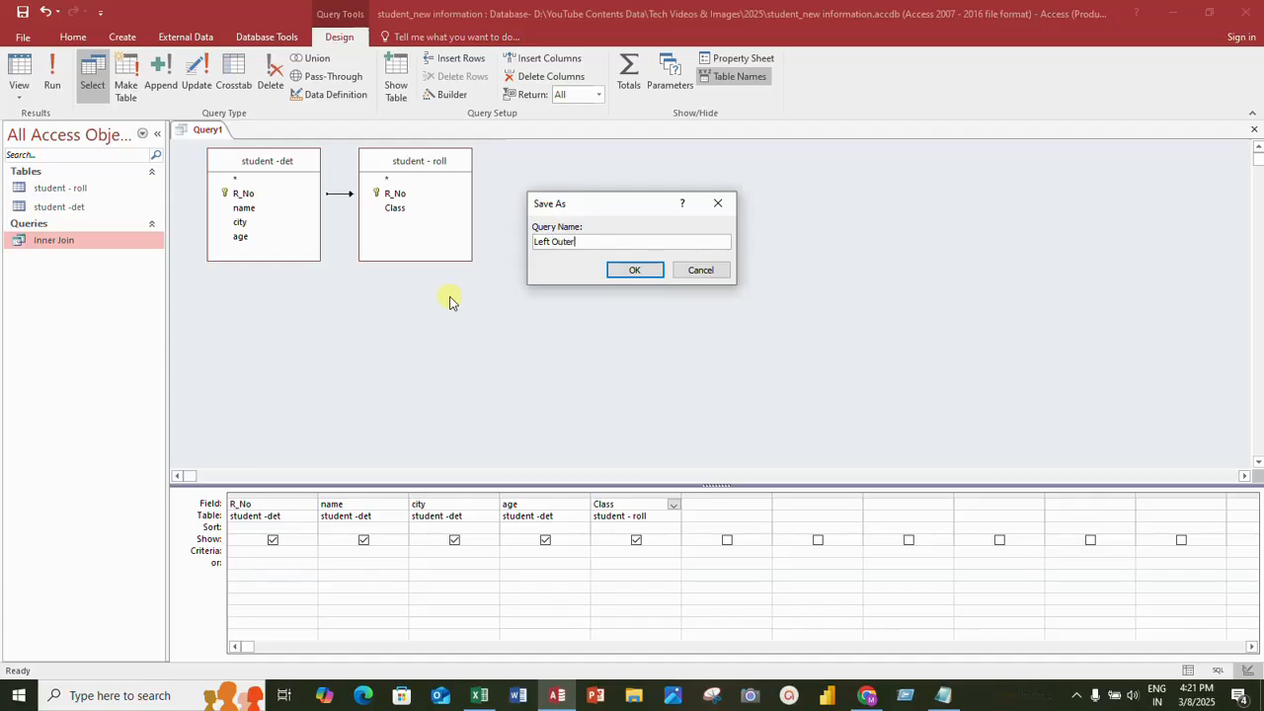
{"action": "type", "text": " Join"}
{"action": "left_click", "coordinate": [634, 271]}
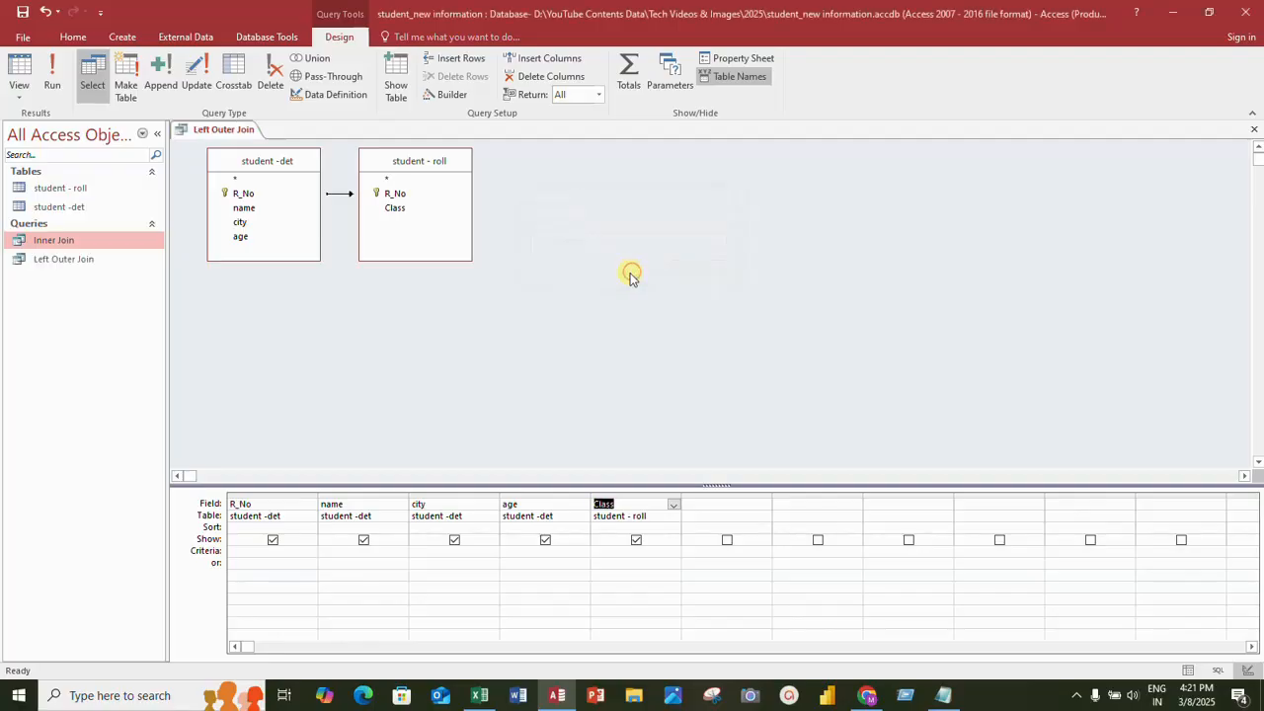
{"action": "left_click", "coordinate": [53, 74]}
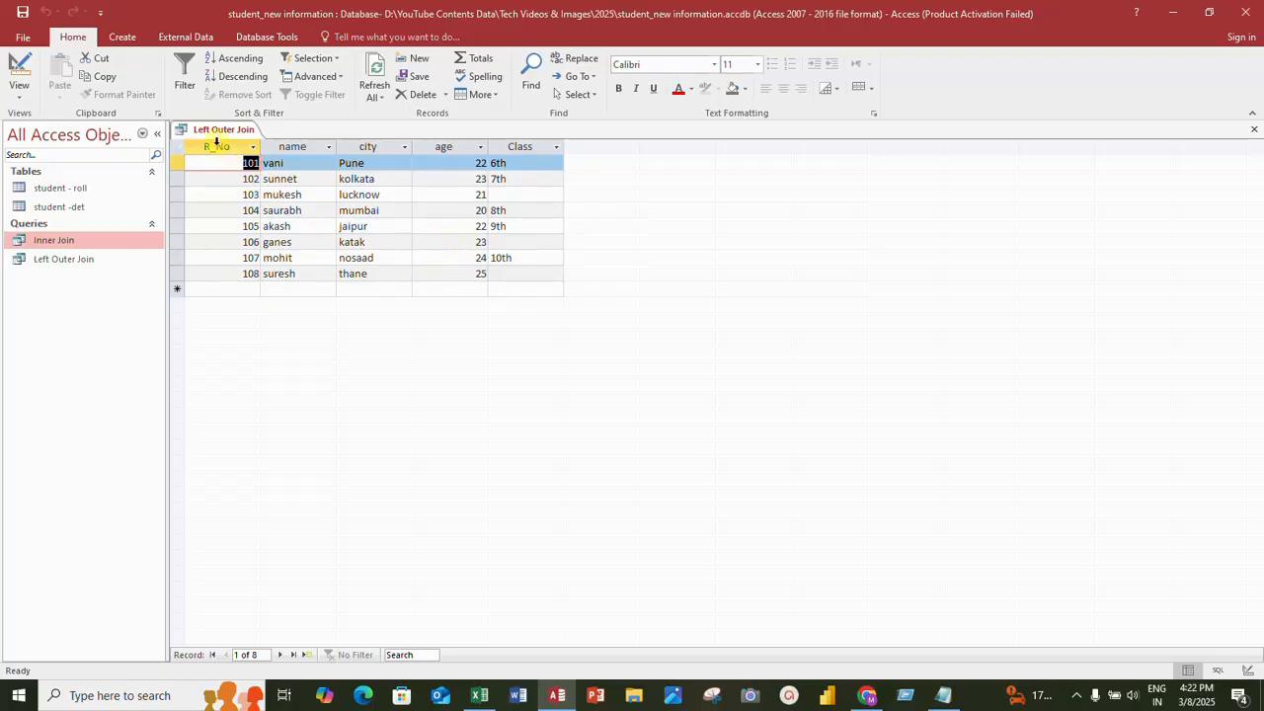
Examine the student -det columns, the Class column and the rows with matching R_No values in the query results
{"action": "left_click_drag", "start_coordinate": [216, 141], "coordinate": [288, 148]}
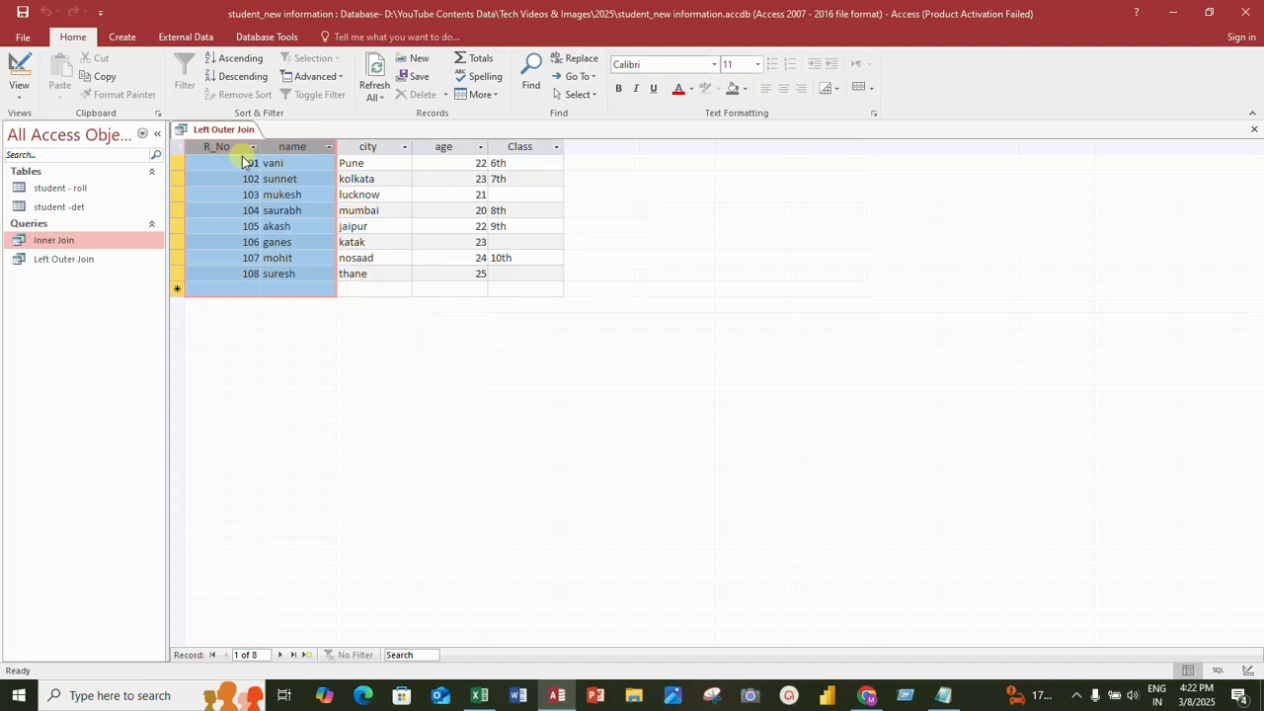
{"action": "left_click", "coordinate": [282, 195]}
{"action": "left_click_drag", "start_coordinate": [237, 148], "coordinate": [420, 152]}
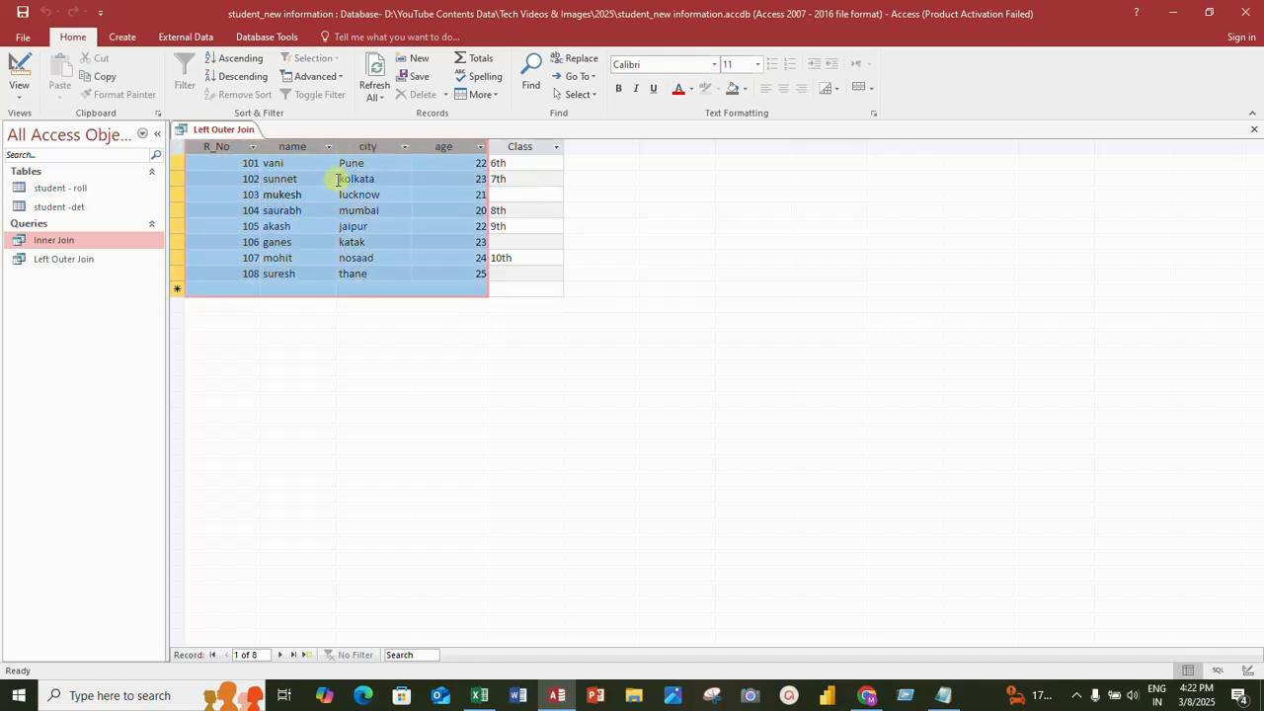
{"action": "left_click", "coordinate": [526, 146]}
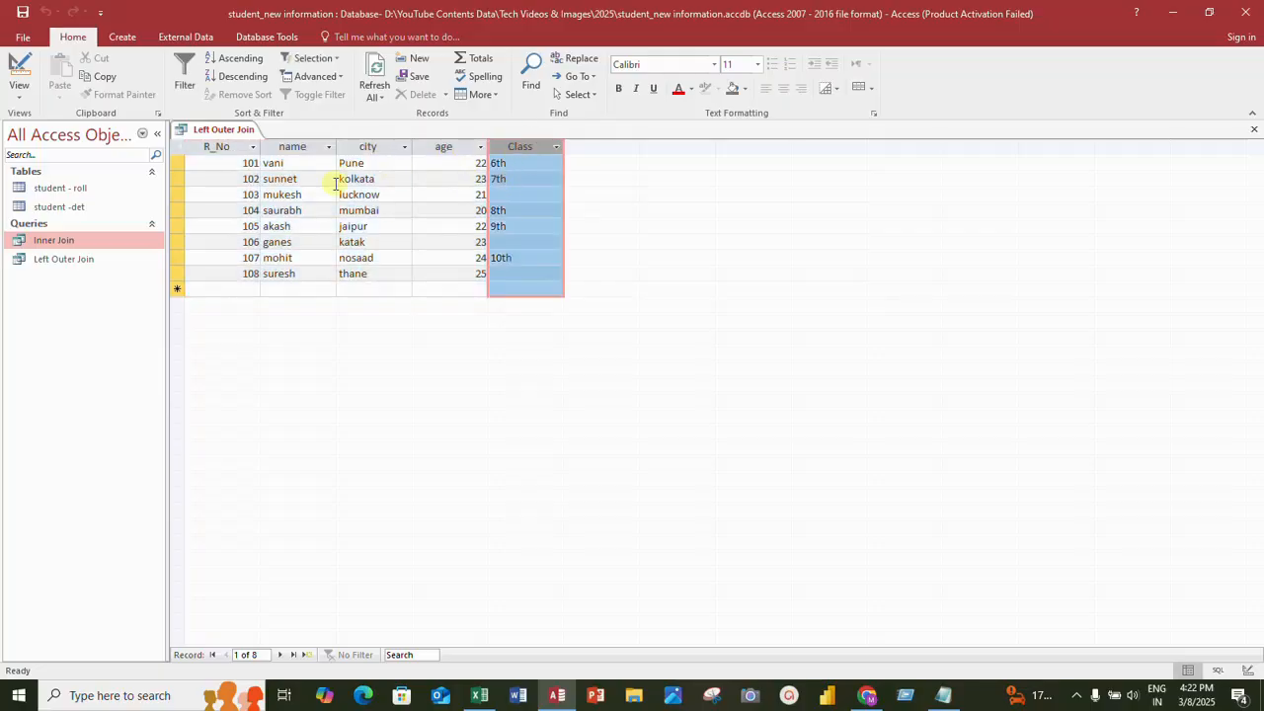
{"action": "left_click", "coordinate": [251, 164]}
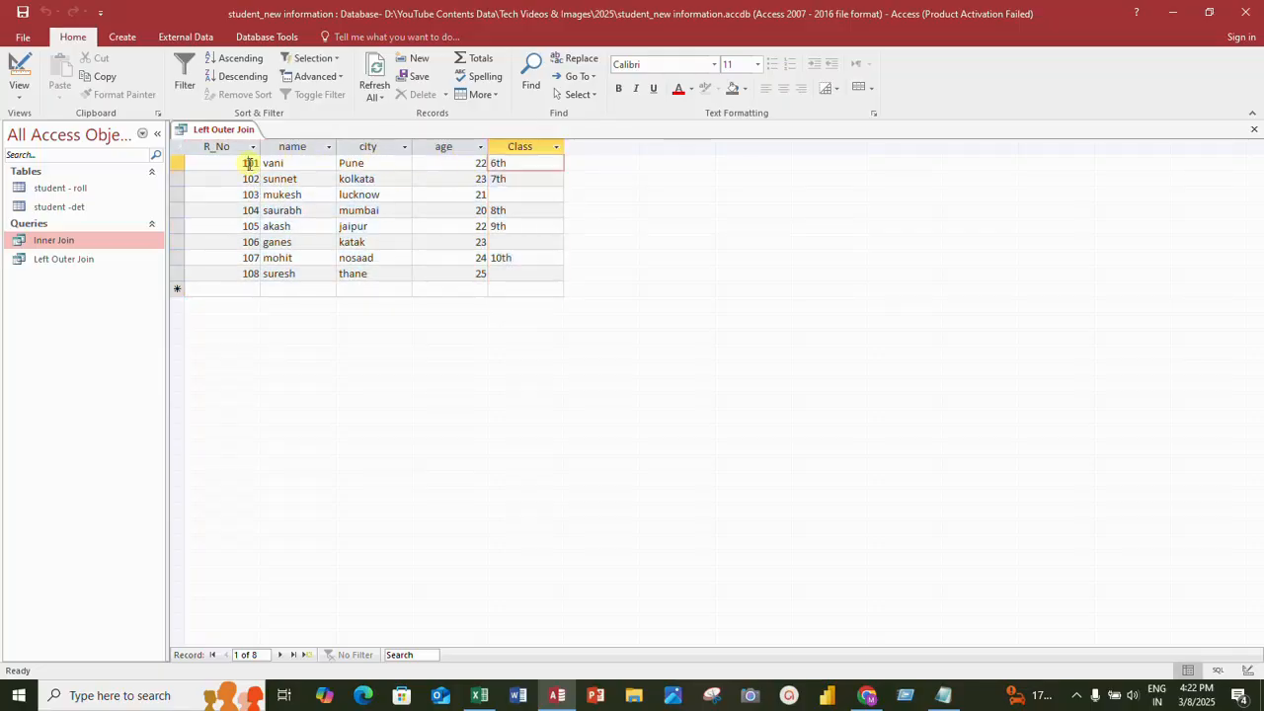
{"action": "left_click", "coordinate": [249, 177]}
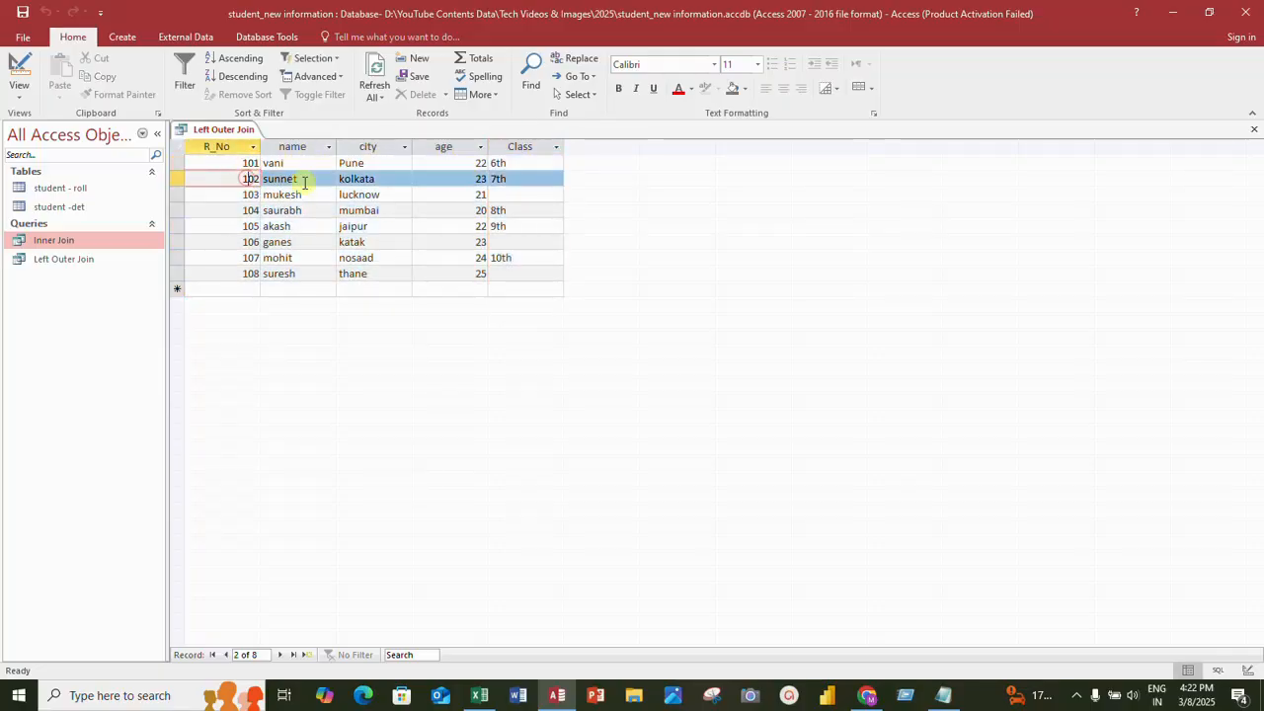
{"action": "left_click", "coordinate": [252, 215]}
{"action": "left_click", "coordinate": [250, 226]}
{"action": "left_click", "coordinate": [250, 257]}
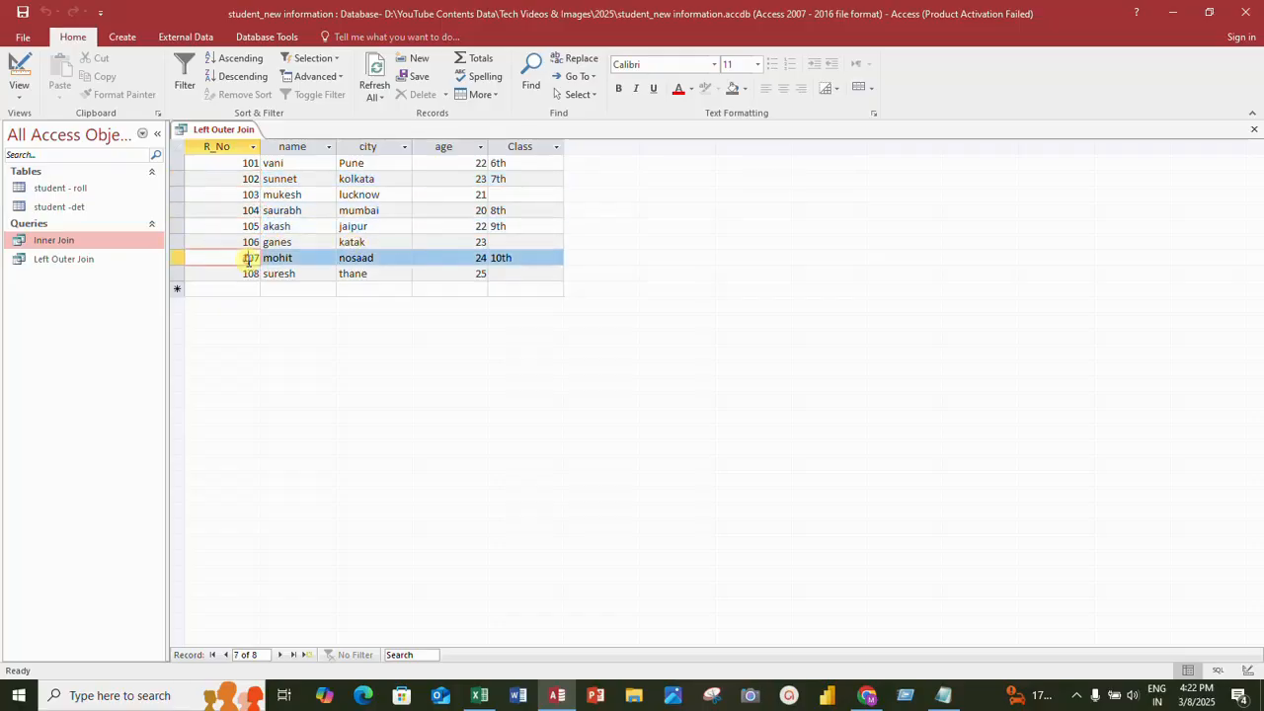
Compare the results with Excel's Left Outer Join sheet, check the rows with a blank Class in Access, and close the query
{"action": "key", "text": "alt+Tab"}
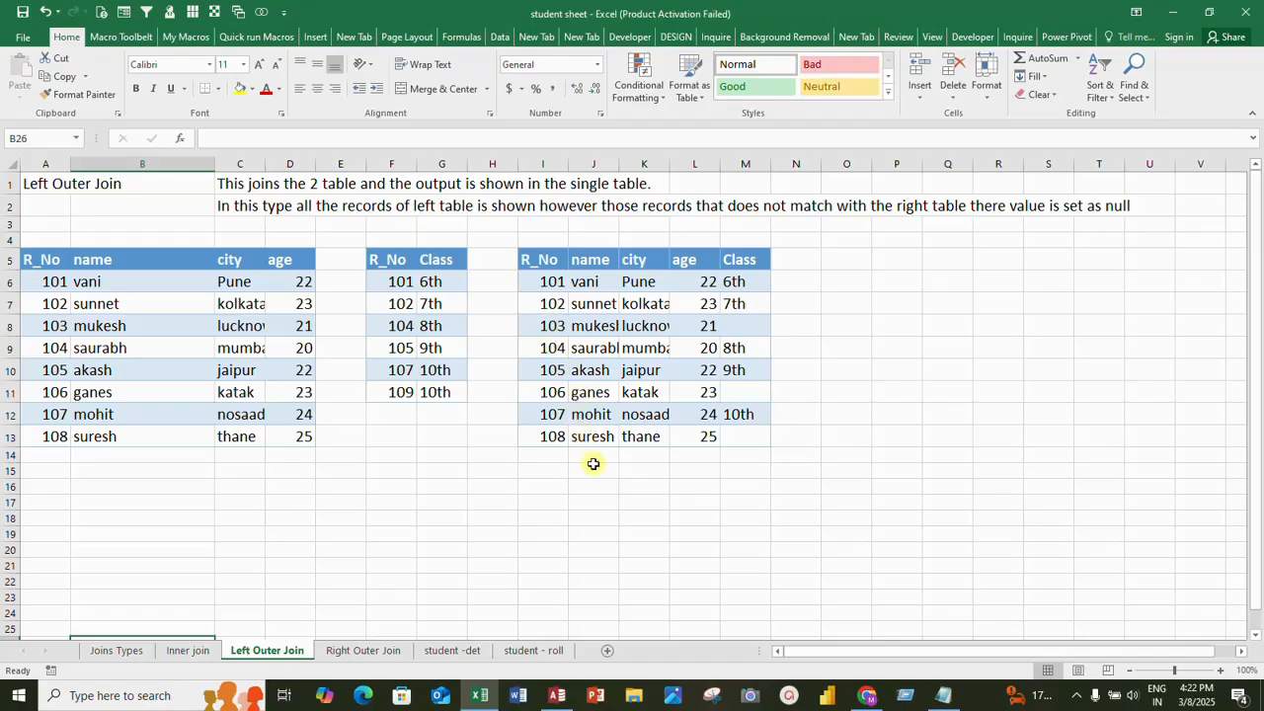
{"action": "key", "text": "alt+Tab"}
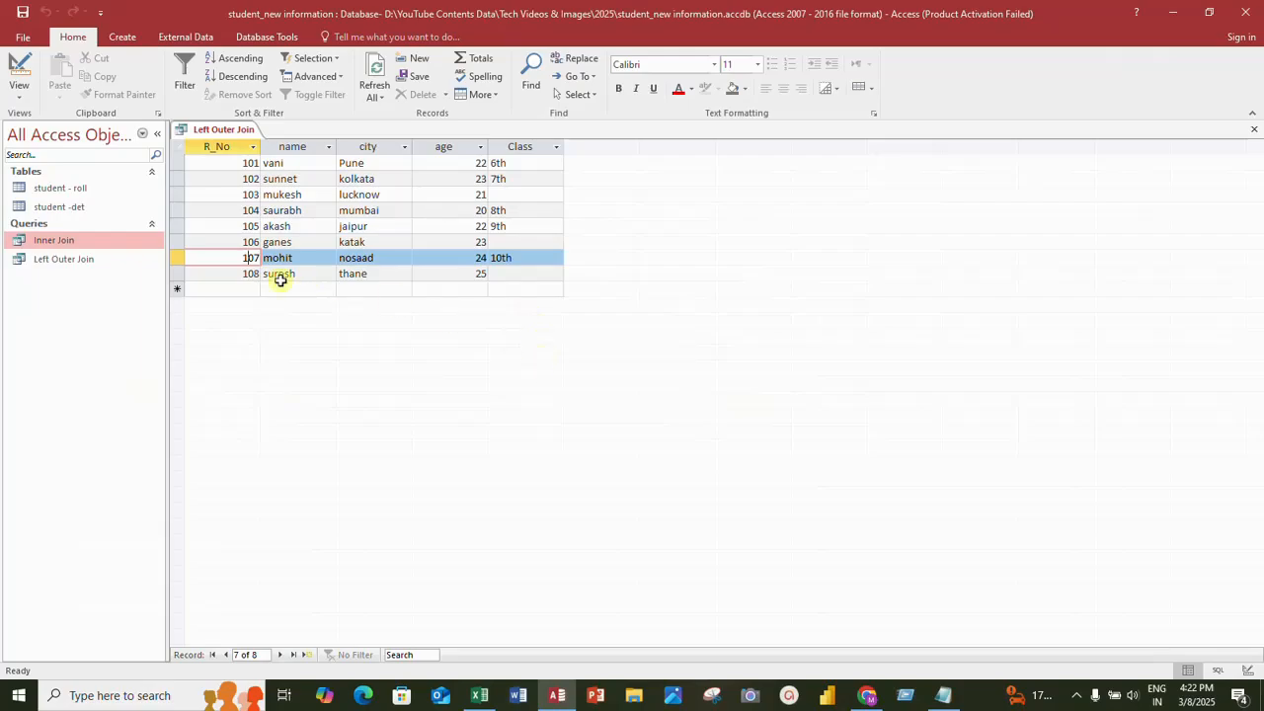
{"action": "left_click", "coordinate": [250, 198]}
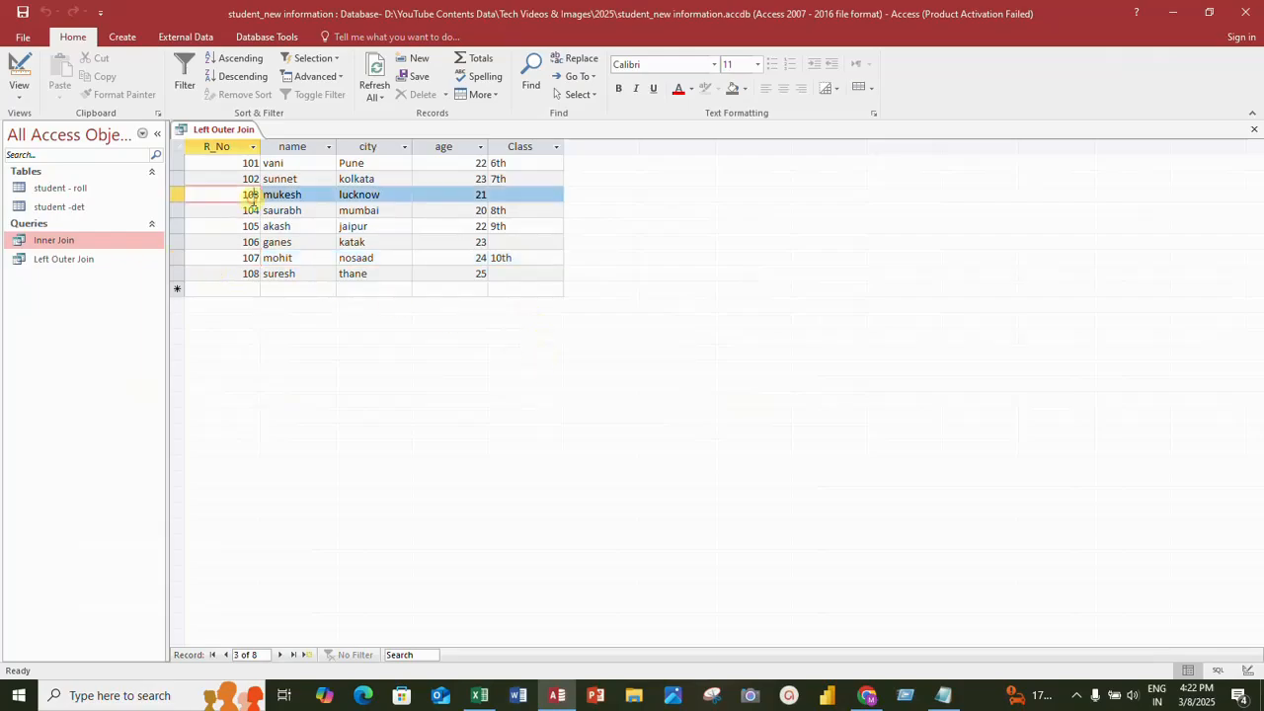
{"action": "left_click", "coordinate": [246, 247]}
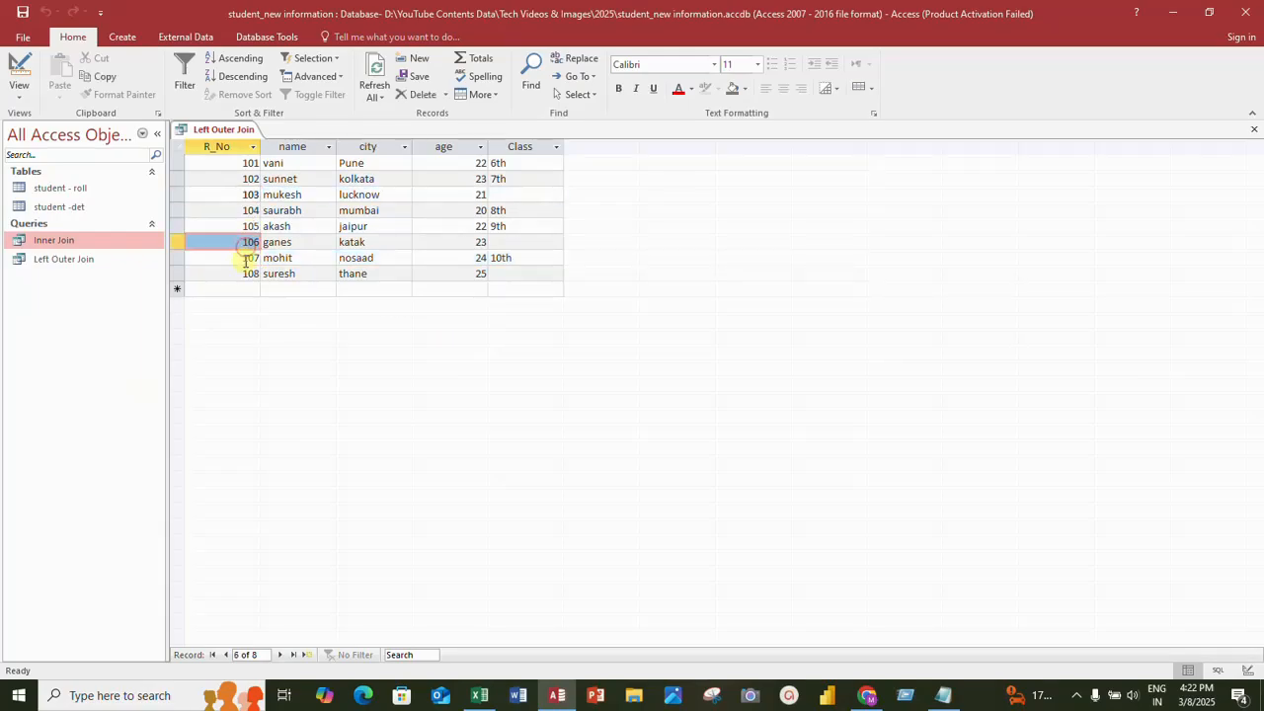
{"action": "left_click", "coordinate": [246, 273]}
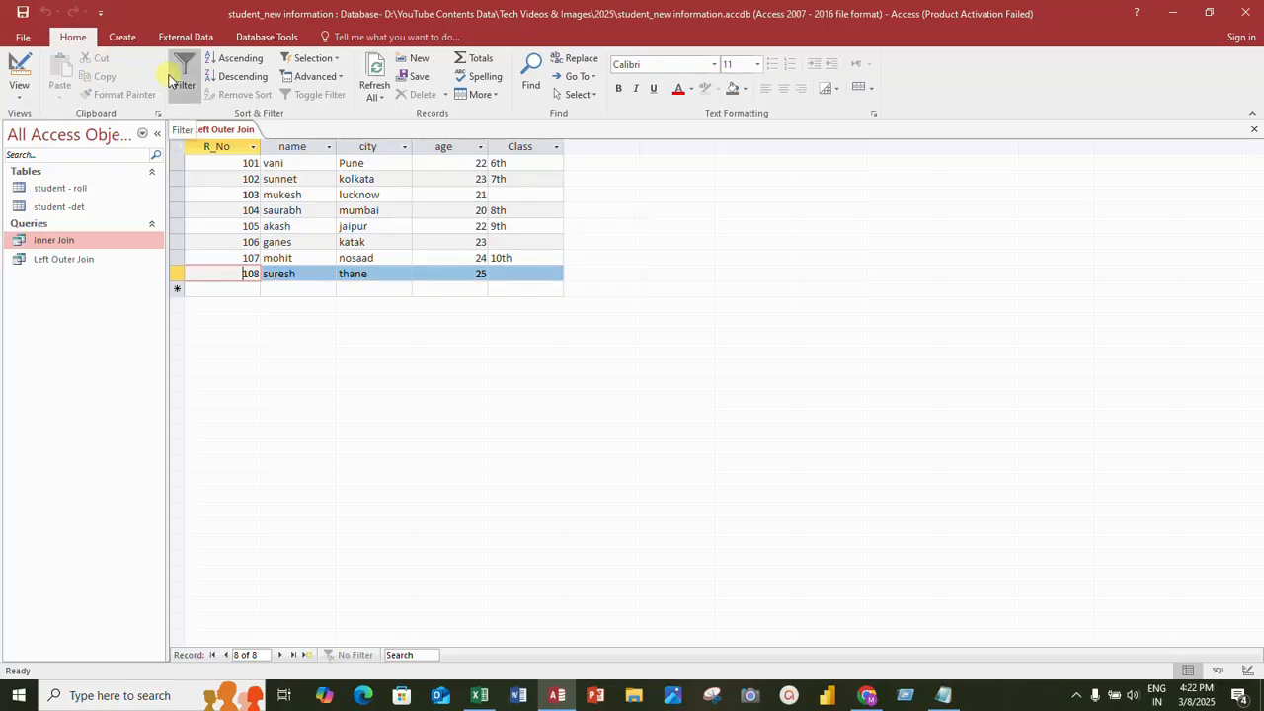
{"action": "right_click", "coordinate": [237, 133]}
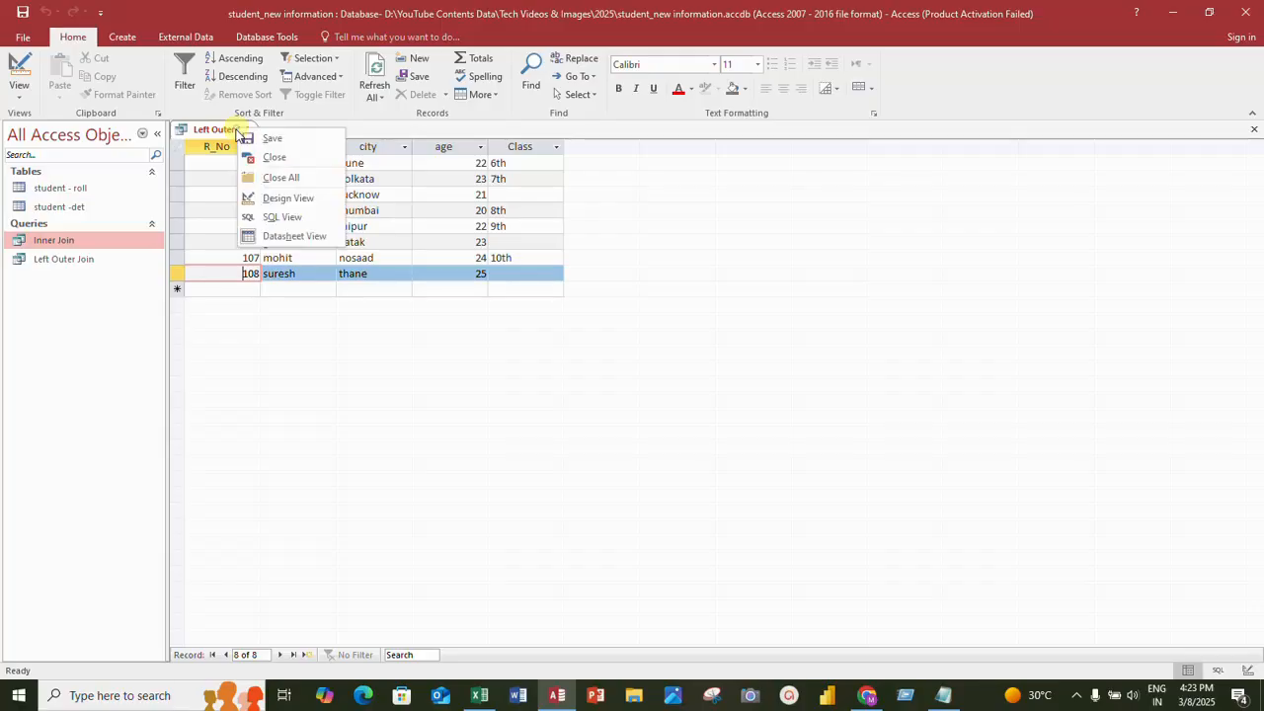
{"action": "left_click", "coordinate": [250, 155]}
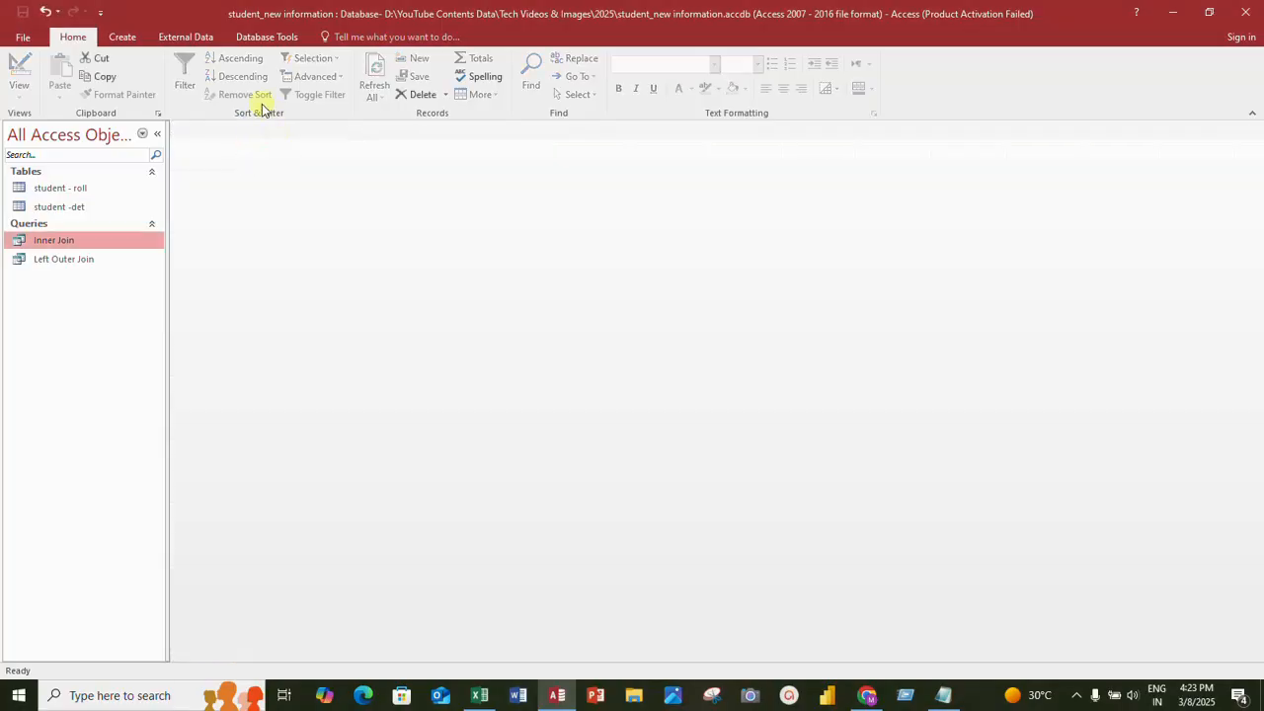
Set the R_No relationship's join type to include all student - roll records and only matching student -det records, and close the relationships window
{"action": "left_click", "coordinate": [210, 46]}
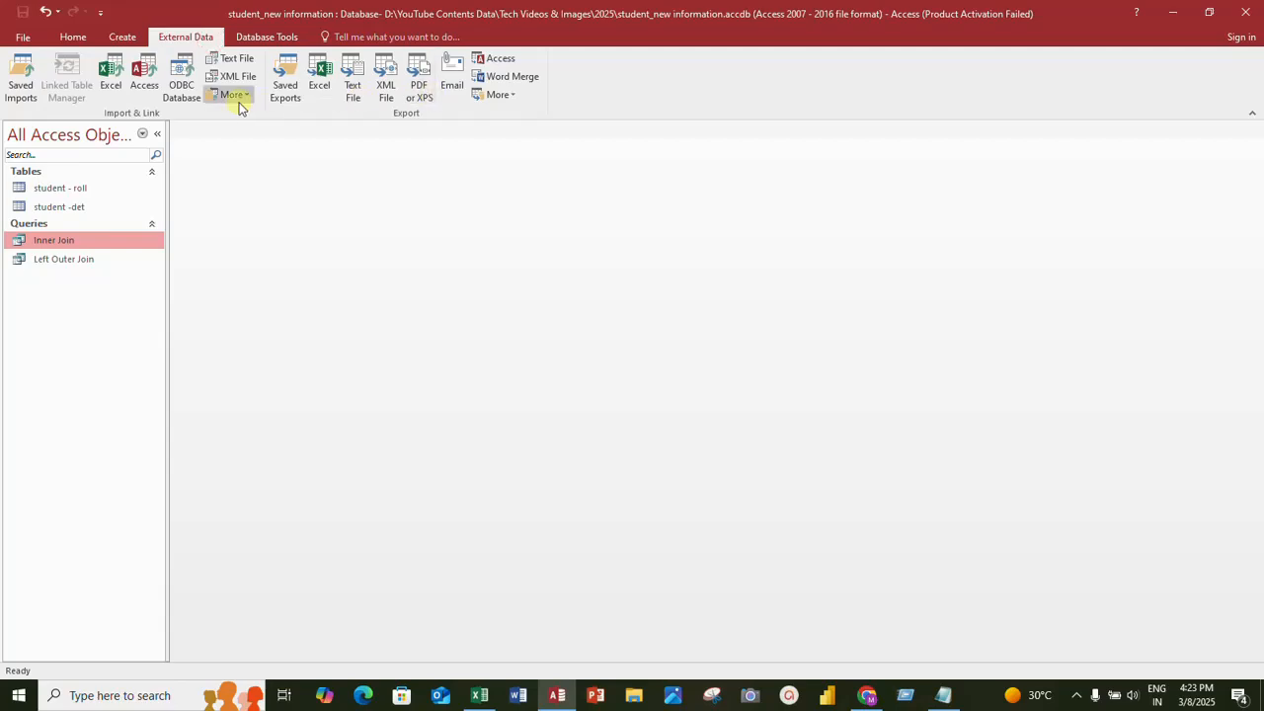
{"action": "left_click", "coordinate": [267, 37]}
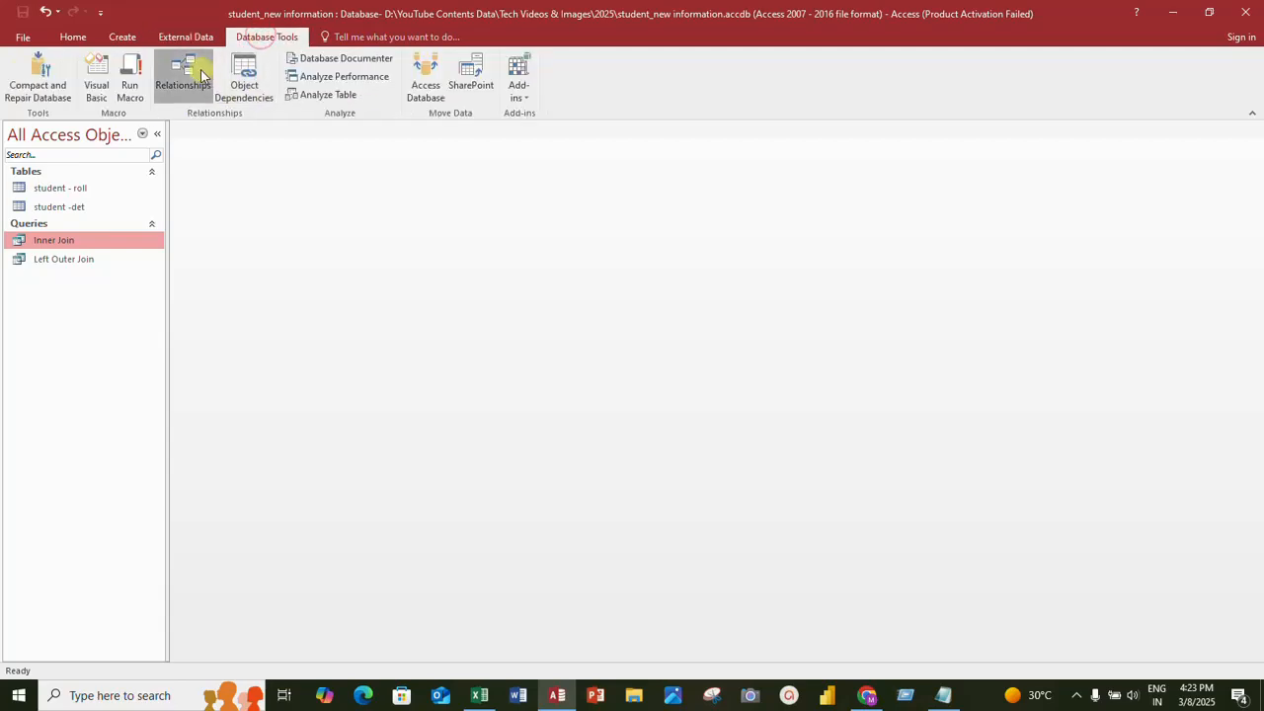
{"action": "left_click", "coordinate": [188, 79]}
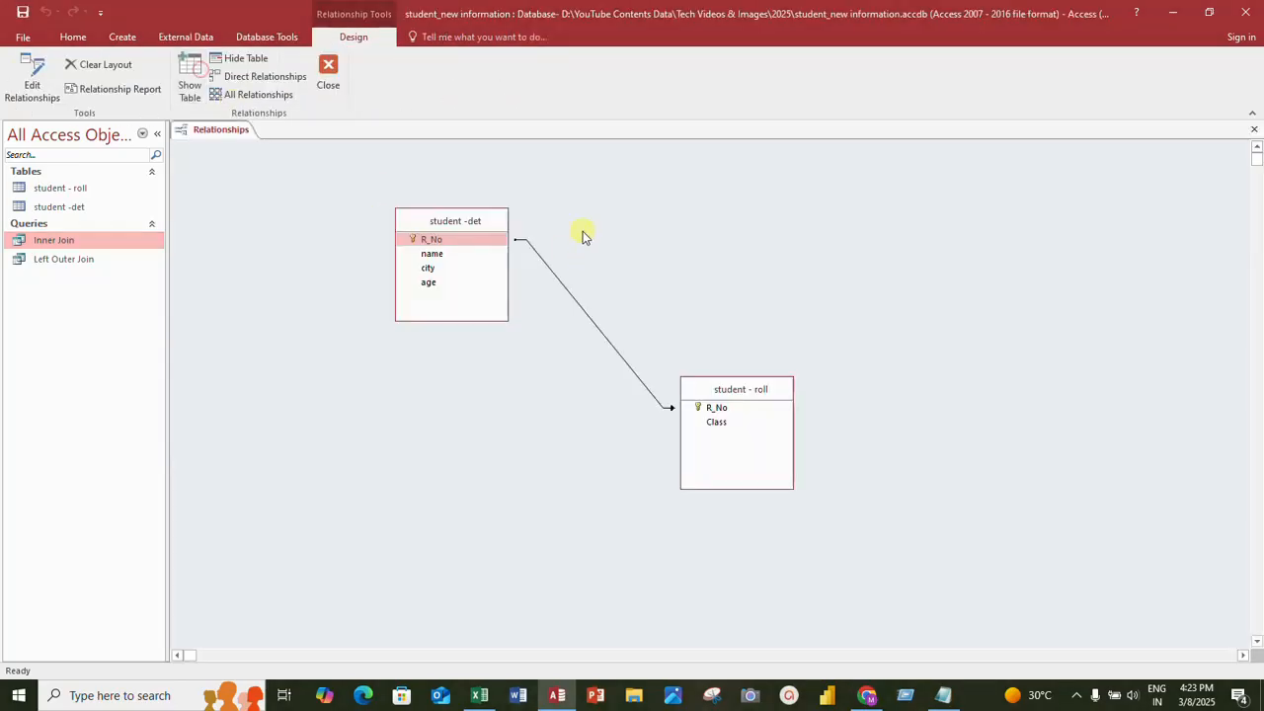
{"action": "right_click", "coordinate": [565, 284]}
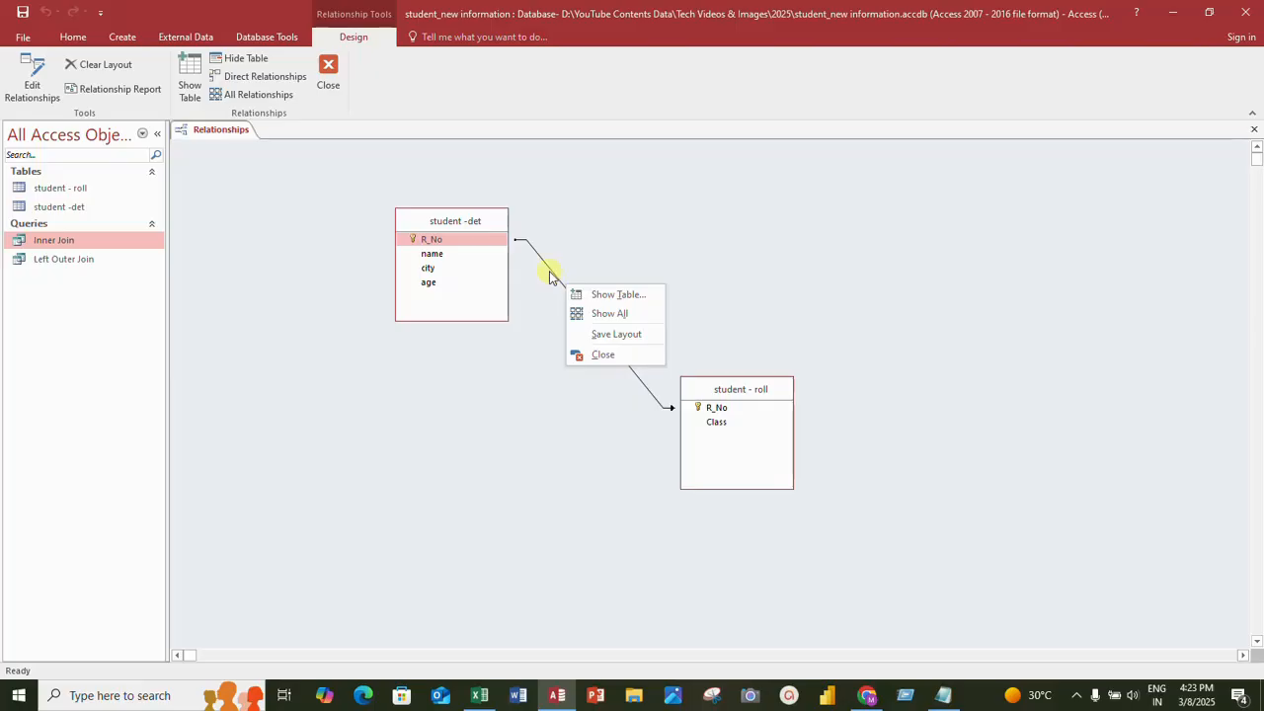
{"action": "right_click", "coordinate": [549, 271]}
{"action": "left_click", "coordinate": [567, 276]}
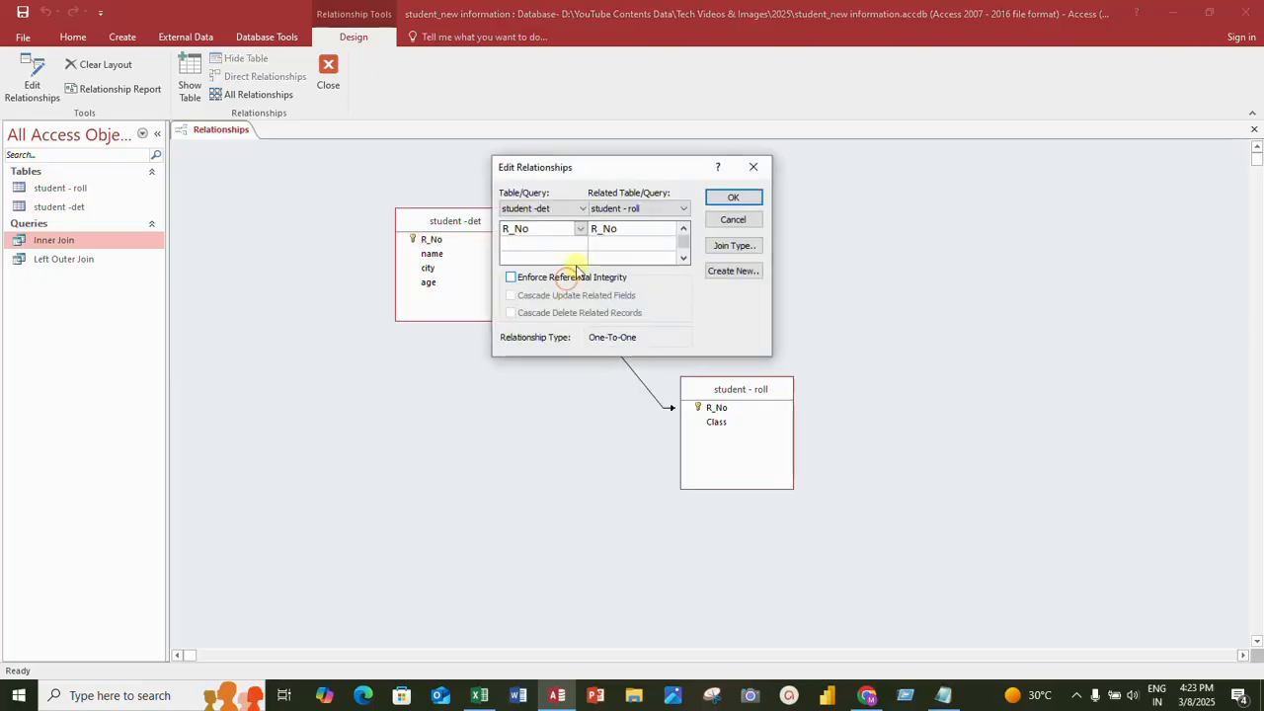
{"action": "left_click", "coordinate": [733, 245]}
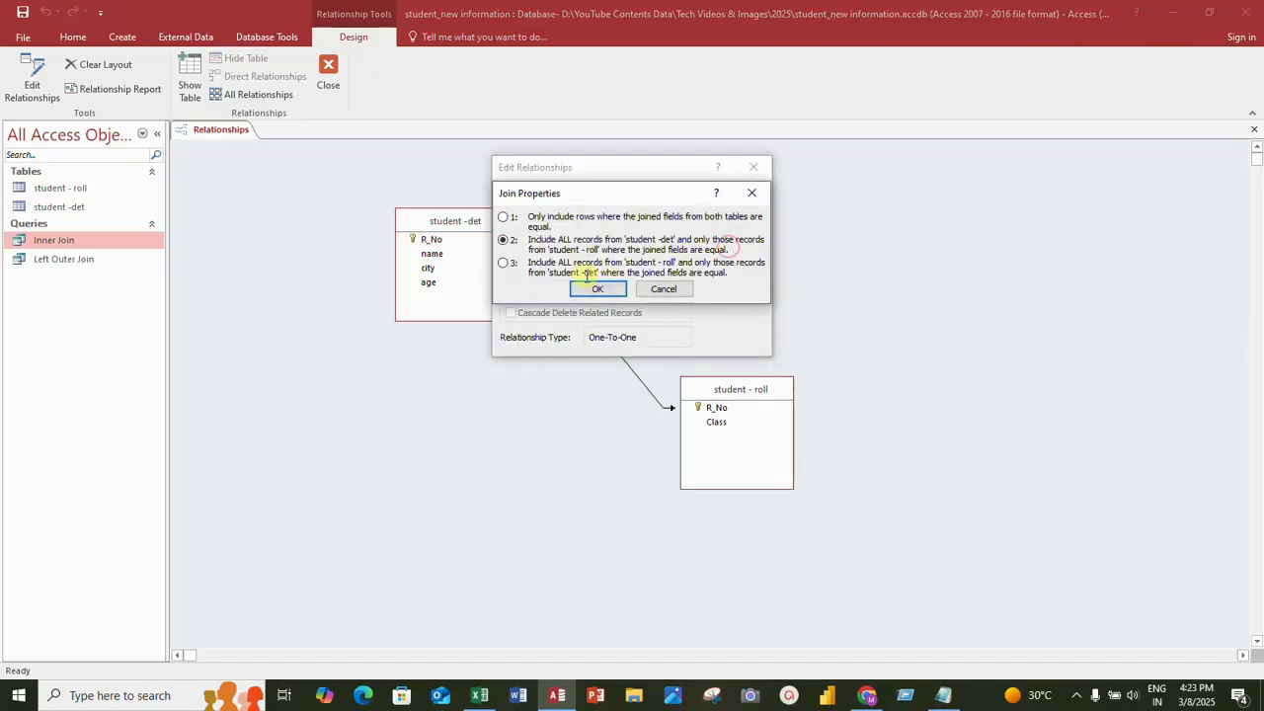
{"action": "left_click", "coordinate": [505, 263]}
{"action": "left_click", "coordinate": [603, 289]}
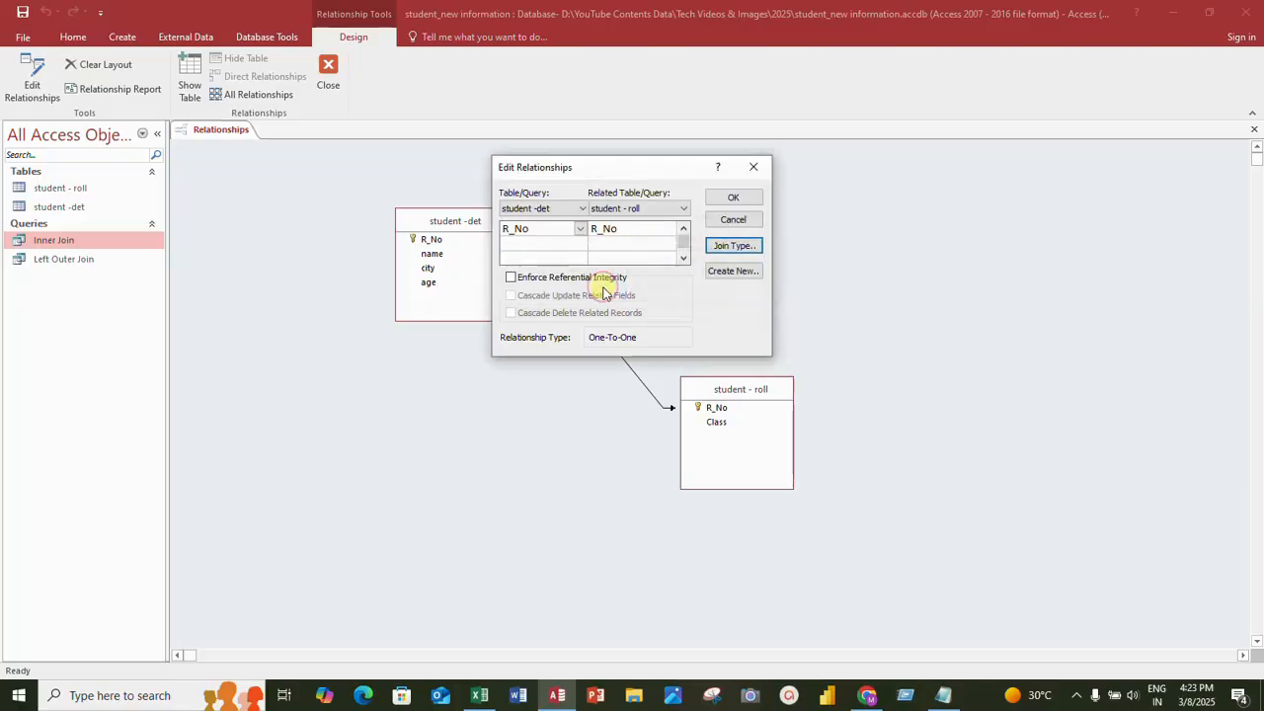
{"action": "left_click", "coordinate": [718, 198]}
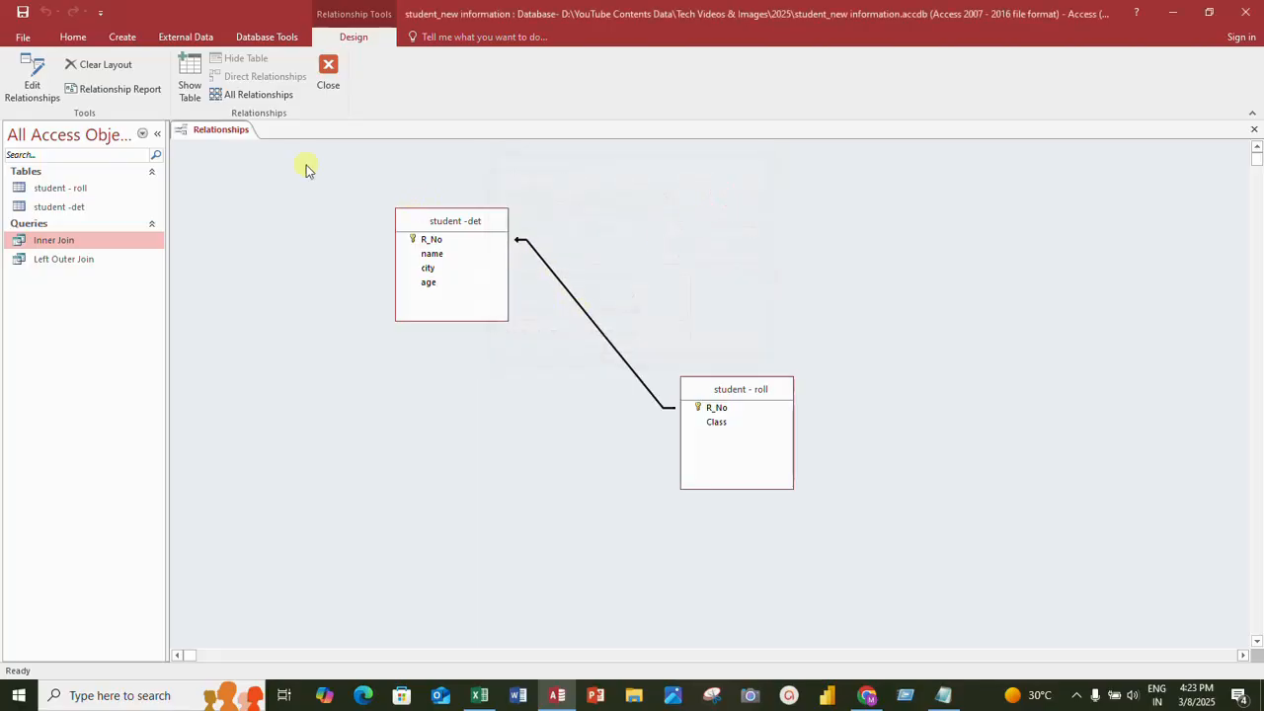
{"action": "left_click", "coordinate": [332, 79]}
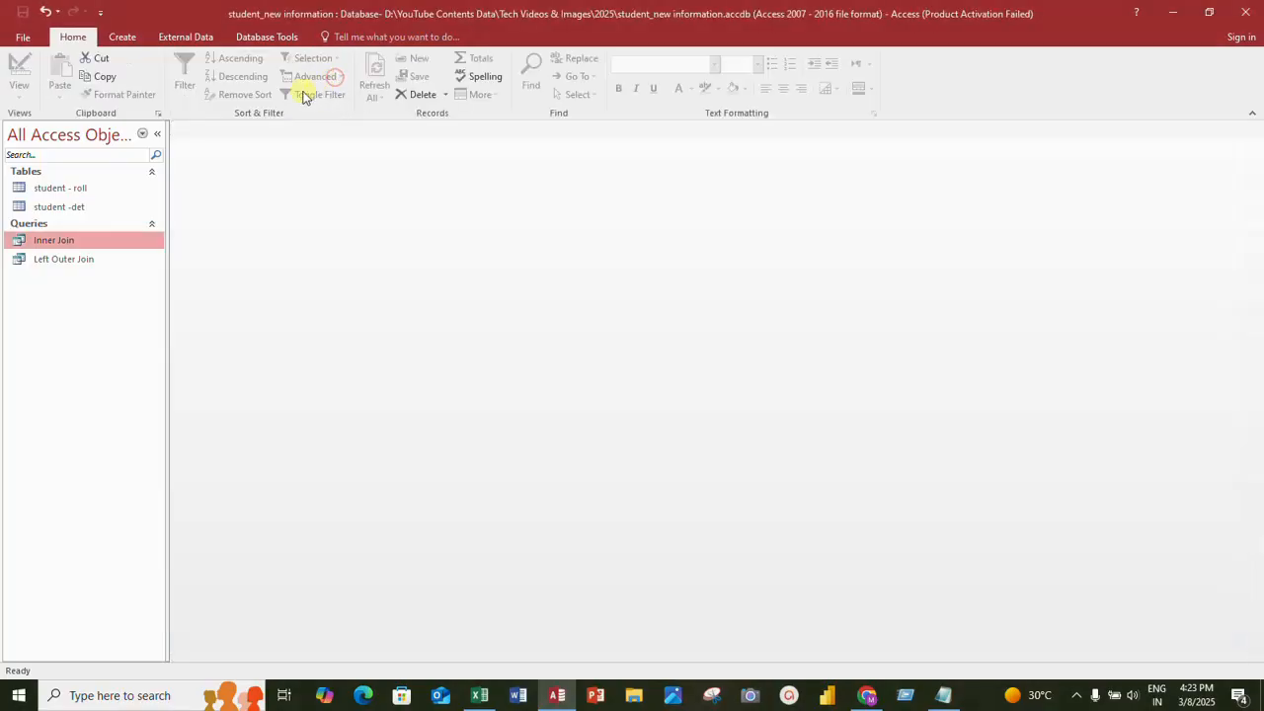
Create a new query in design view and add the student - roll and student -det tables to it
{"action": "left_click", "coordinate": [122, 37]}
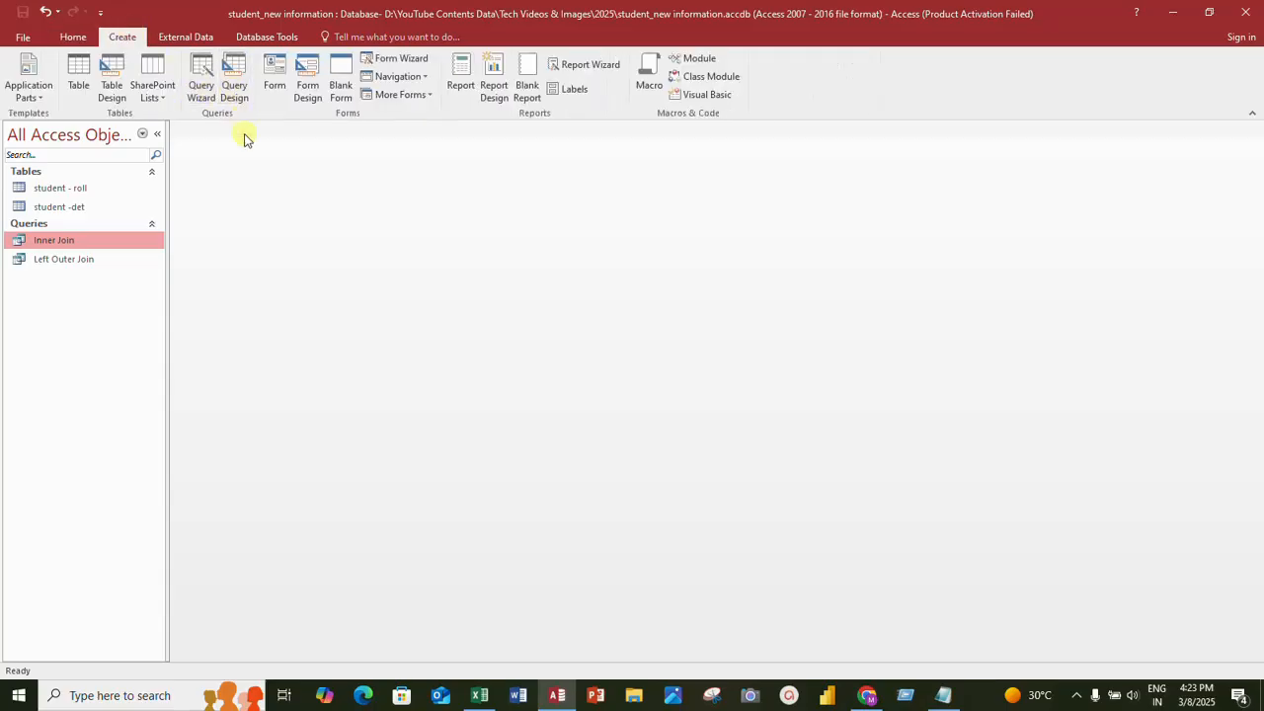
{"action": "left_click", "coordinate": [245, 97]}
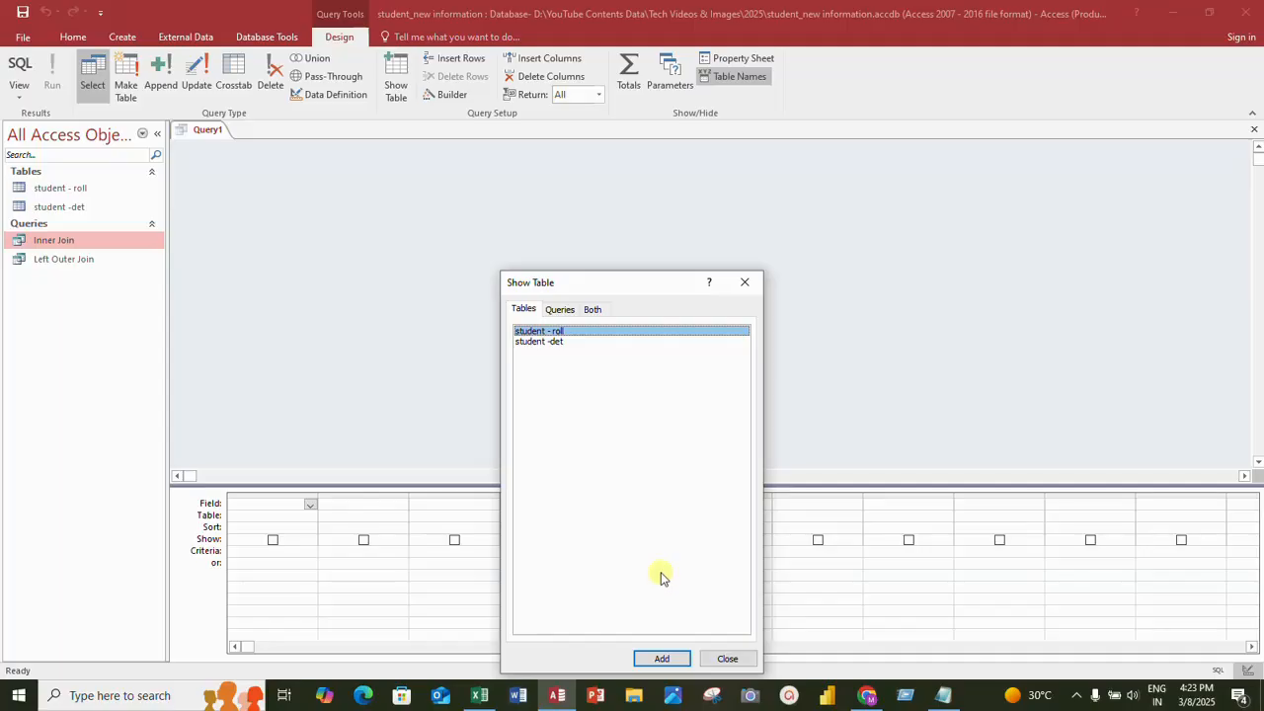
{"action": "left_click", "coordinate": [662, 659]}
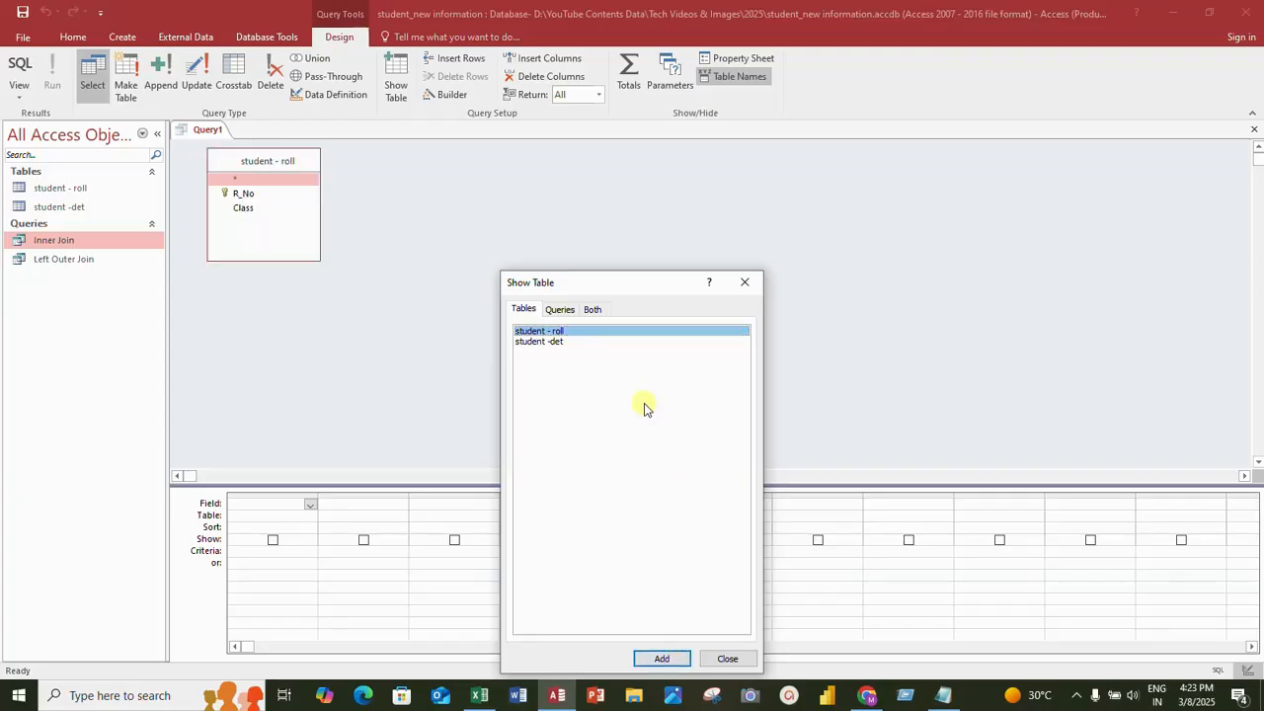
{"action": "left_click", "coordinate": [569, 341]}
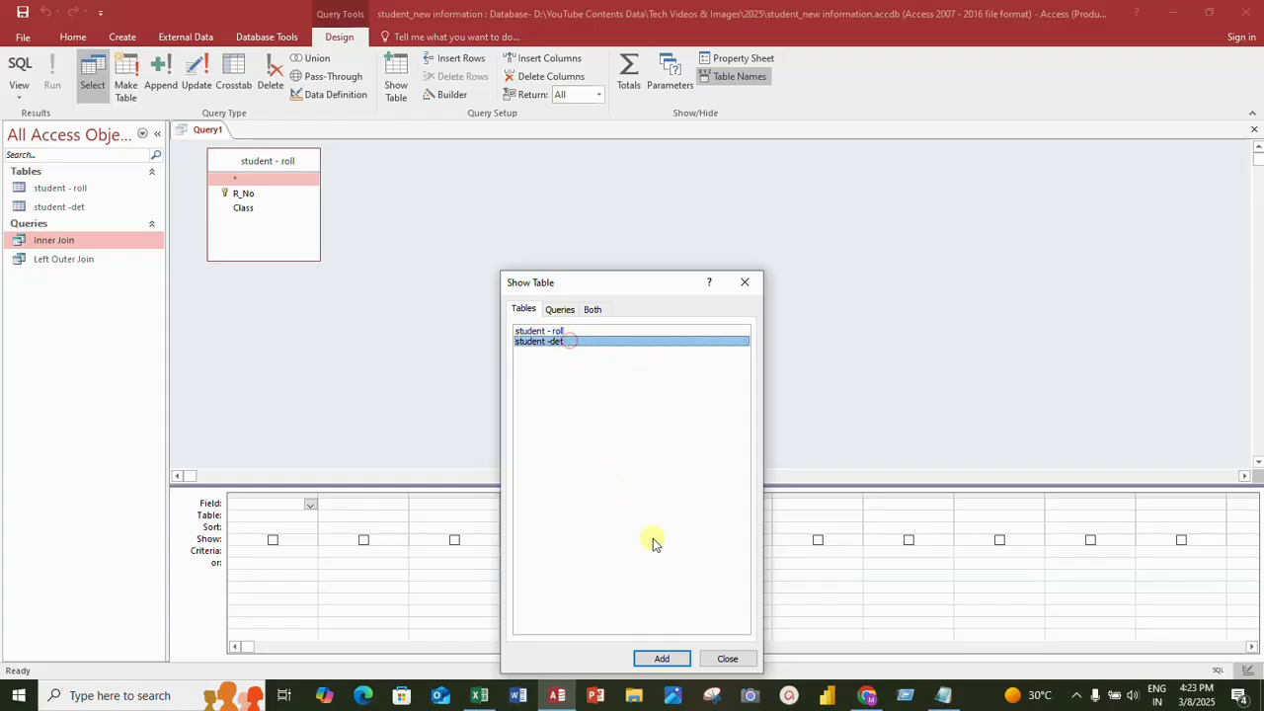
{"action": "left_click", "coordinate": [662, 659]}
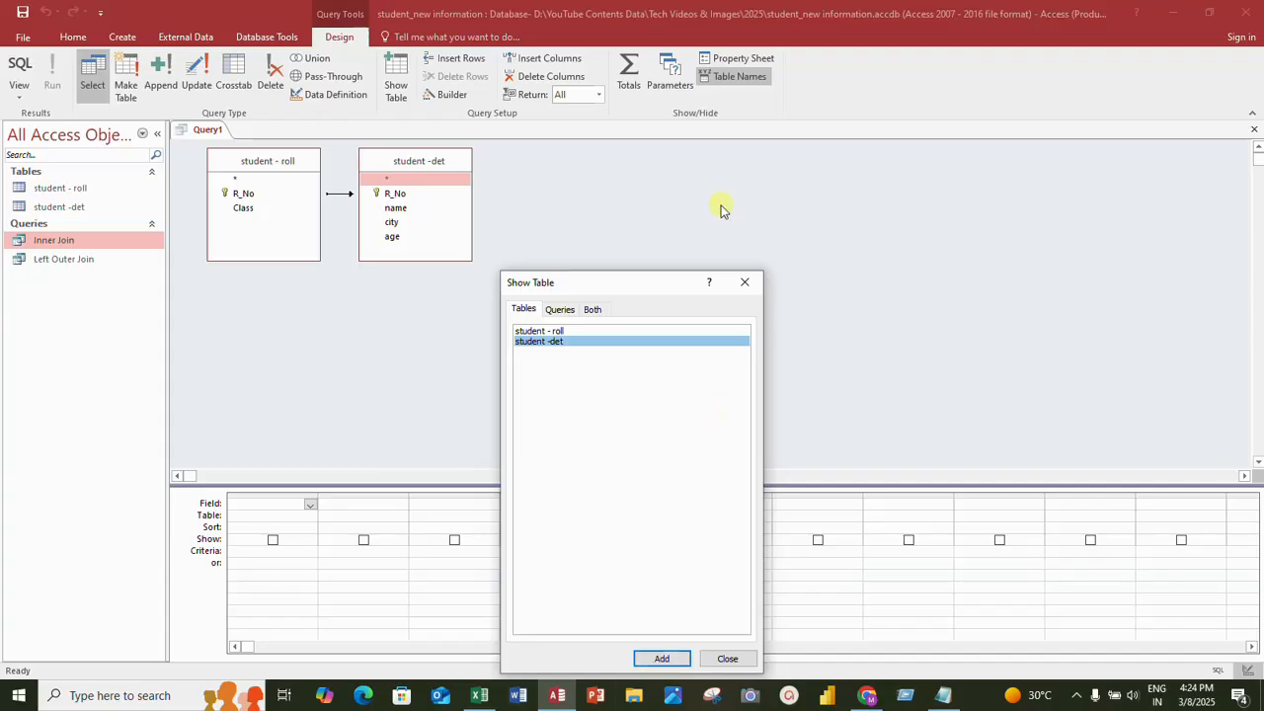
{"action": "left_click", "coordinate": [744, 280]}
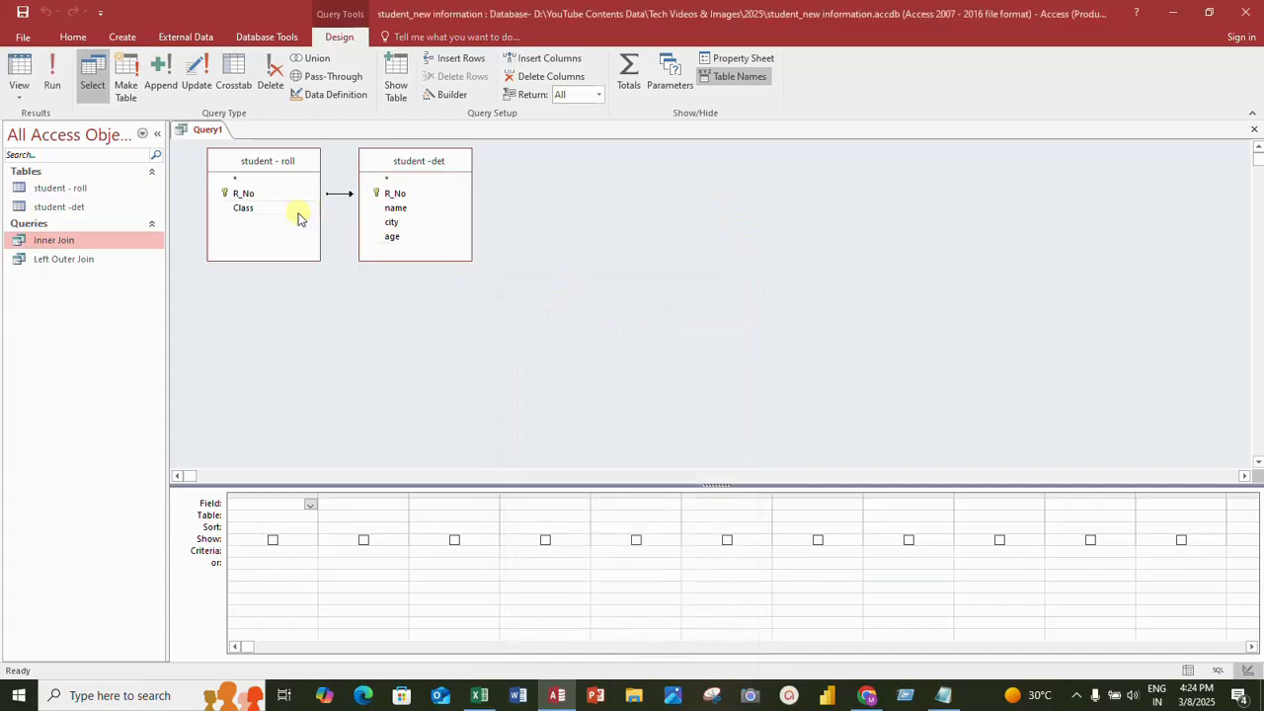
Add R_No and Class from student - roll and name, city and age from student -det to the query
{"action": "double_click", "coordinate": [244, 194]}
{"action": "double_click", "coordinate": [246, 207]}
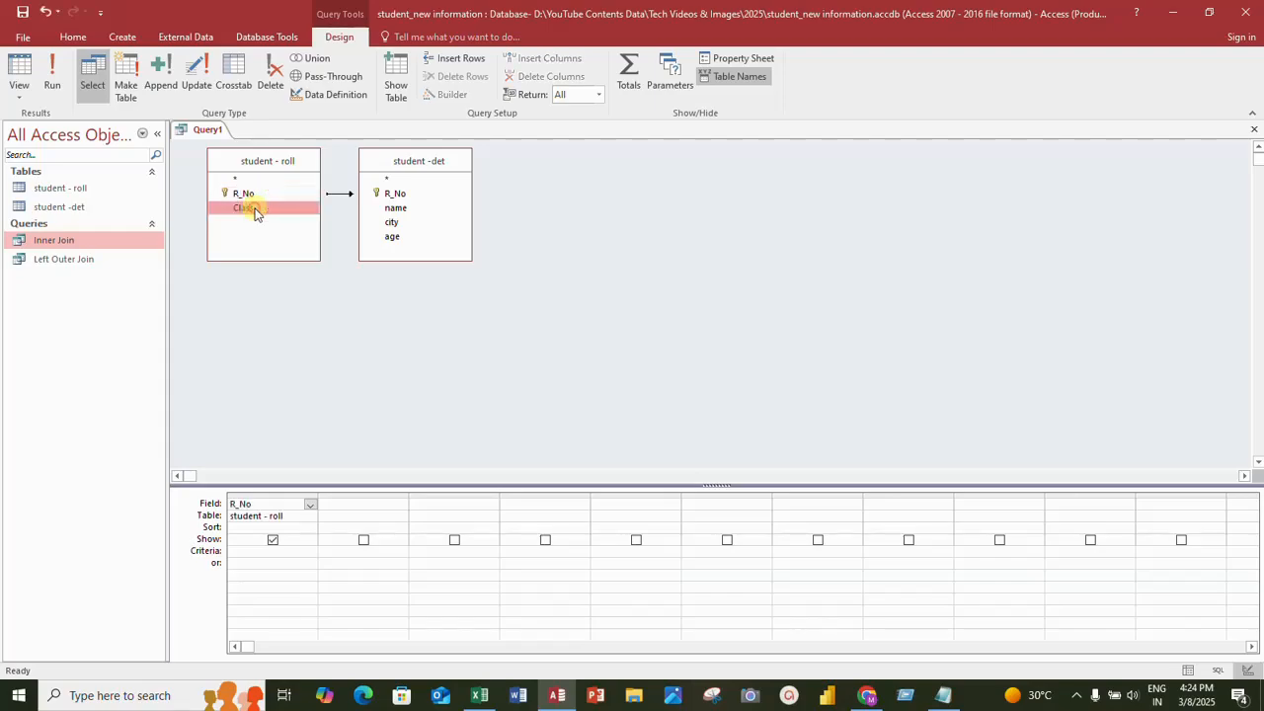
{"action": "double_click", "coordinate": [397, 208]}
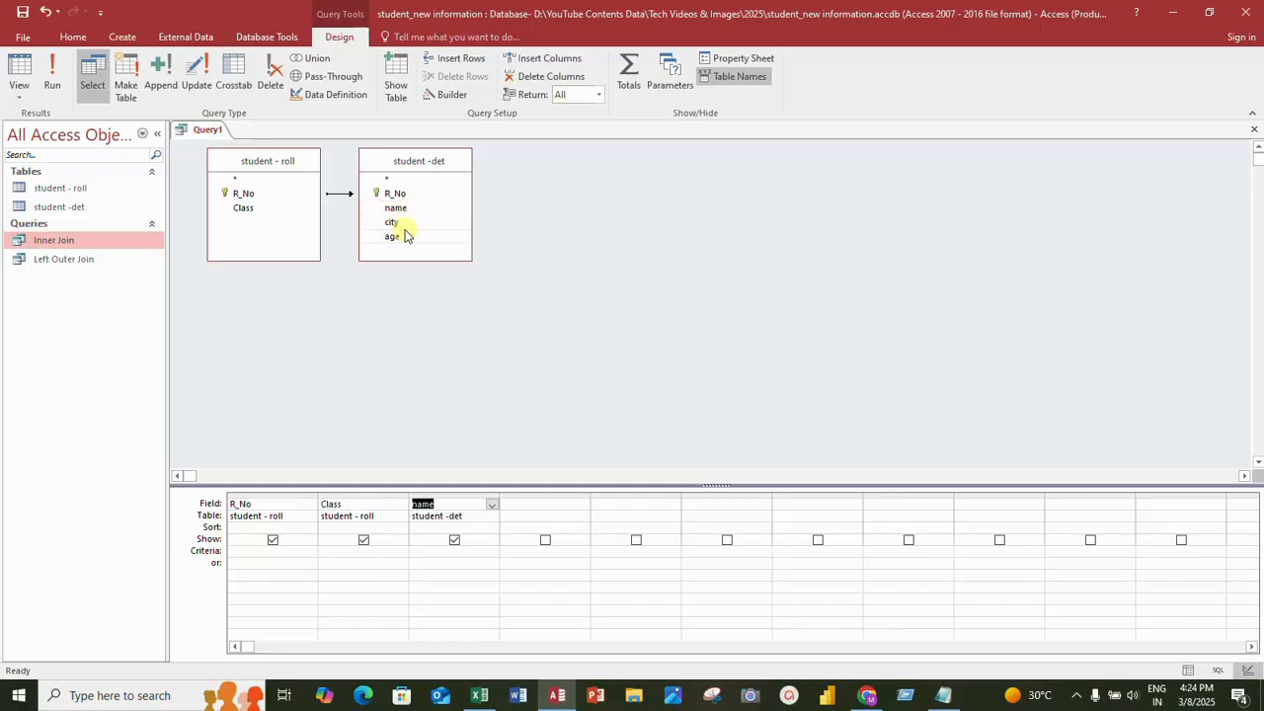
{"action": "double_click", "coordinate": [400, 222]}
{"action": "double_click", "coordinate": [397, 237]}
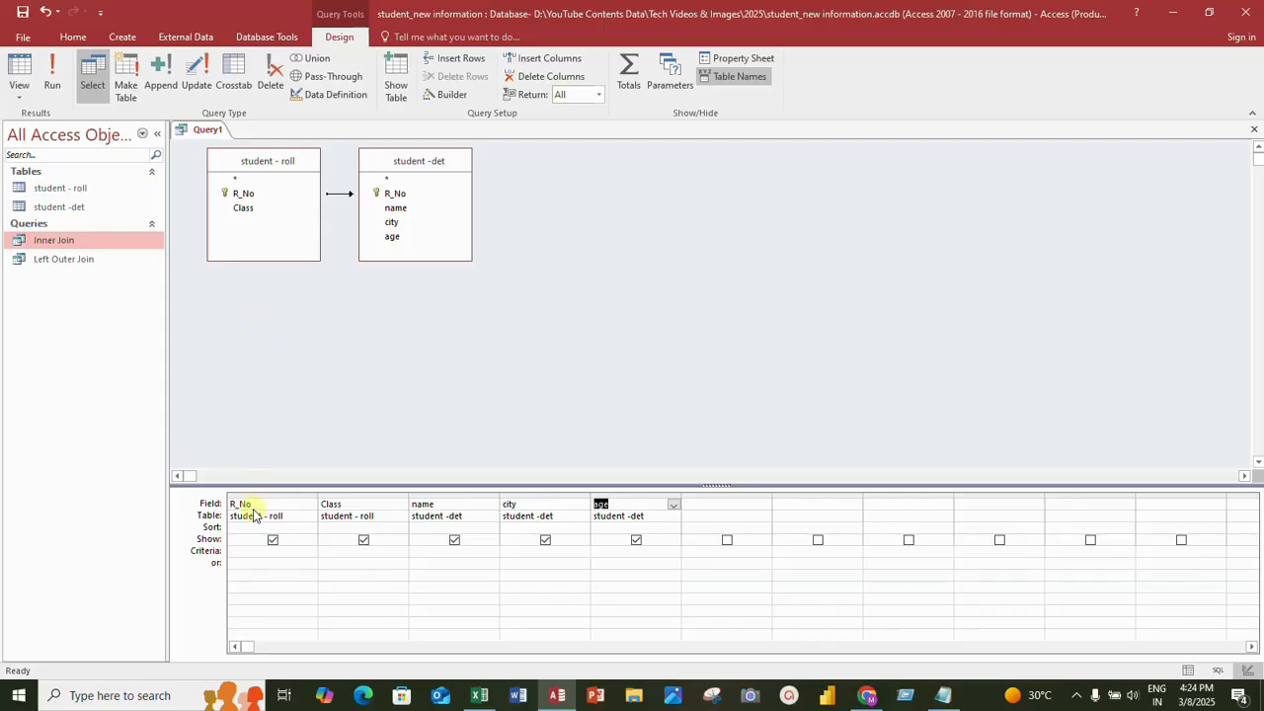
Move the Class column ahead of R_No in the query's design grid, and try to move R_No back to first place
{"action": "left_click", "coordinate": [367, 494]}
{"action": "left_click_drag", "start_coordinate": [366, 494], "coordinate": [282, 499]}
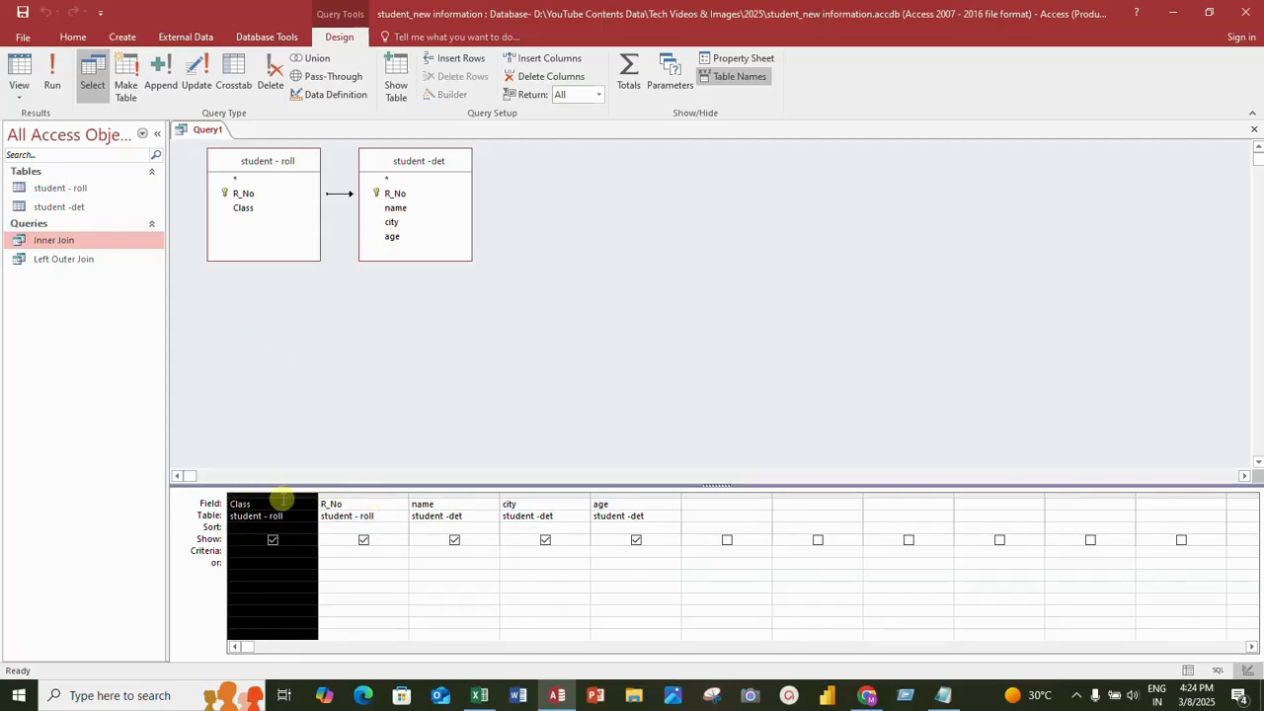
{"action": "left_click", "coordinate": [362, 508]}
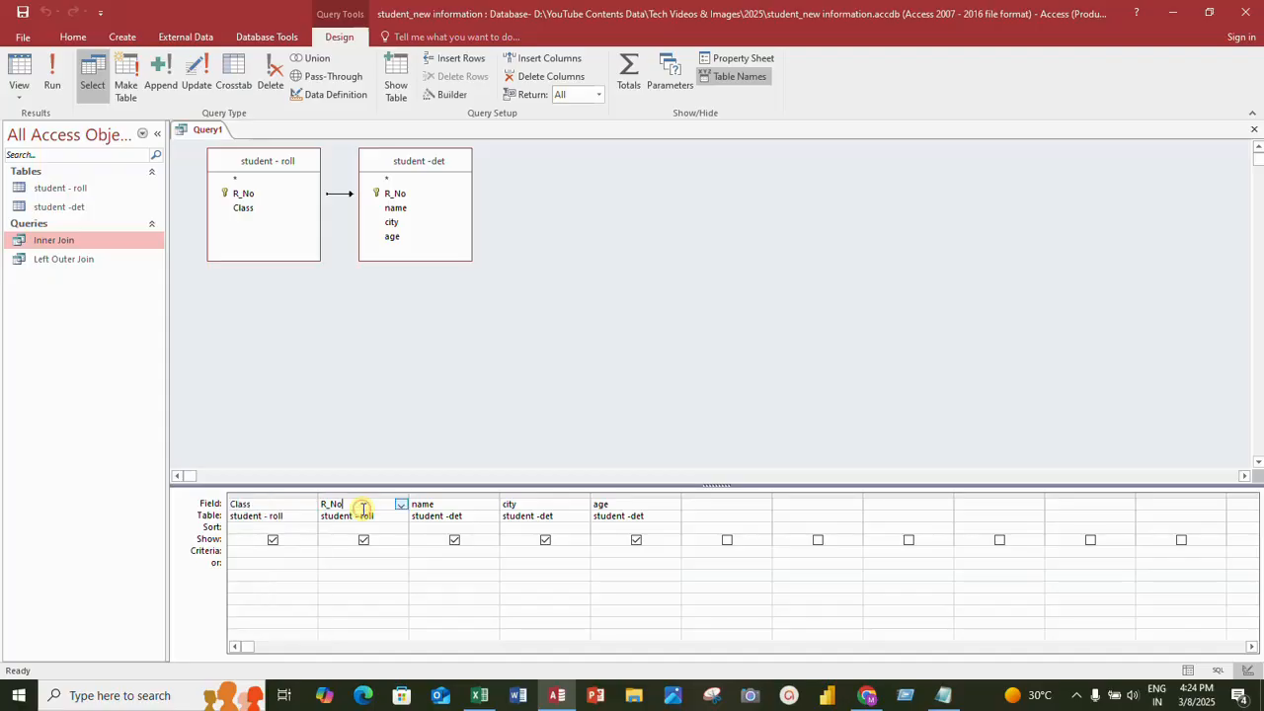
{"action": "left_click", "coordinate": [354, 493]}
{"action": "left_click_drag", "start_coordinate": [354, 493], "coordinate": [306, 494]}
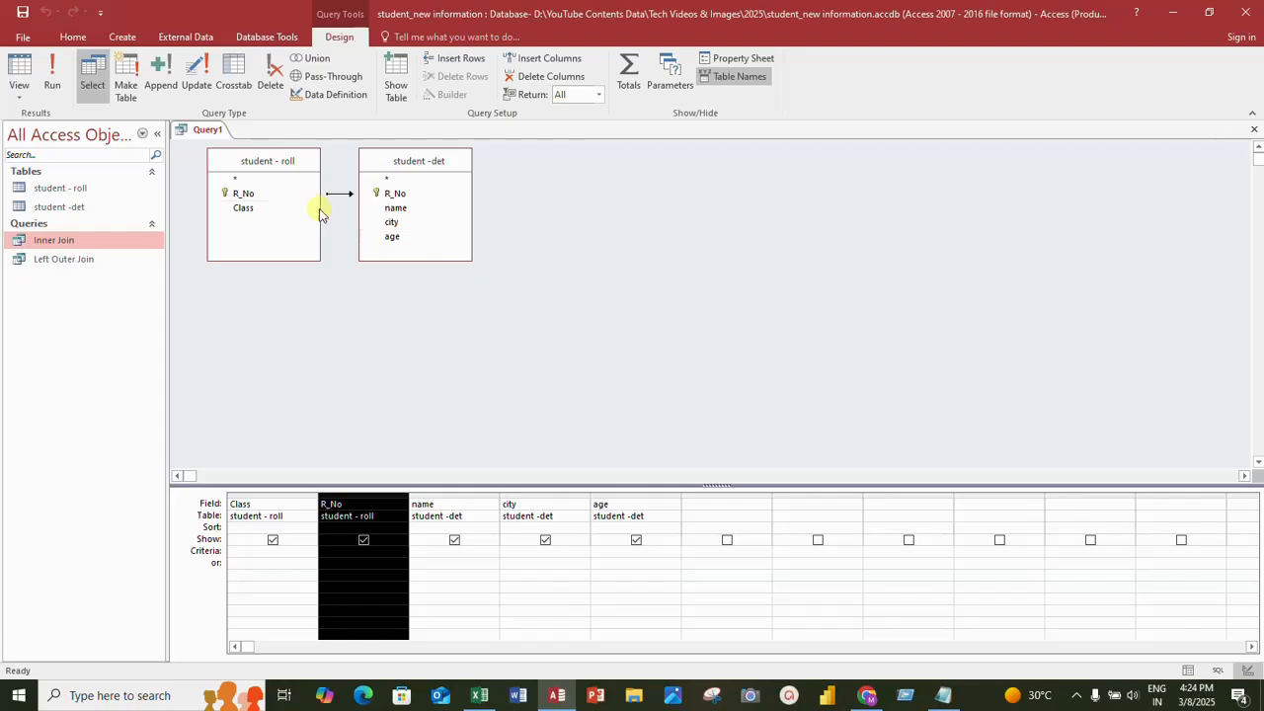
Save the query as Right Outer Join and run it
{"action": "left_click", "coordinate": [23, 14]}
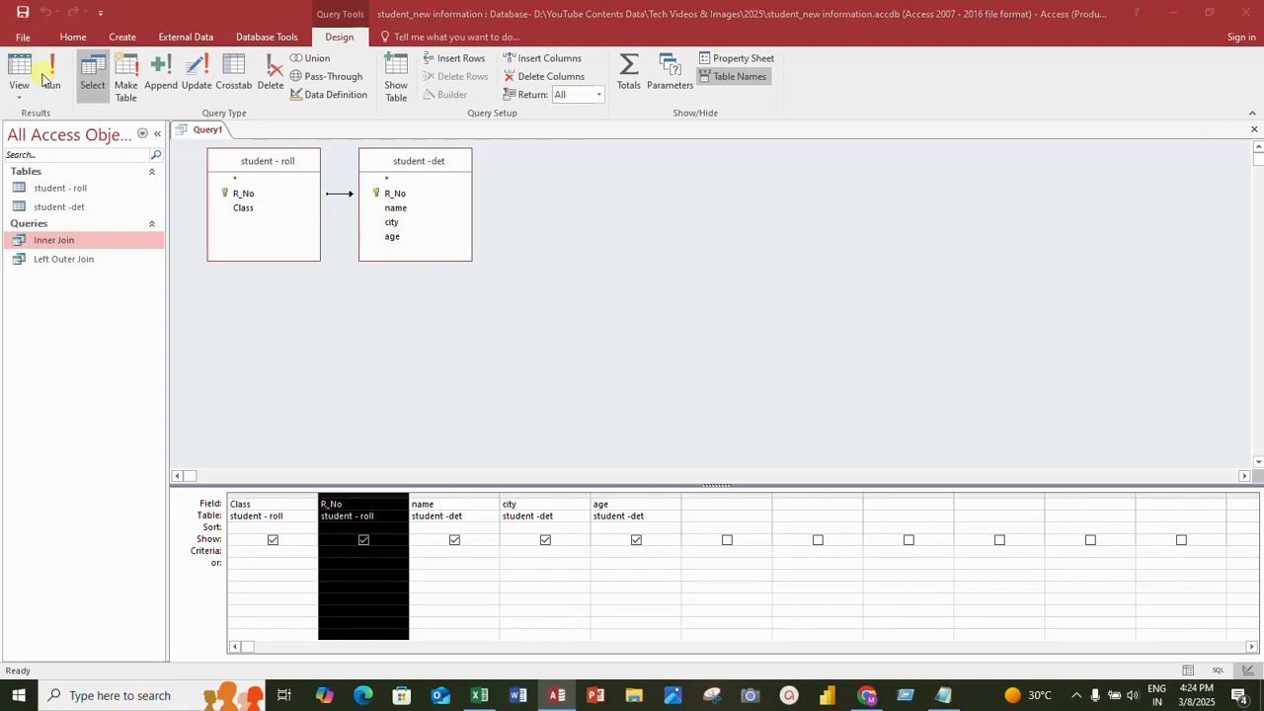
{"action": "type", "text": "R"}
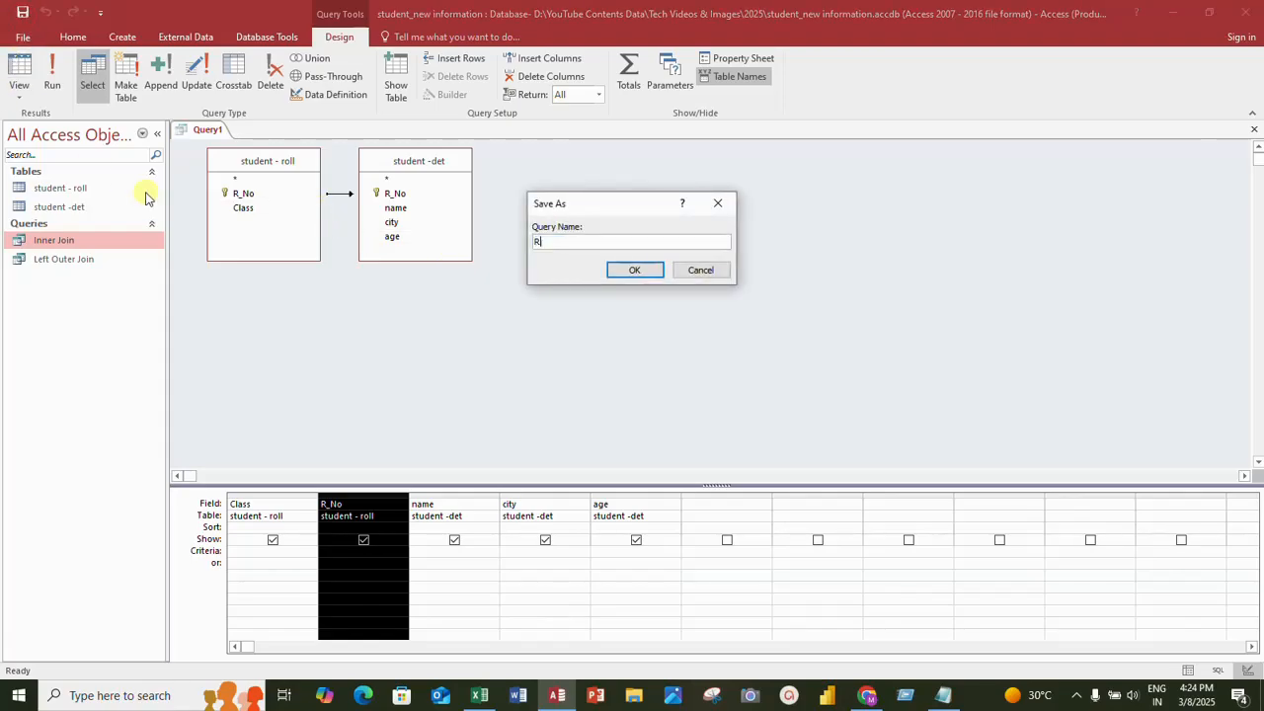
{"action": "type", "text": "ih"}
{"action": "type", "text": "igh"}
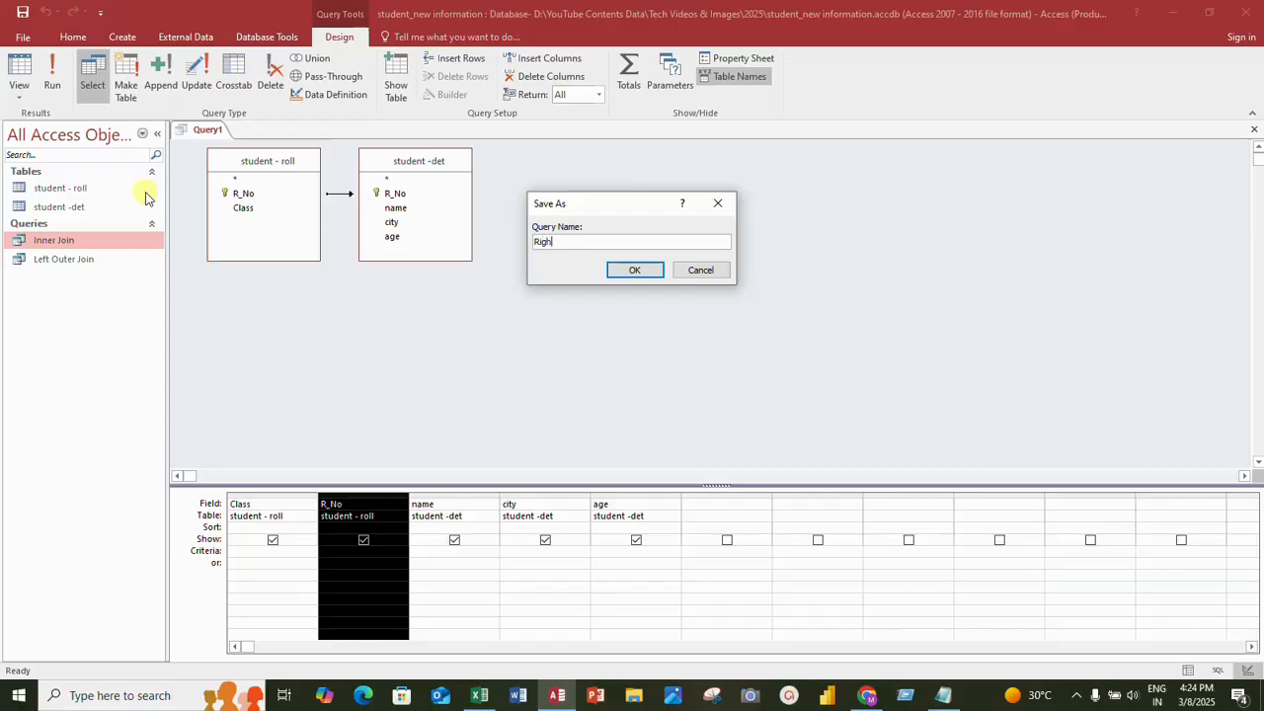
{"action": "type", "text": "t Outer Join"}
{"action": "left_click", "coordinate": [618, 275]}
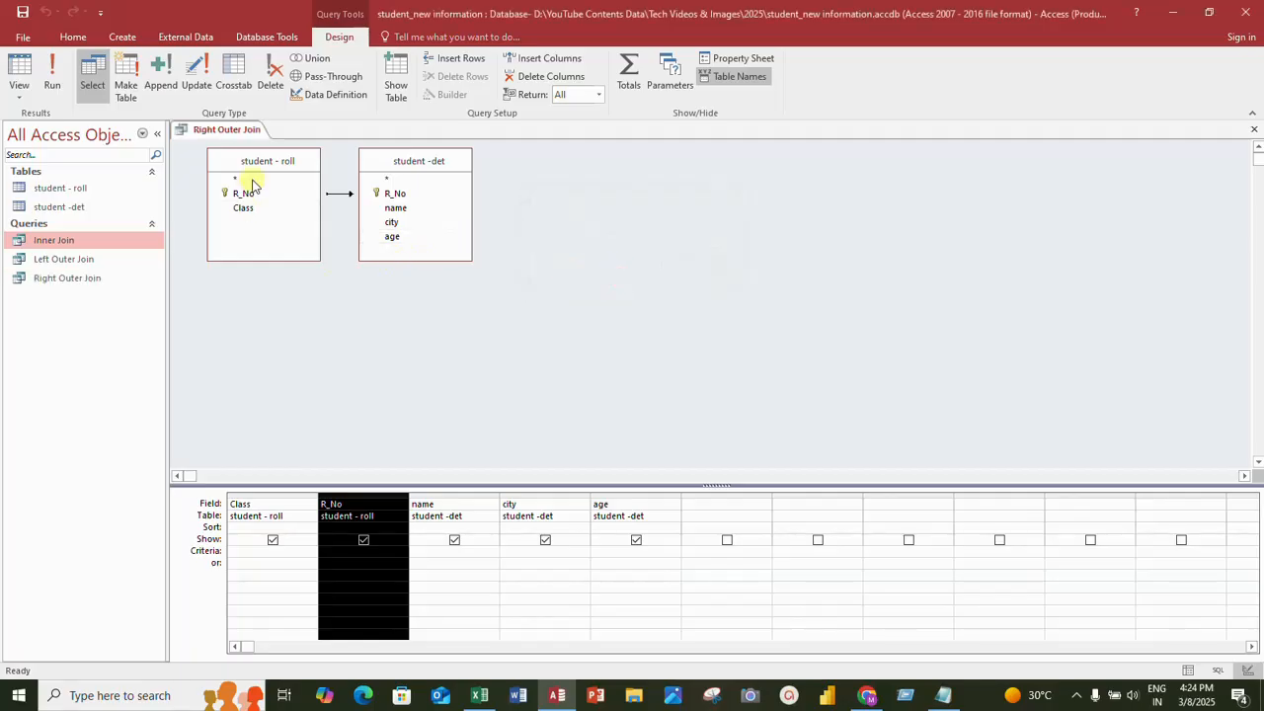
{"action": "left_click", "coordinate": [55, 81]}
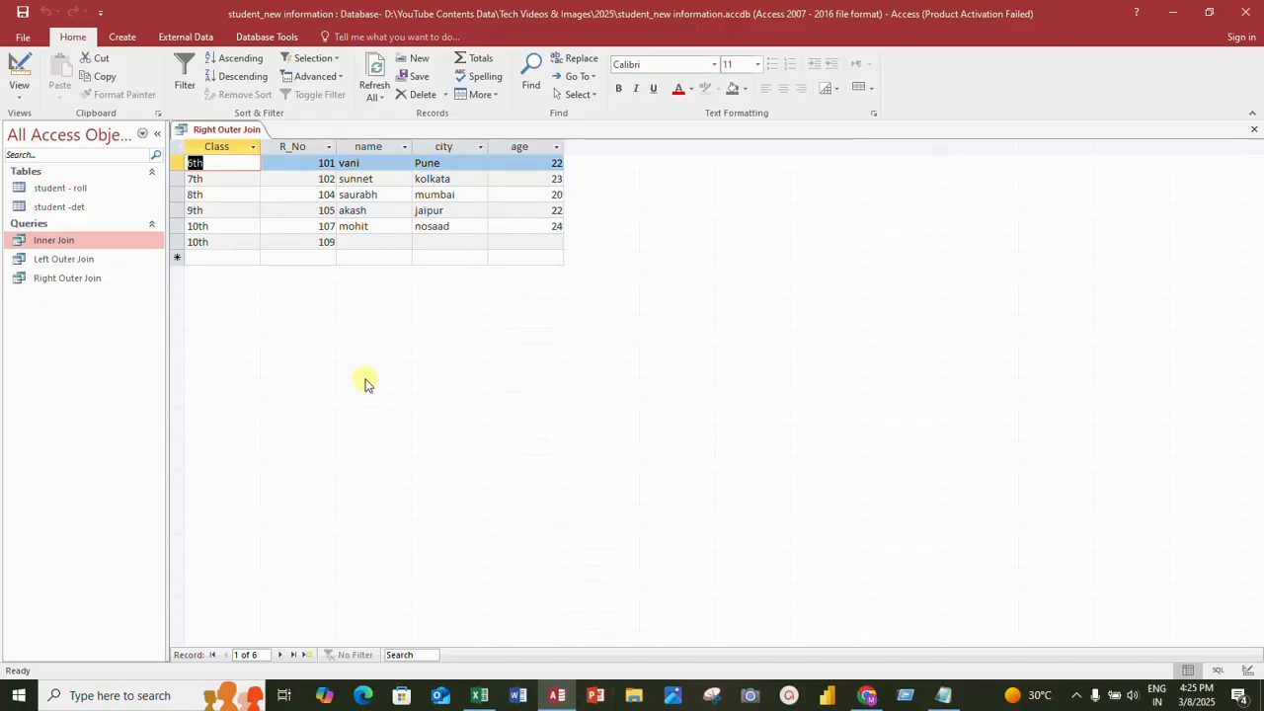
Compare the query's Class and R_No columns with the source tables and joined result on Excel's Right Outer Join sheet
{"action": "left_click_drag", "start_coordinate": [228, 148], "coordinate": [281, 146]}
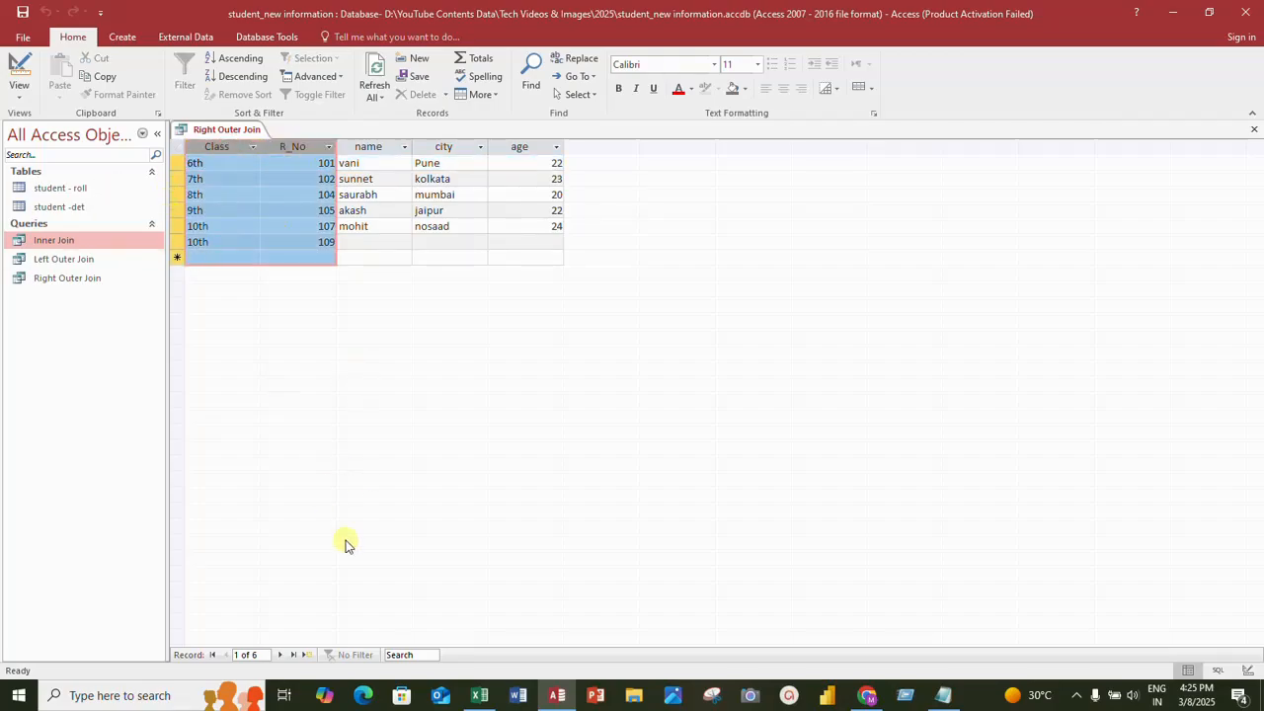
{"action": "left_click", "coordinate": [479, 695]}
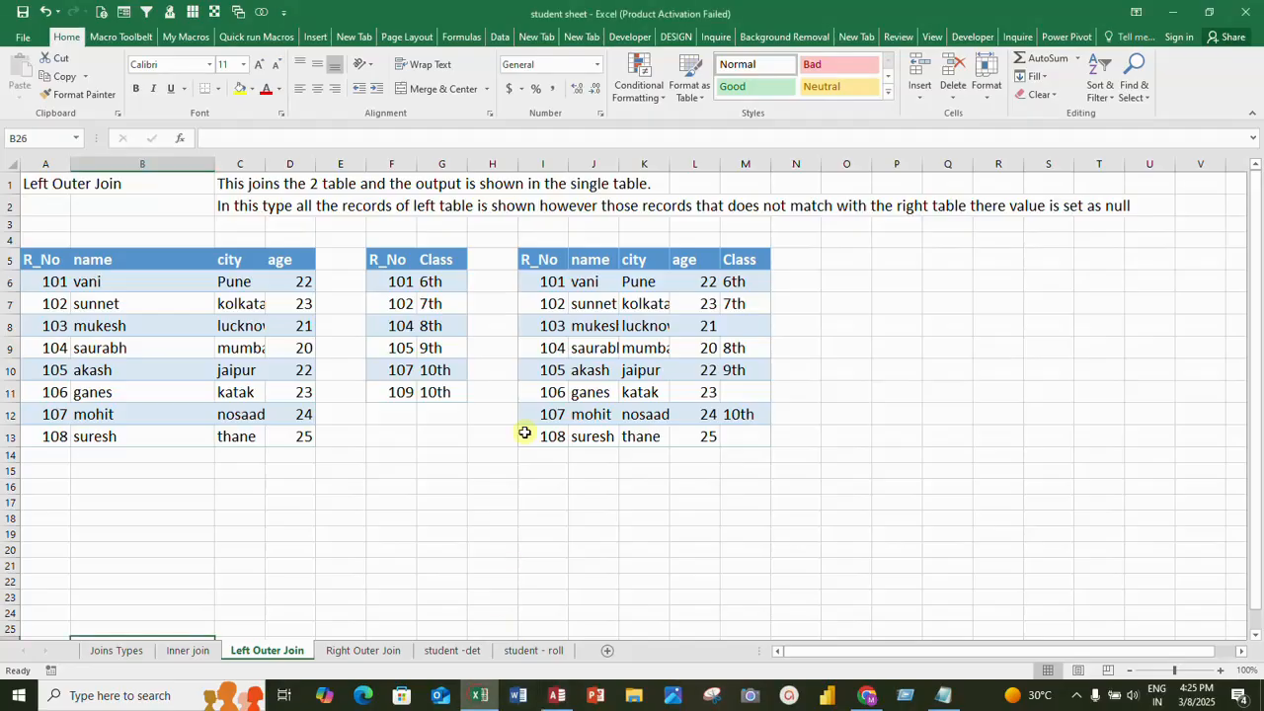
{"action": "left_click", "coordinate": [385, 647]}
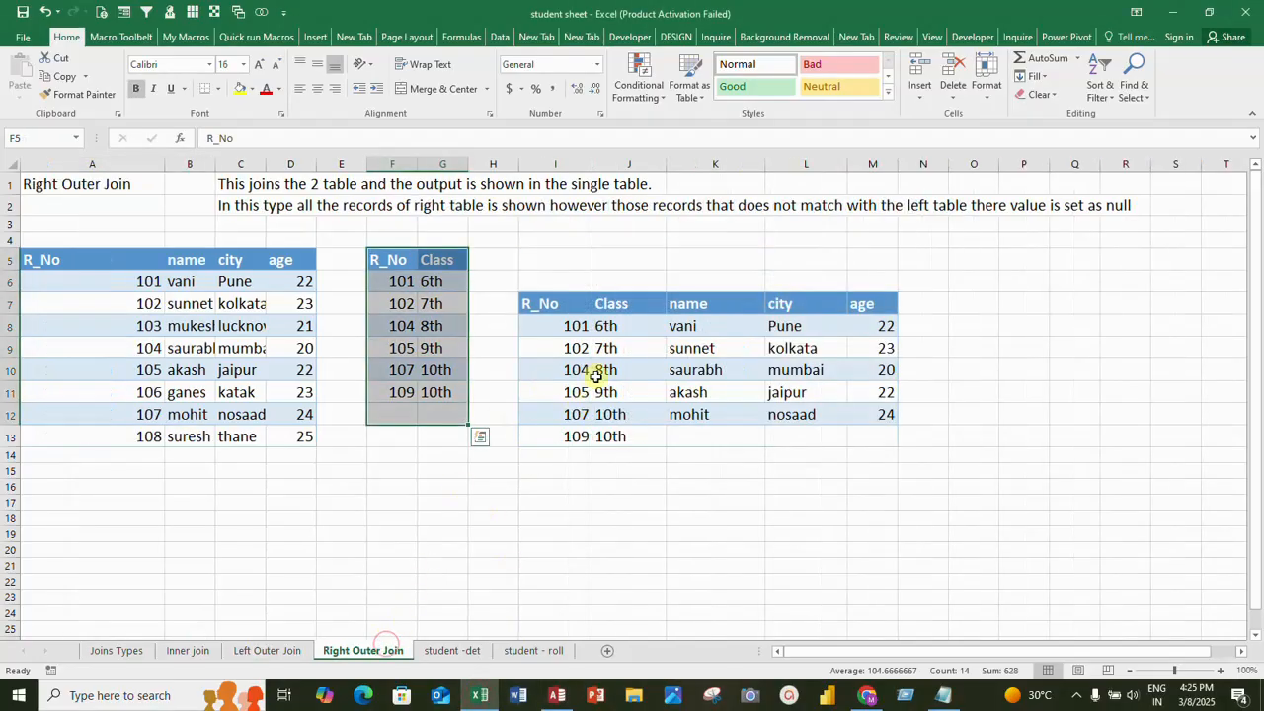
{"action": "left_click", "coordinate": [584, 348]}
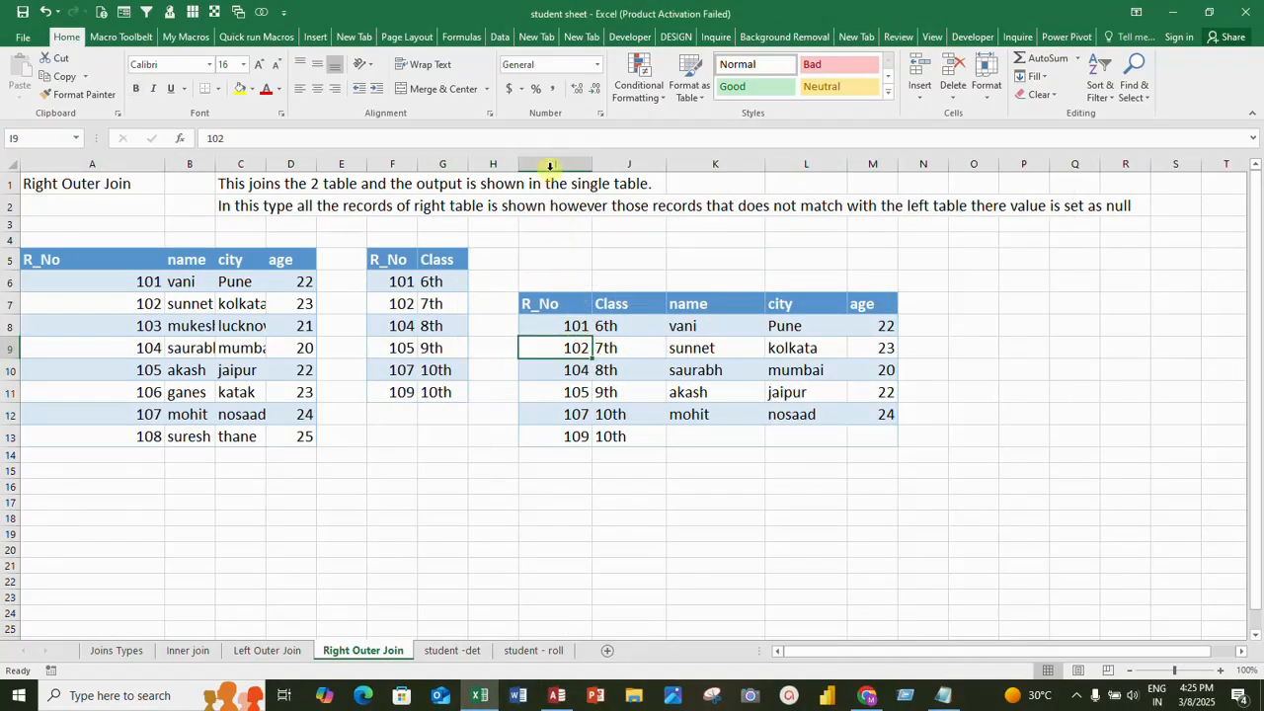
{"action": "left_click_drag", "start_coordinate": [550, 165], "coordinate": [632, 164]}
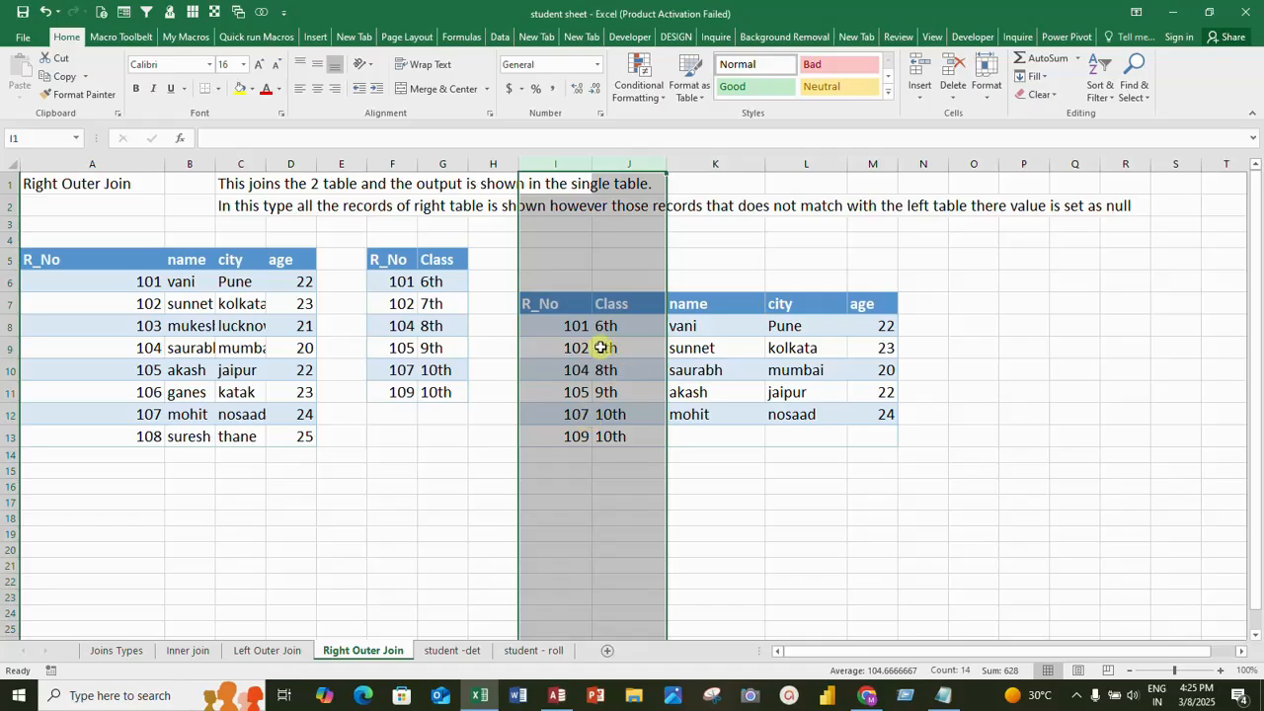
{"action": "left_click_drag", "start_coordinate": [386, 260], "coordinate": [460, 393]}
{"action": "left_click_drag", "start_coordinate": [566, 304], "coordinate": [652, 438]}
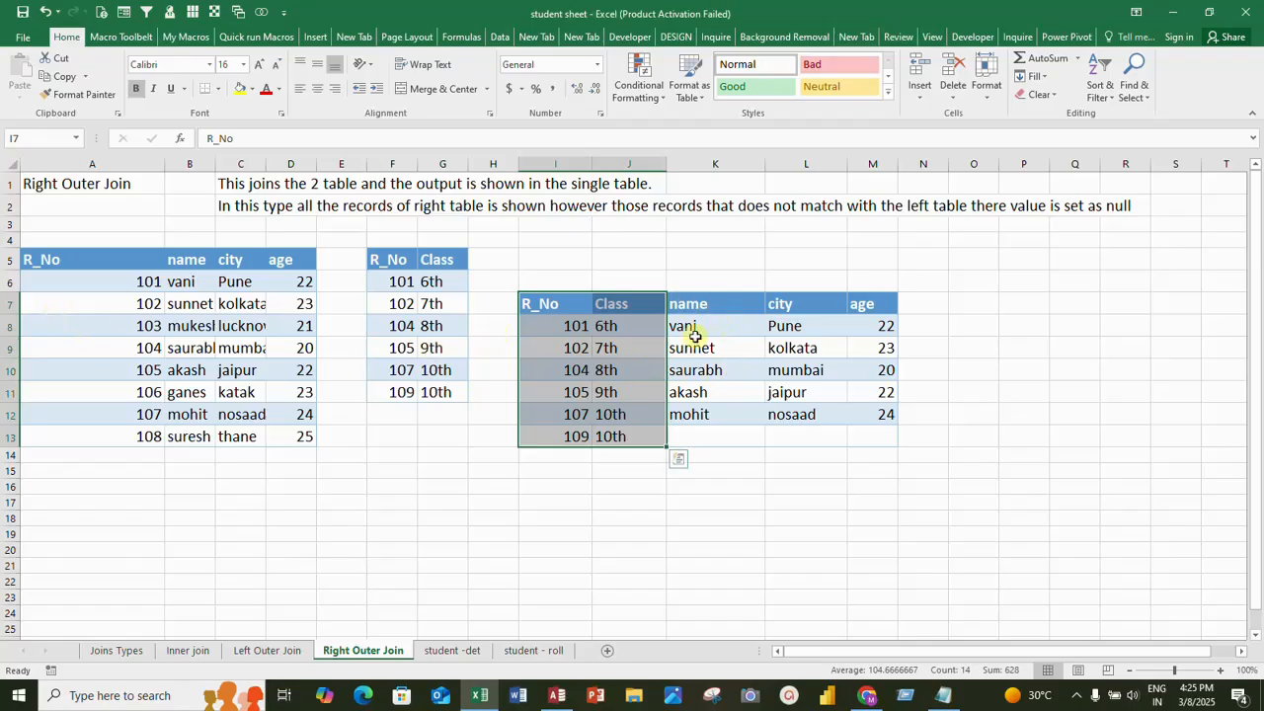
{"action": "left_click_drag", "start_coordinate": [691, 331], "coordinate": [850, 418]}
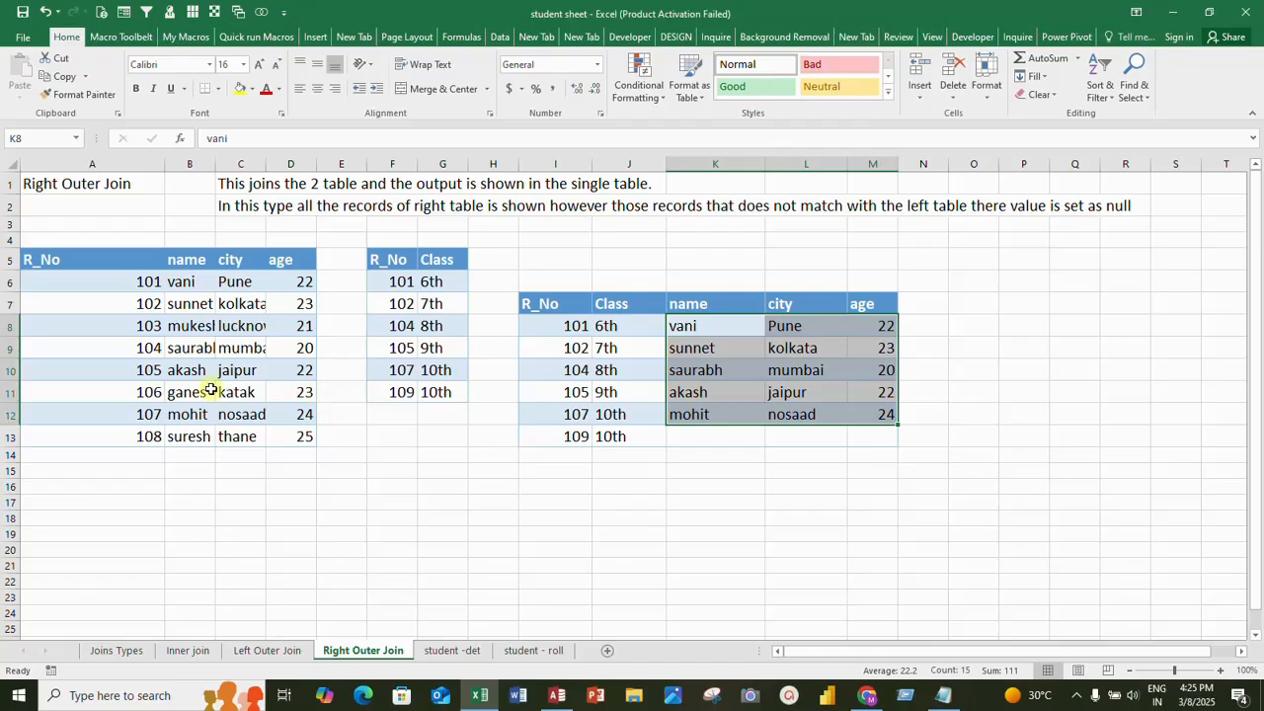
{"action": "left_click_drag", "start_coordinate": [703, 437], "coordinate": [875, 430]}
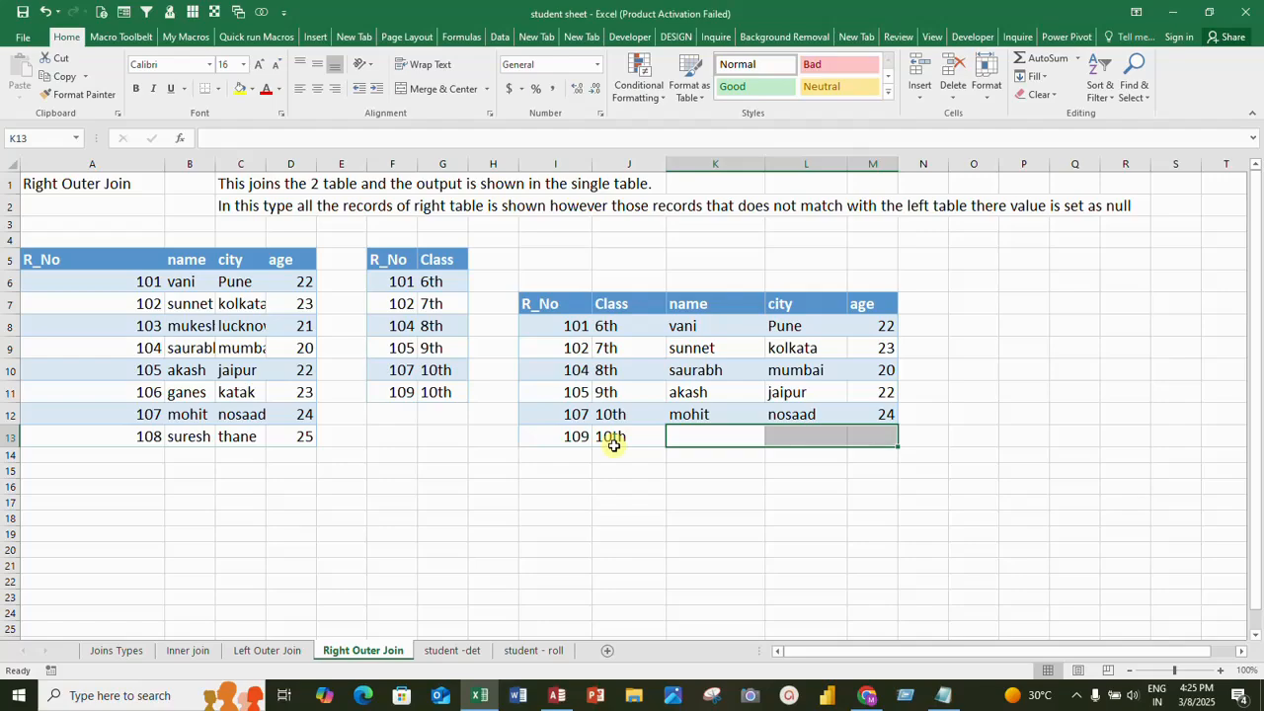
Return to Access and check the name, city and age cells of the row with R_No 109
{"action": "key", "text": "alt+Tab"}
{"action": "left_click", "coordinate": [375, 238]}
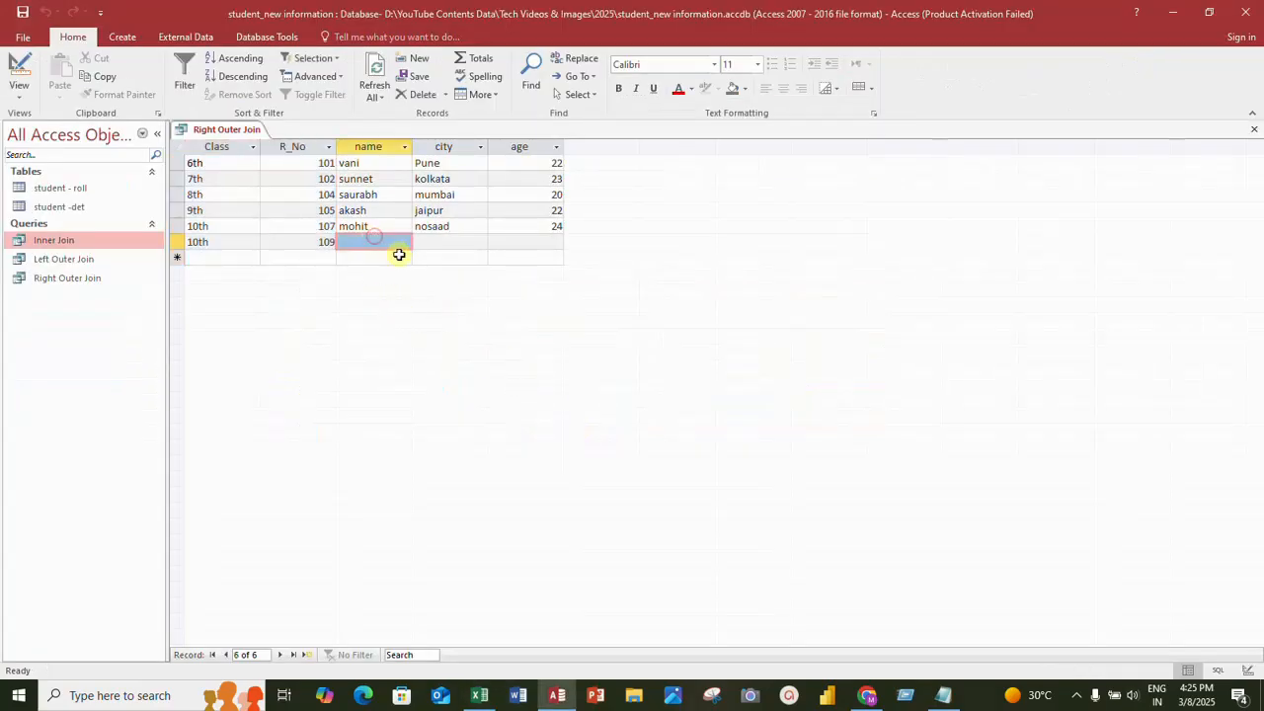
{"action": "left_click", "coordinate": [463, 243]}
{"action": "left_click", "coordinate": [503, 253]}
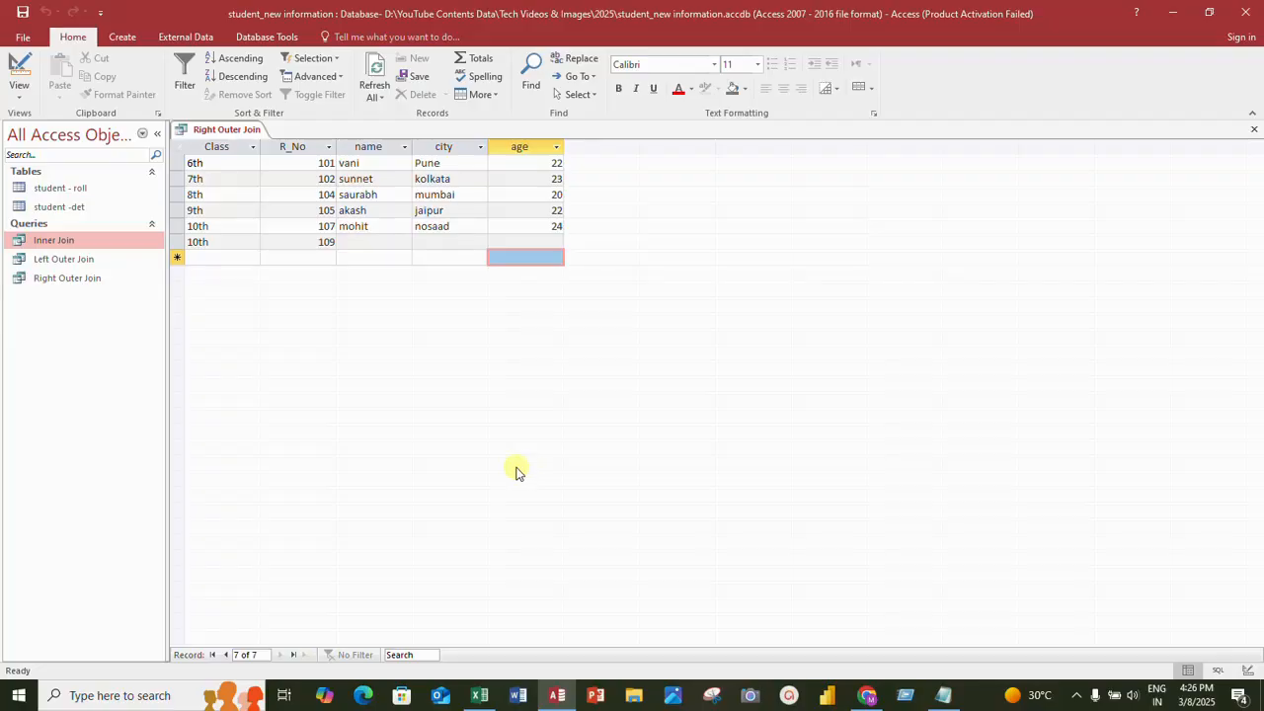
{"action": "left_click", "coordinate": [187, 38]}
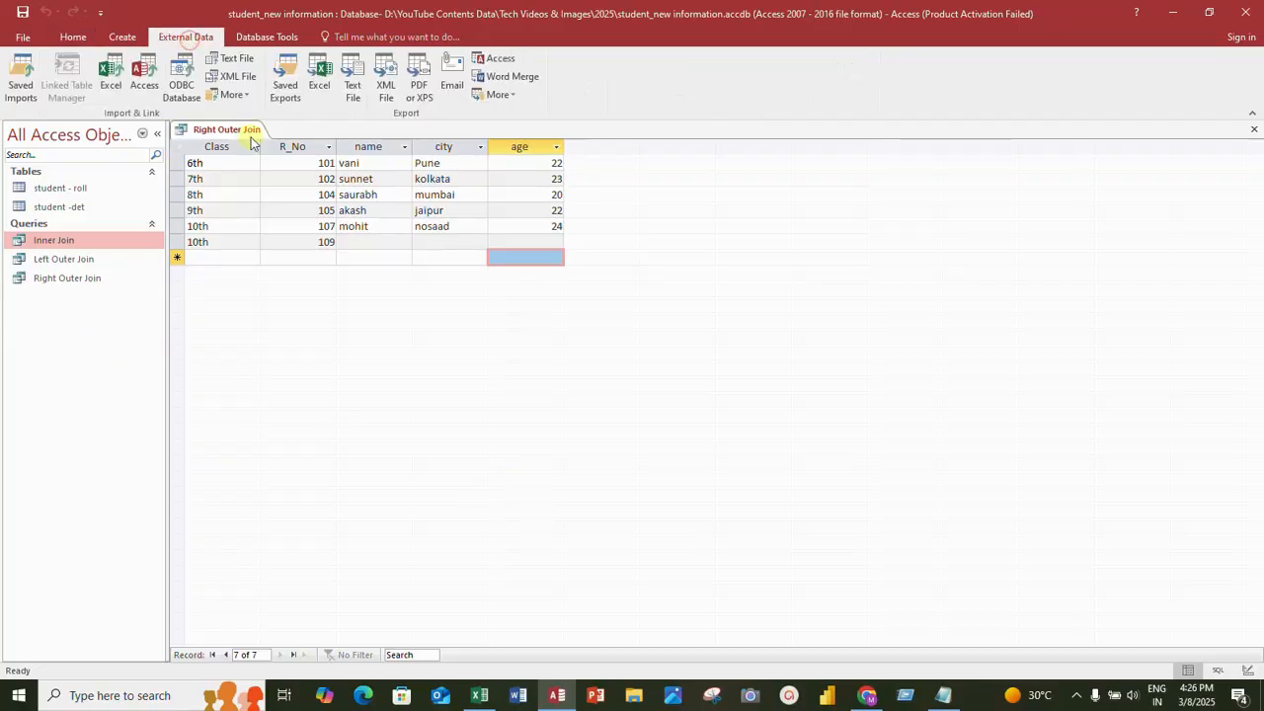
{"action": "left_click", "coordinate": [122, 38]}
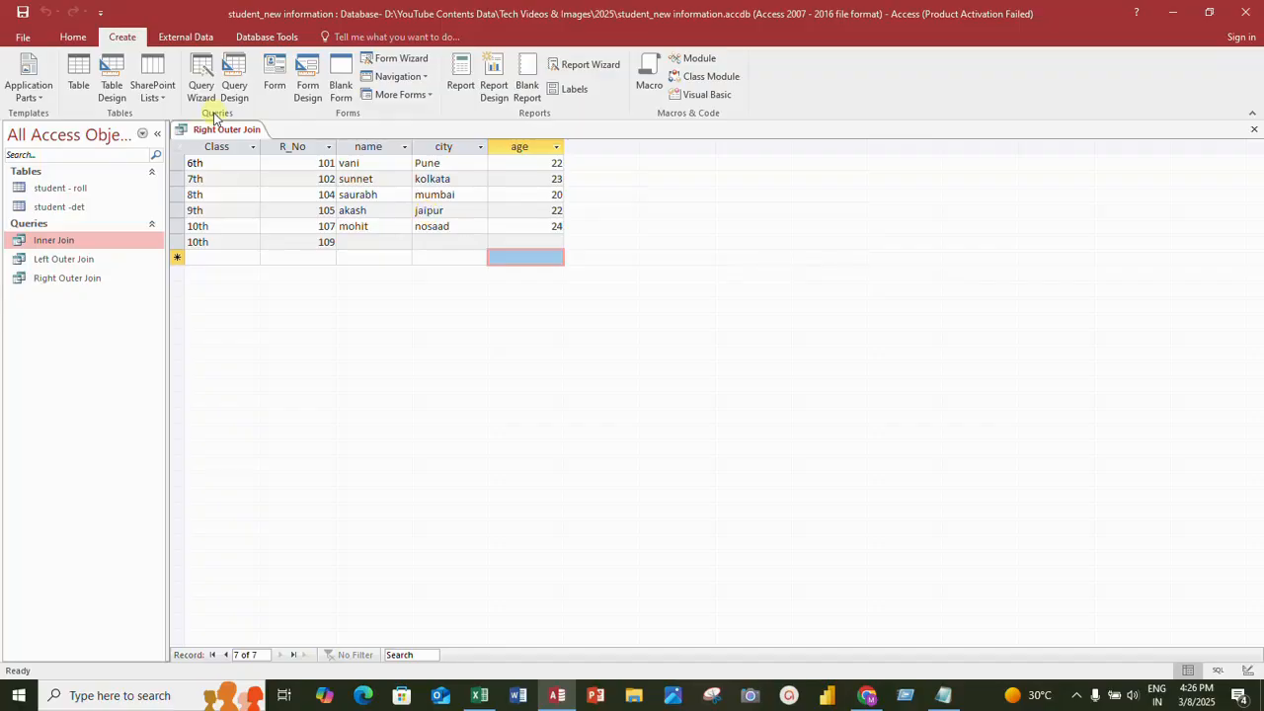
{"action": "left_click", "coordinate": [74, 38]}
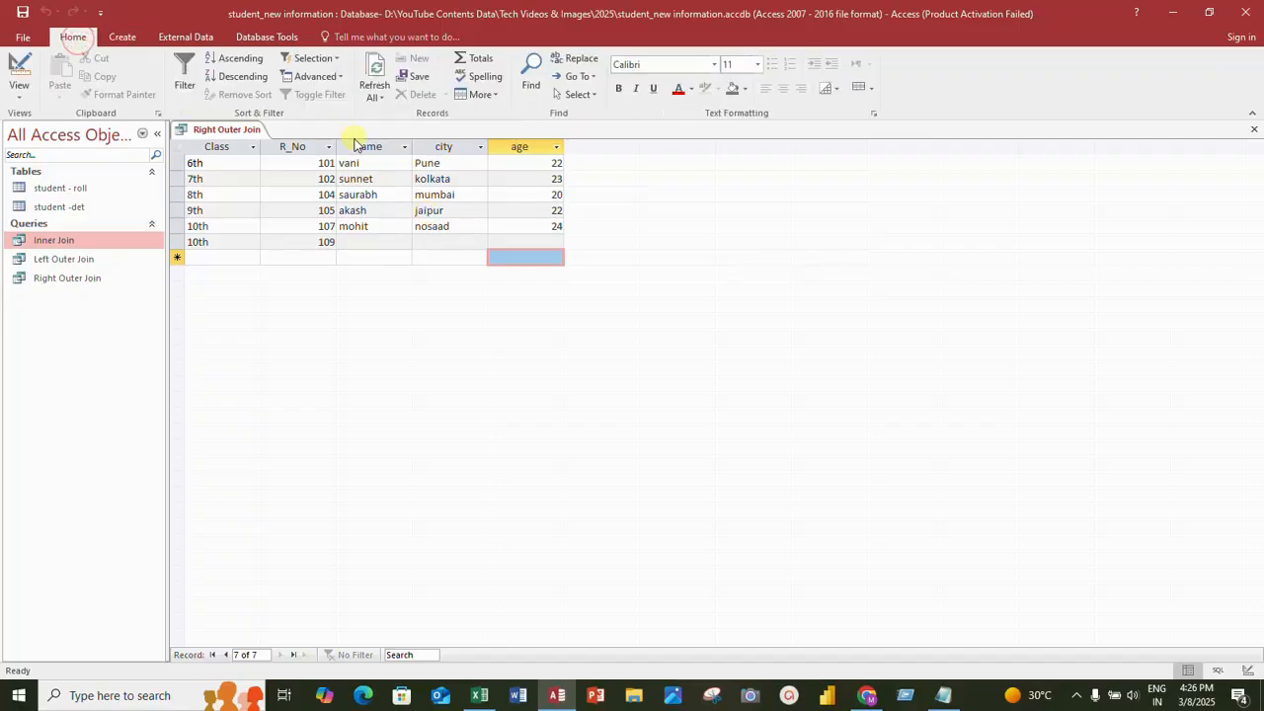